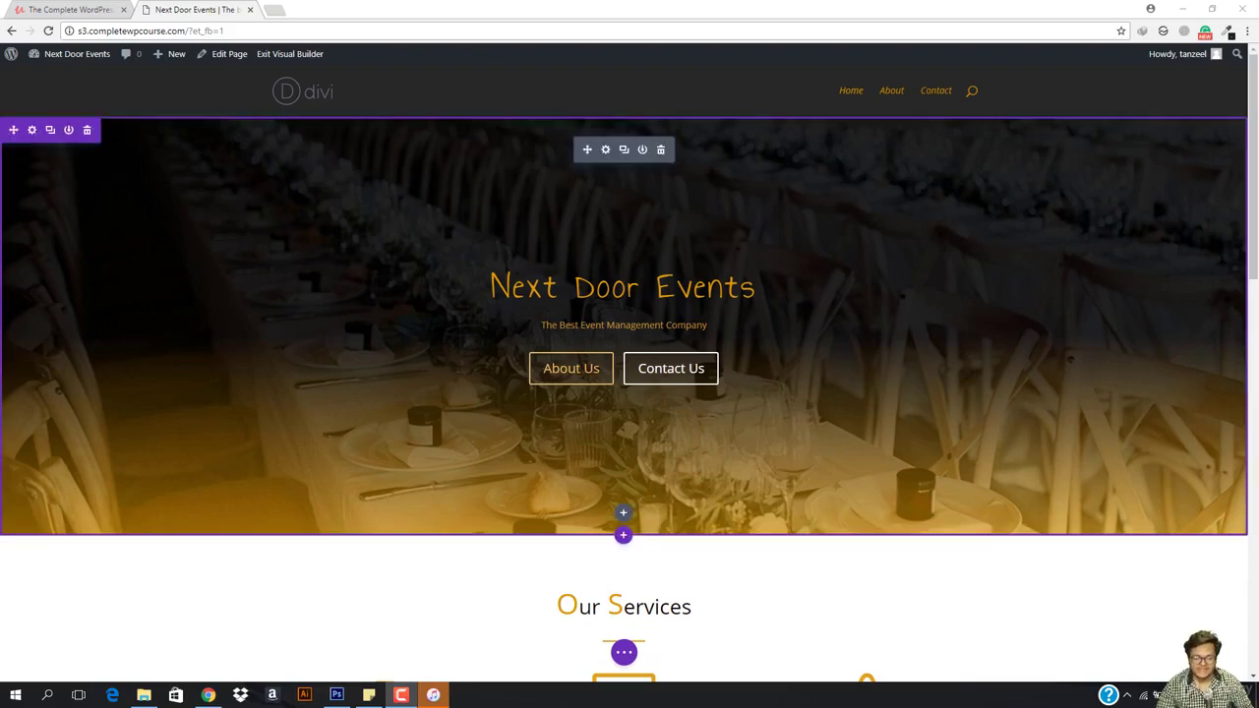
# Look over the home page's sections from the hero banner down to the client reviews
pyautogui.scroll(-2, 430, 329)
pyautogui.scroll(2, 352, 243)
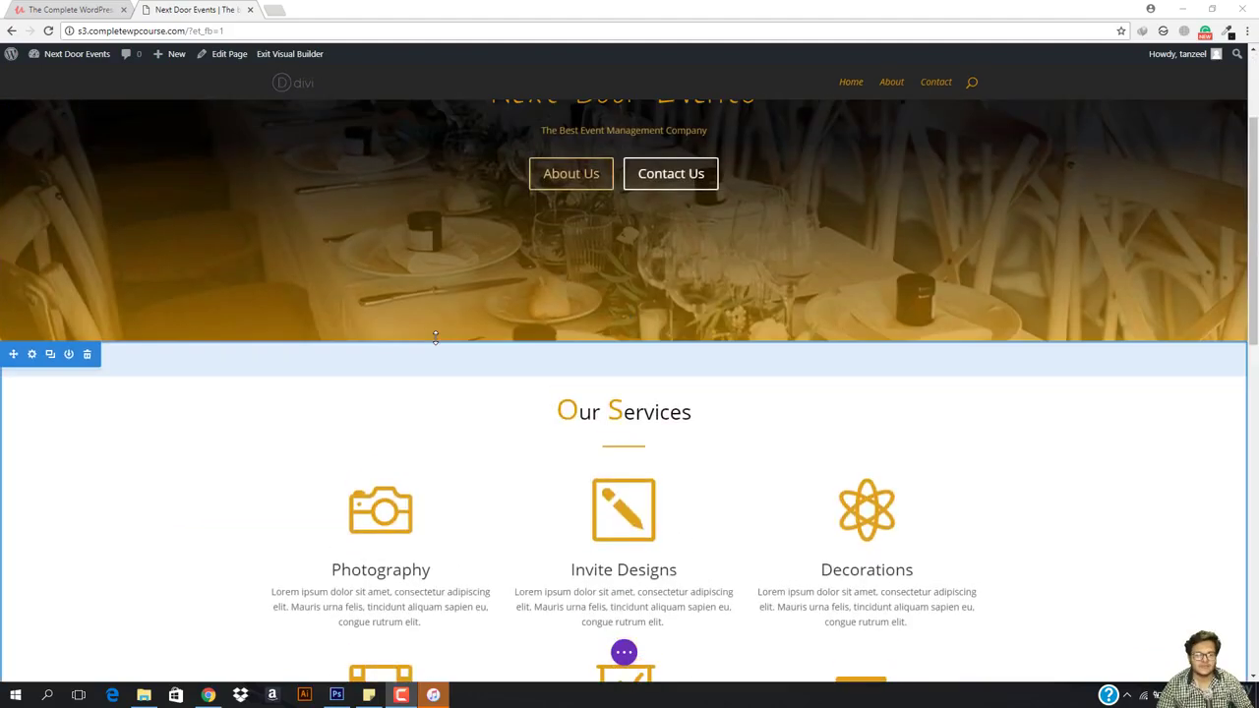
pyautogui.scroll(-5, 404, 256)
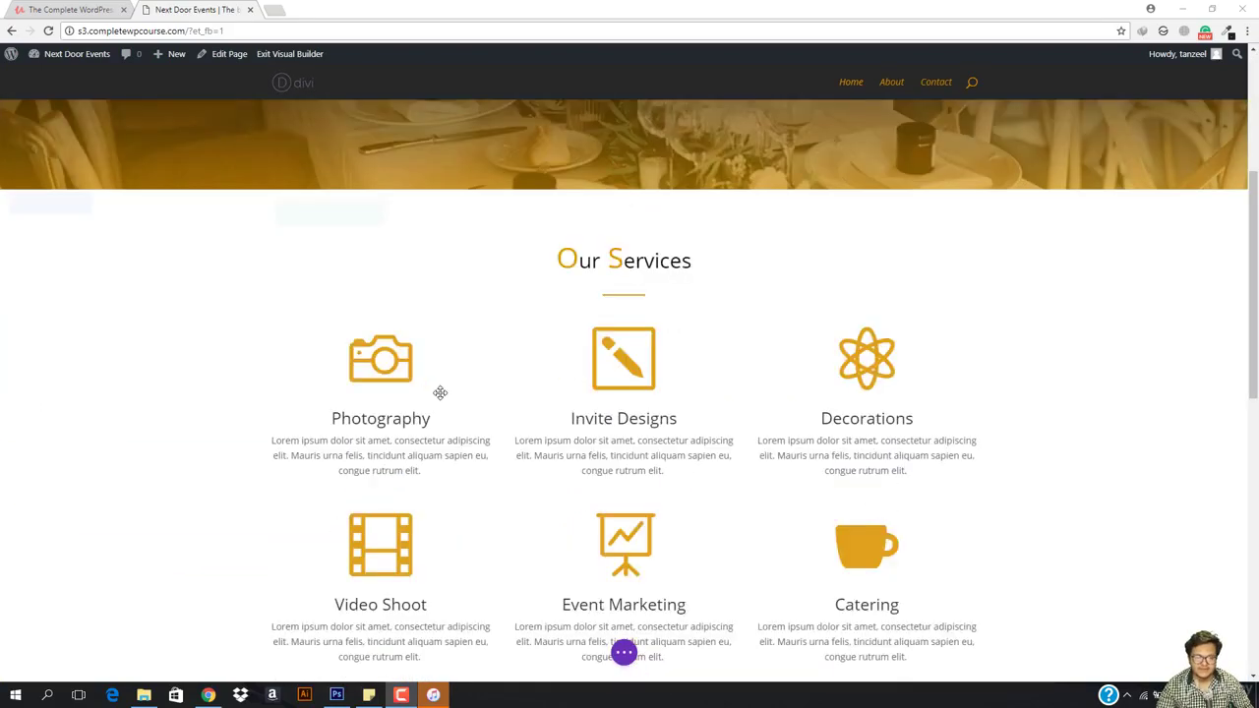
pyautogui.scroll(-8, 613, 430)
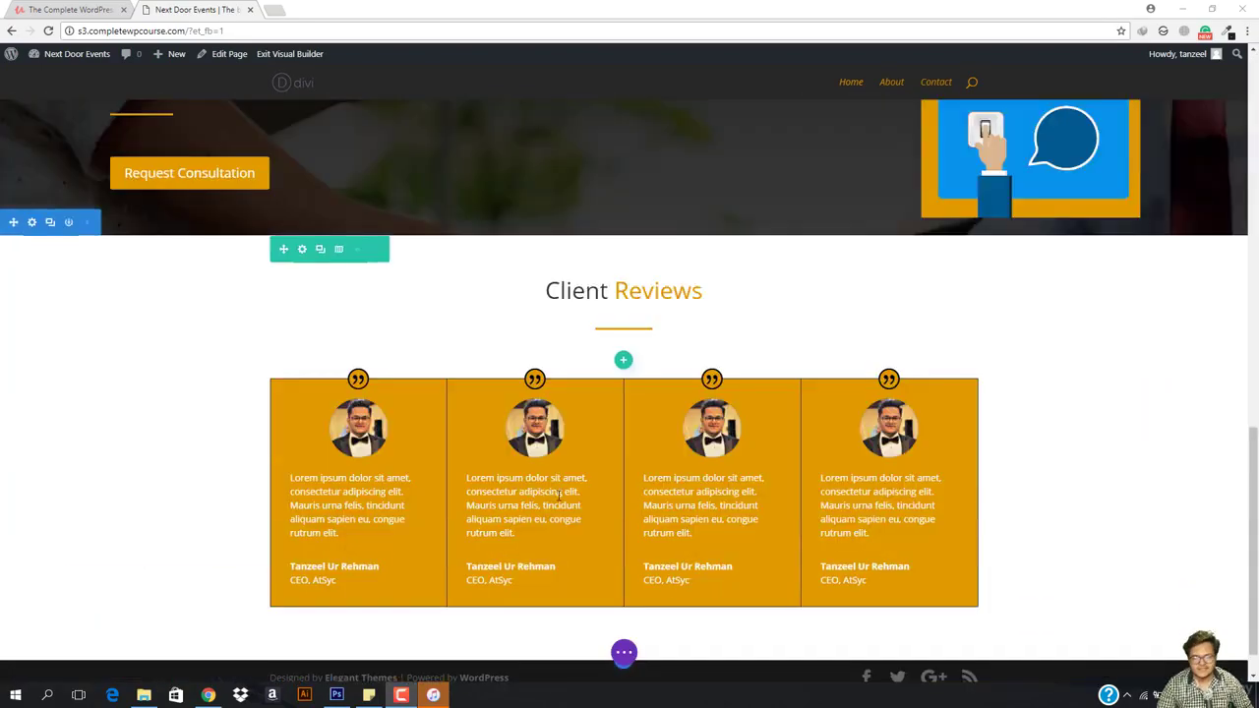
pyautogui.scroll(9, 558, 474)
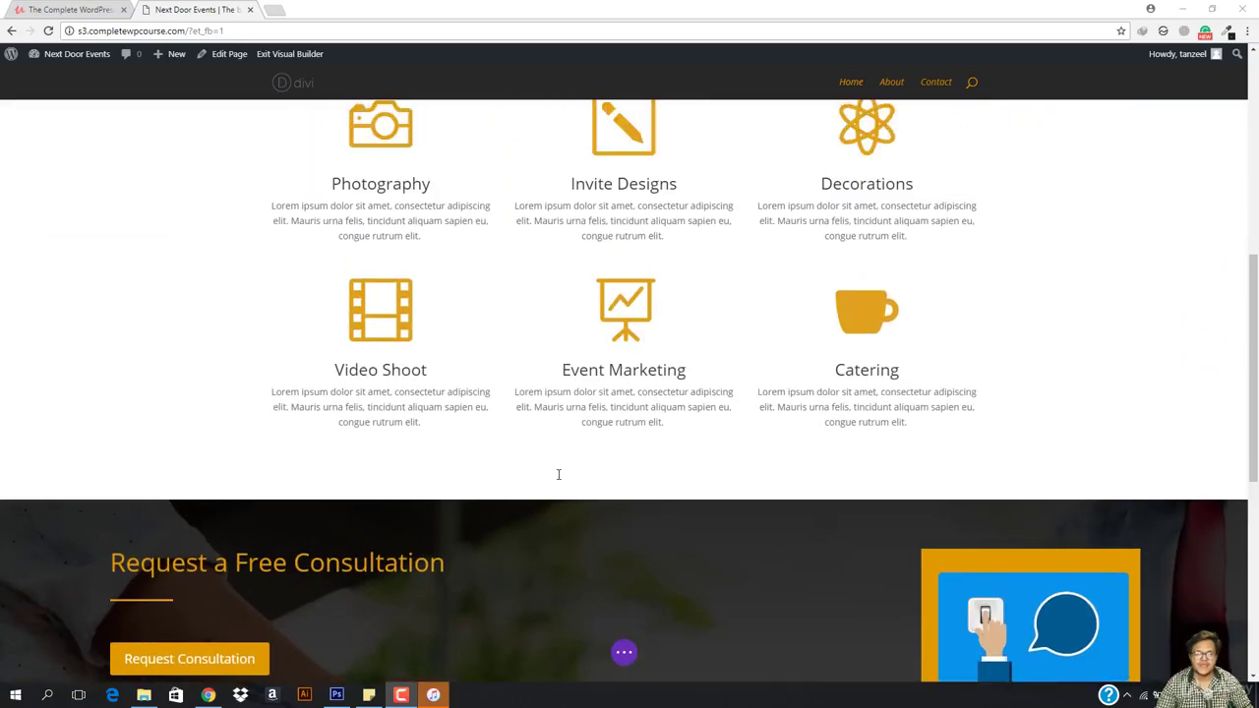
pyautogui.scroll(3, 558, 474)
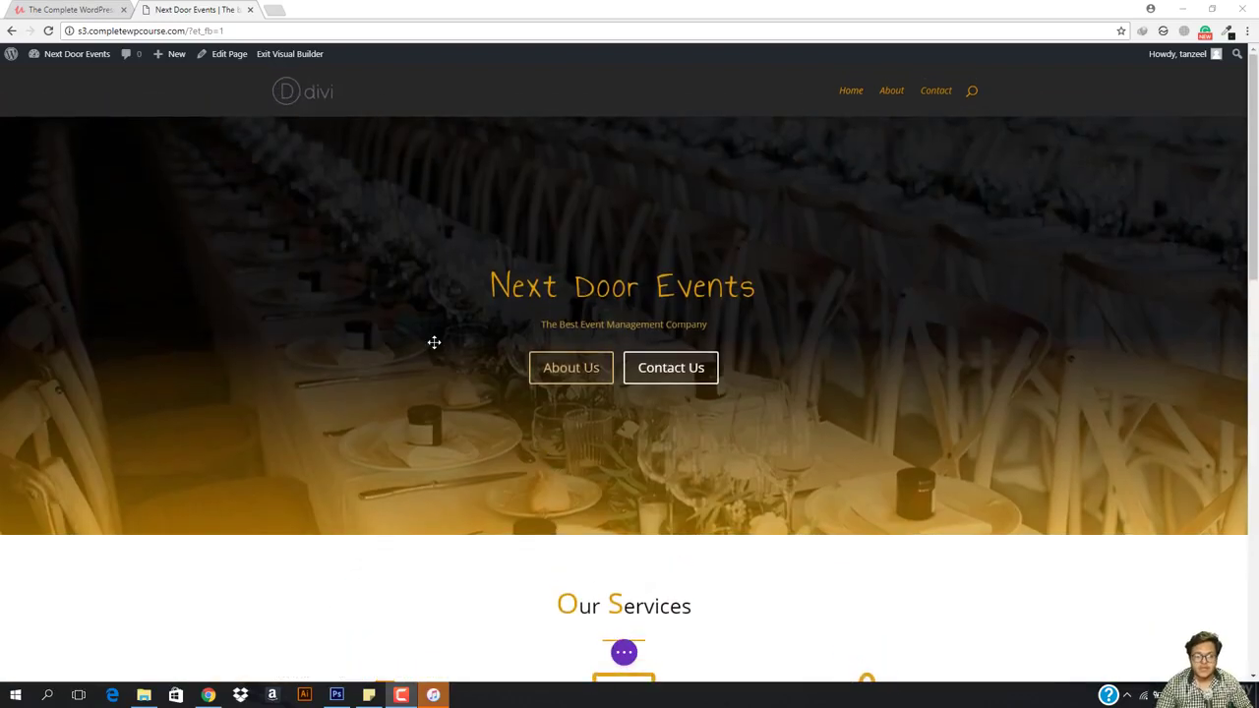
pyautogui.moveTo(434, 341)
# Open the Photography blurb's settings and review its icon selection and its image and icon design options
pyautogui.scroll(-5, 837, 338)
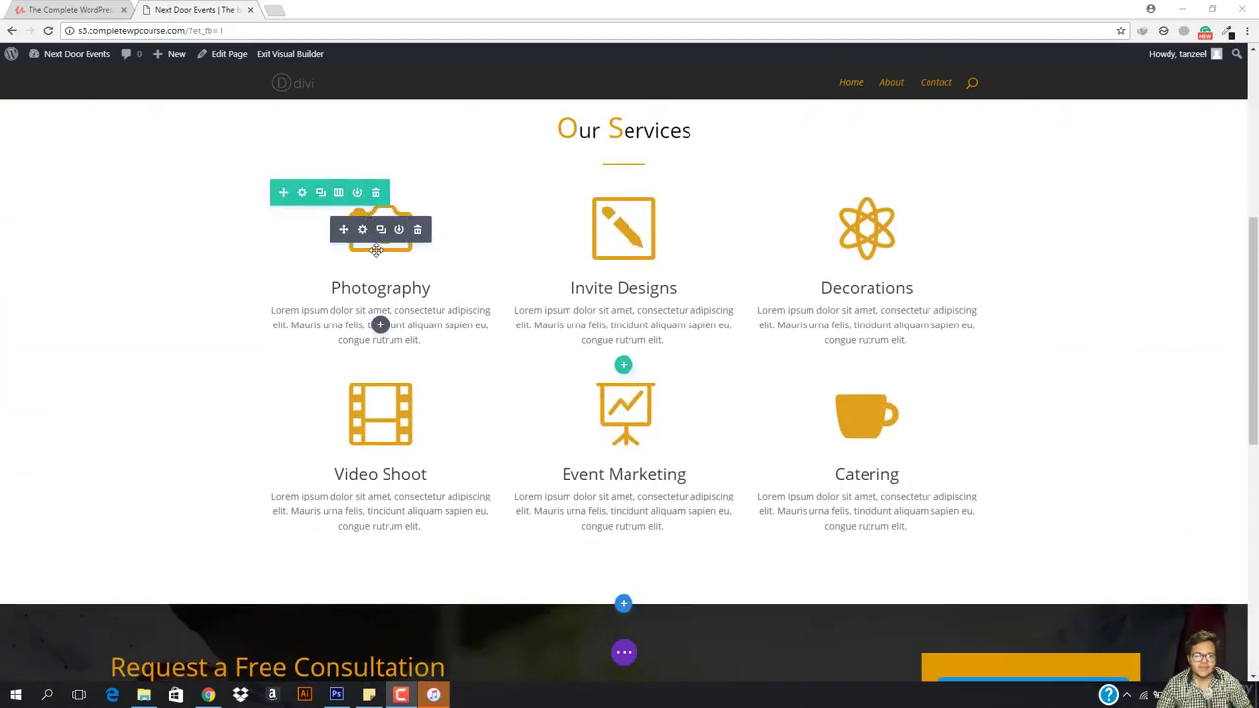
pyautogui.click(363, 230)
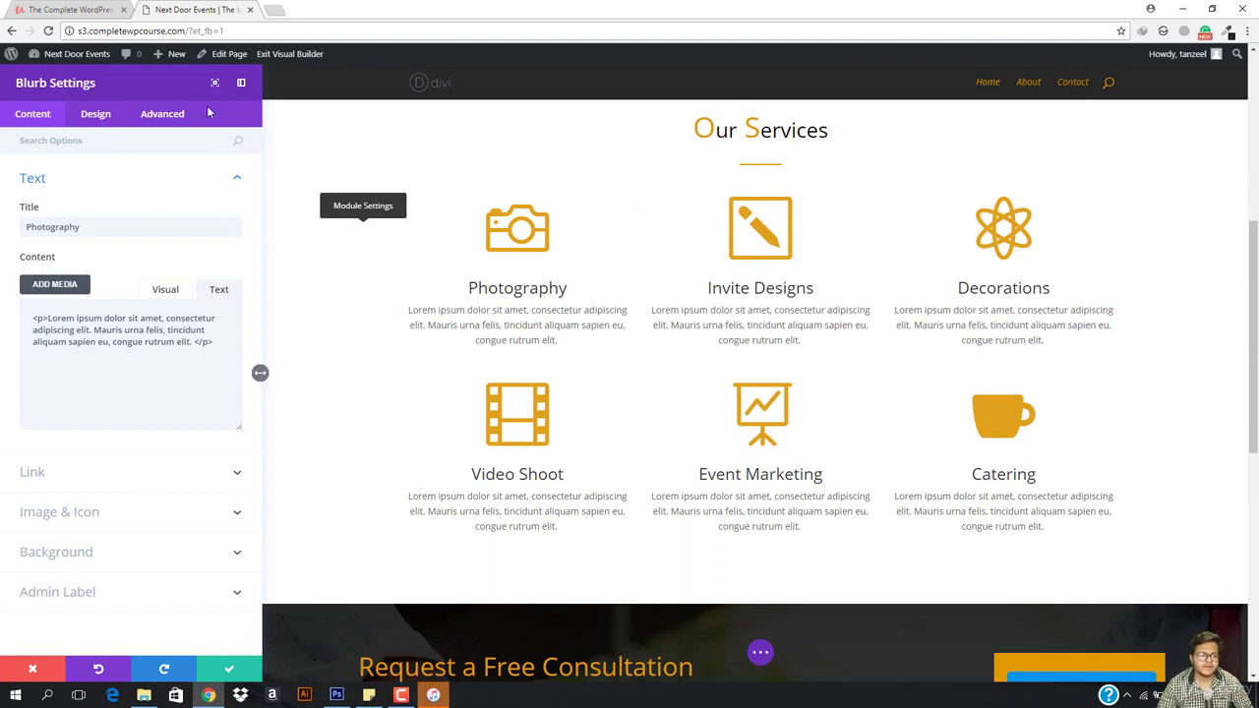
pyautogui.click(98, 512)
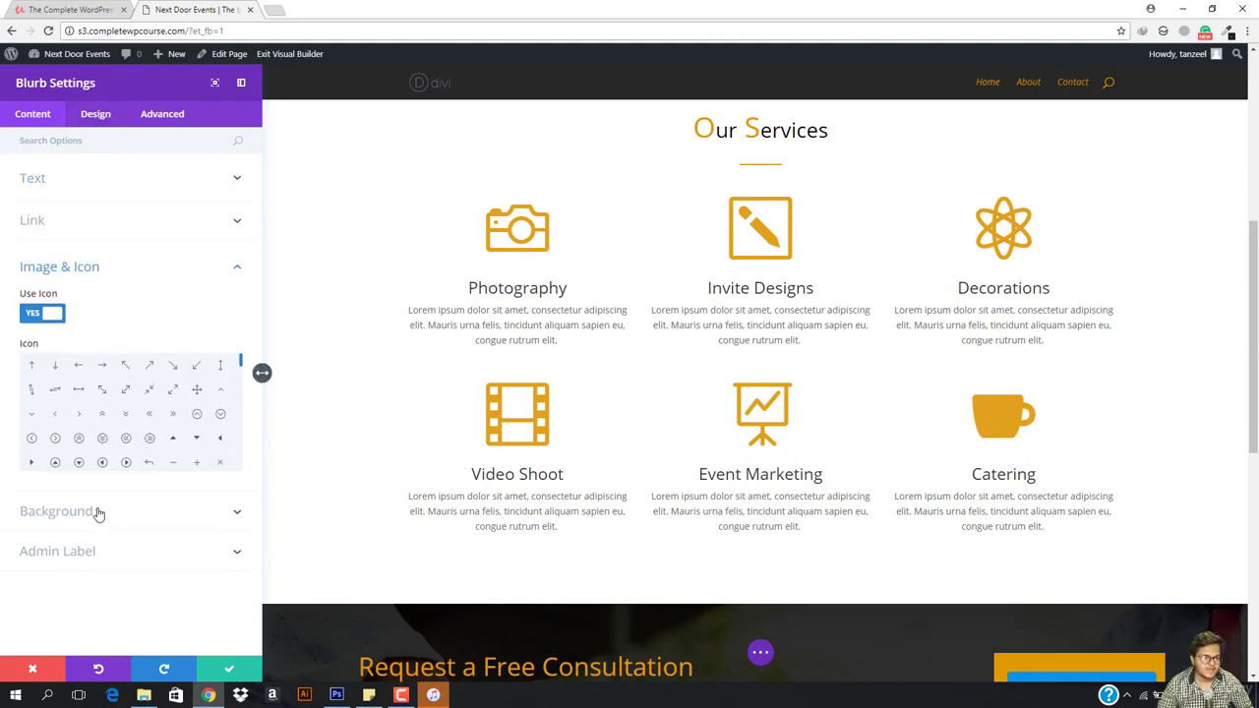
pyautogui.click(96, 114)
pyautogui.click(103, 178)
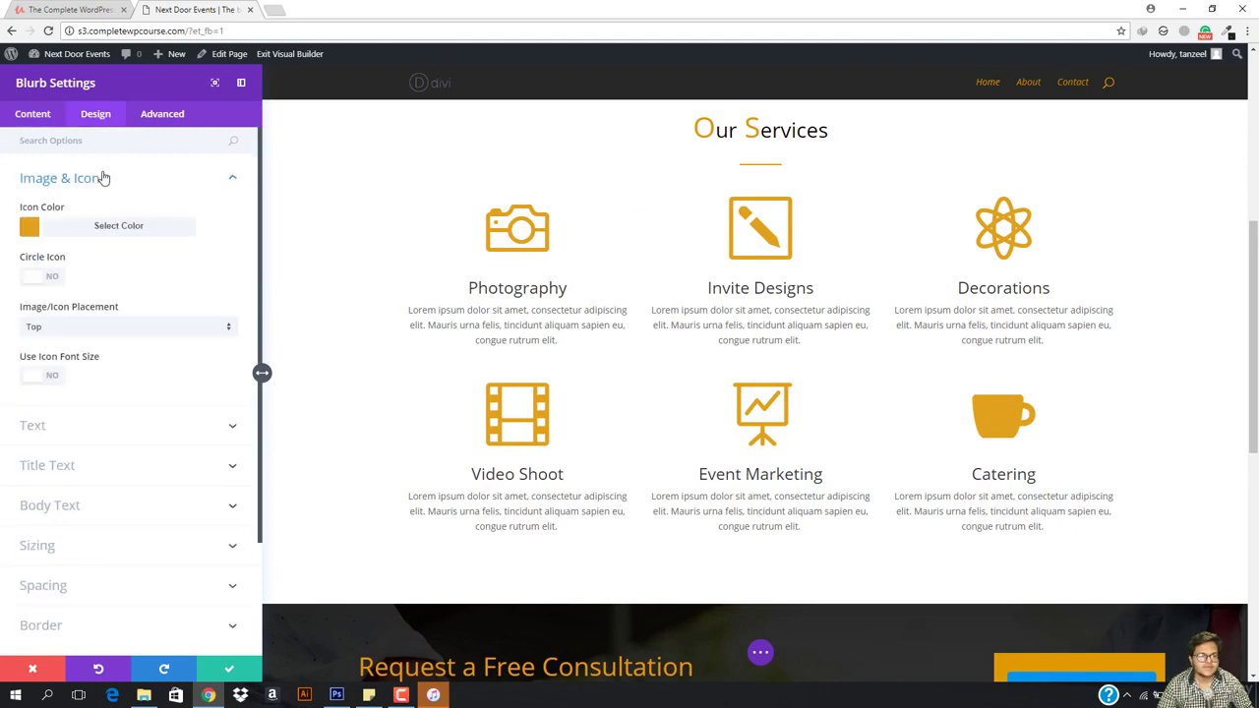
pyautogui.scroll(-1, 109, 354)
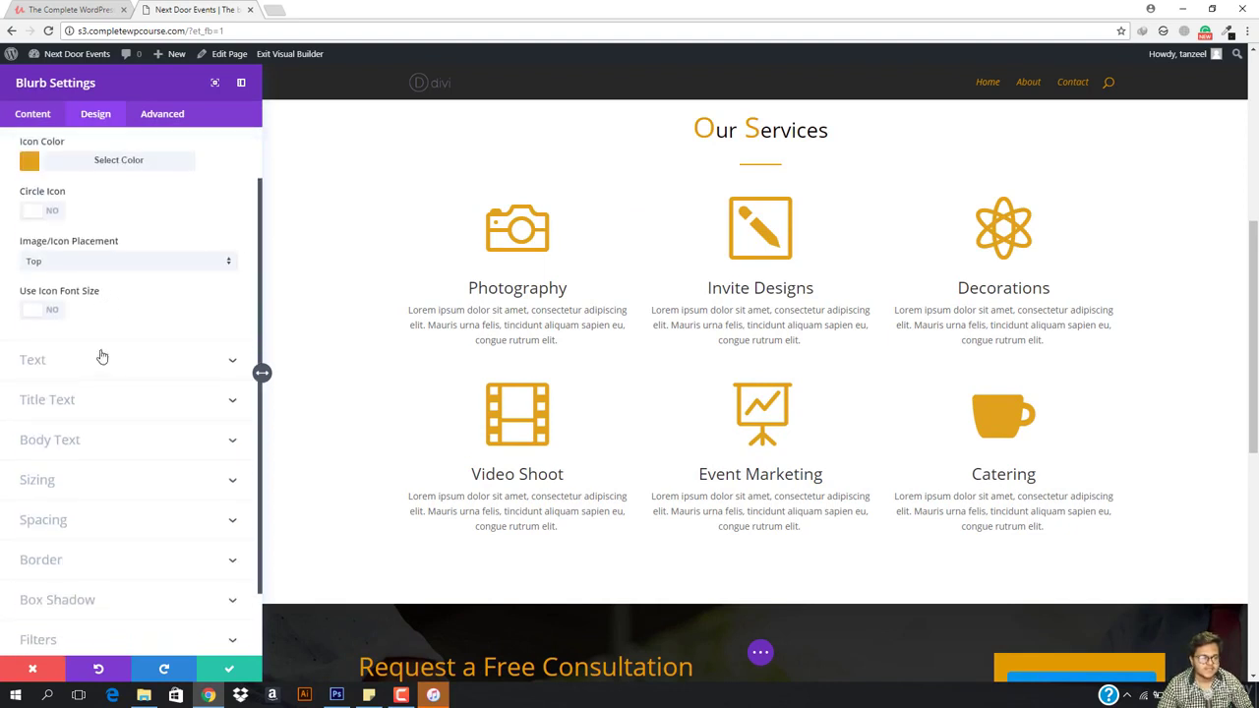
pyautogui.scroll(-1, 109, 397)
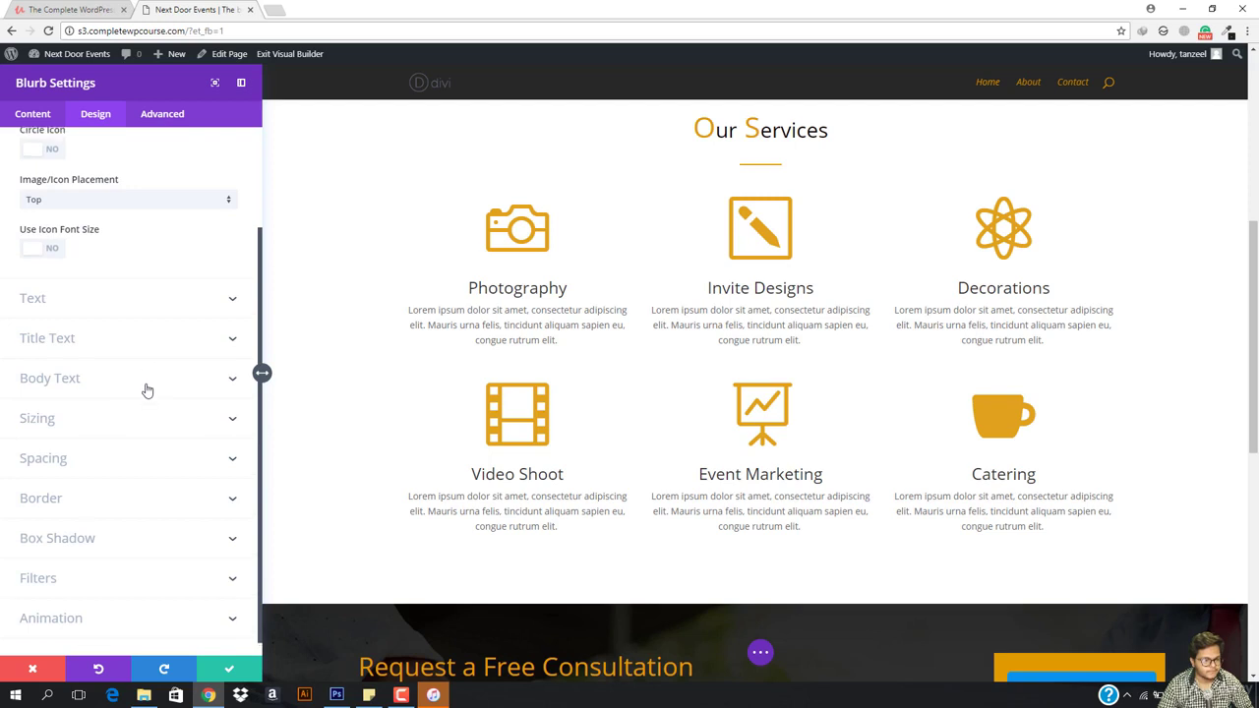
pyautogui.scroll(2, 147, 386)
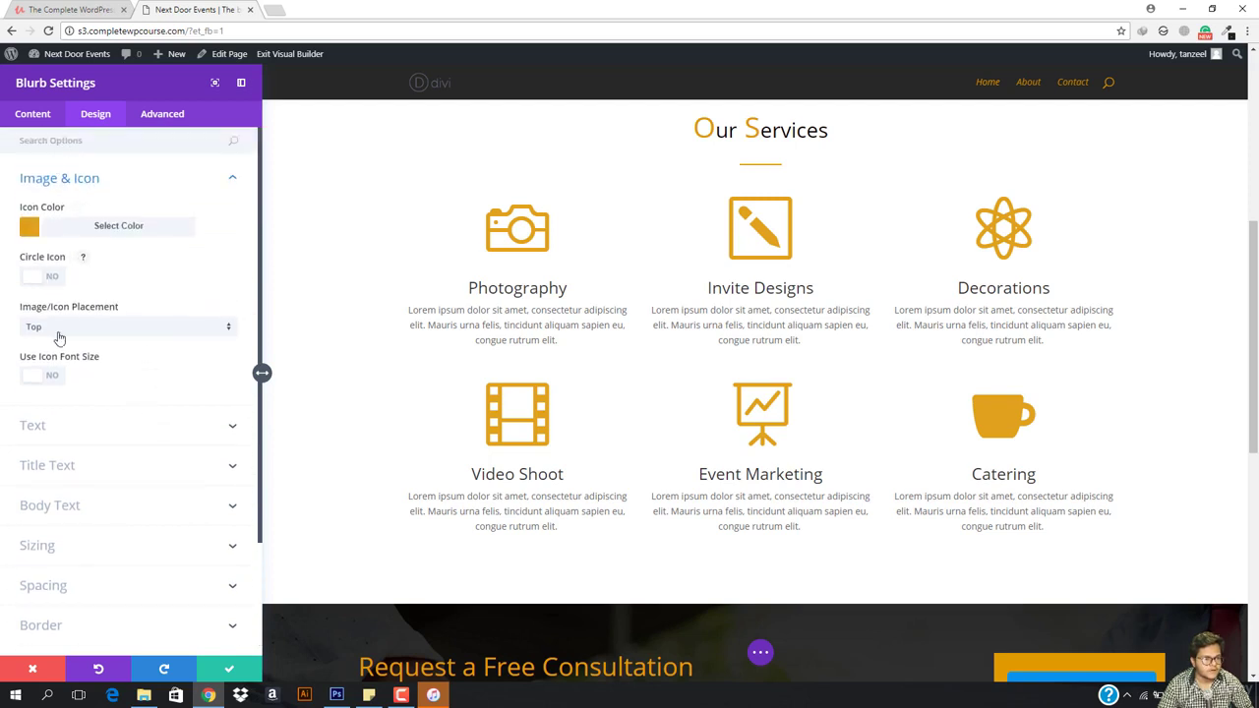
# Try the circle icon style, switch it off again, and try left icon placement on the Photography blurb
pyautogui.click(51, 279)
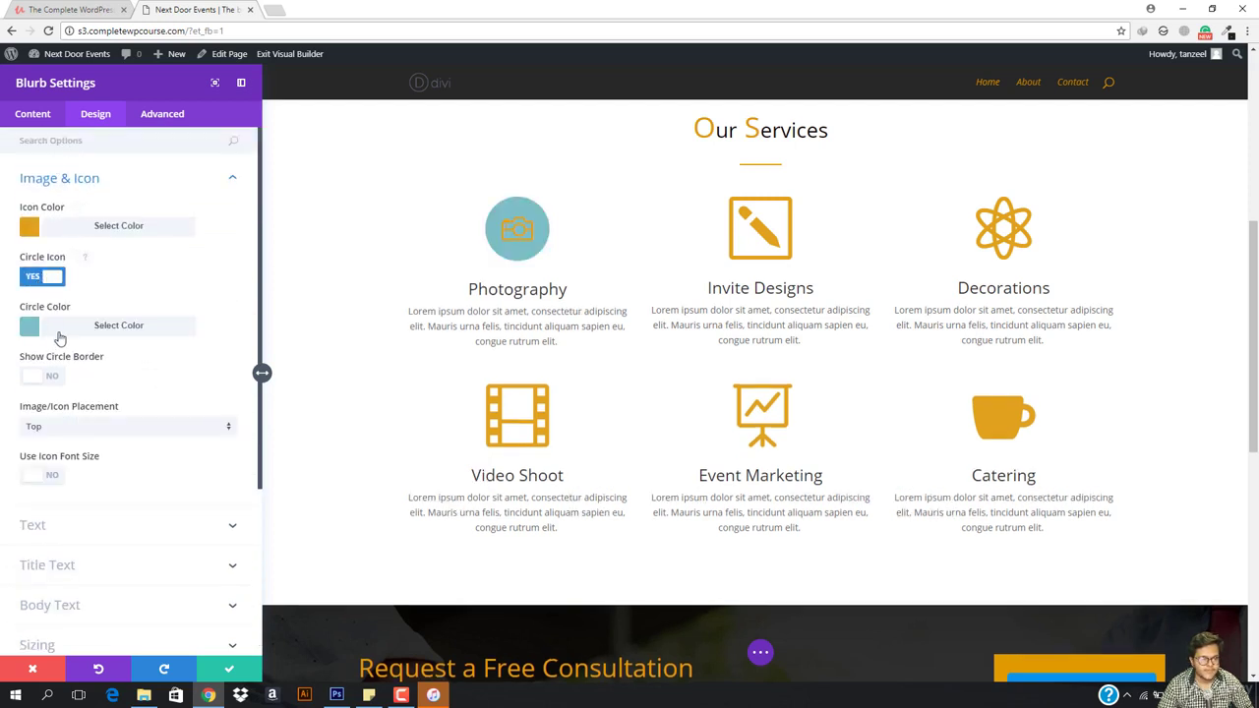
pyautogui.click(46, 278)
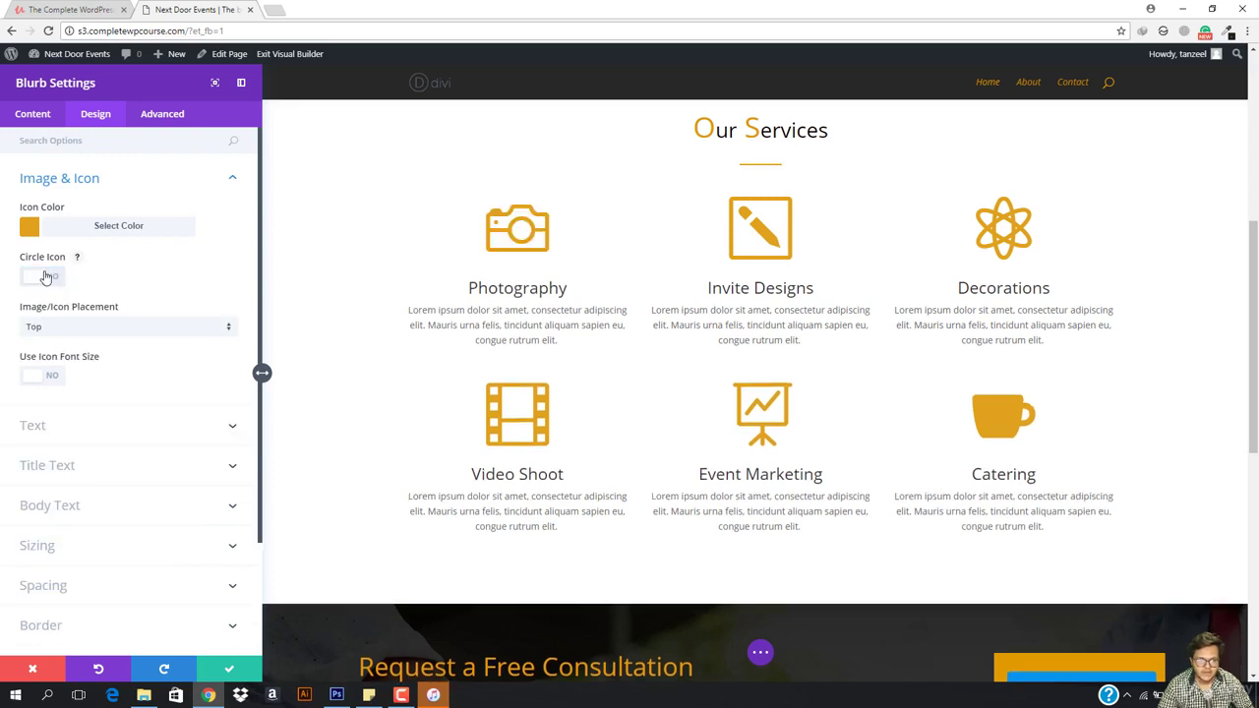
pyautogui.click(84, 335)
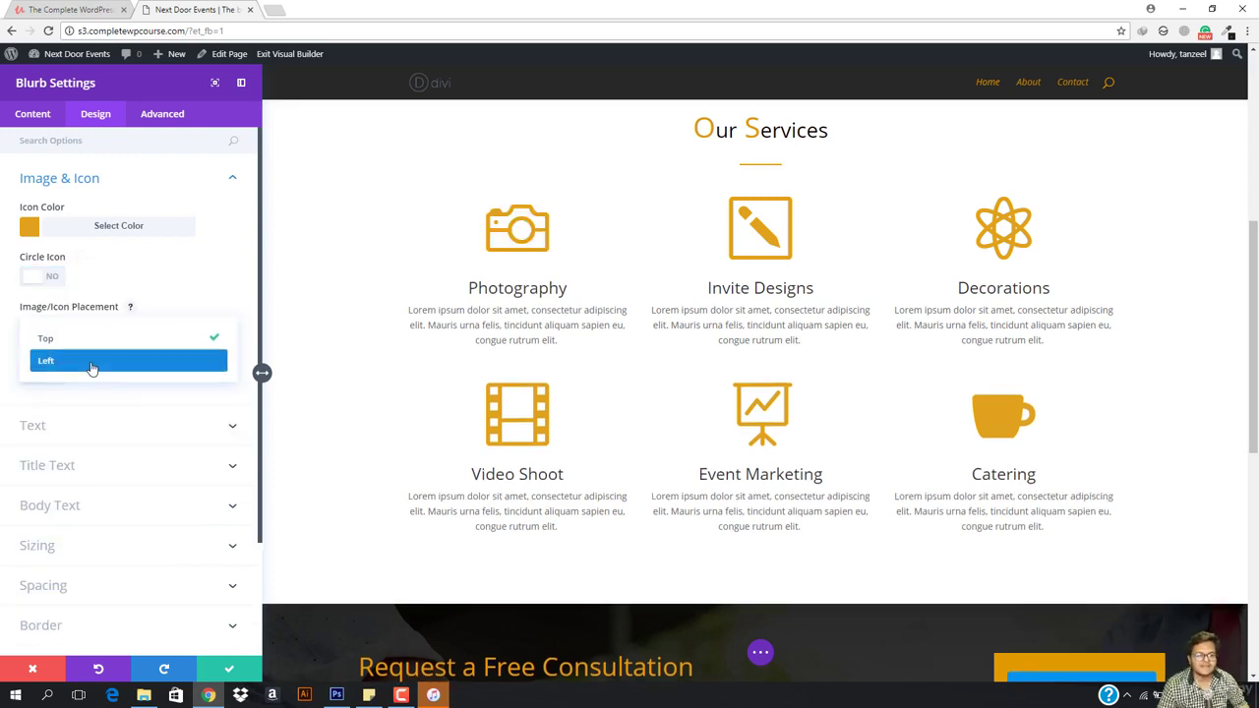
pyautogui.click(91, 365)
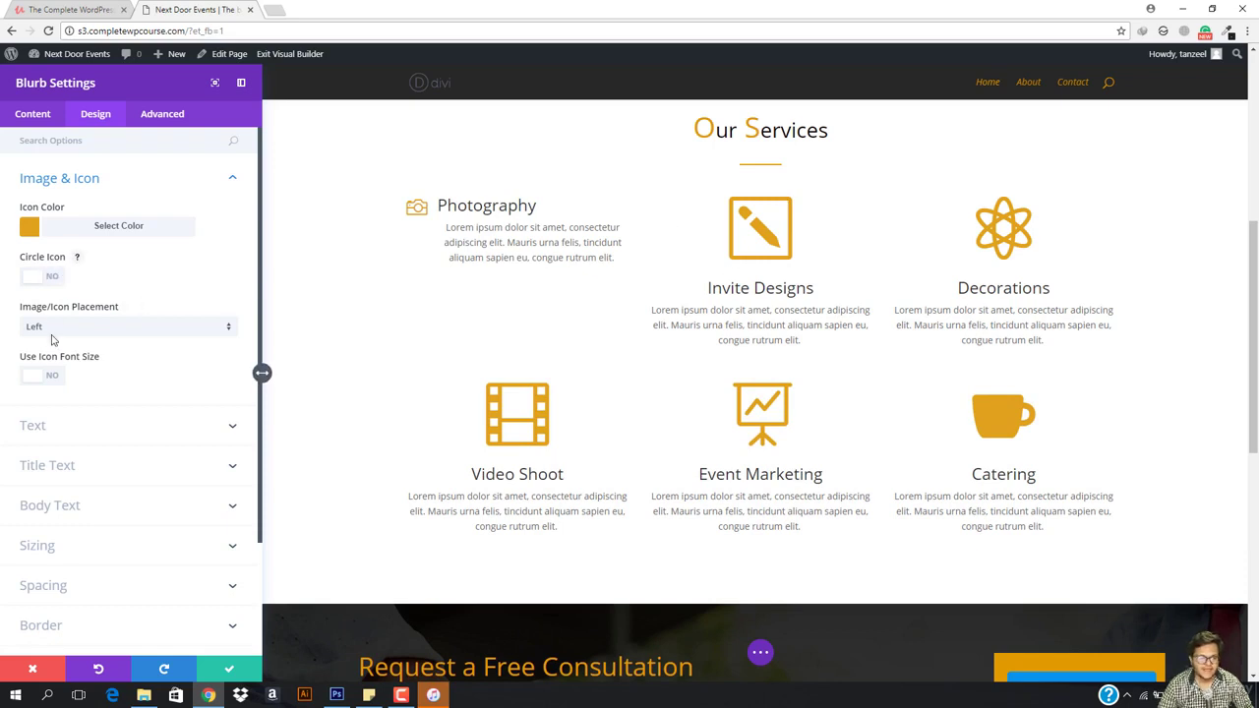
# Try a 120px icon font size on the left-placed Photography icon and switch the custom font size off again
pyautogui.click(36, 375)
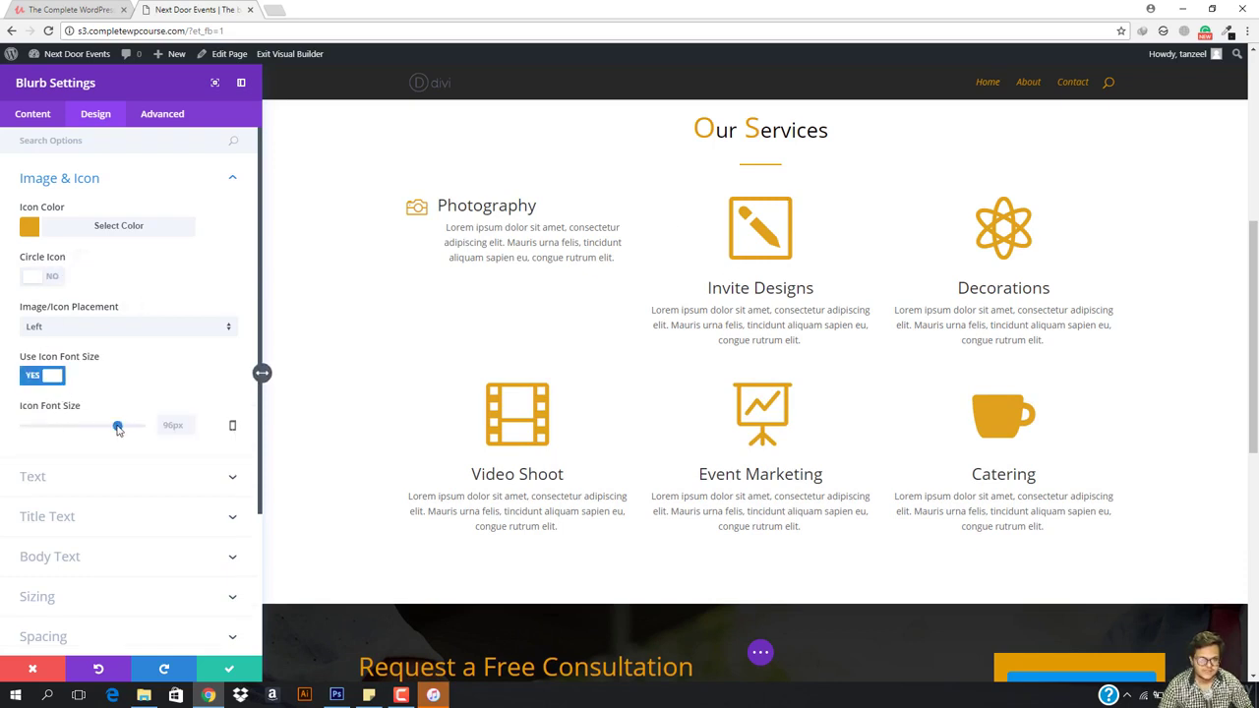
pyautogui.moveTo(118, 430); pyautogui.dragTo(141, 427)
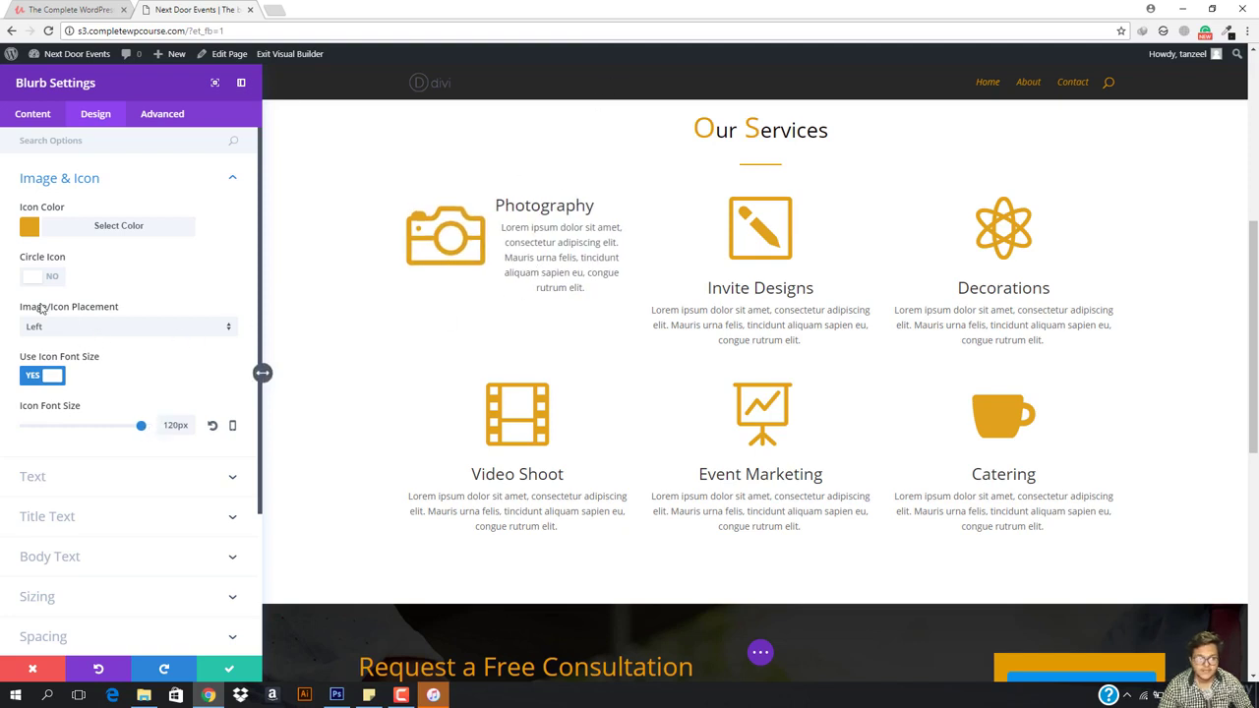
pyautogui.click(67, 328)
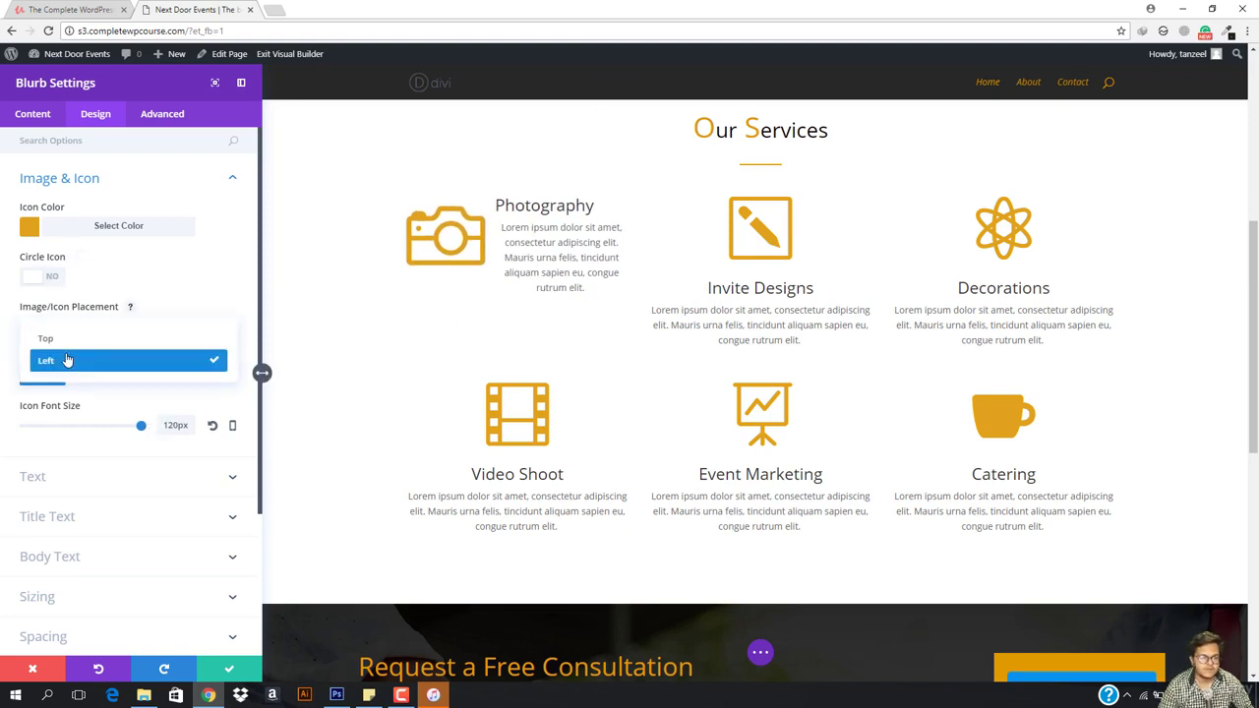
pyautogui.click(67, 361)
pyautogui.click(48, 380)
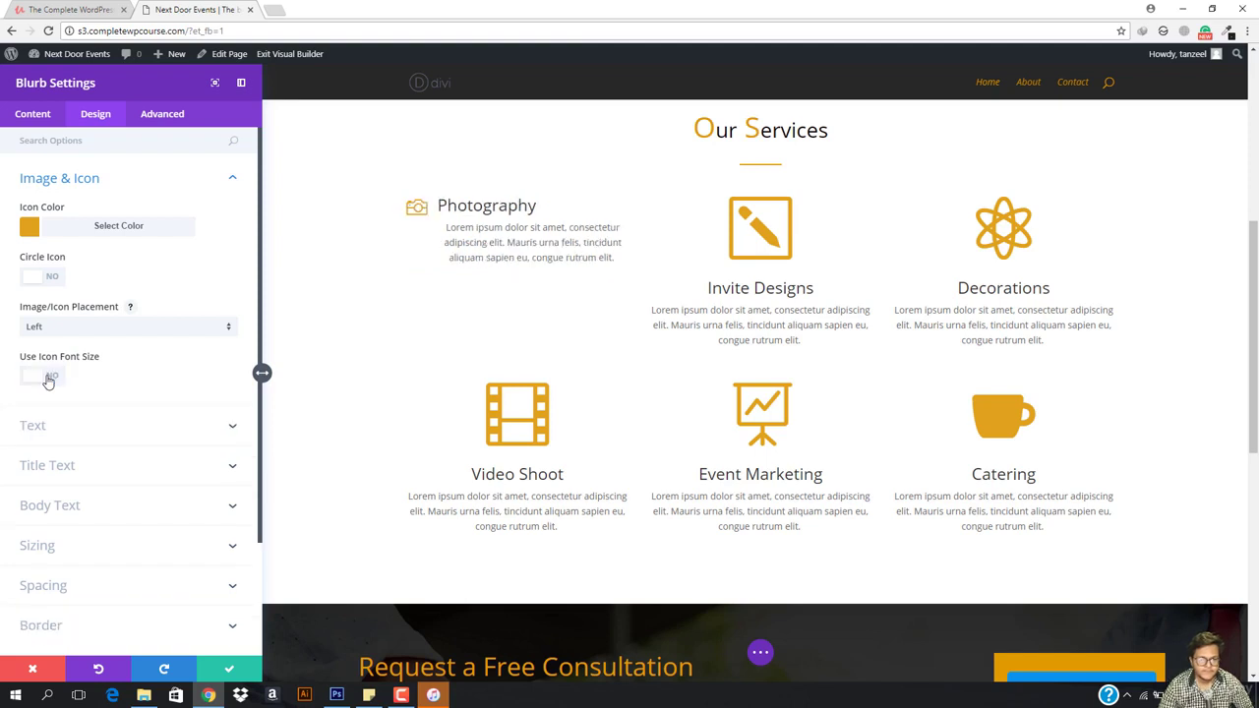
# Set the Photography blurb's icon placement back to Top and save the blurb settings
pyautogui.click(67, 326)
pyautogui.click(74, 346)
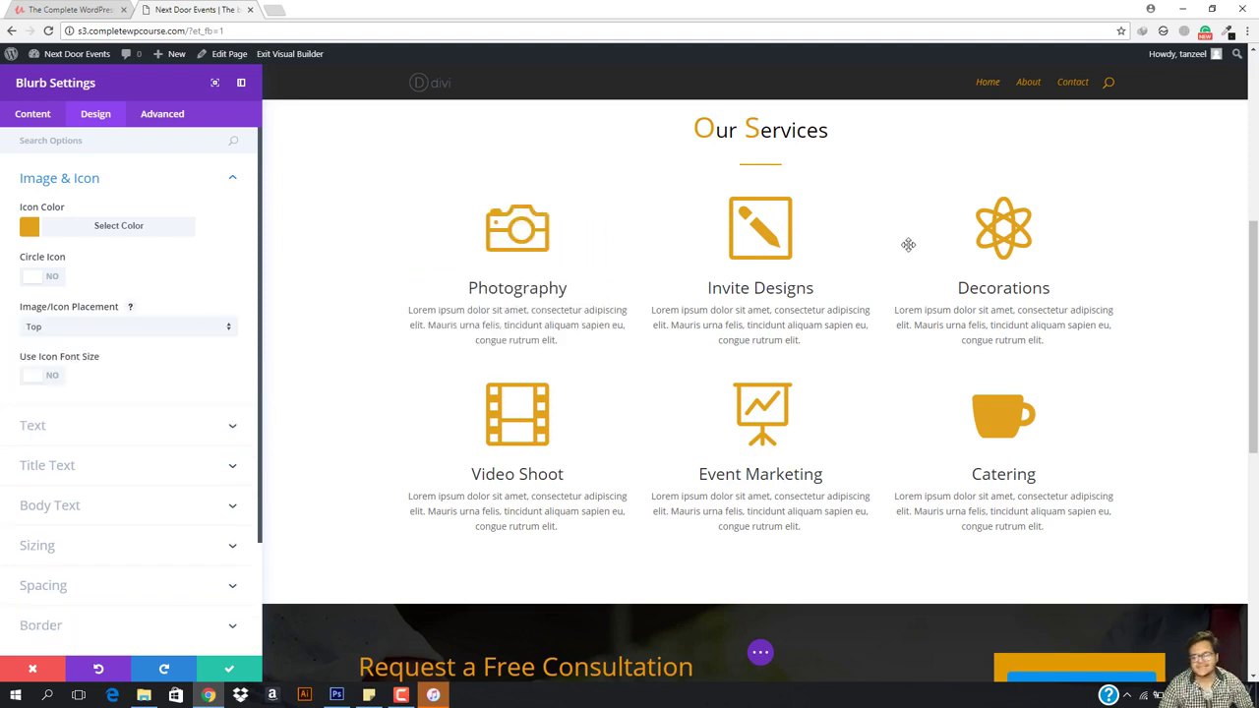
pyautogui.click(234, 674)
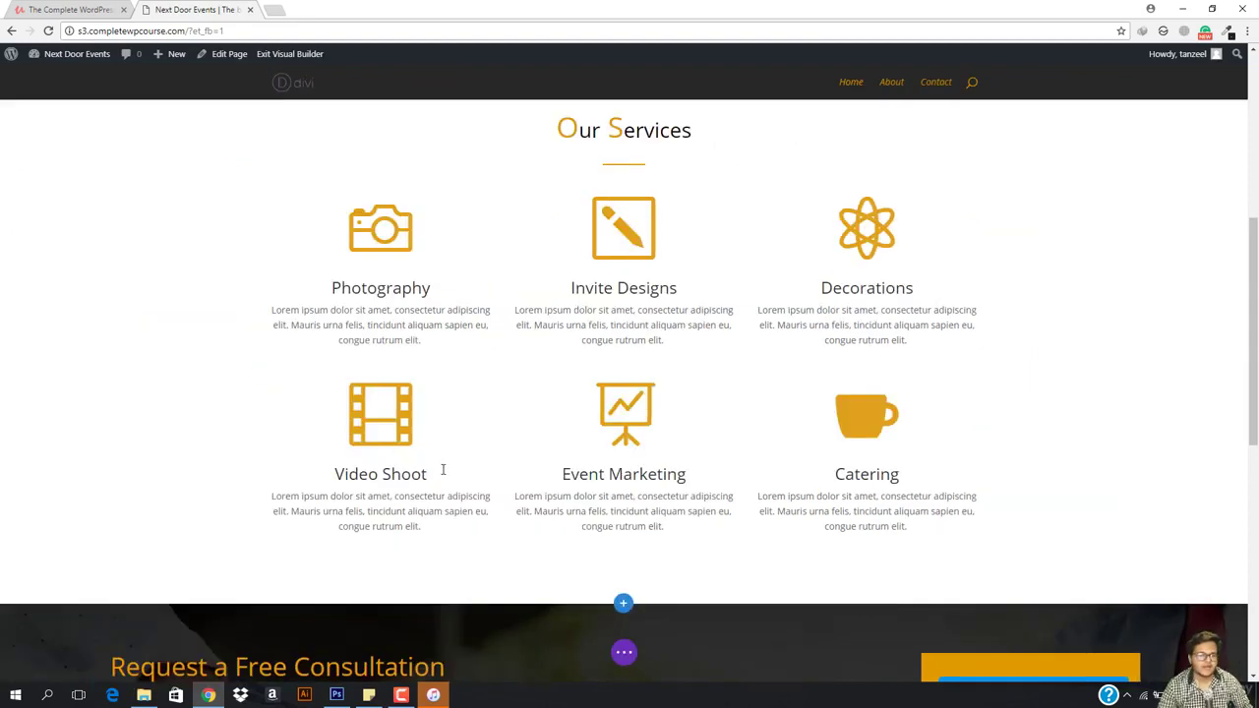
# Open the first client testimonial's settings and display its background options
pyautogui.scroll(-4, 574, 333)
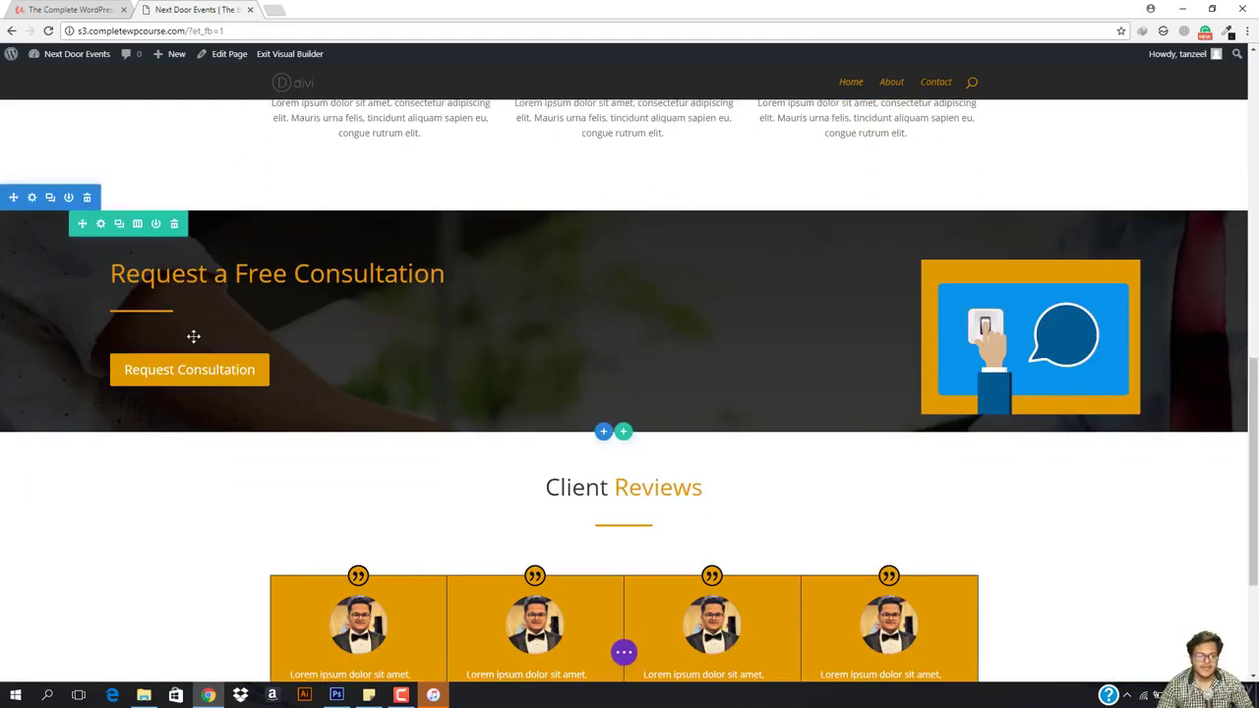
pyautogui.scroll(-3, 751, 276)
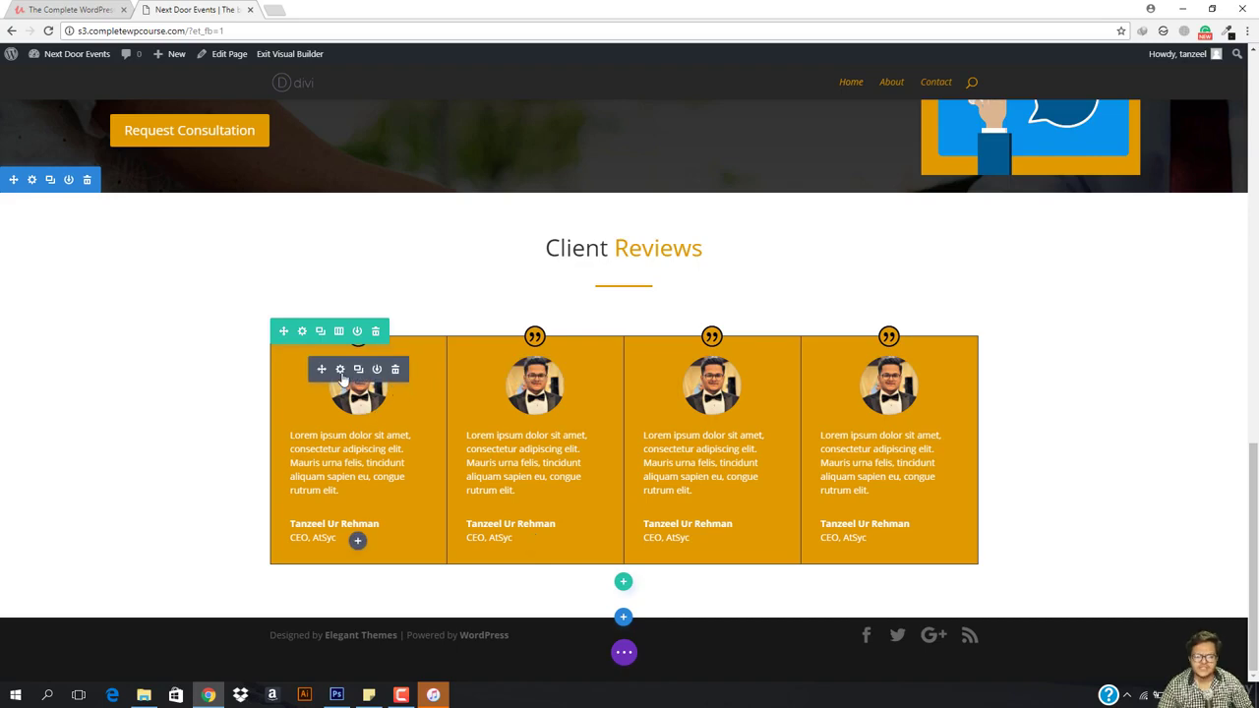
pyautogui.click(340, 370)
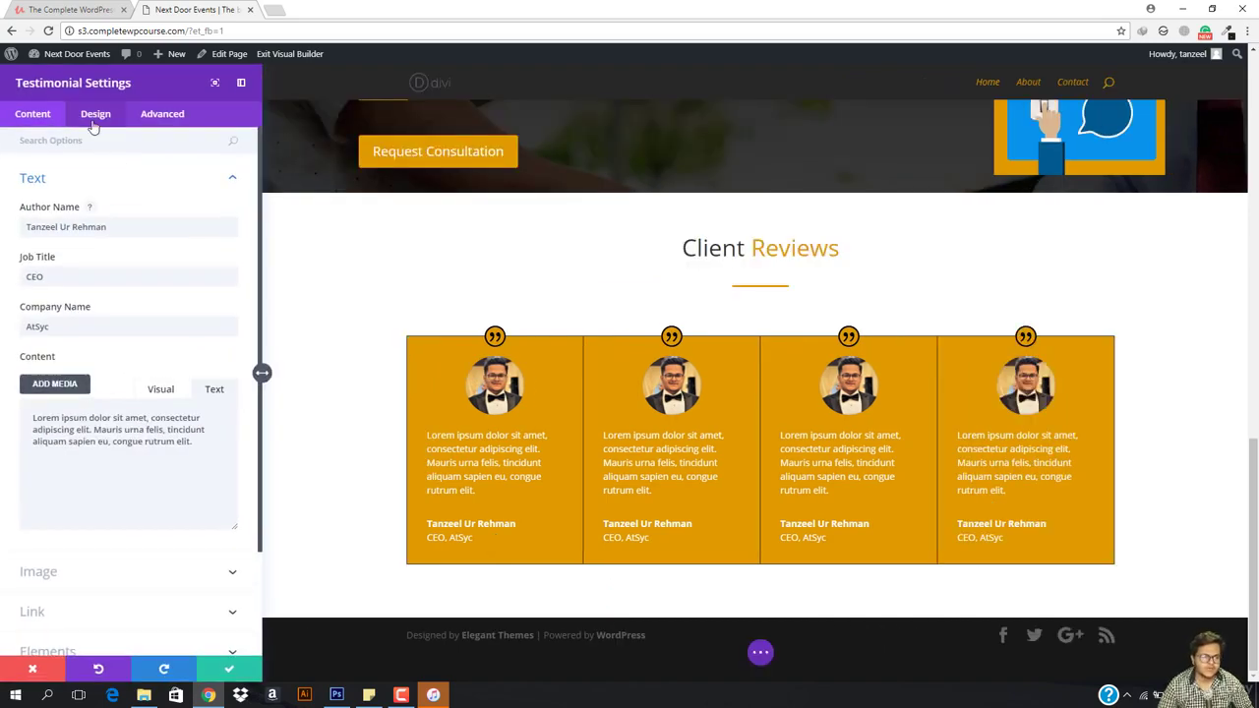
pyautogui.scroll(-2, 151, 426)
pyautogui.click(89, 598)
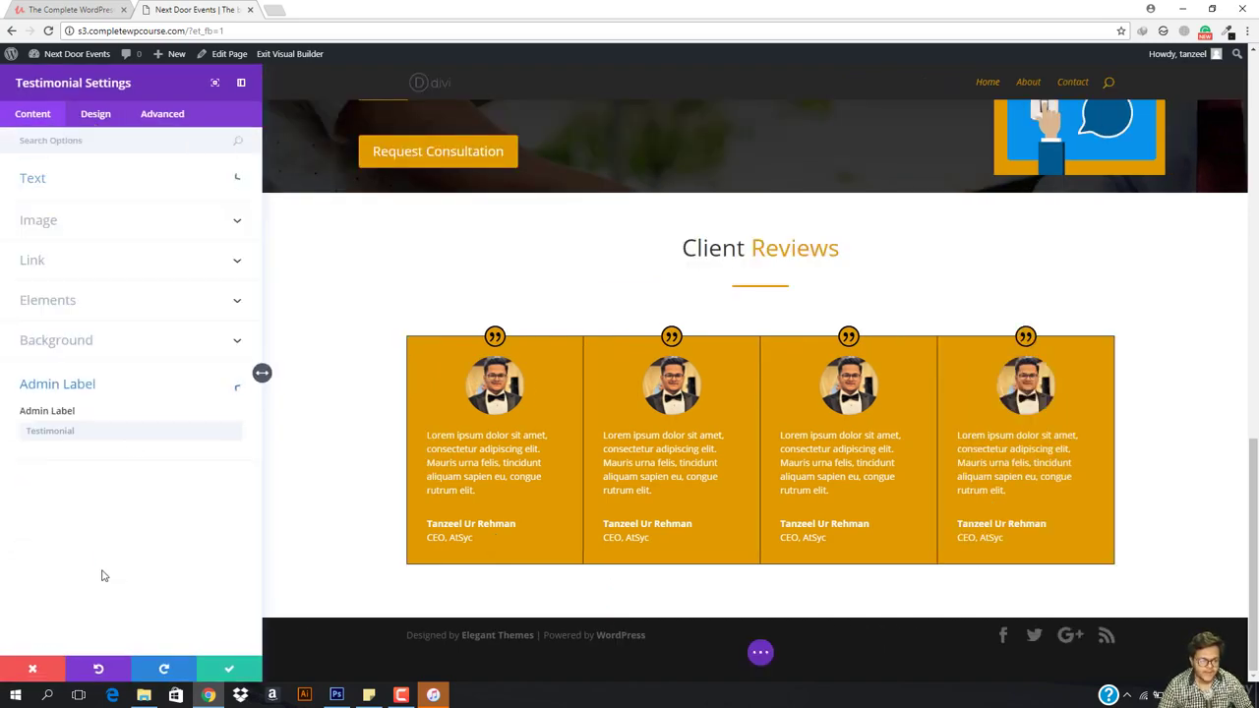
pyautogui.click(126, 344)
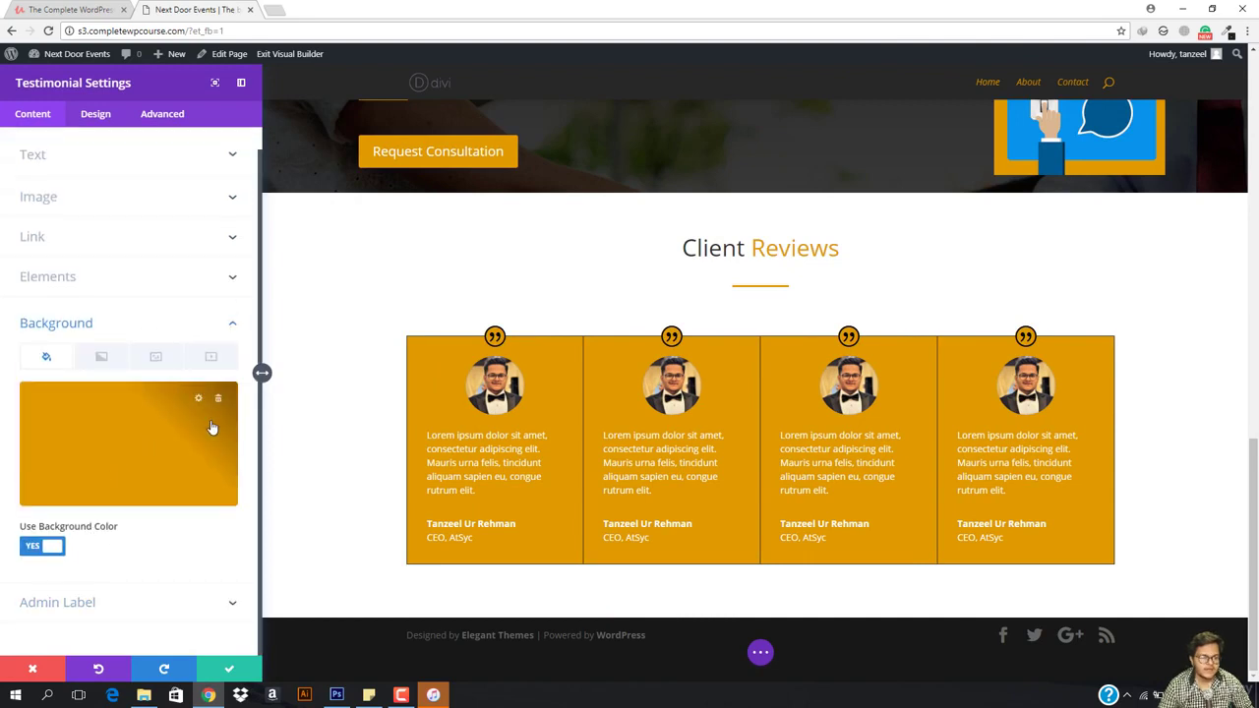
# Try removing the first testimonial's background color, enable it again, and save the testimonial settings
pyautogui.click(36, 547)
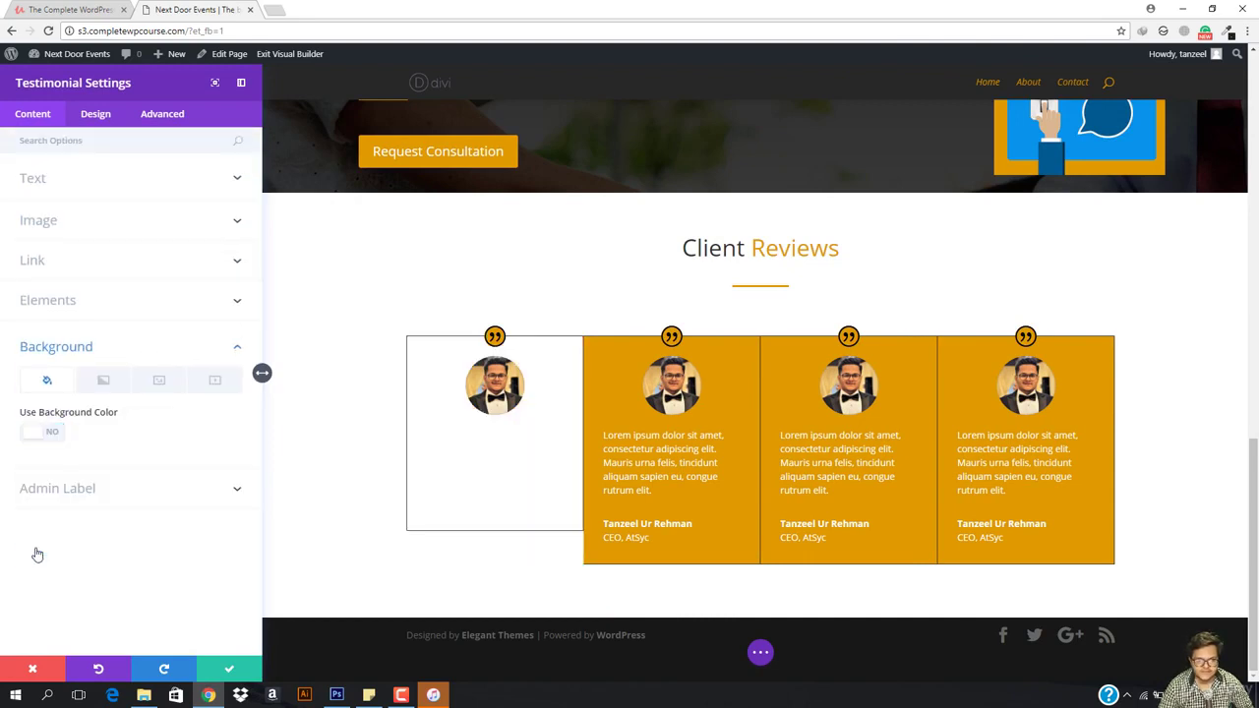
pyautogui.click(47, 435)
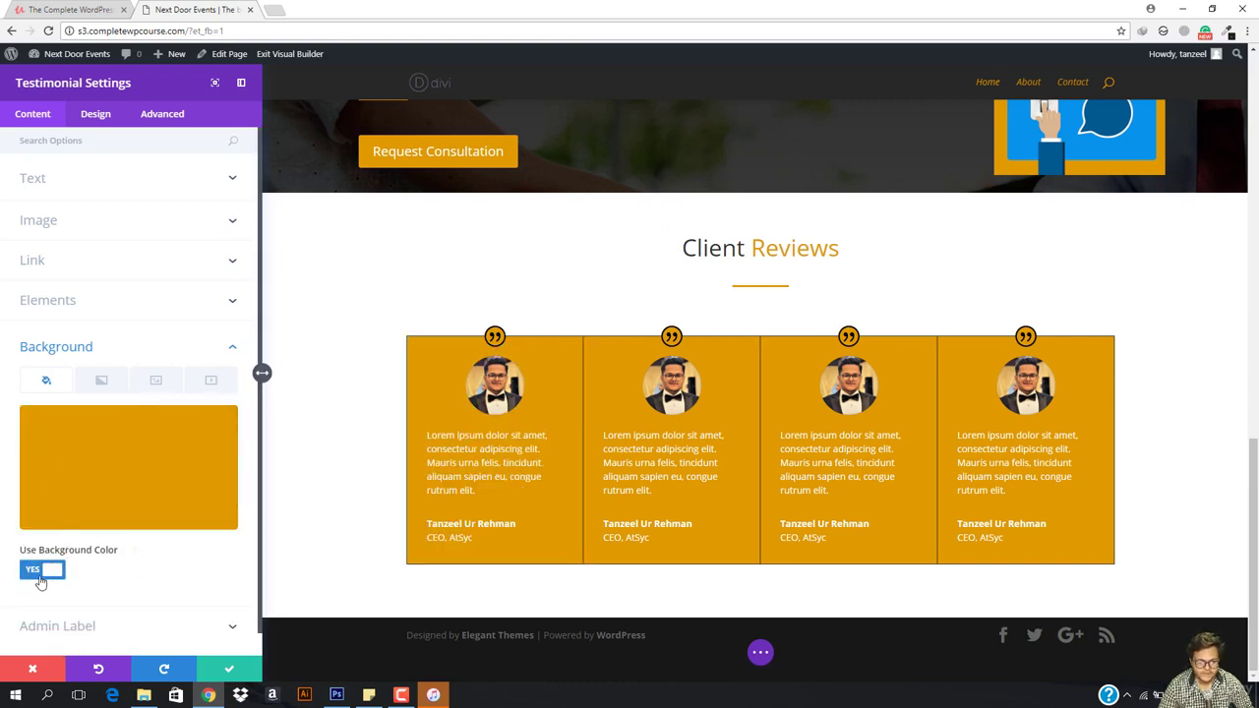
pyautogui.click(219, 428)
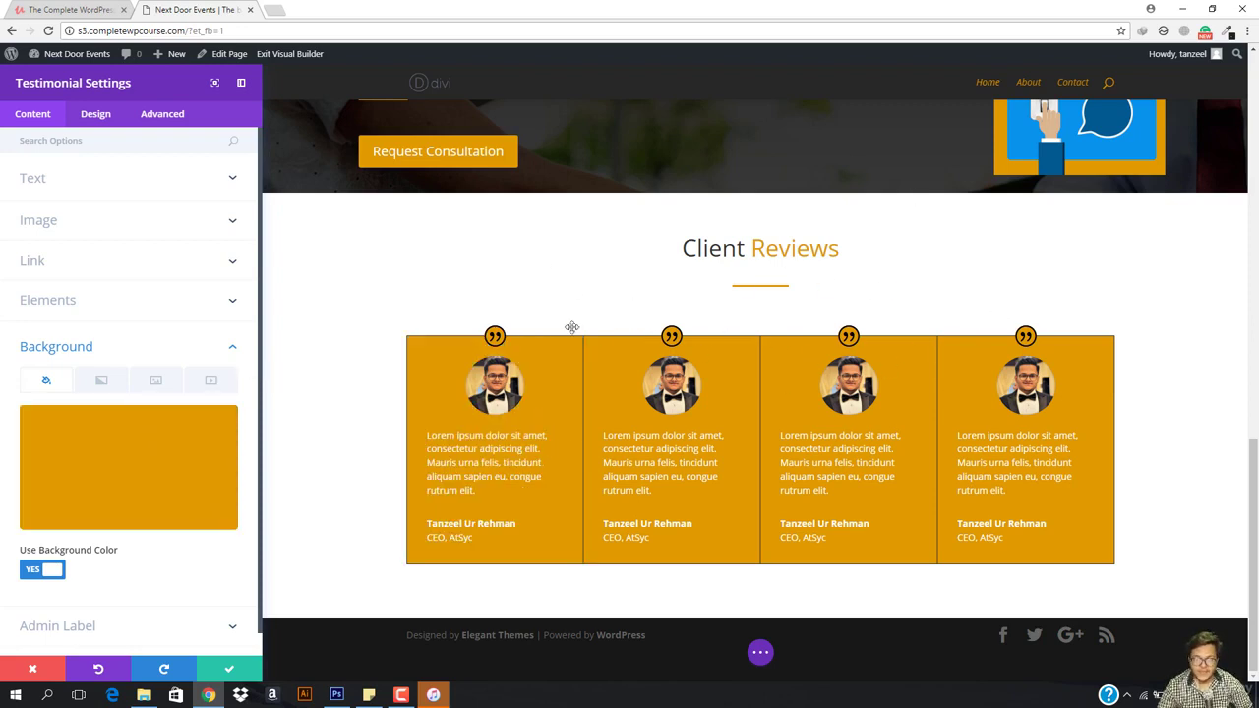
pyautogui.click(229, 669)
# Examine the layout of the Request a Free Consultation and Client Reviews sections
pyautogui.scroll(4, 579, 394)
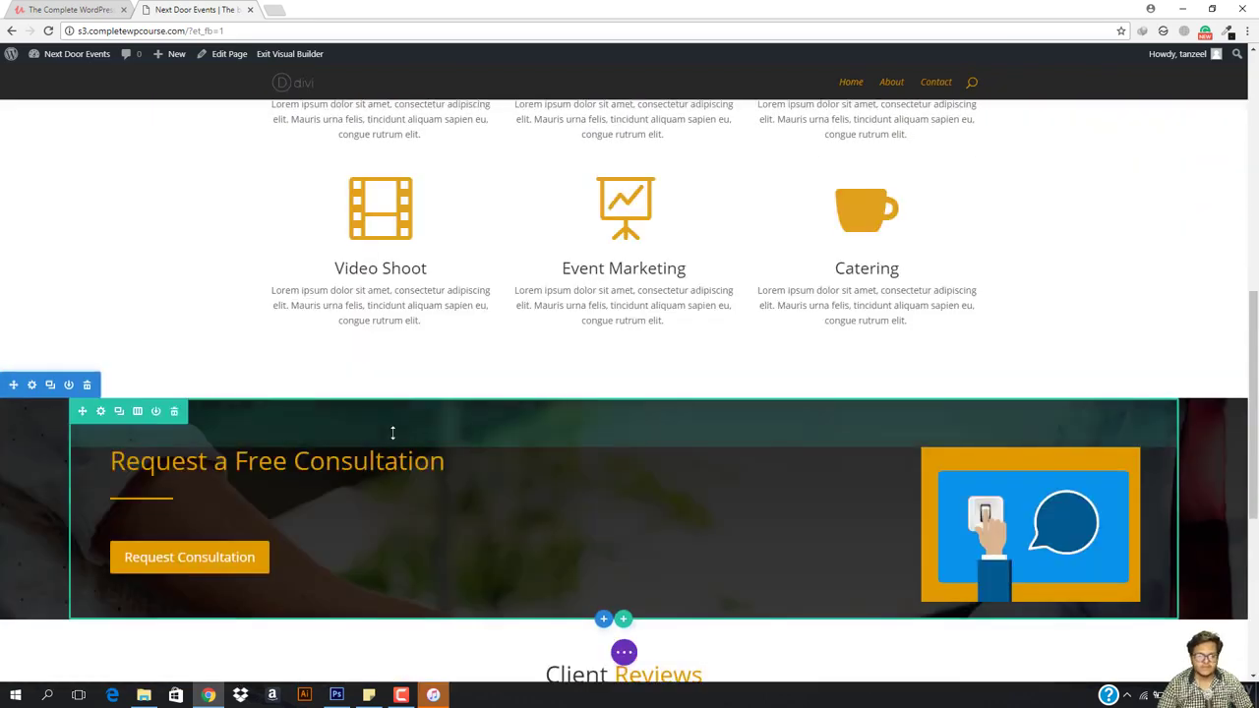
pyautogui.scroll(-3, 394, 432)
pyautogui.scroll(-1, 410, 447)
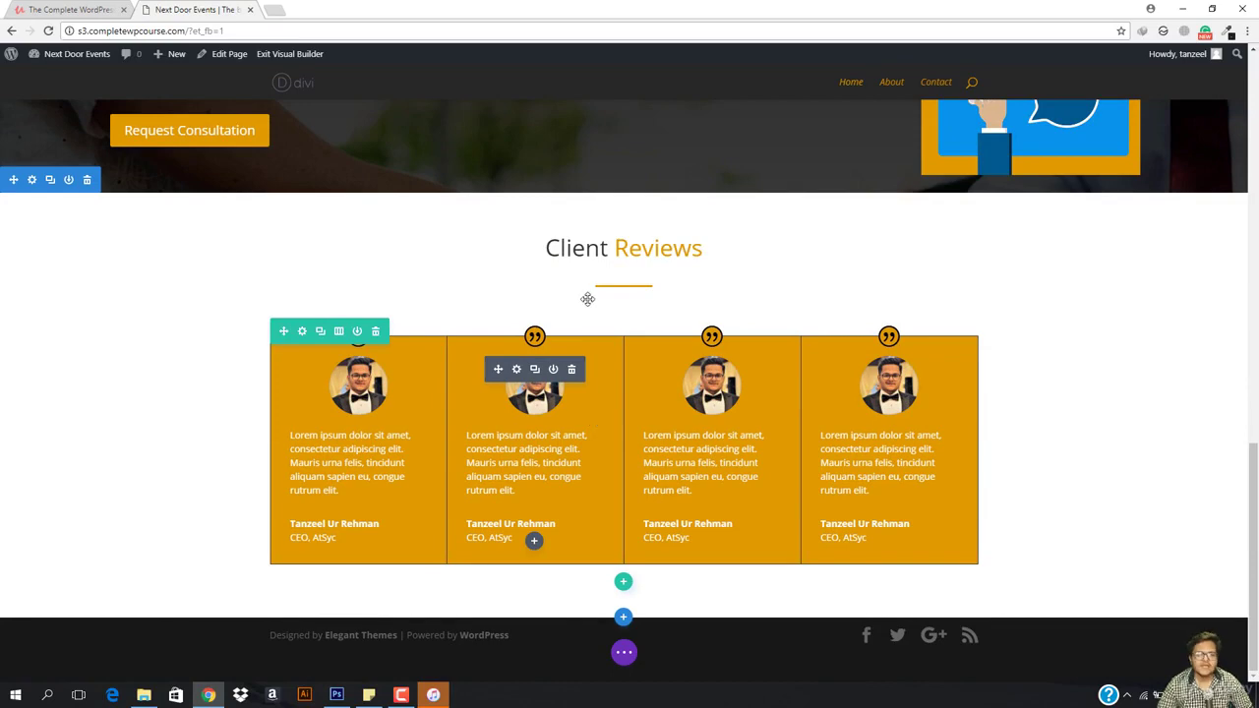
pyautogui.scroll(1, 590, 305)
pyautogui.scroll(2, 580, 319)
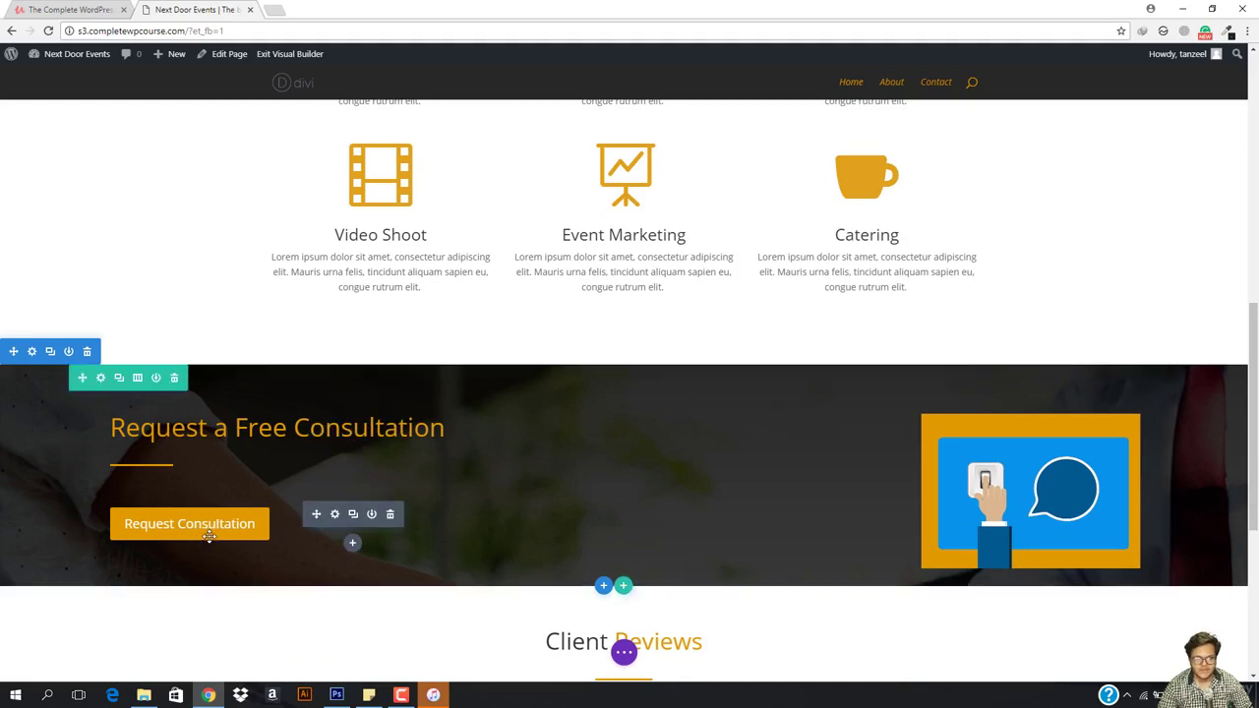
pyautogui.scroll(-1, 216, 536)
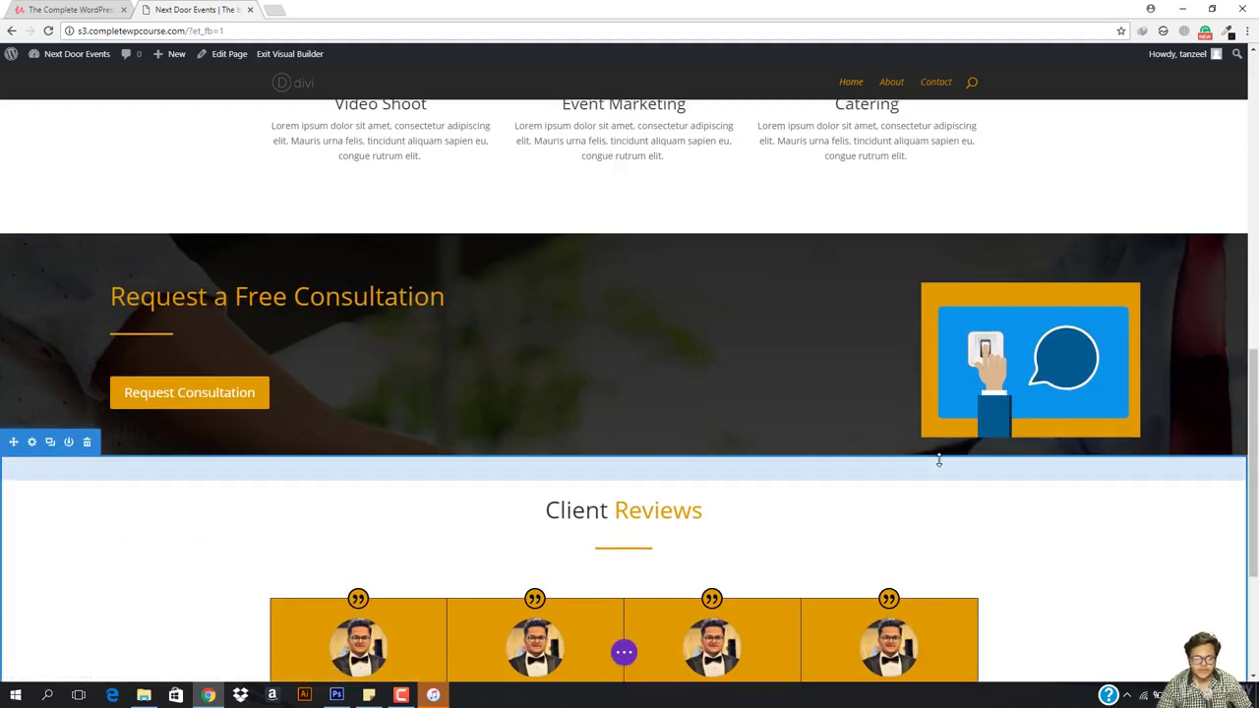
pyautogui.scroll(-1, 154, 497)
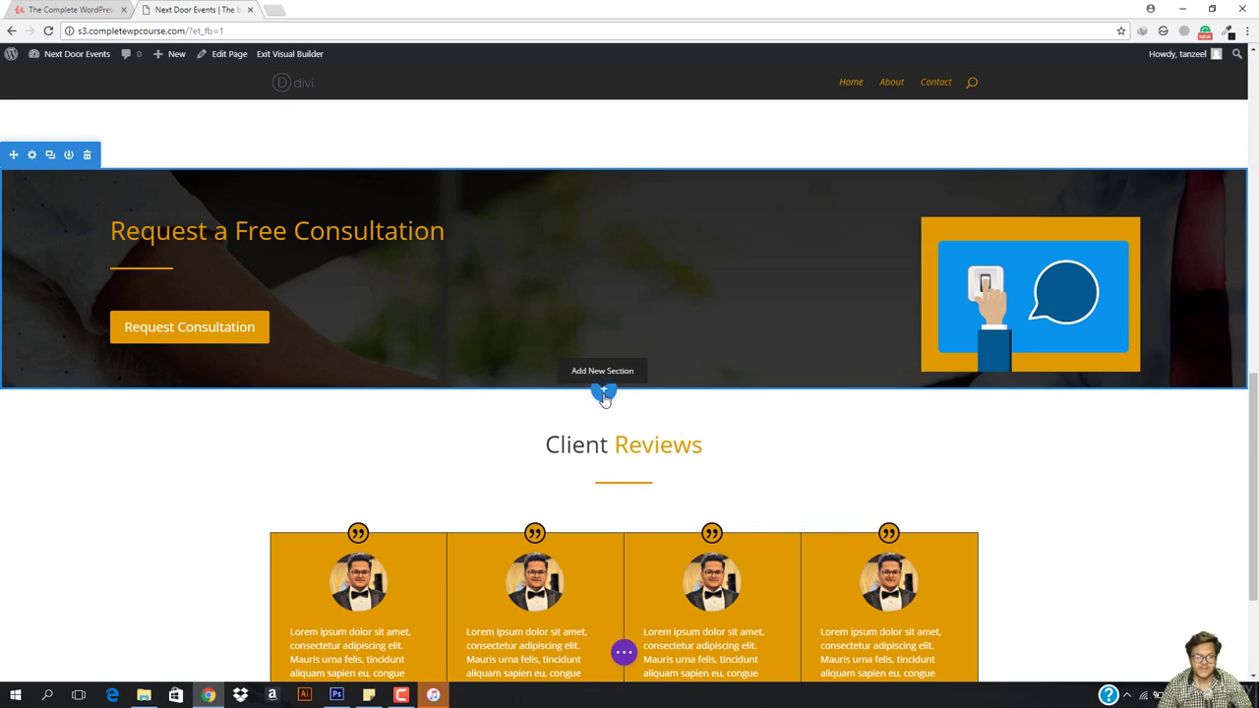
# Insert a regular section with a single-column row between the Request a Free Consultation and Client Reviews sections
pyautogui.click(604, 394)
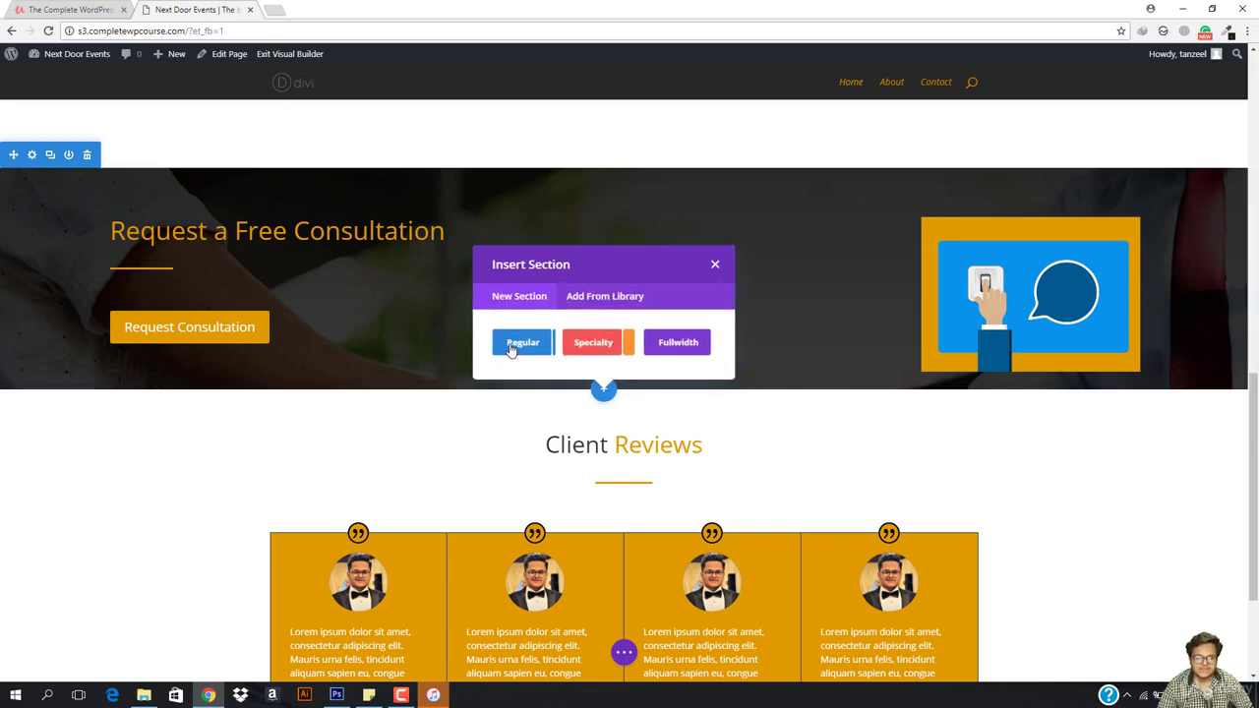
pyautogui.click(521, 344)
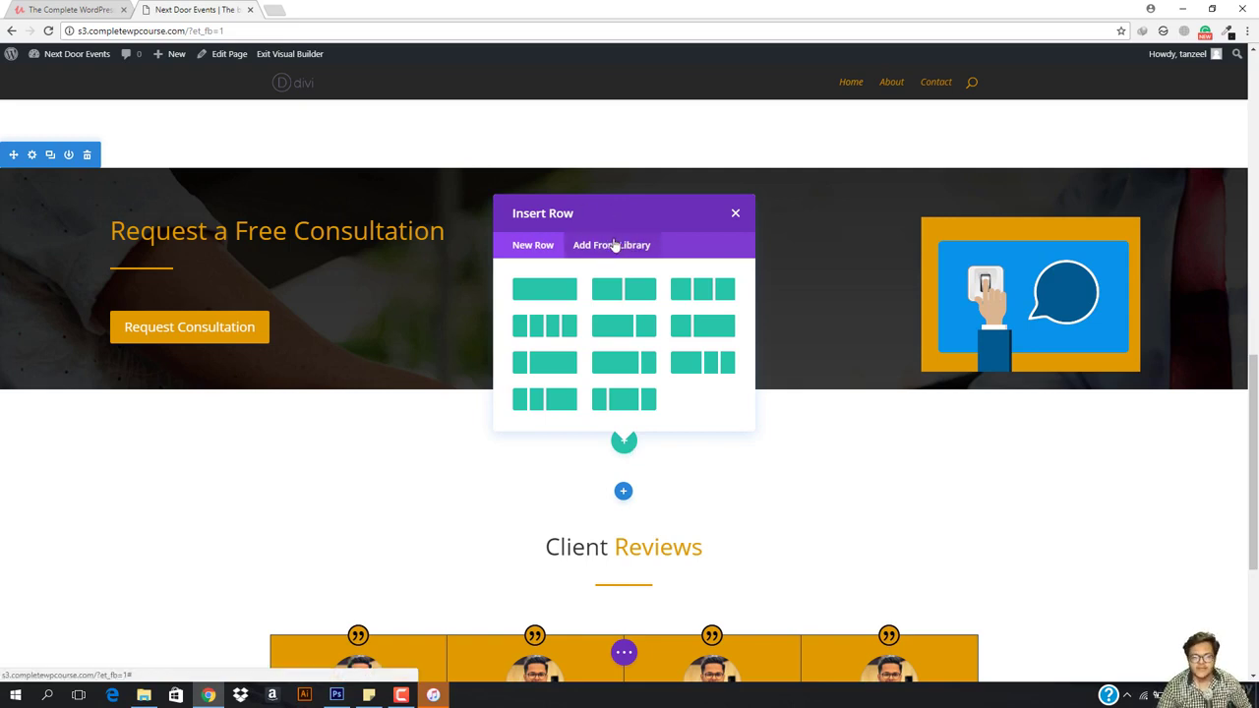
pyautogui.click(533, 297)
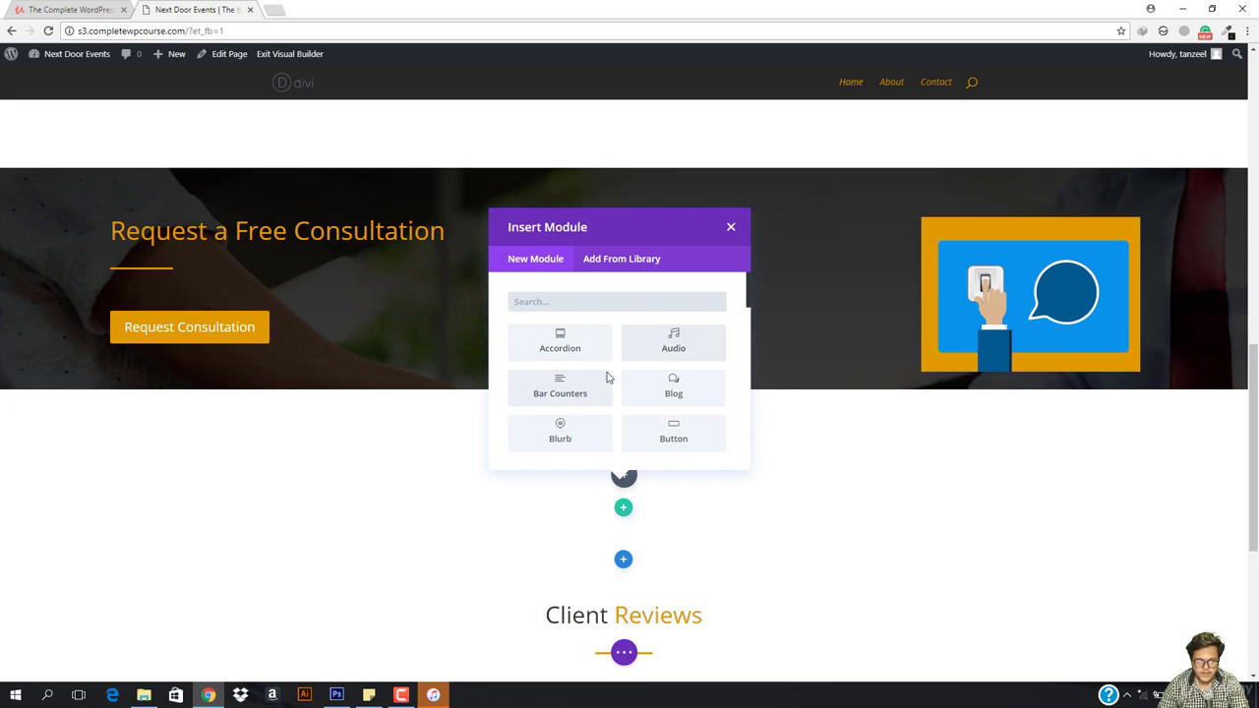
# Add a Text module to the new row and switch its content to the visual editor
pyautogui.write('tec')
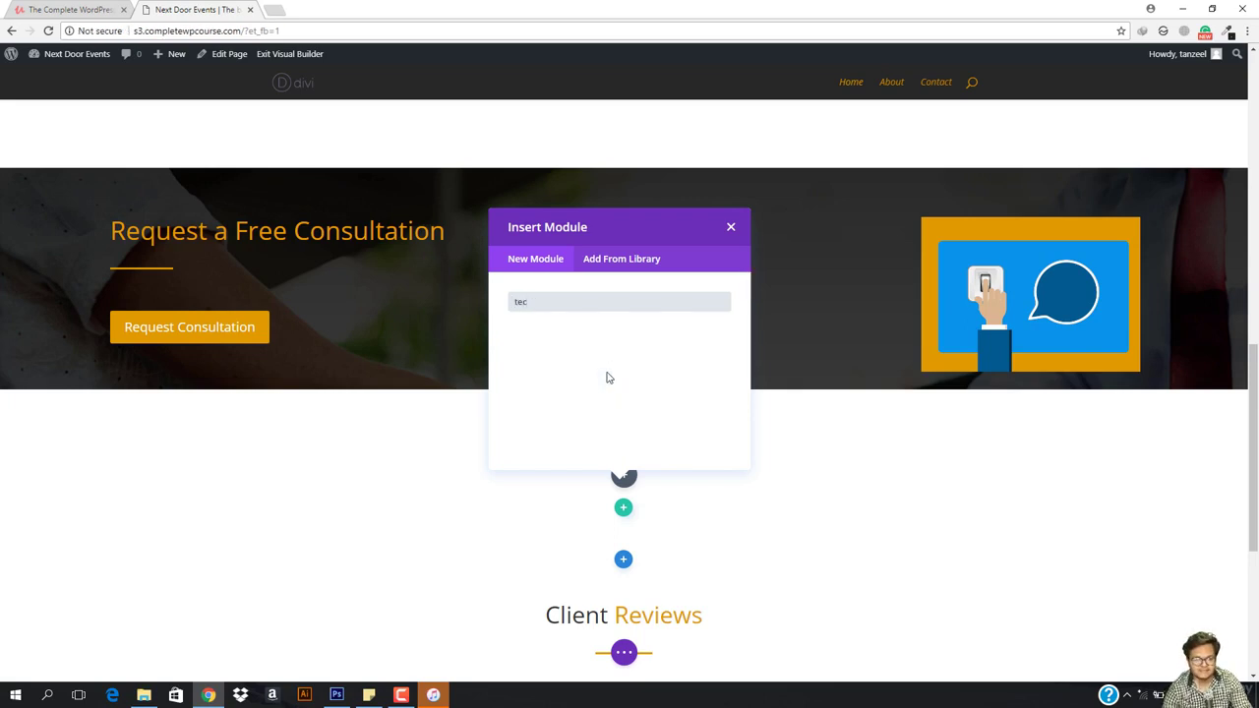
pyautogui.press('BackSpace')
pyautogui.write('c')
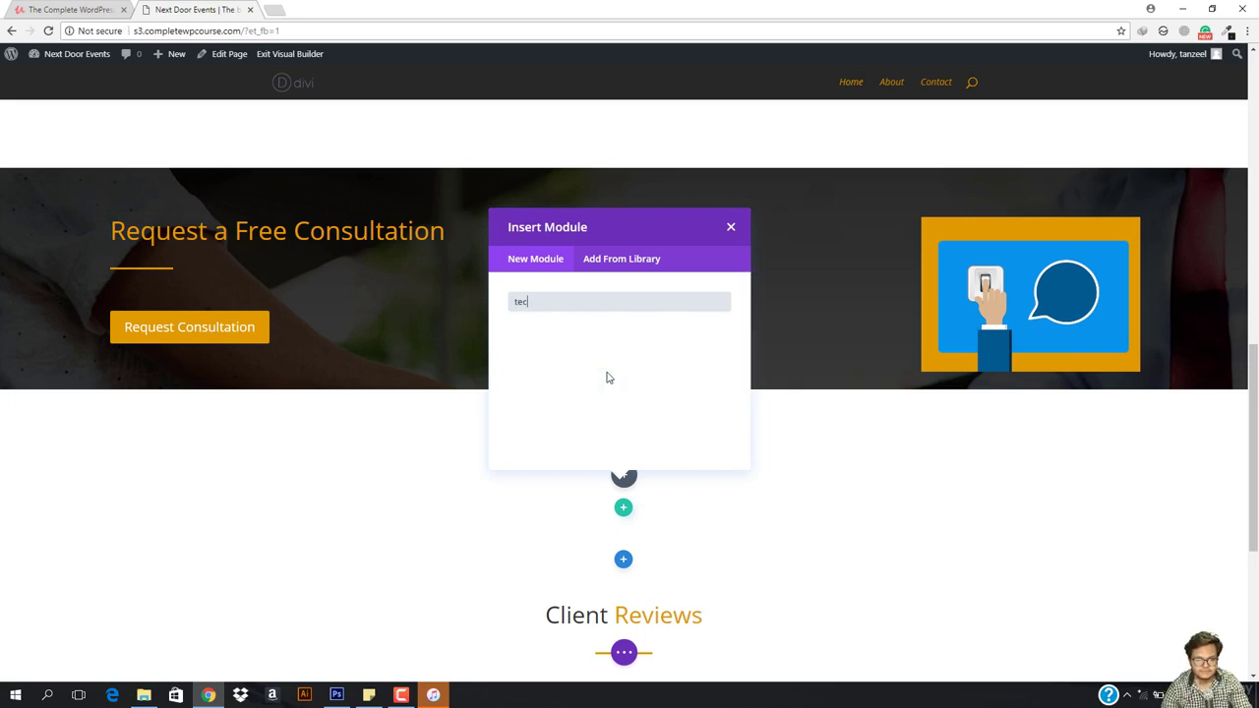
pyautogui.press('BackSpace')
pyautogui.write('x')
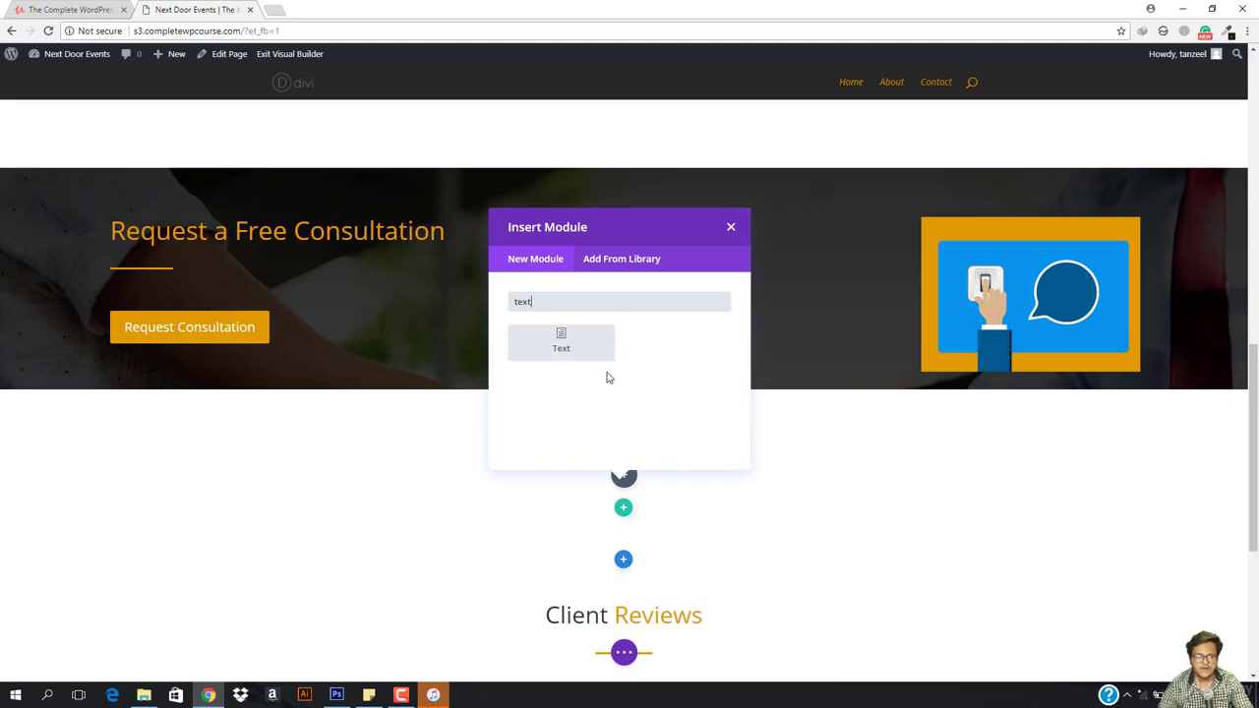
pyautogui.write('t')
pyautogui.click(565, 349)
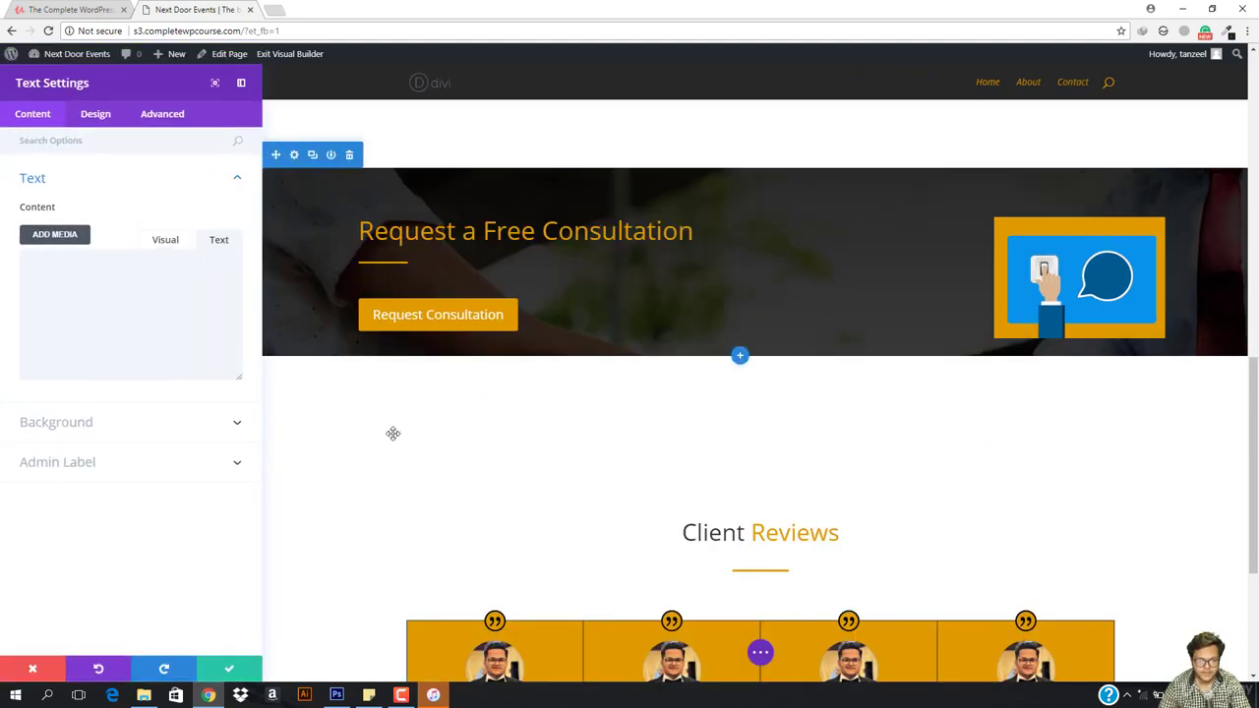
pyautogui.click(163, 242)
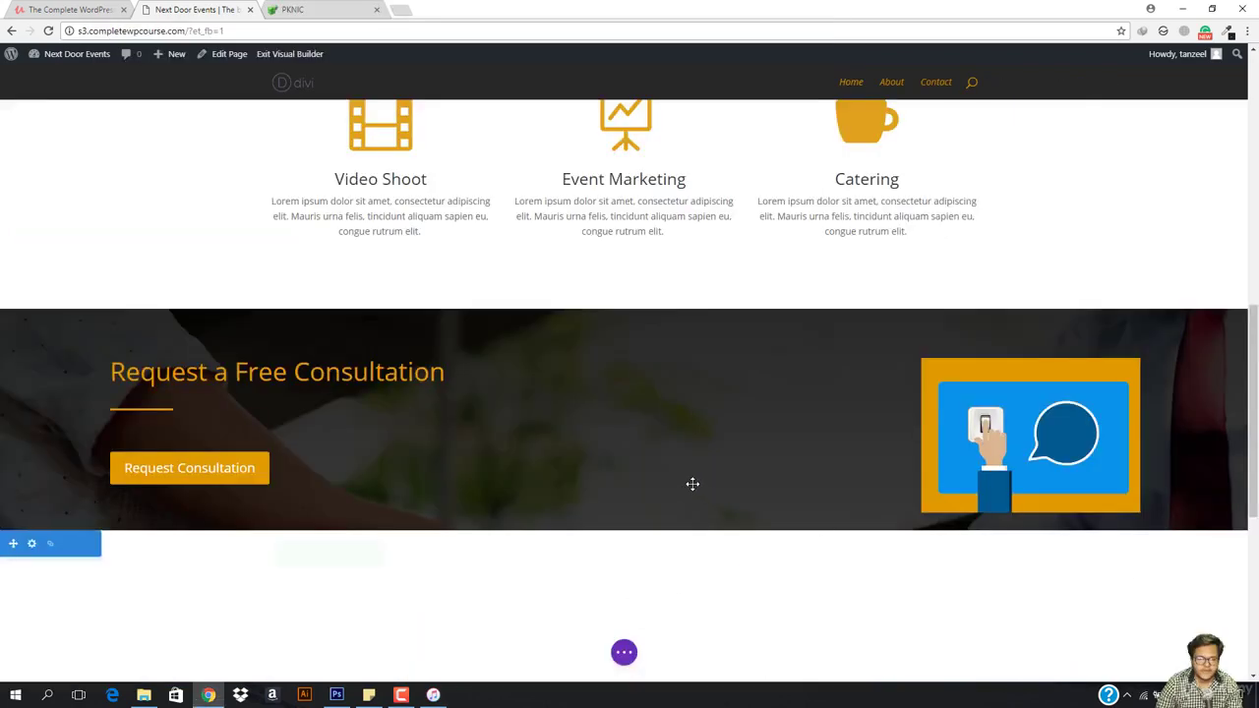
# Enter "How We Work" in the new text module, format it as Heading 1, and show its HTML source
pyautogui.scroll(-2, 639, 453)
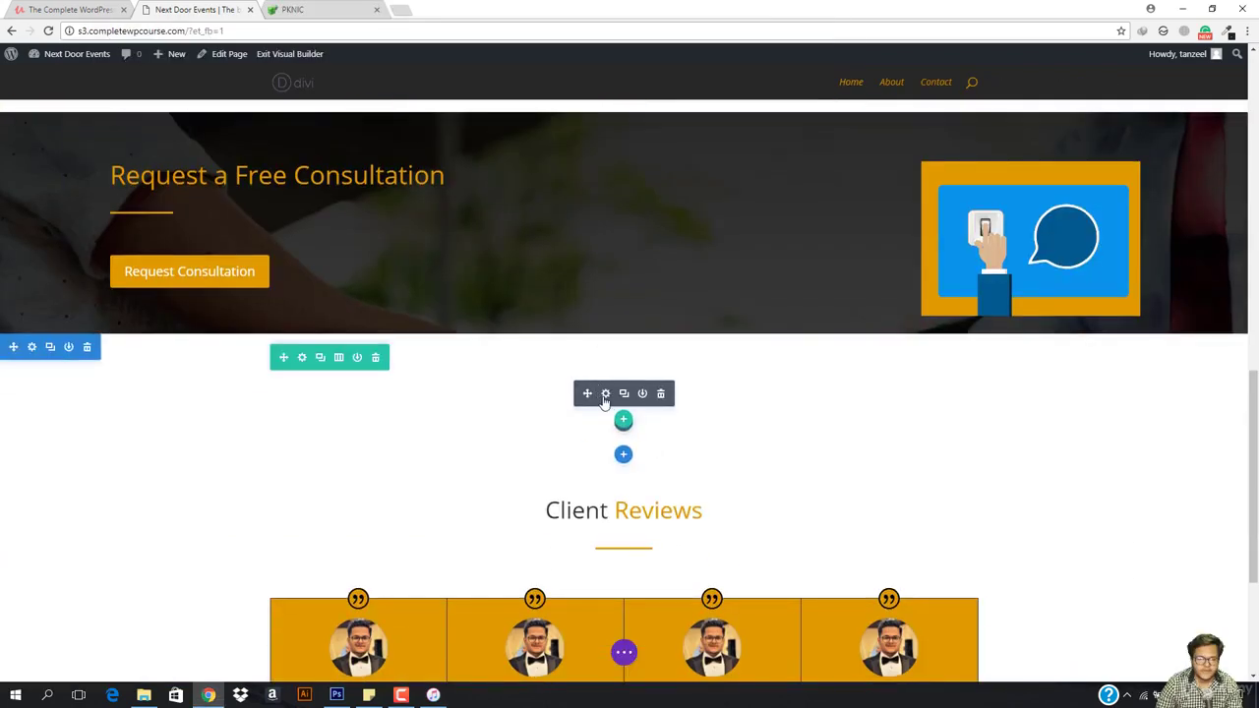
pyautogui.click(606, 393)
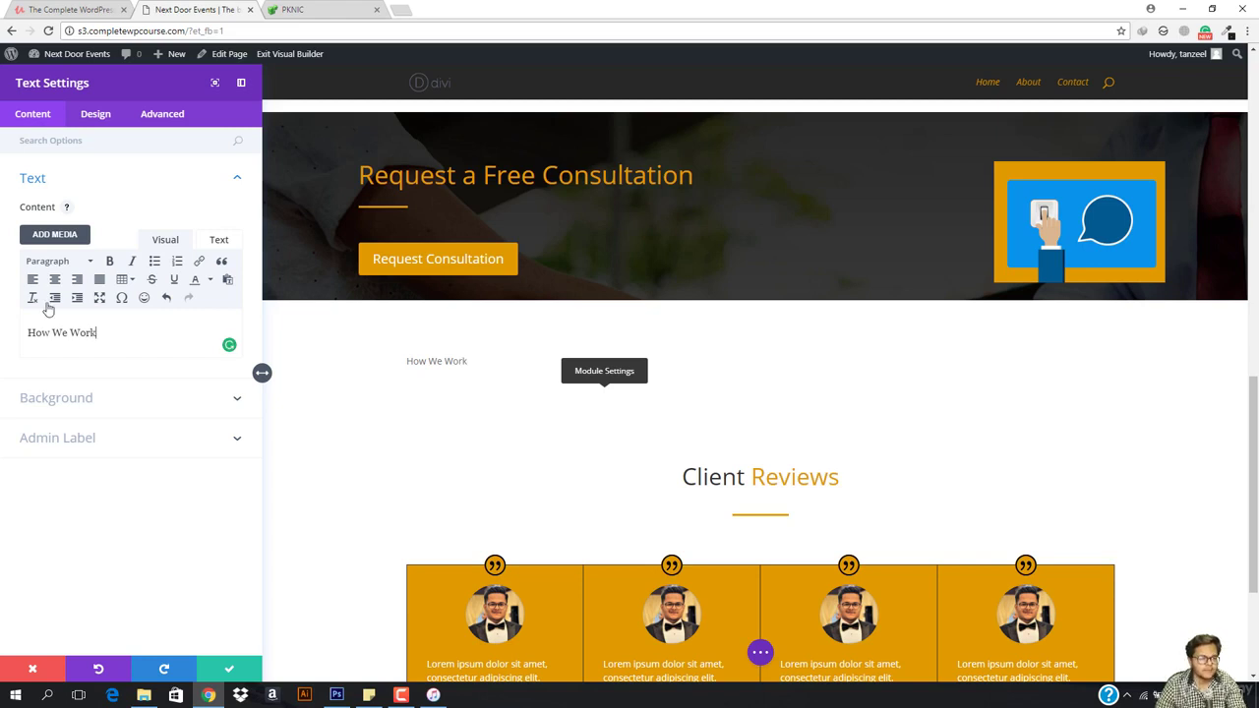
pyautogui.hotkey('ctrl', 'a')
pyautogui.click(59, 261)
pyautogui.click(79, 307)
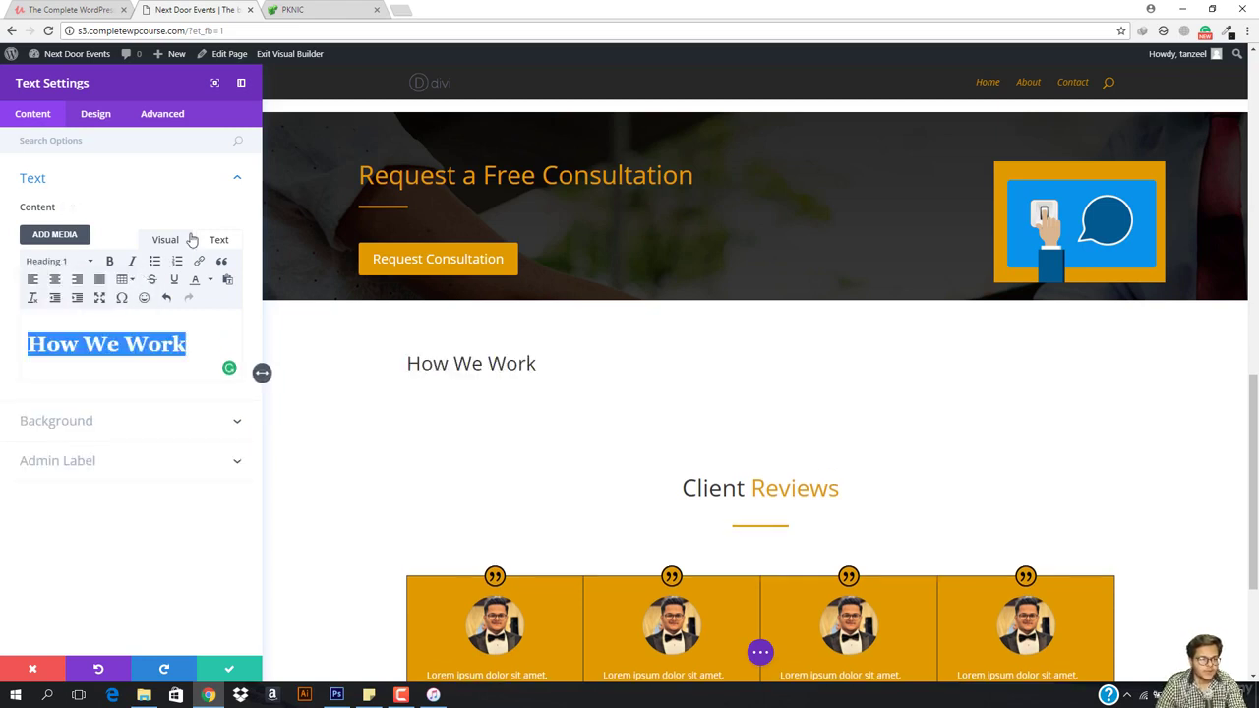
pyautogui.click(218, 241)
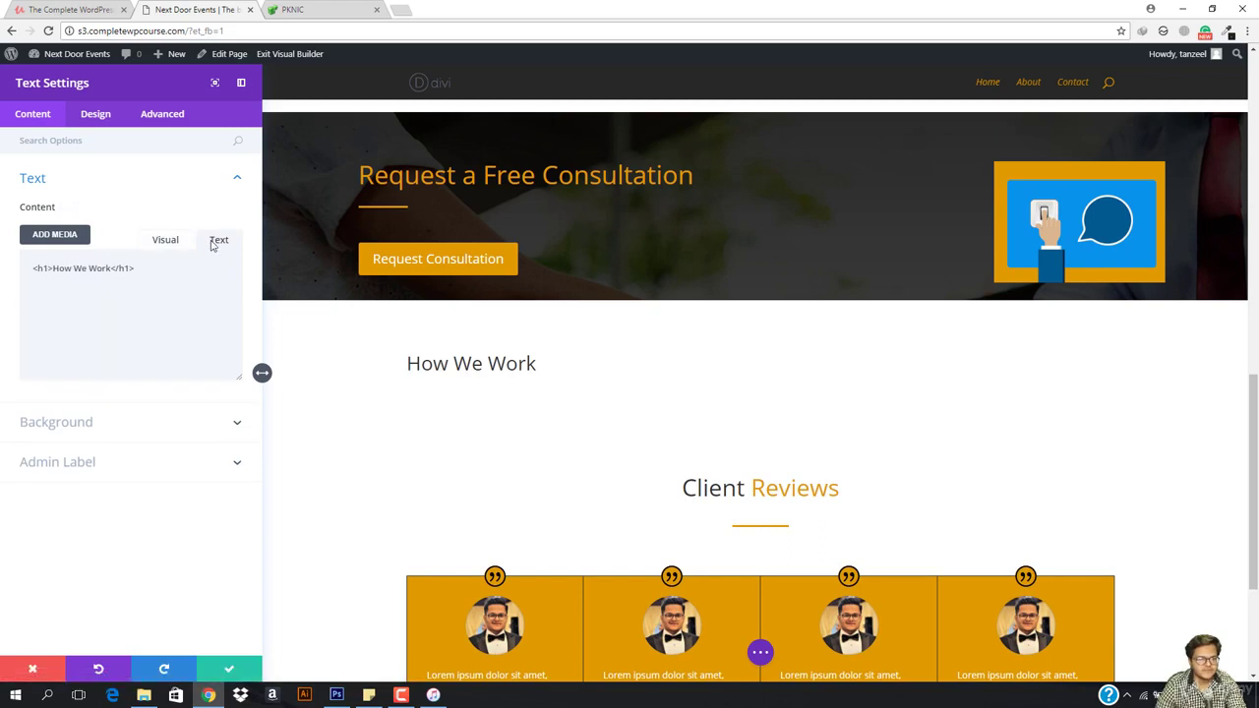
# Set the text orientation of the How We Work module to centered
pyautogui.click(95, 116)
pyautogui.click(75, 179)
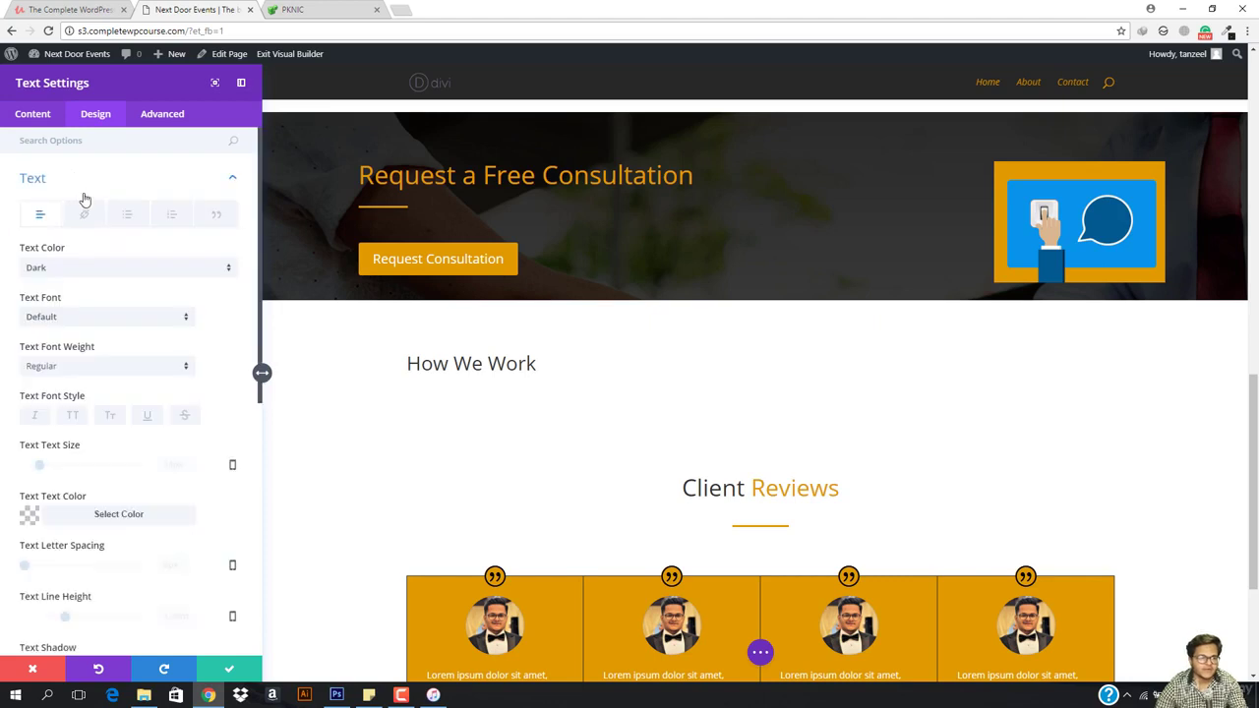
pyautogui.scroll(-2, 141, 414)
pyautogui.scroll(-1, 127, 472)
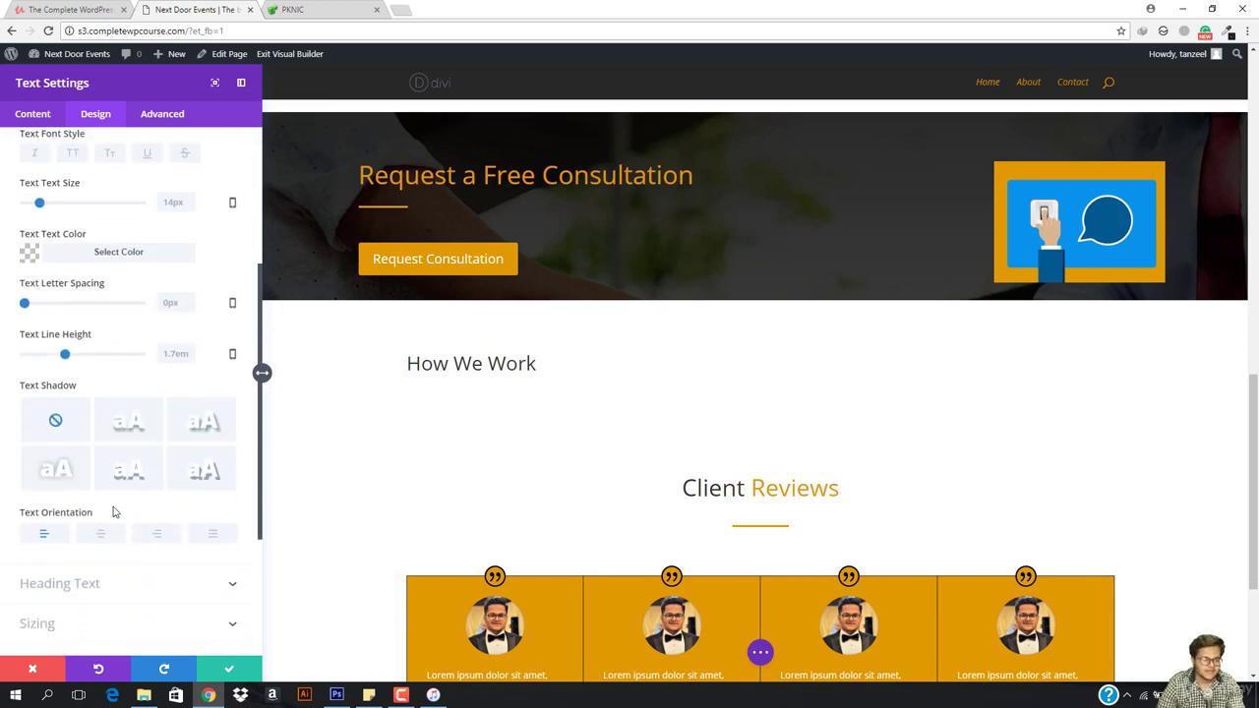
pyautogui.click(102, 536)
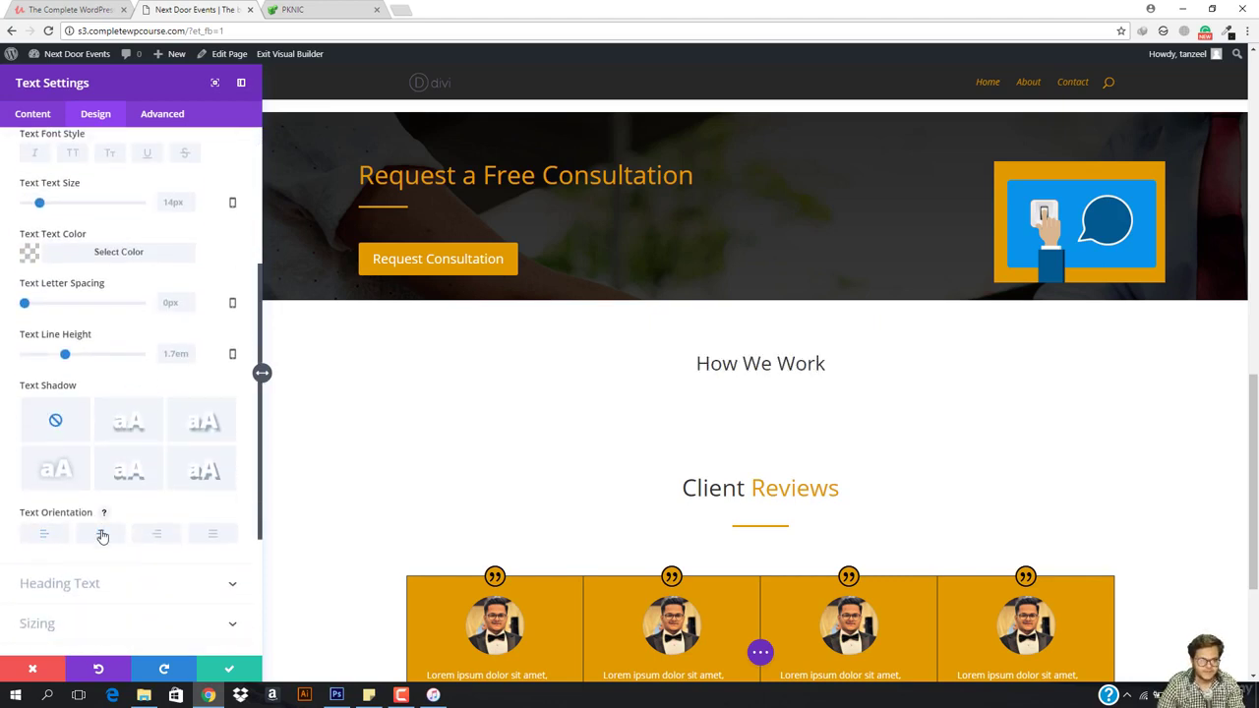
# Set the heading font of the How We Work module to Open Sans
pyautogui.click(44, 114)
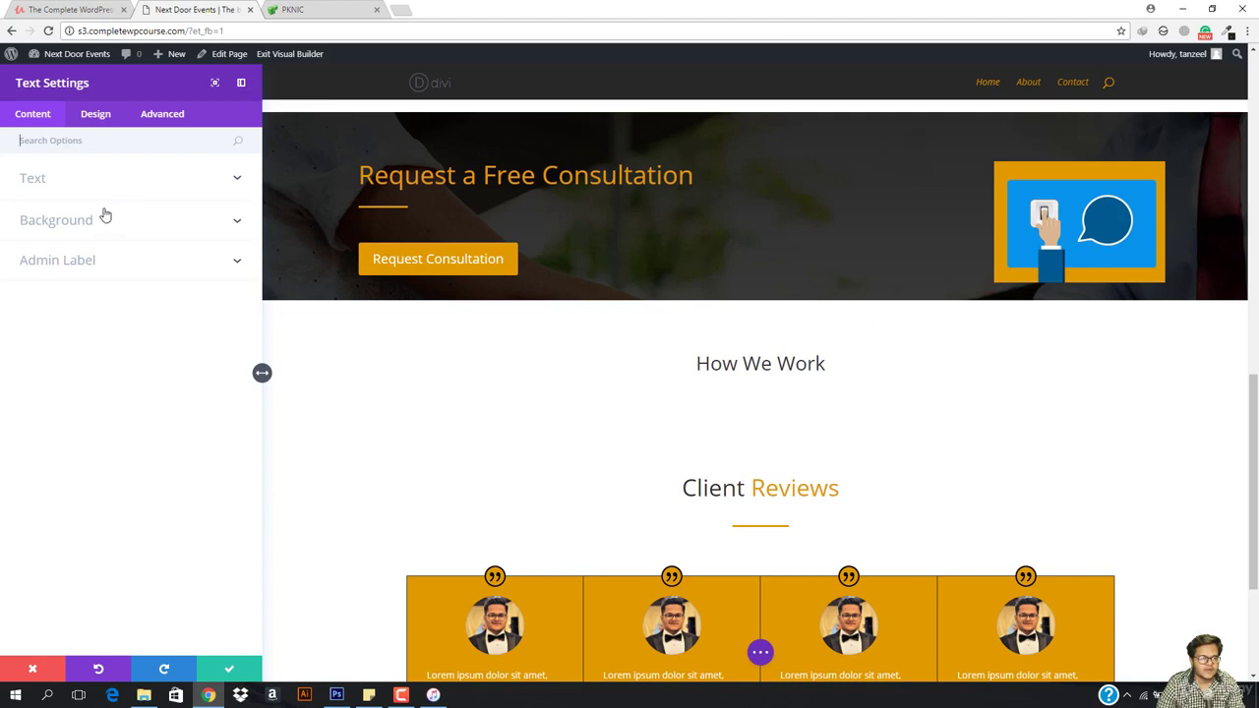
pyautogui.click(98, 116)
pyautogui.click(96, 182)
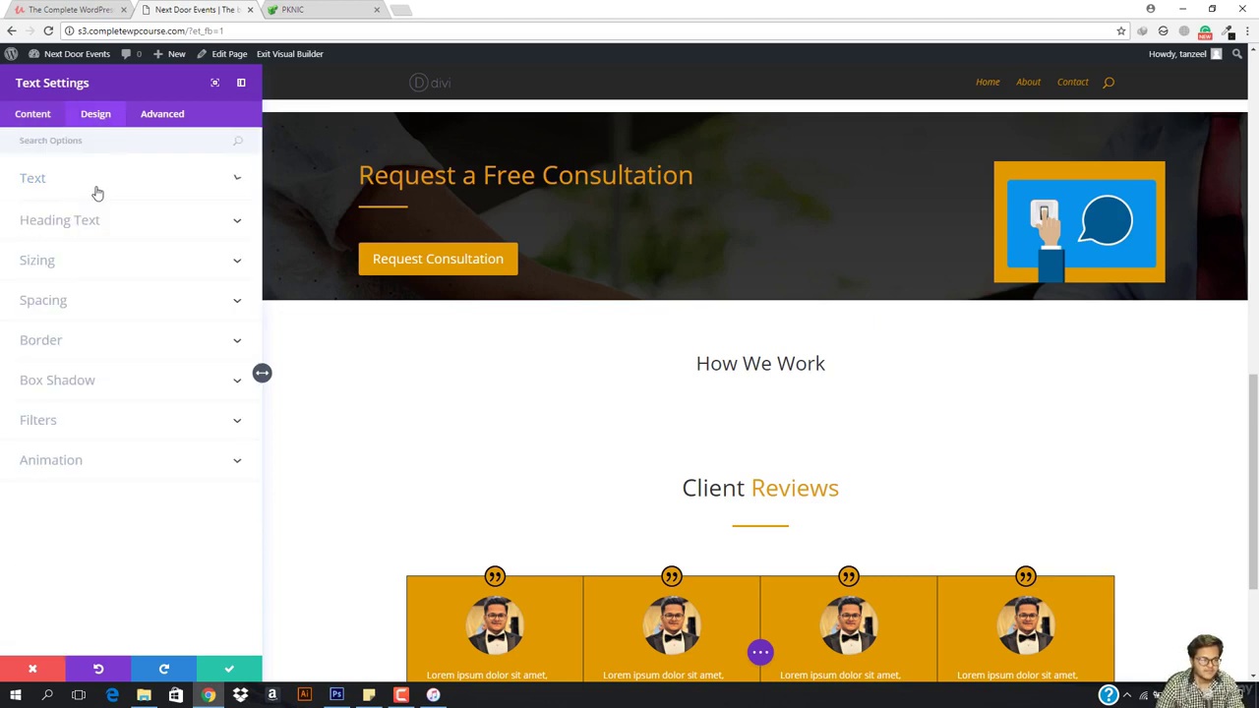
pyautogui.click(90, 230)
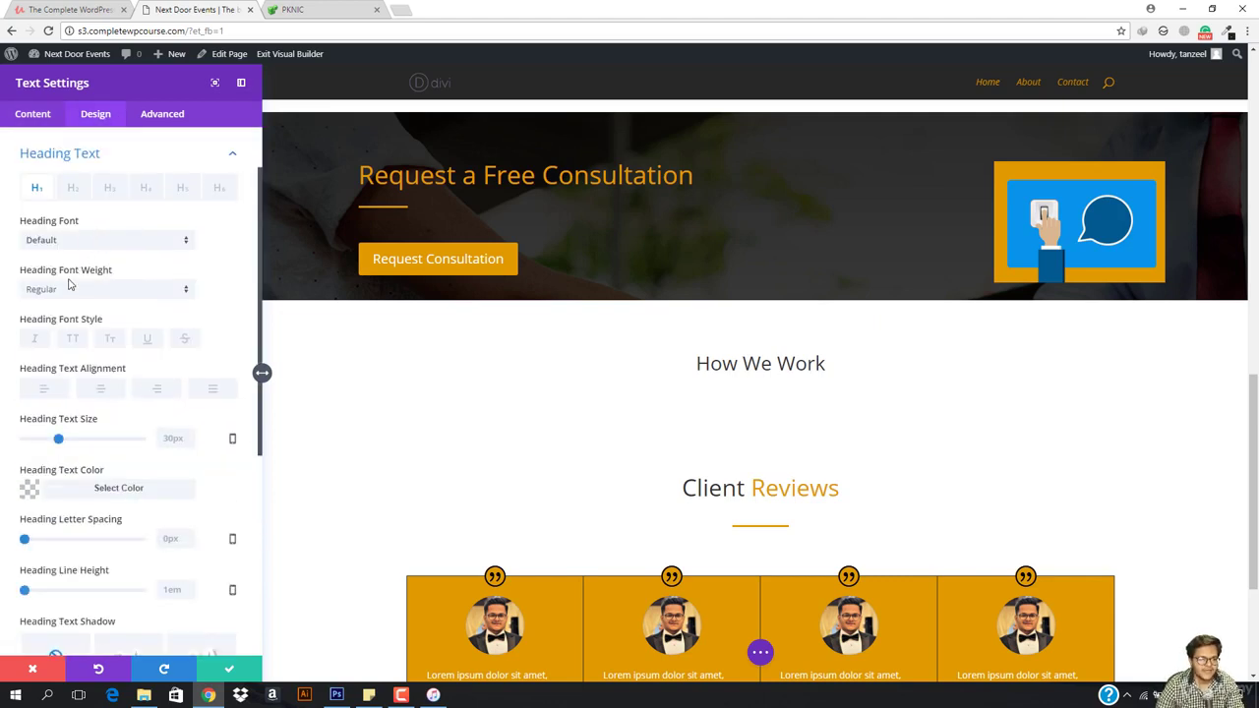
pyautogui.click(105, 245)
pyautogui.write('open')
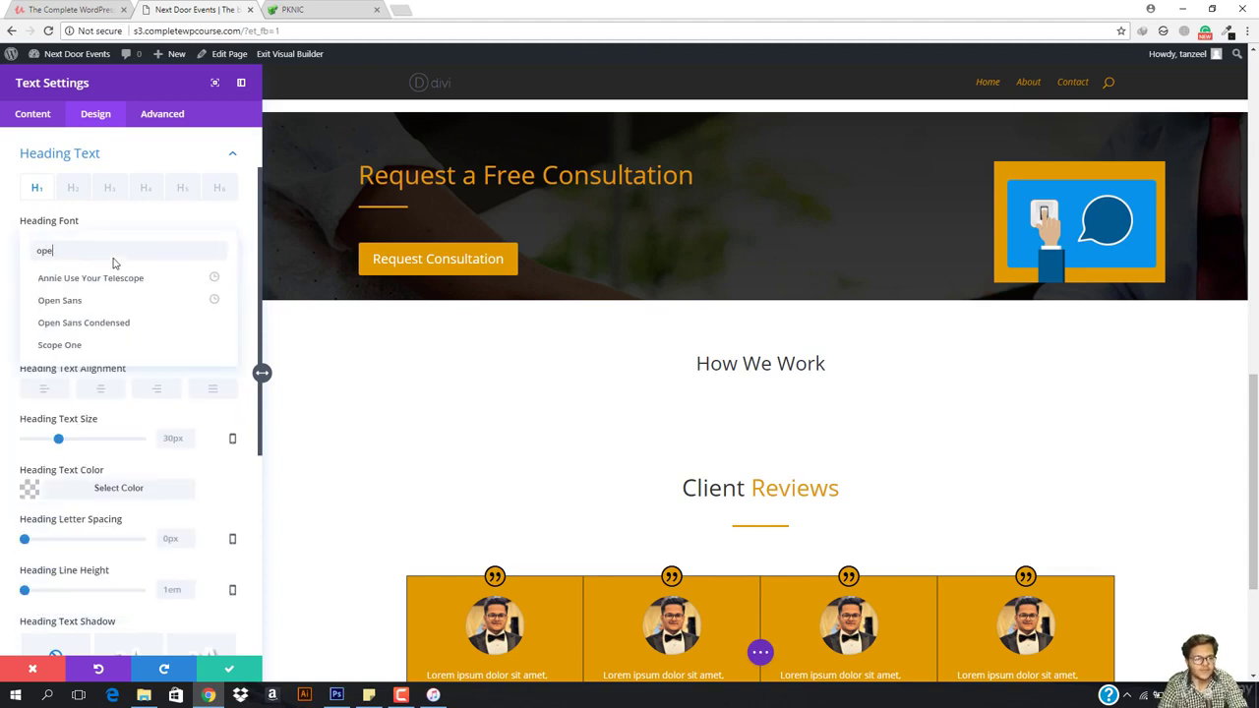
pyautogui.click(106, 279)
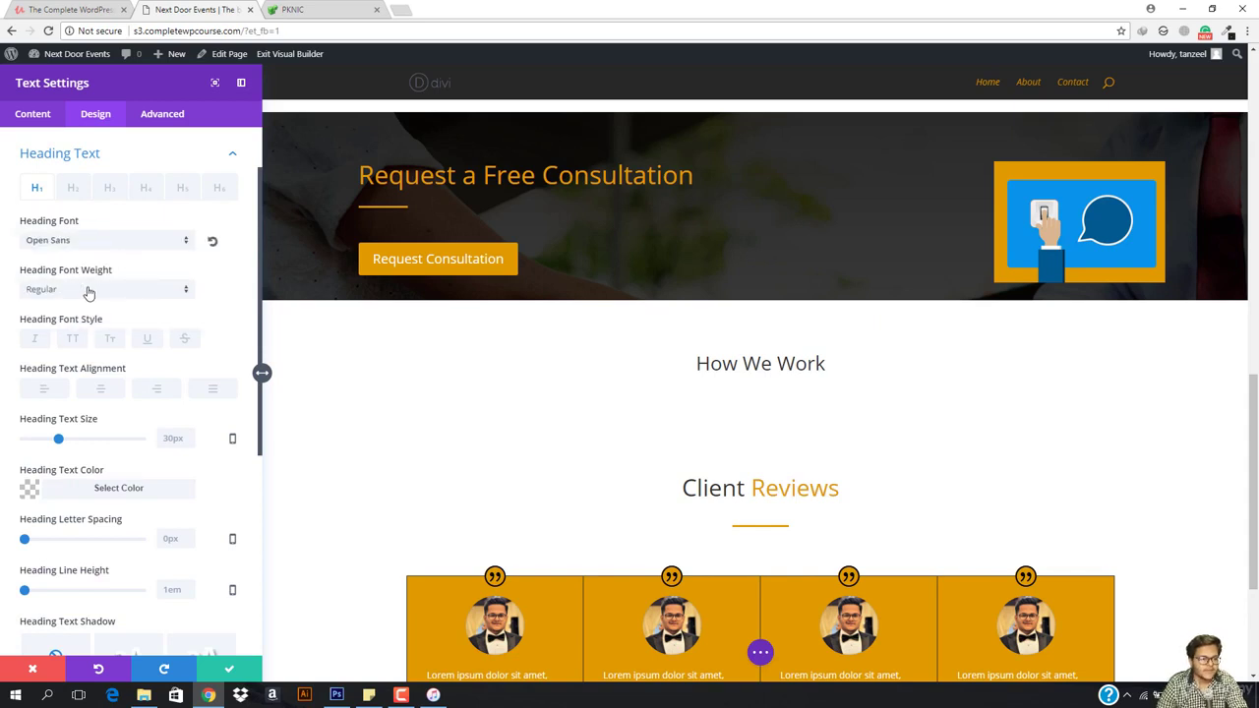
# Try the Semi Bold and Light font weights on the How We Work heading
pyautogui.click(87, 289)
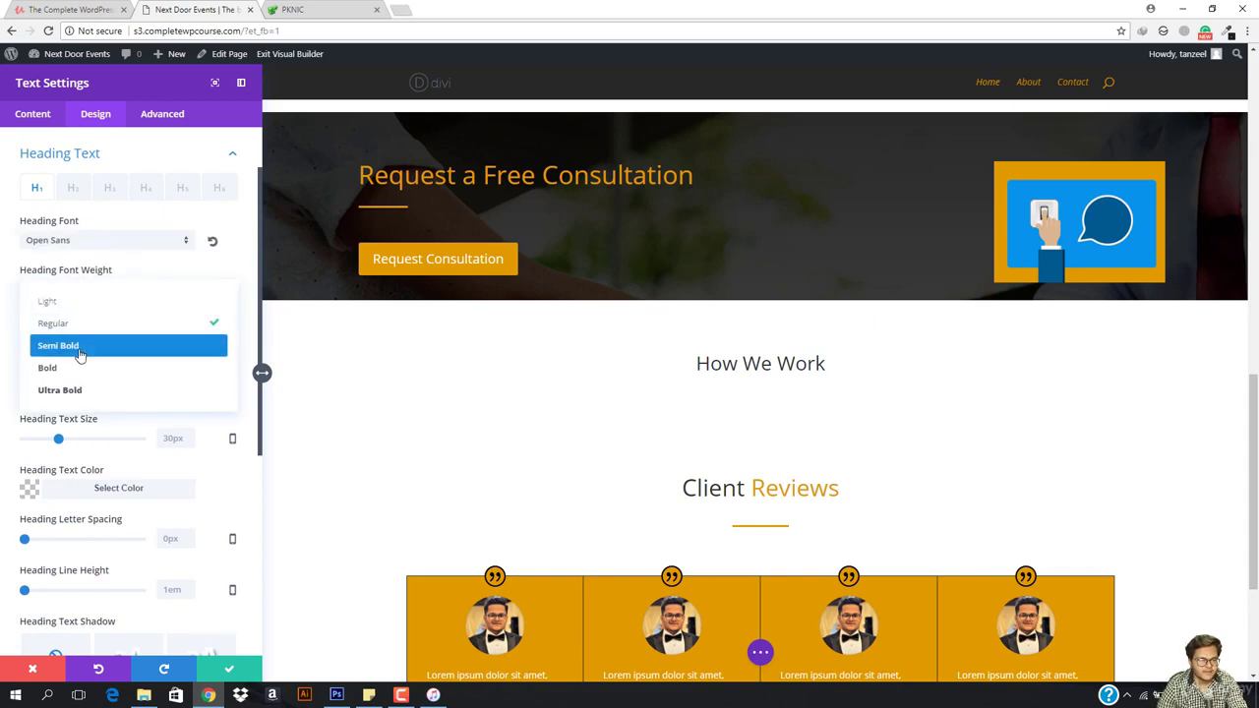
pyautogui.click(79, 349)
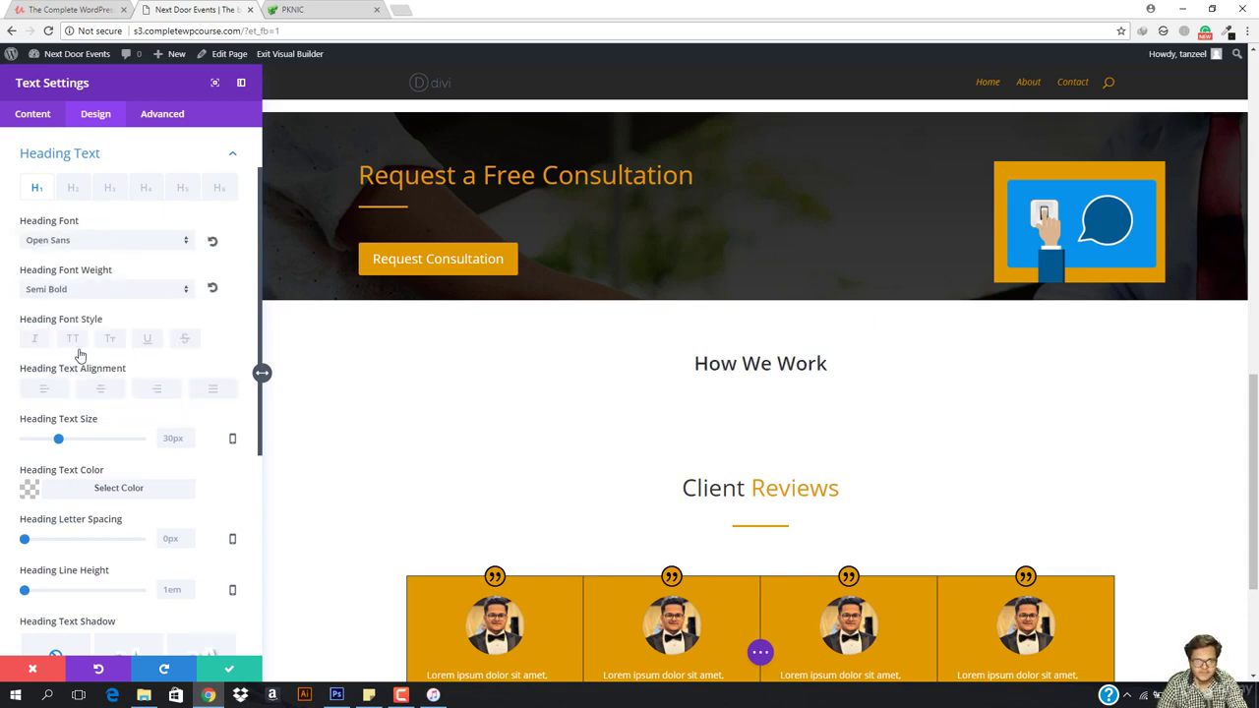
pyautogui.click(59, 286)
pyautogui.click(80, 299)
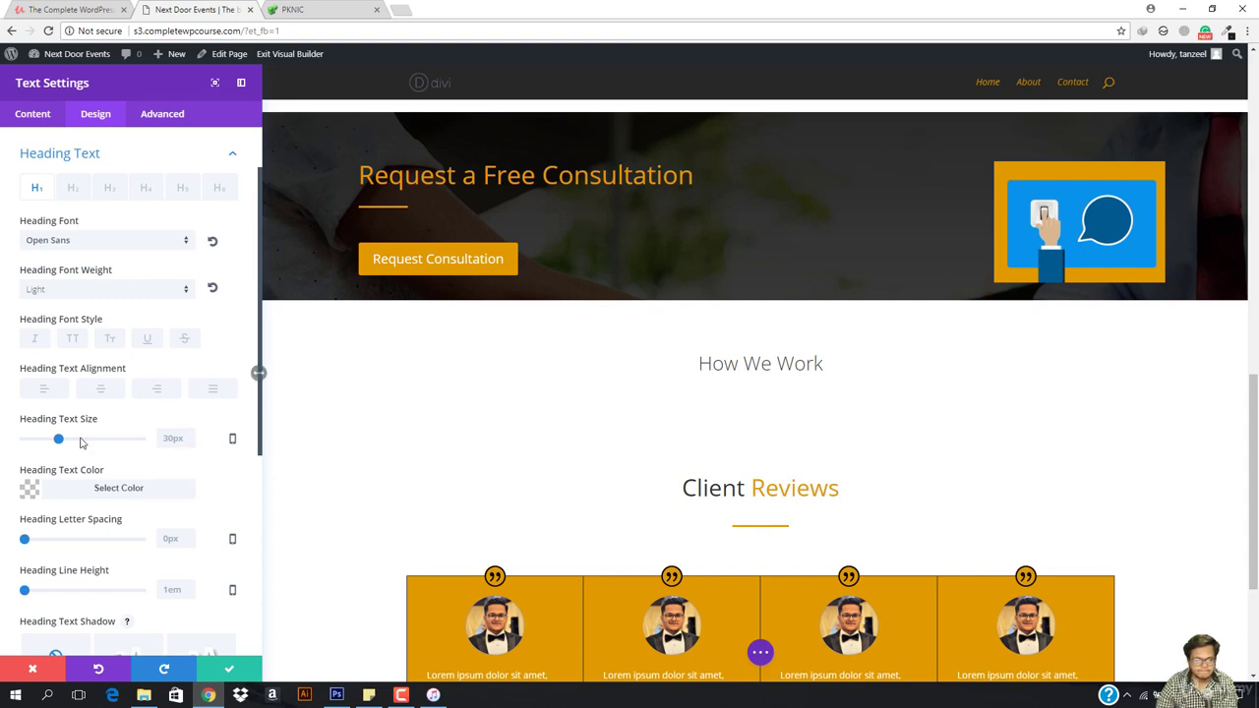
# Set the How We Work heading's text size to 40px and font weight to Regular, and save the text settings
pyautogui.scroll(-1, 42, 399)
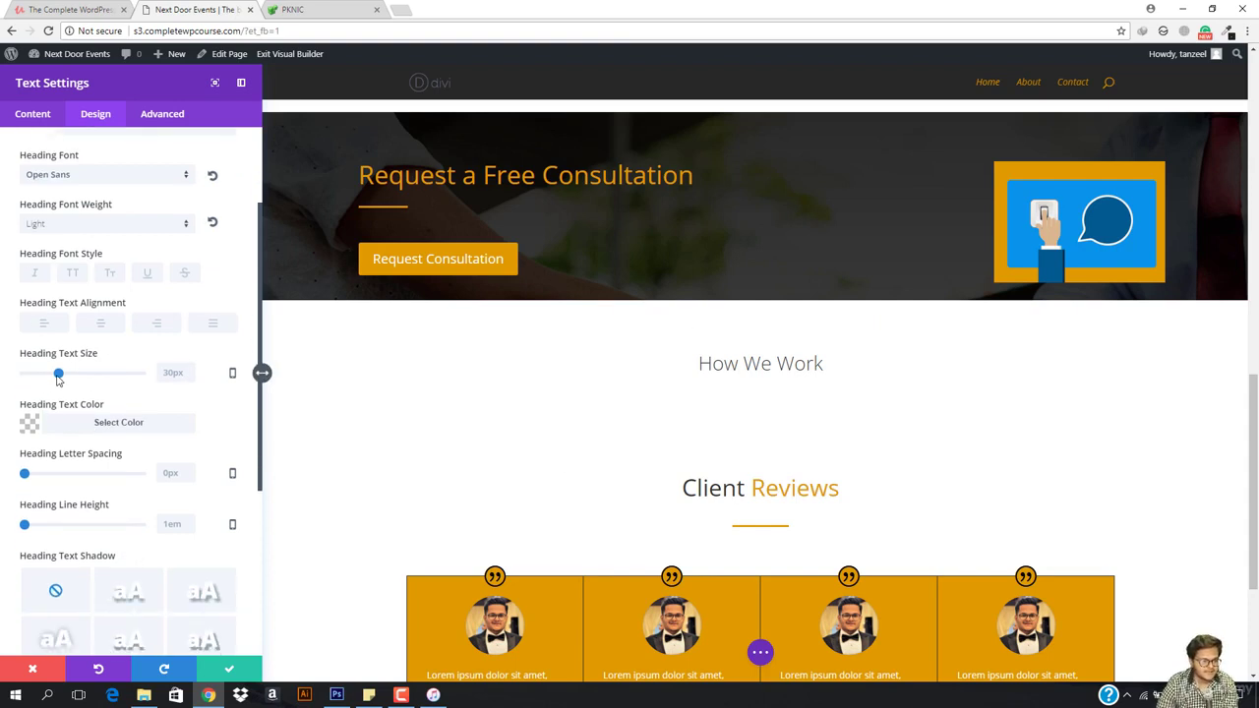
pyautogui.moveTo(58, 380); pyautogui.dragTo(70, 380)
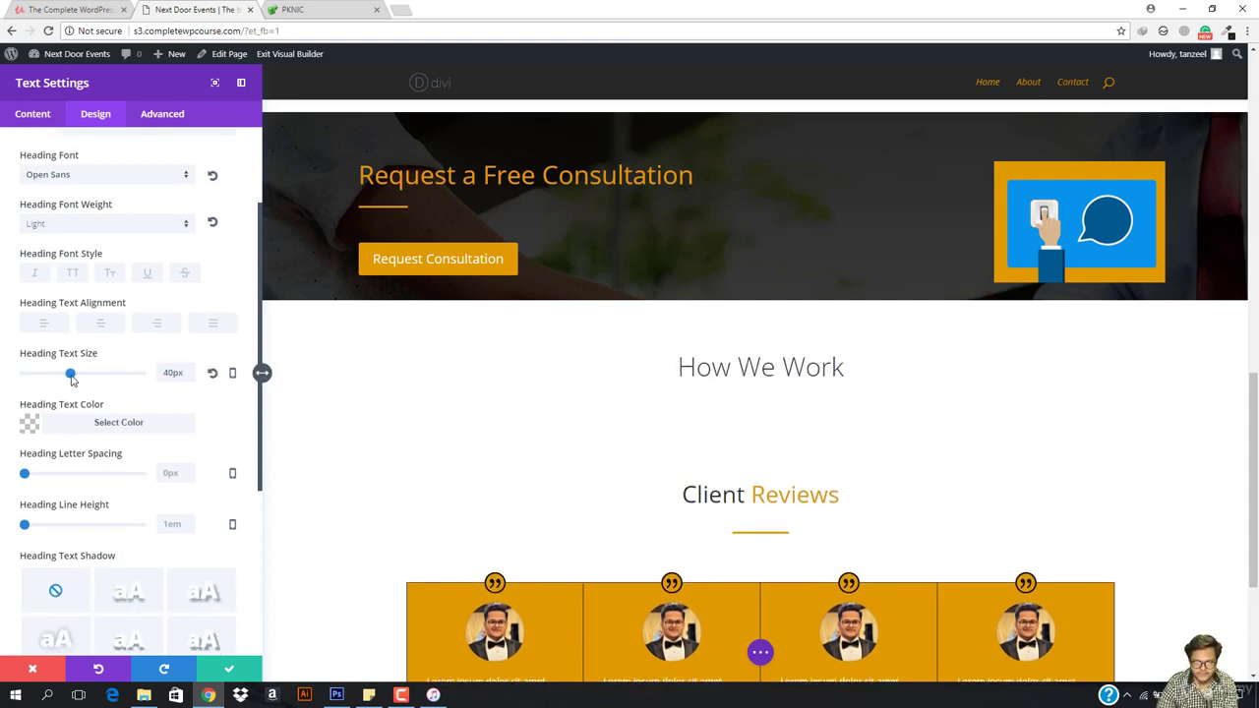
pyautogui.click(102, 225)
pyautogui.click(104, 258)
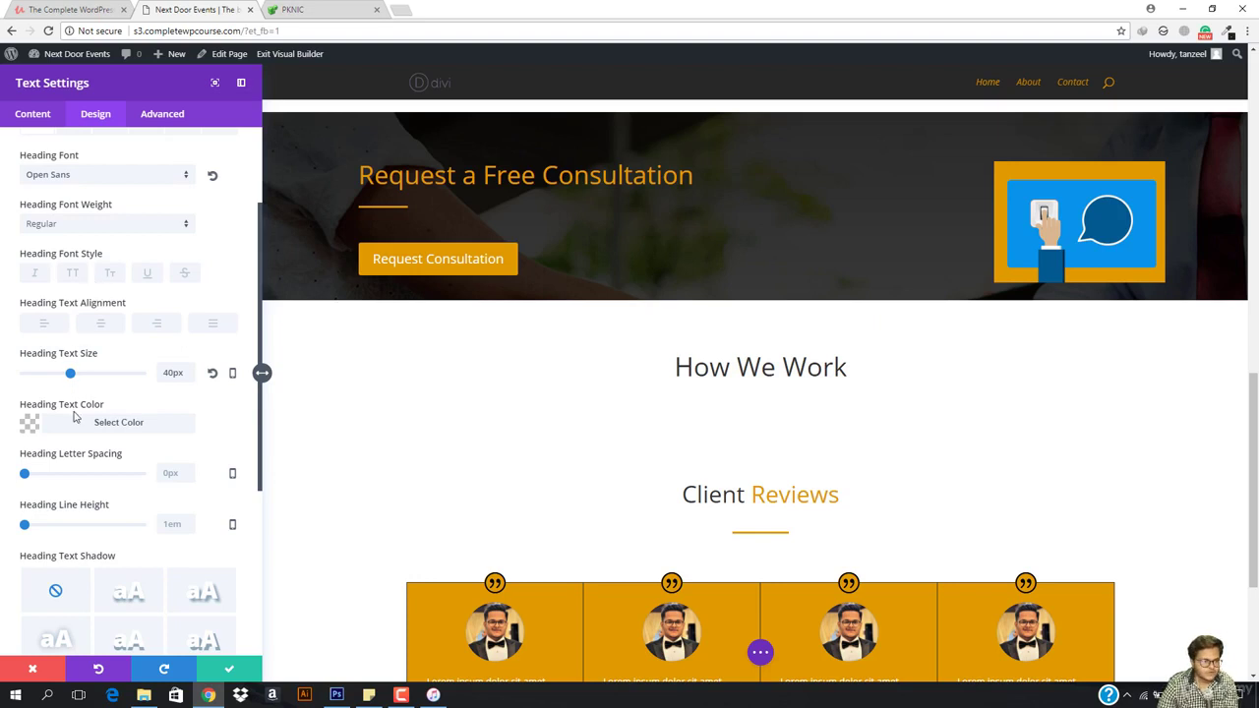
pyautogui.scroll(-1, 73, 417)
pyautogui.scroll(-4, 84, 387)
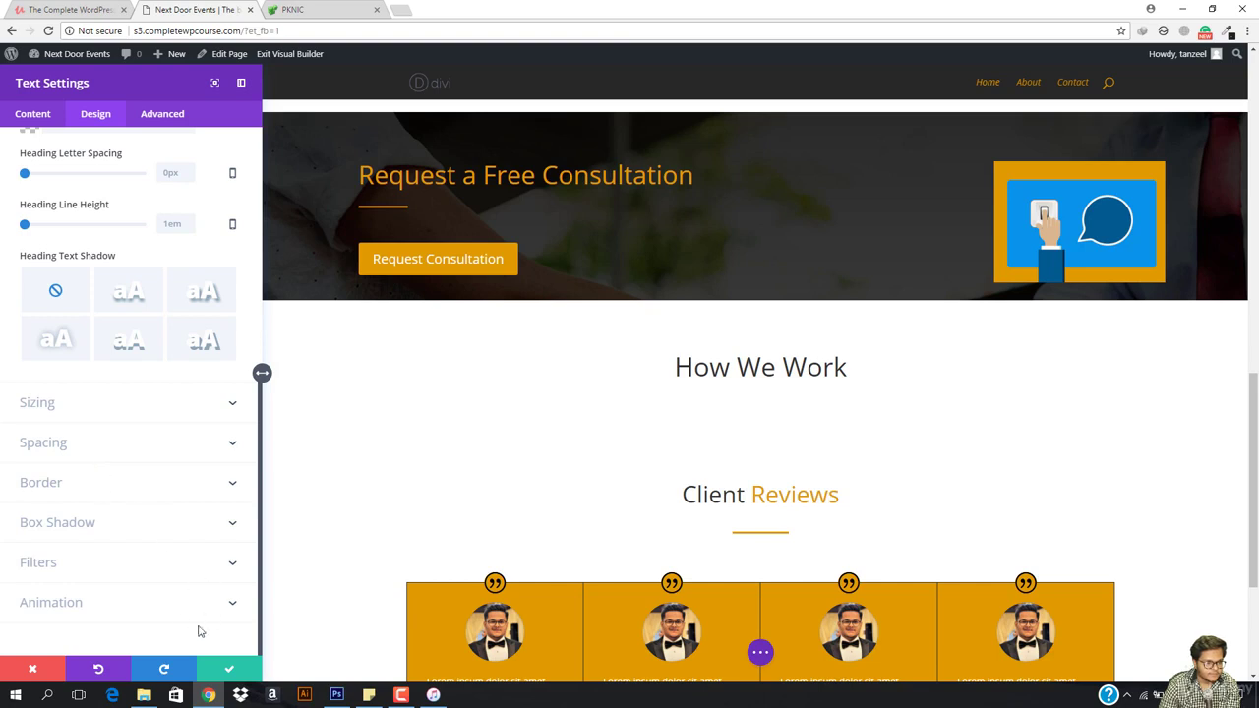
pyautogui.click(231, 667)
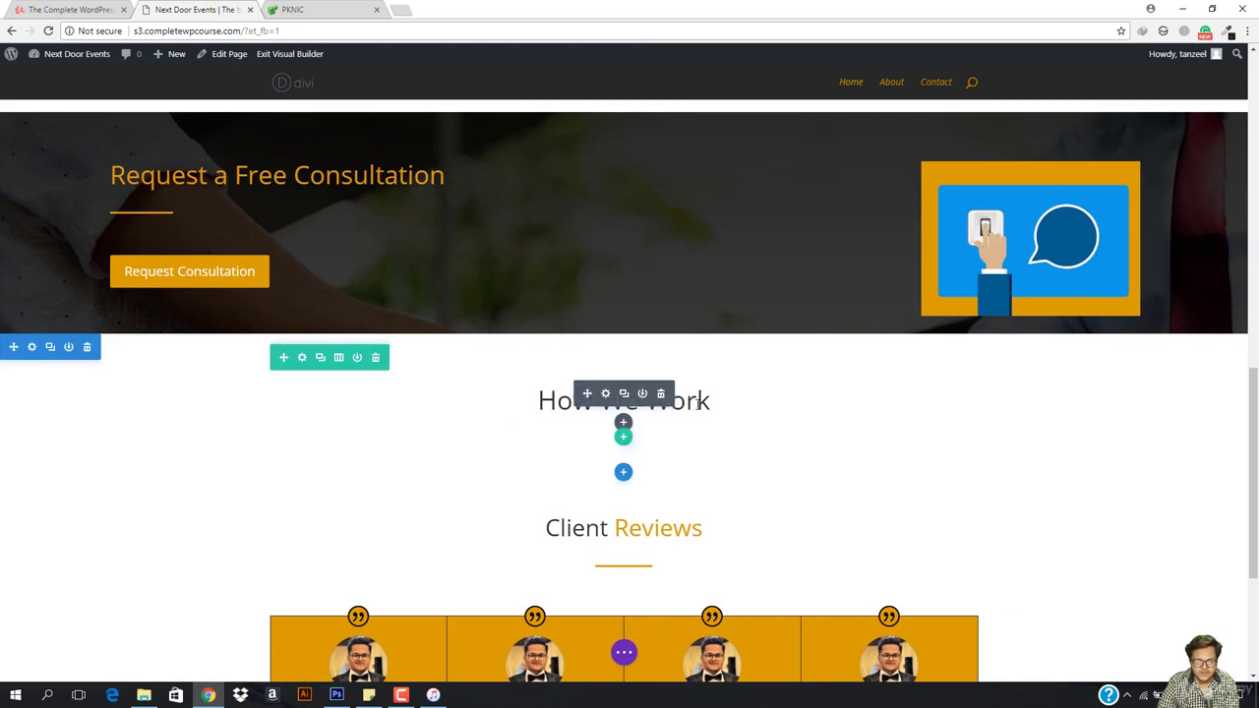
# Color the word "Work" in the How We Work heading orange using the inline text color options
pyautogui.click(698, 404)
pyautogui.moveTo(645, 404); pyautogui.dragTo(710, 405)
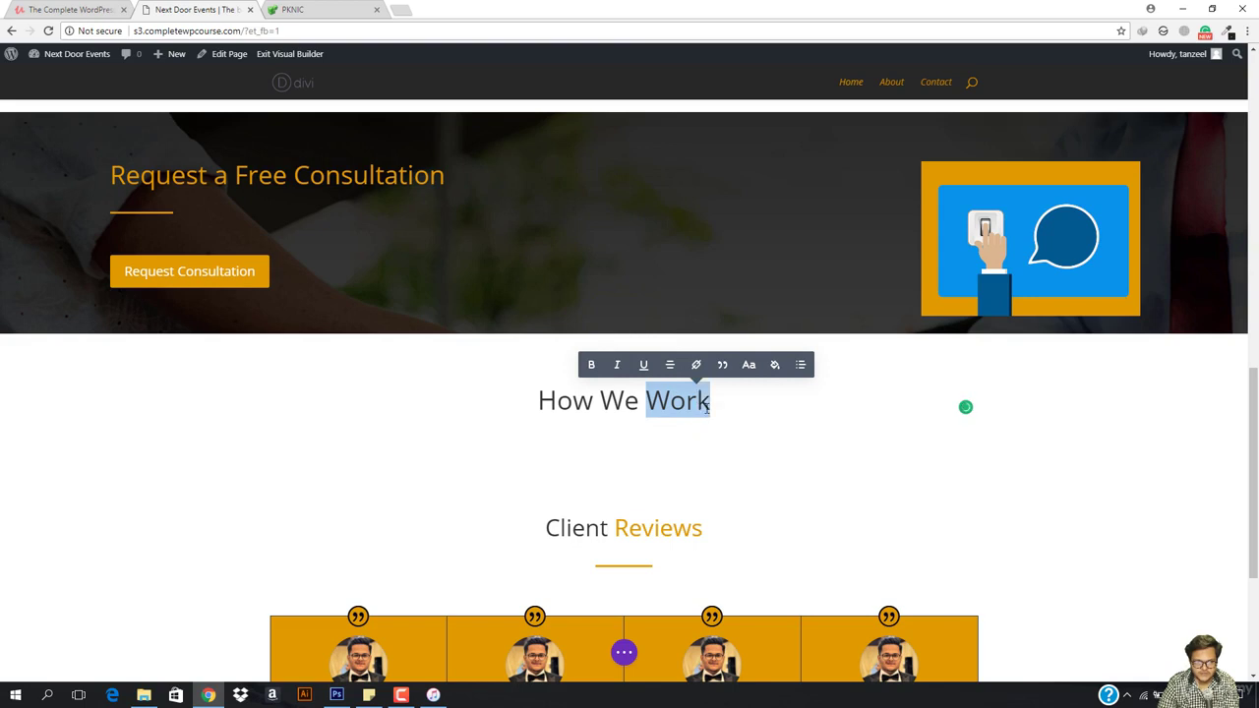
pyautogui.click(784, 371)
pyautogui.click(676, 368)
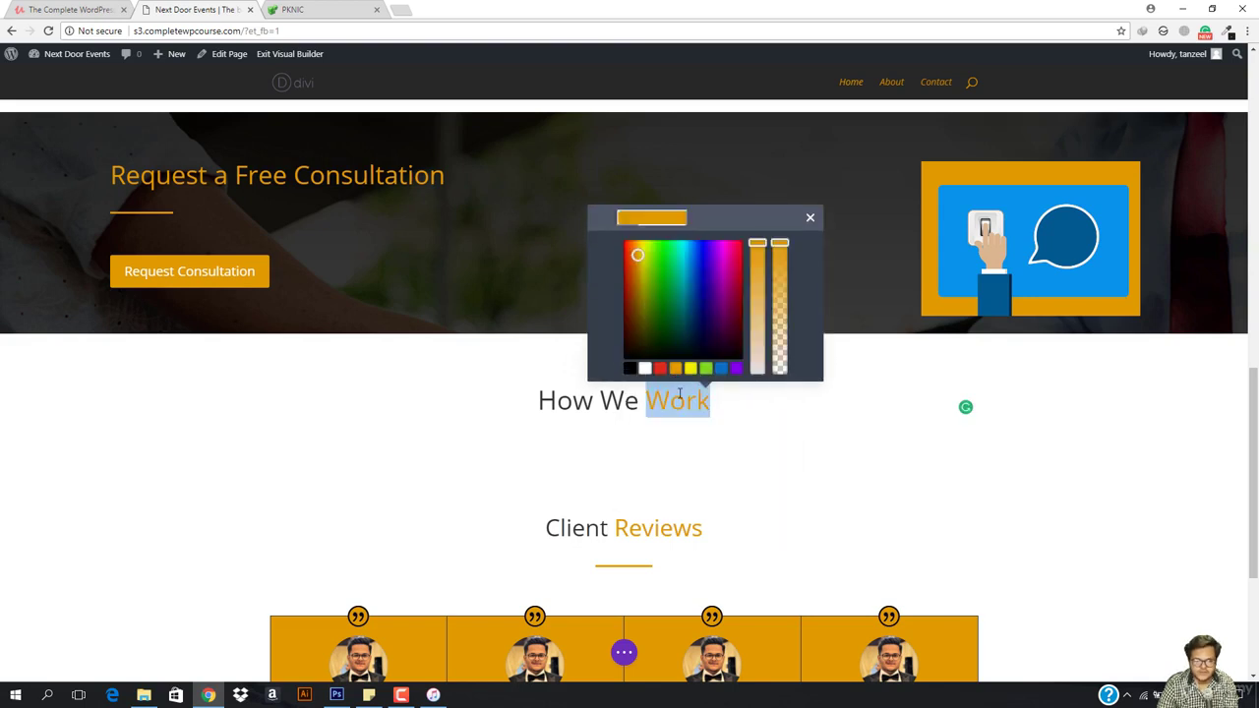
pyautogui.click(468, 433)
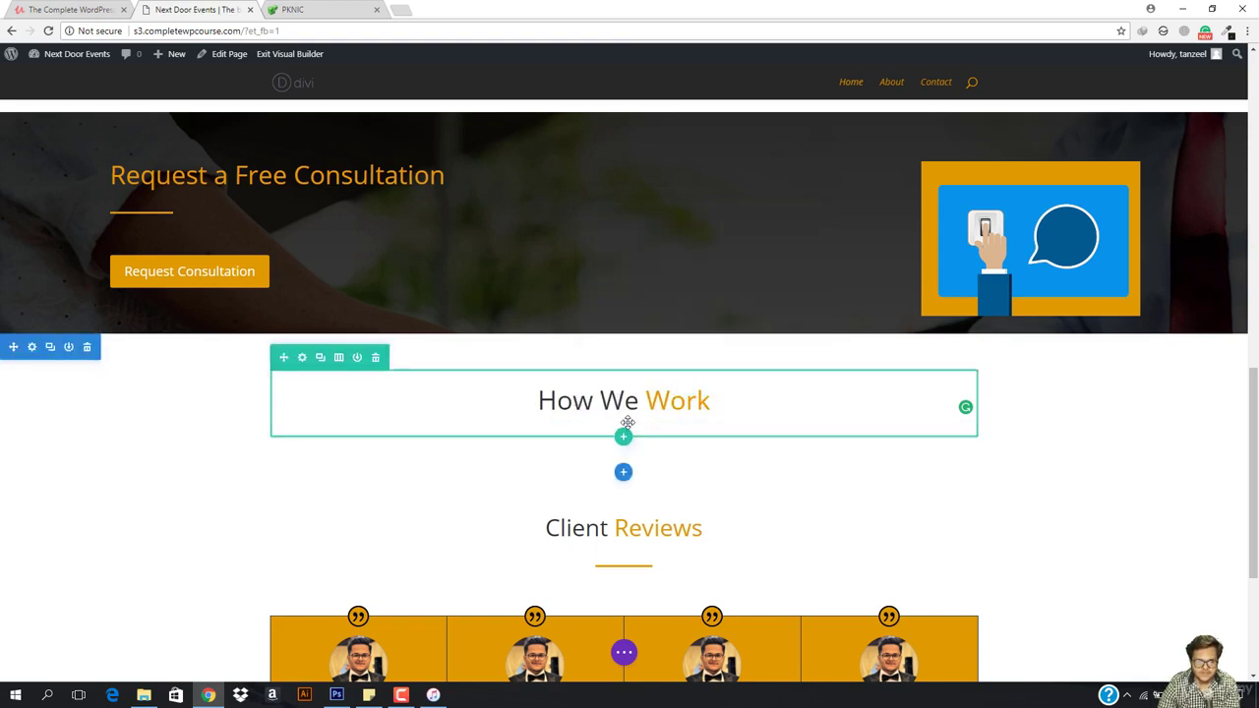
# Add a Divider module directly below the How We Work heading and turn on its divider line
pyautogui.click(624, 434)
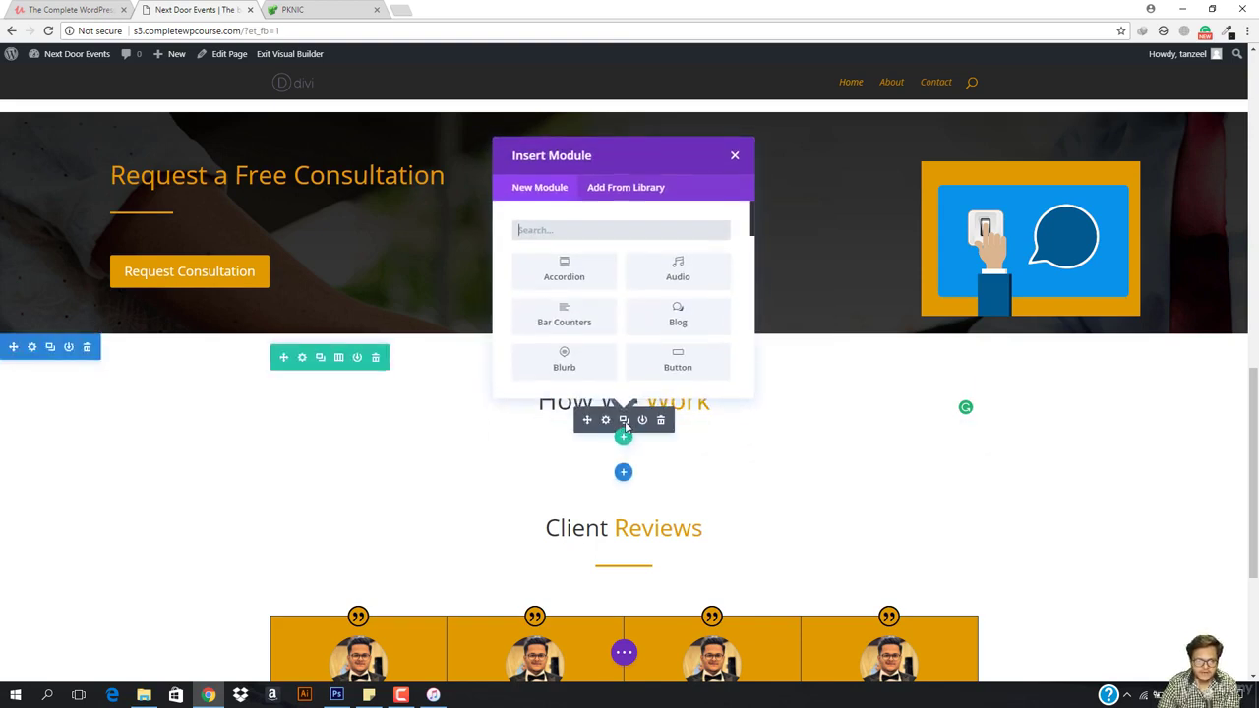
pyautogui.write('di')
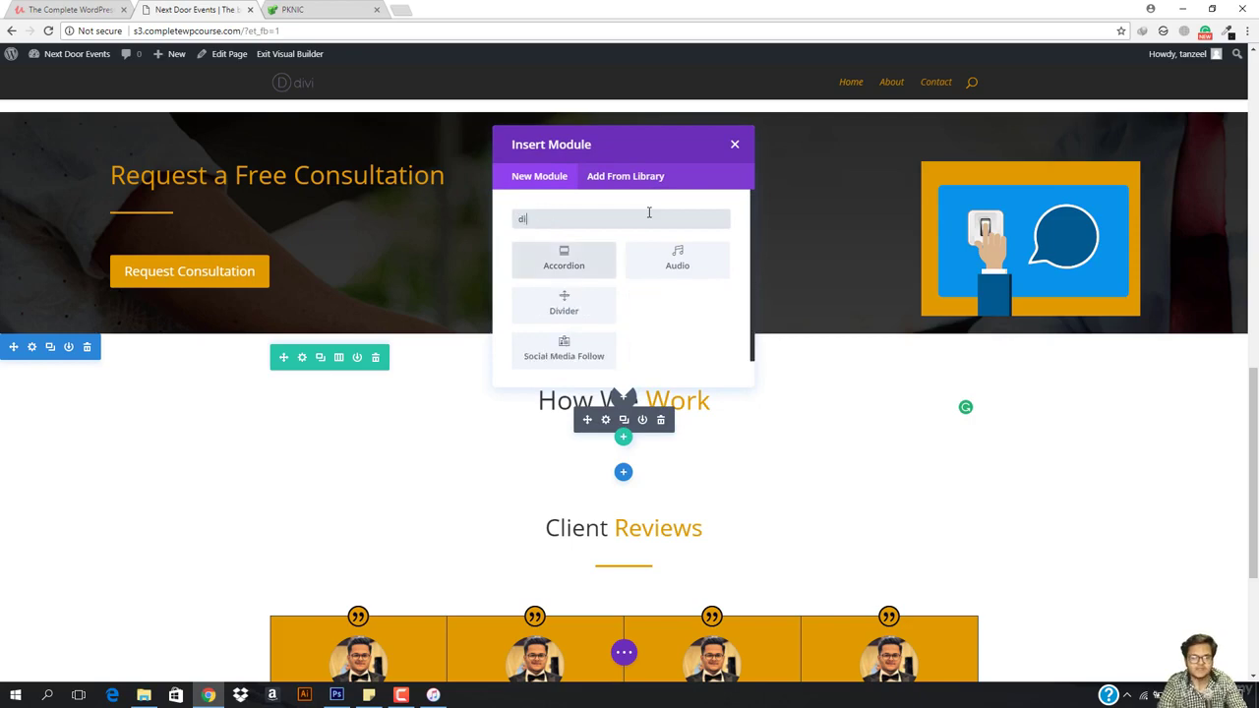
pyautogui.click(566, 303)
pyautogui.click(47, 226)
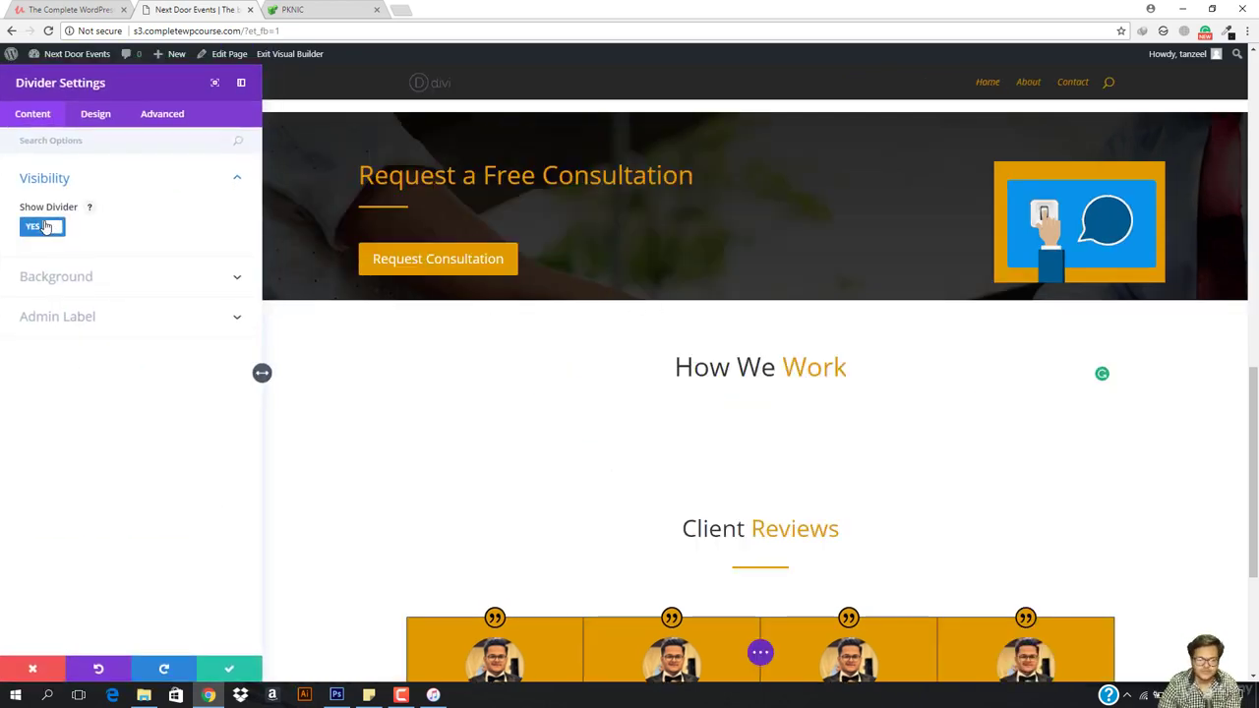
# Set the color of the How We Work divider line to the orange palette swatch
pyautogui.click(96, 114)
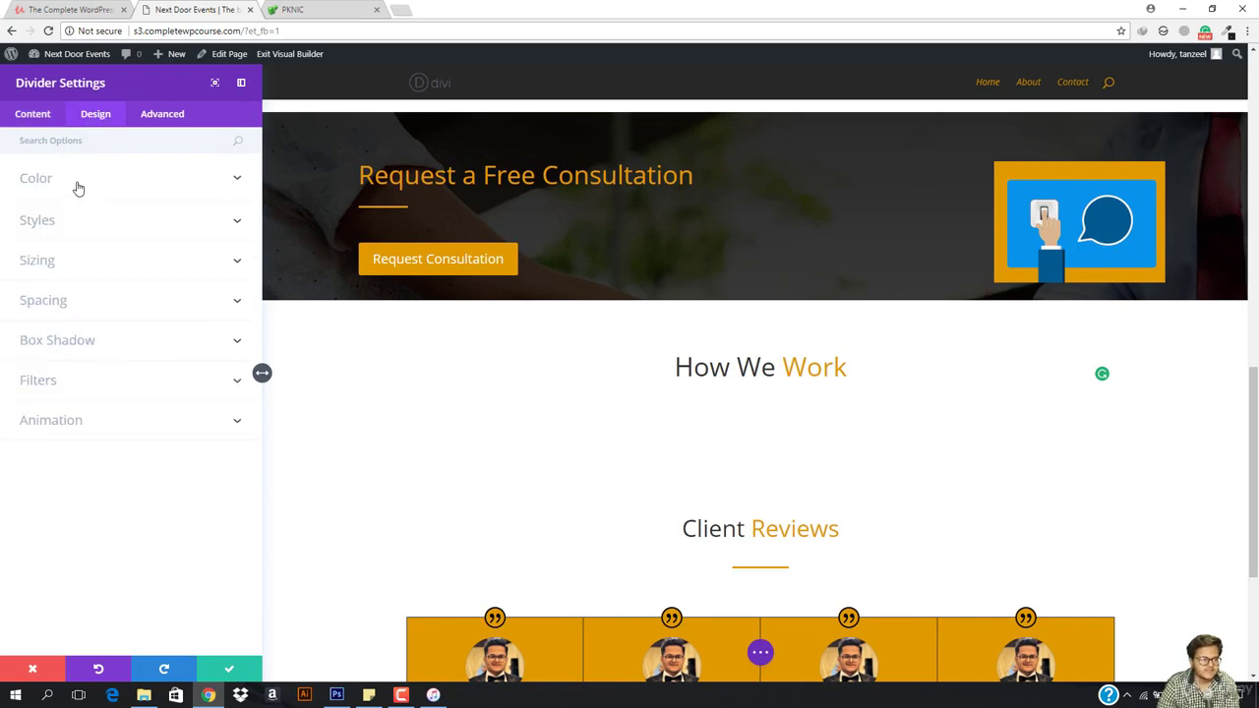
pyautogui.click(89, 234)
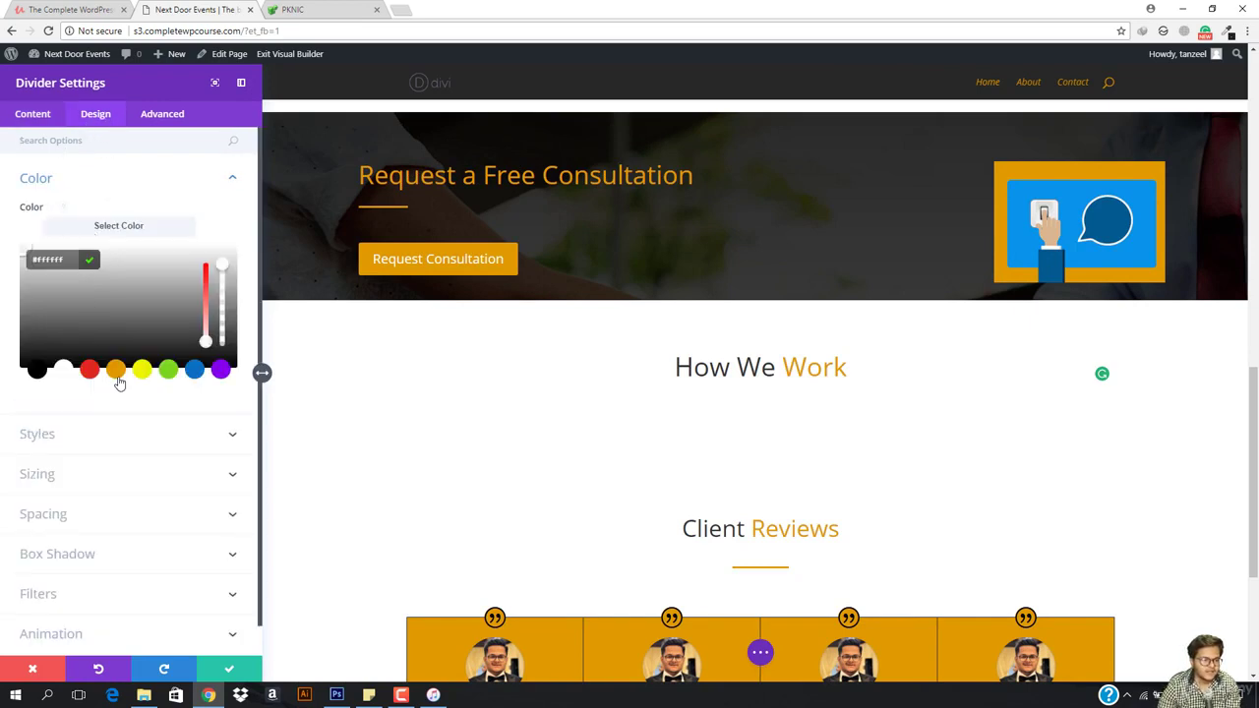
pyautogui.click(116, 371)
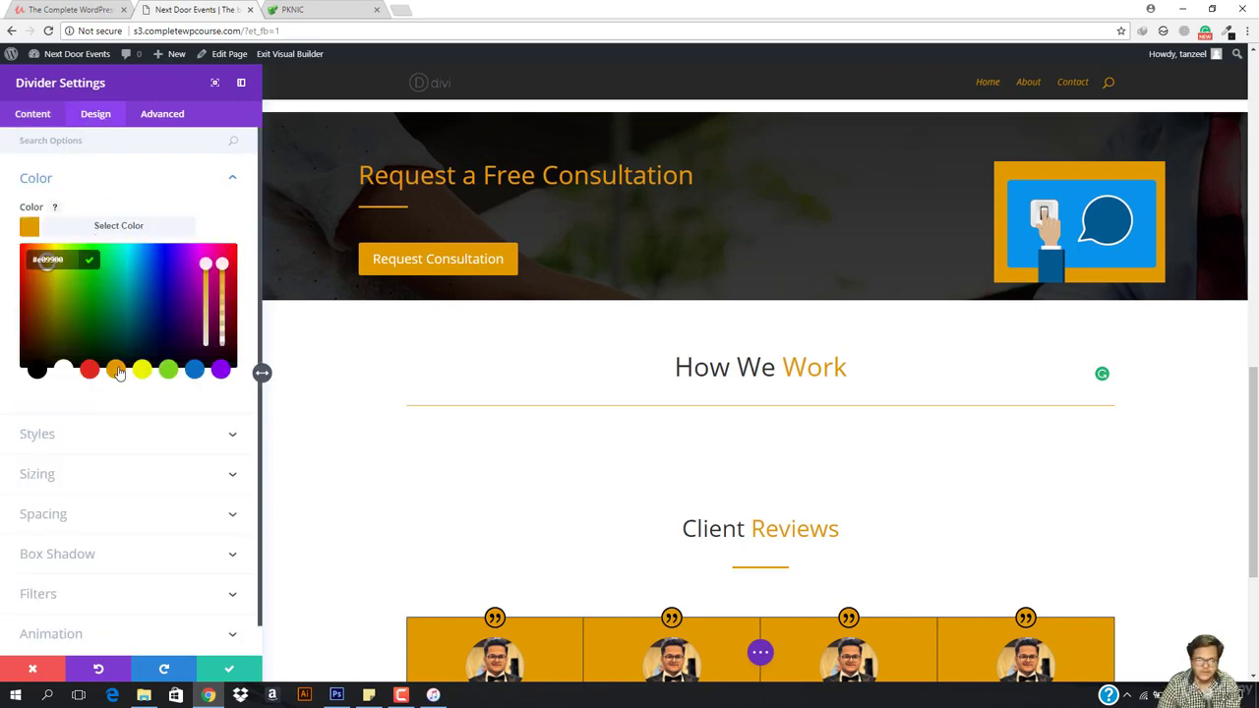
# Size the divider with a weight of 3px and a width of 9%, and align it to the center
pyautogui.click(67, 436)
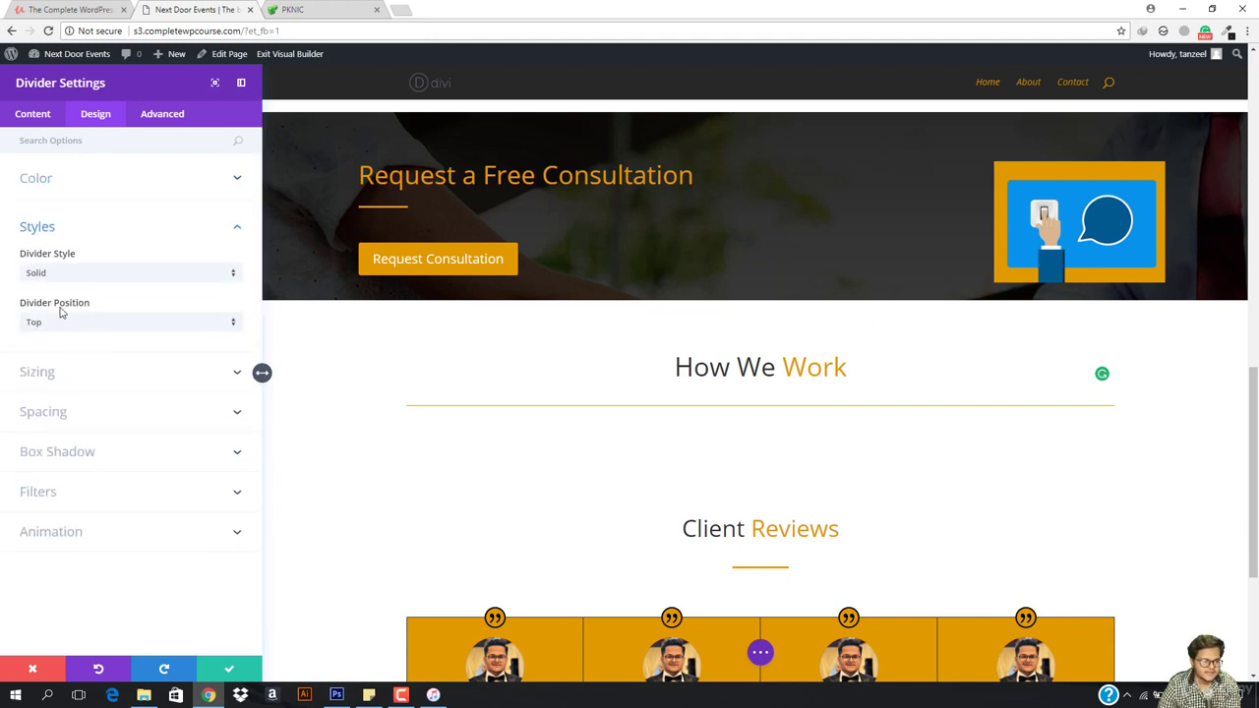
pyautogui.click(101, 371)
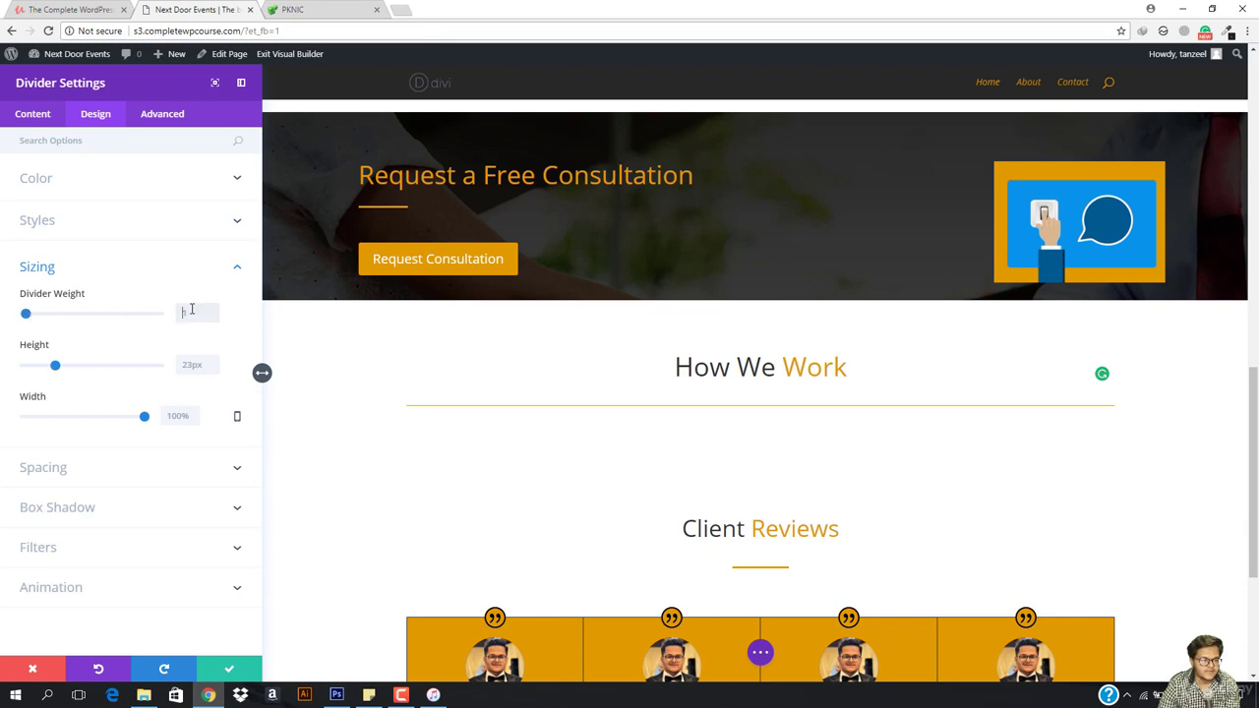
pyautogui.write('3')
pyautogui.press('Return')
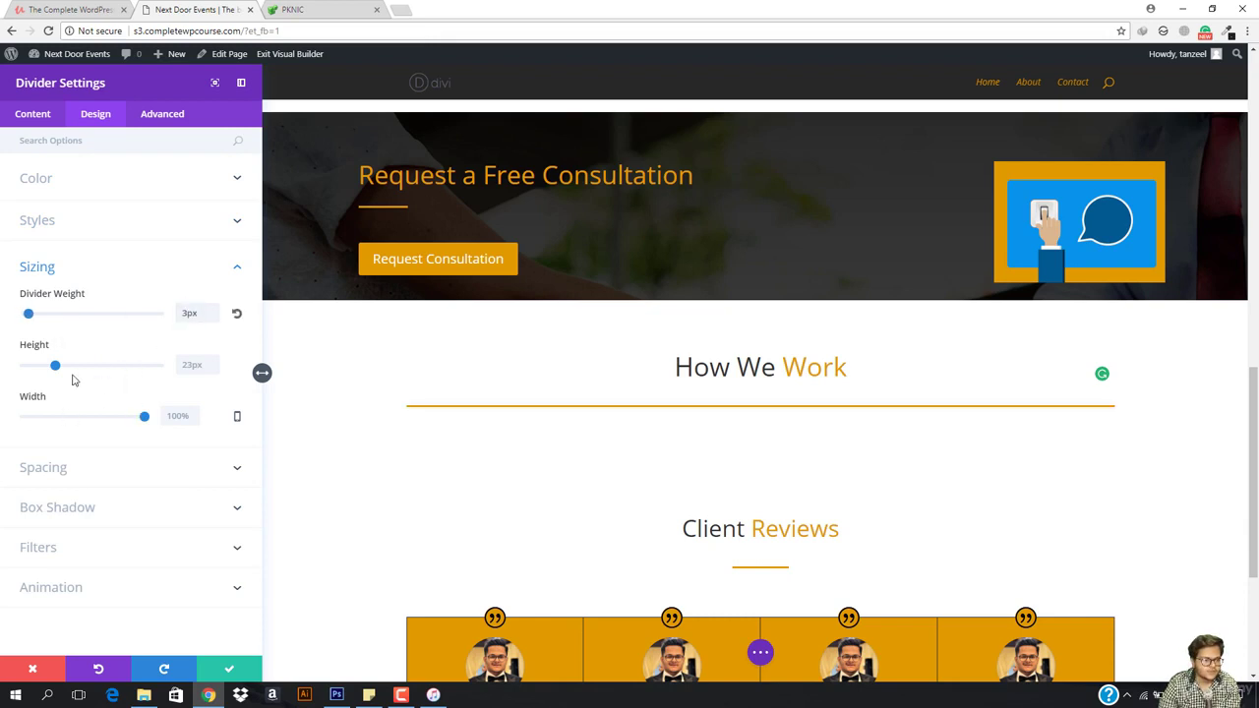
pyautogui.moveTo(144, 420); pyautogui.dragTo(91, 418)
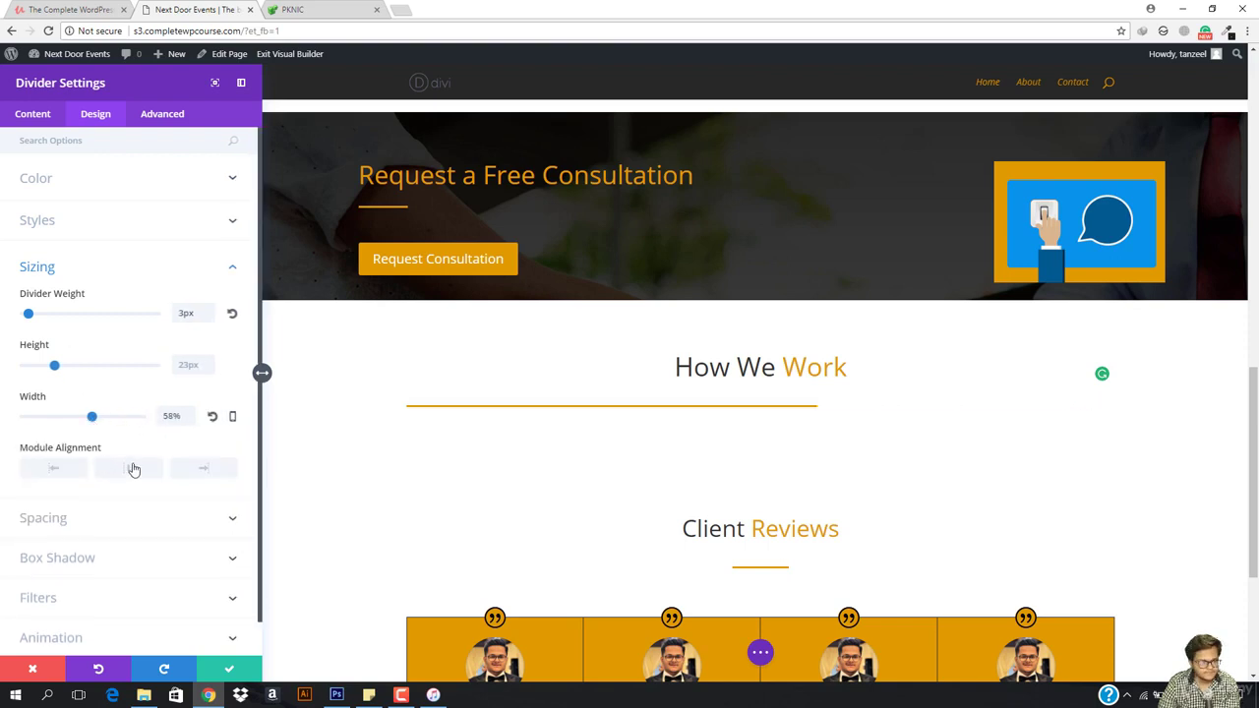
pyautogui.click(132, 470)
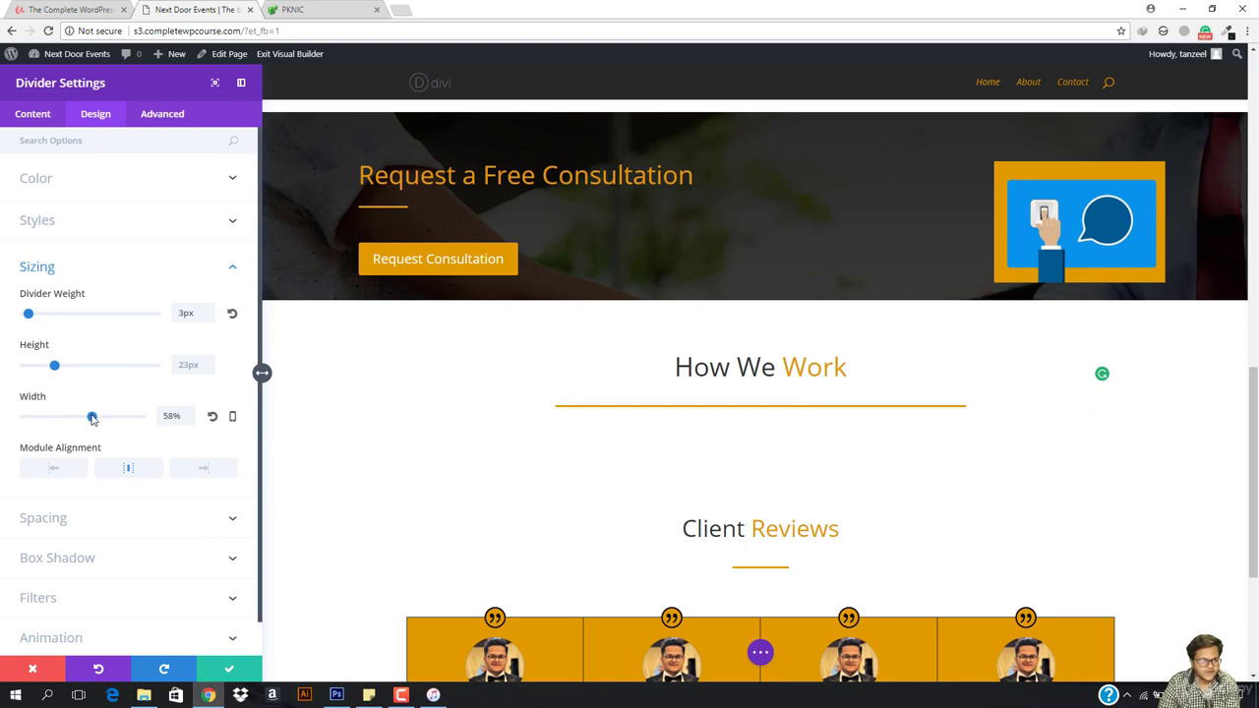
pyautogui.moveTo(81, 421); pyautogui.dragTo(57, 418)
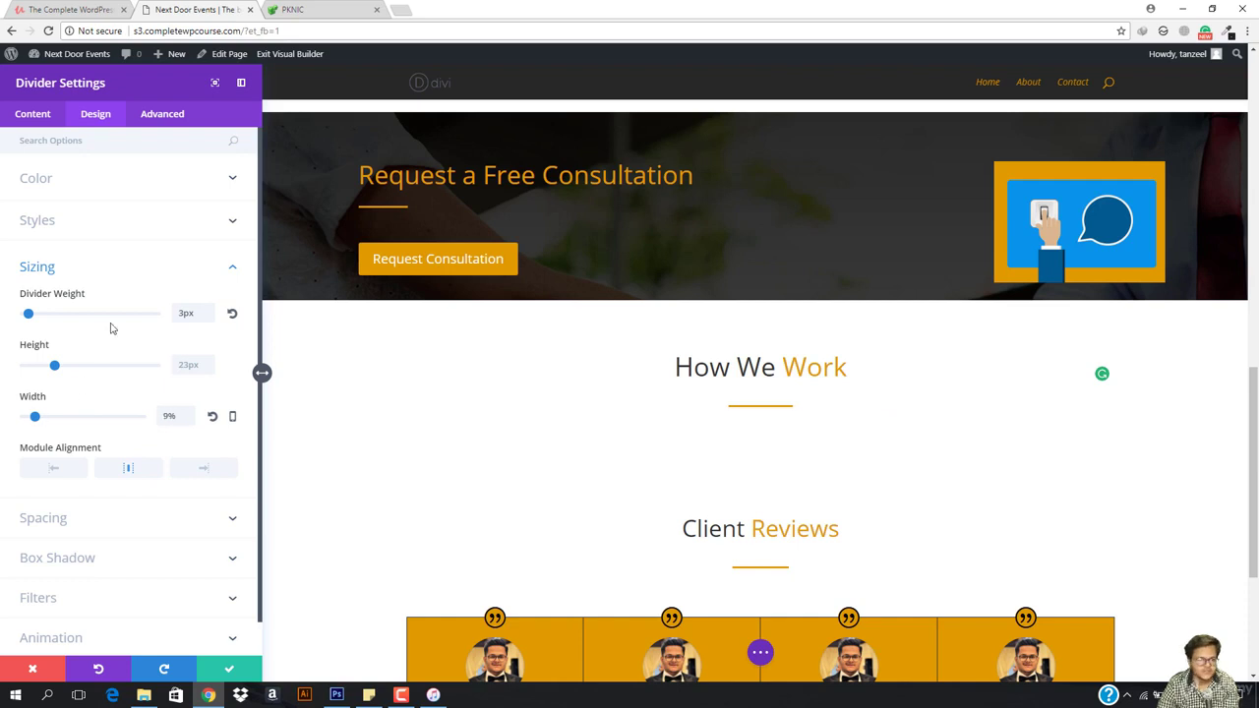
# Set the divider's top custom margin to -10px and save the divider settings
pyautogui.click(158, 118)
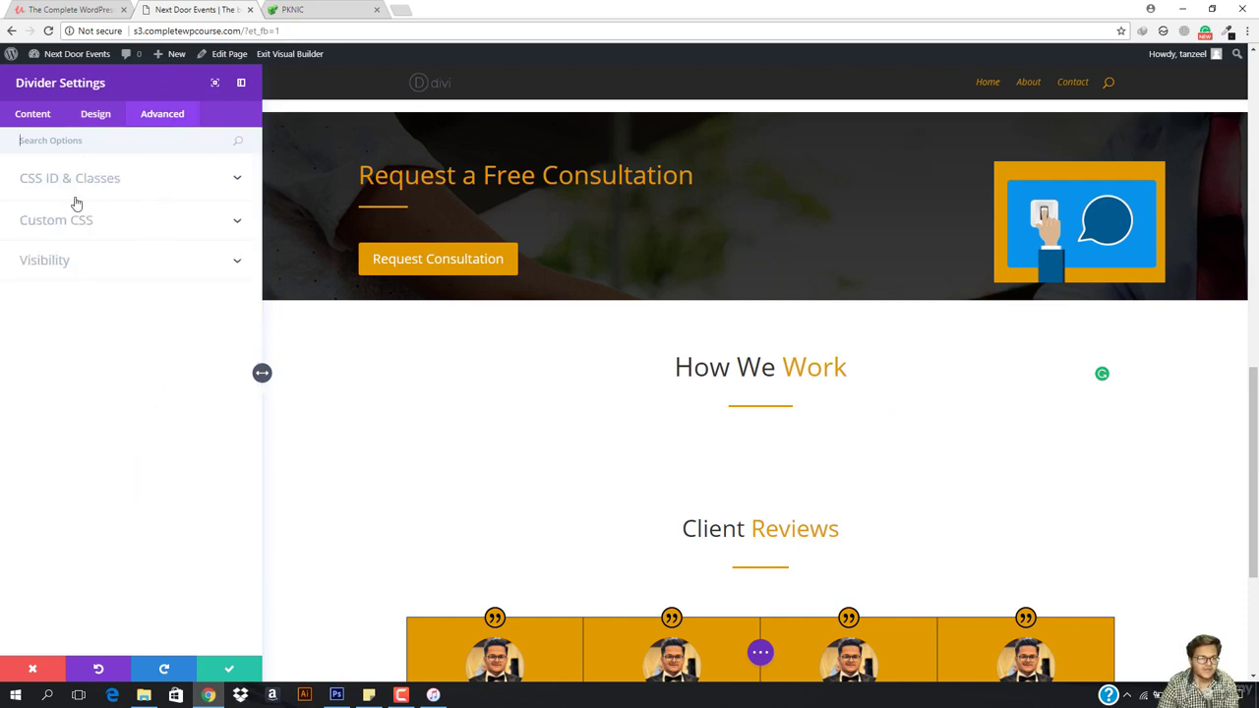
pyautogui.click(95, 118)
pyautogui.scroll(-1, 87, 487)
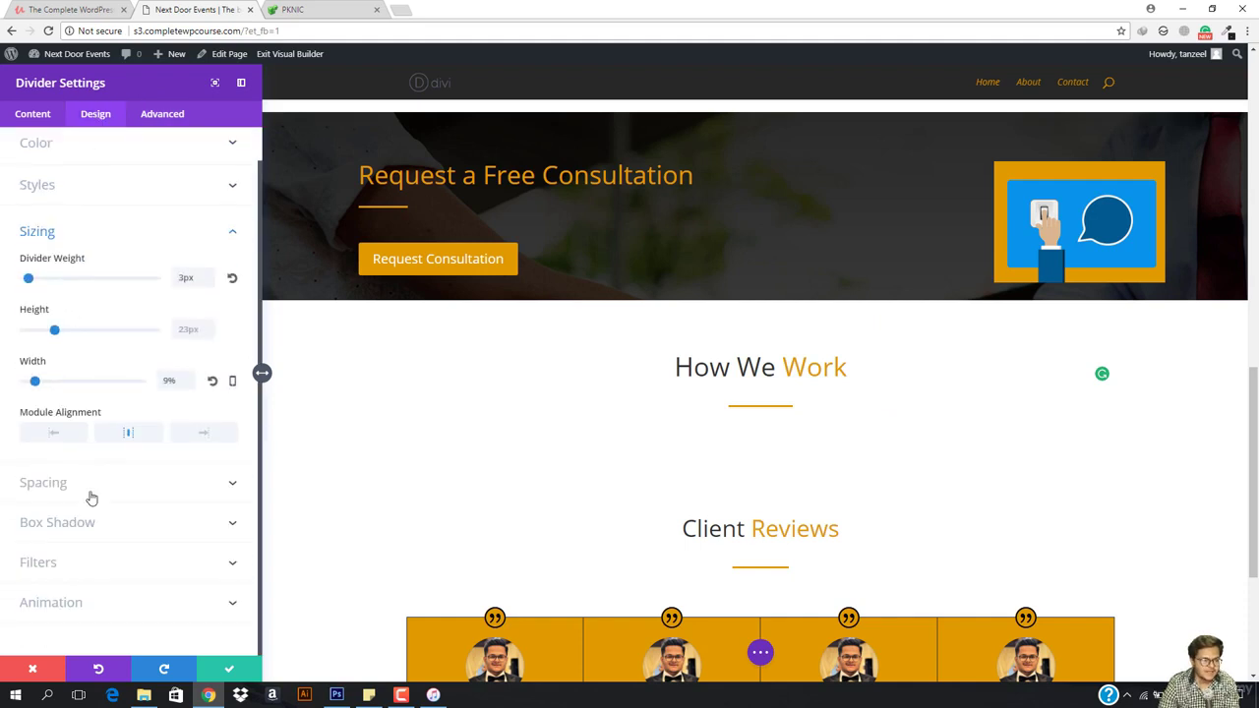
pyautogui.click(98, 483)
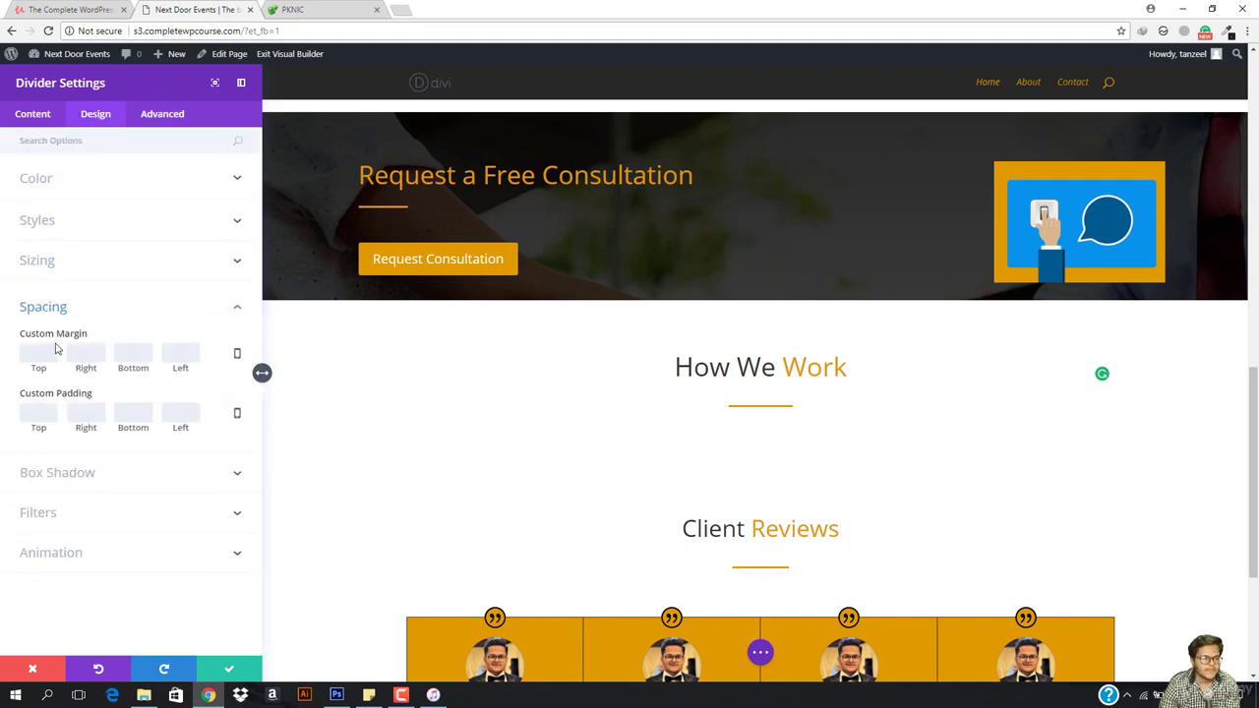
pyautogui.write('-15')
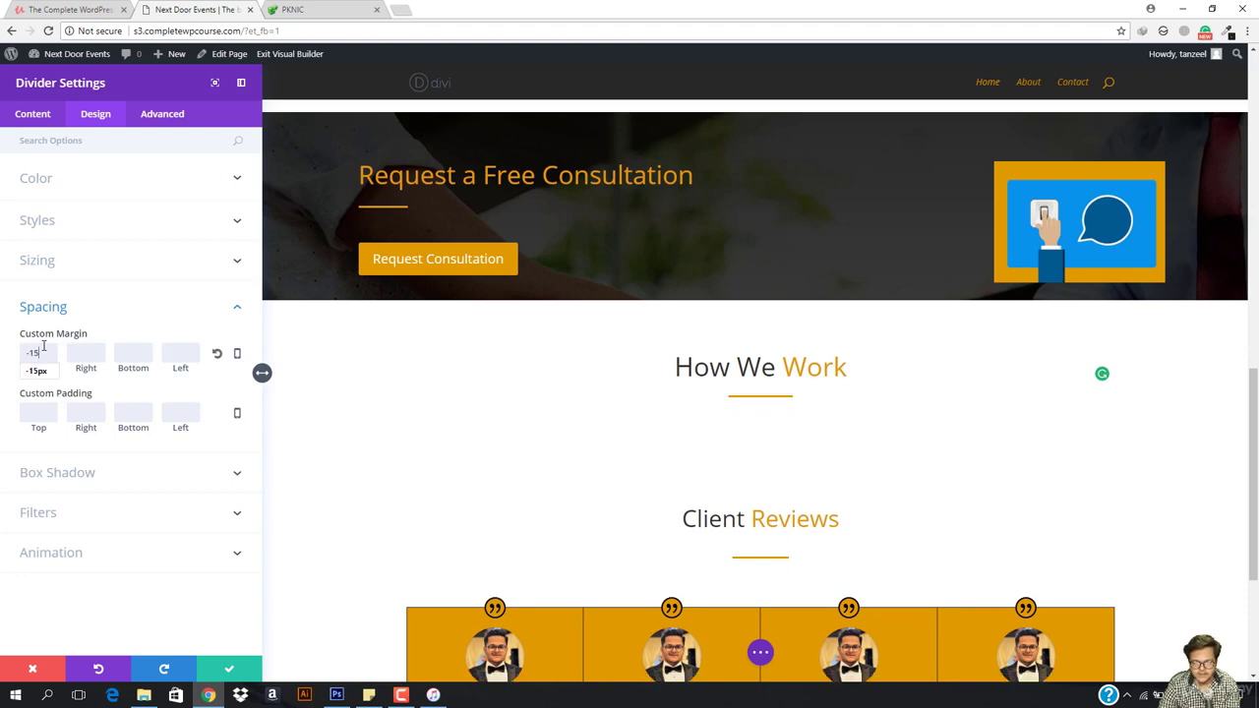
pyautogui.press('BackSpace')
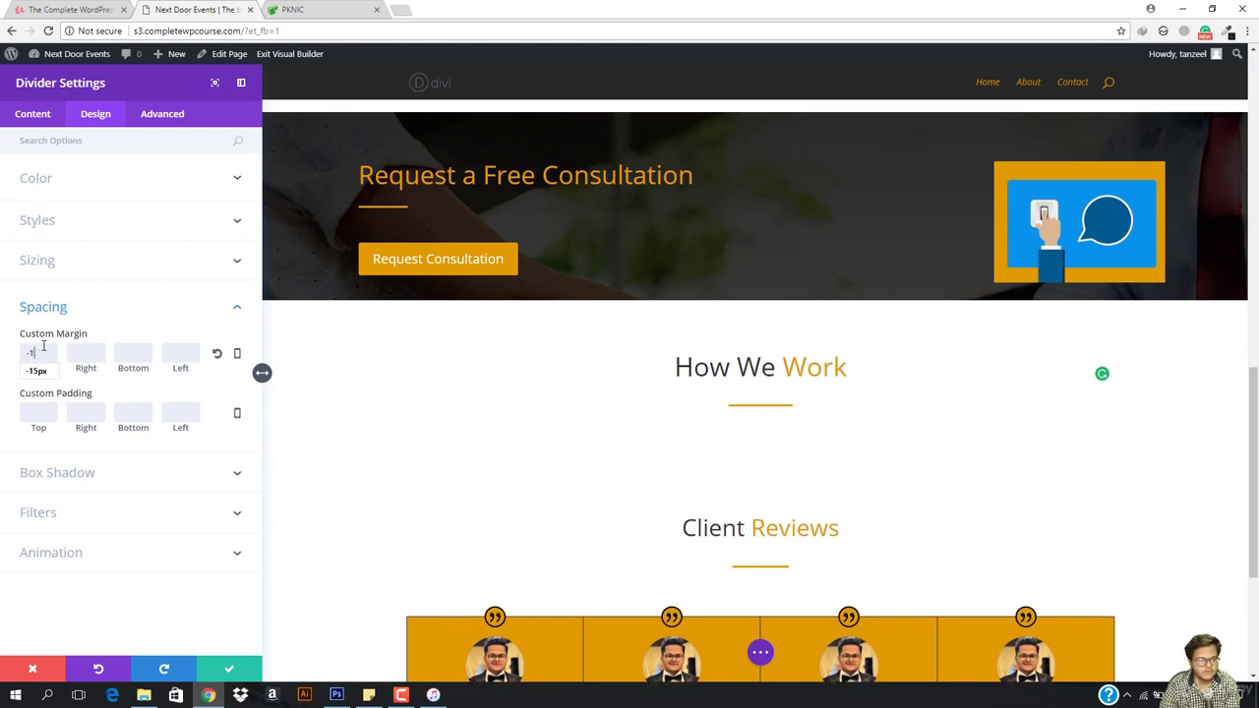
pyautogui.write('0')
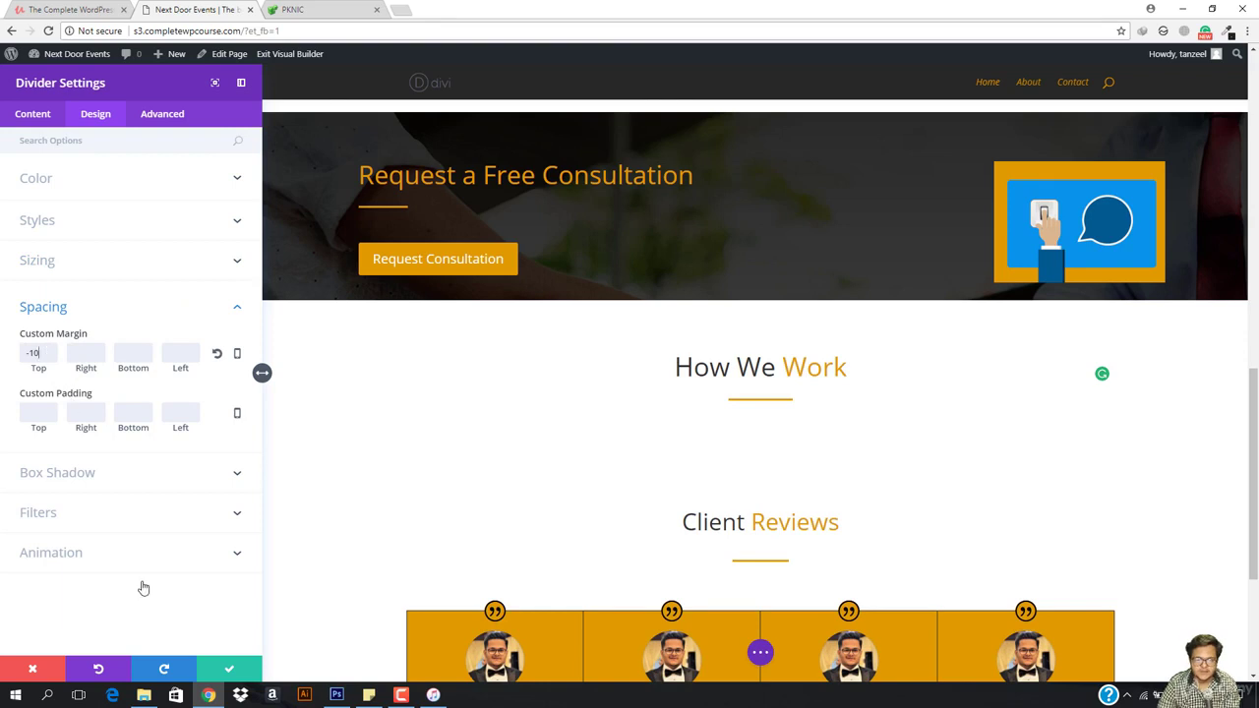
pyautogui.click(229, 669)
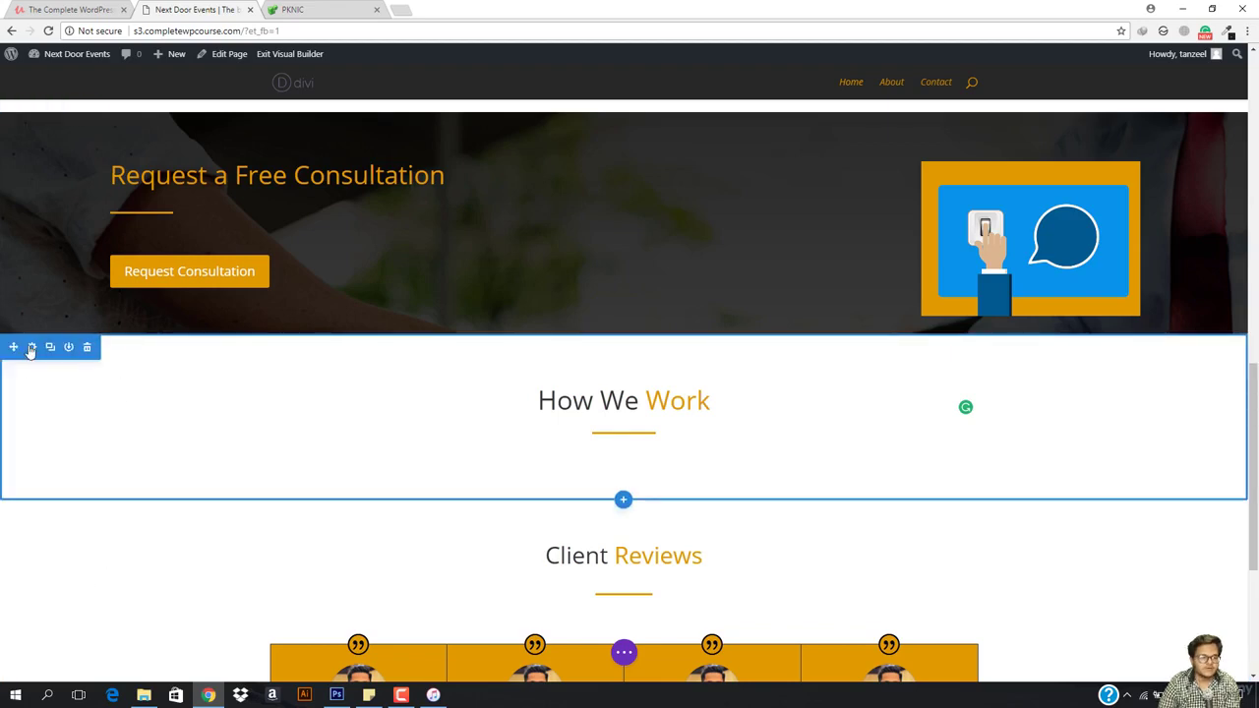
# Set the background color of the Client Reviews section to #ebebeb and save the section settings
pyautogui.scroll(-2, 62, 377)
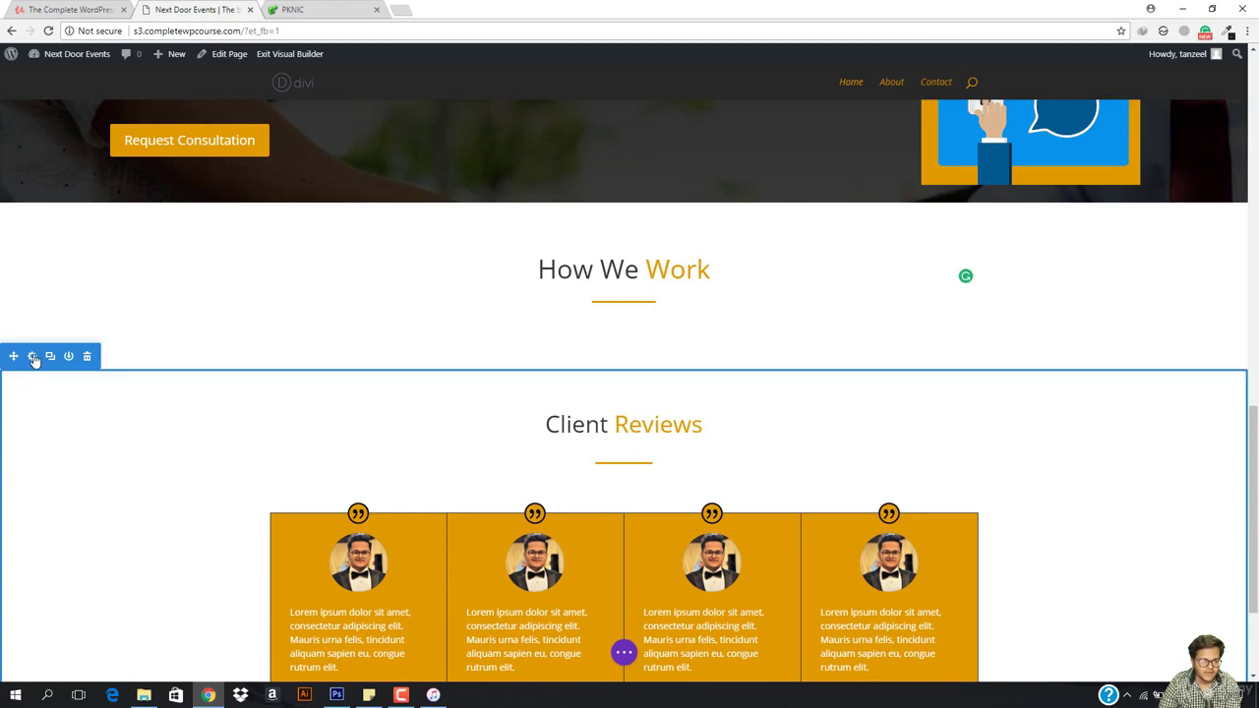
pyautogui.click(32, 357)
pyautogui.click(105, 191)
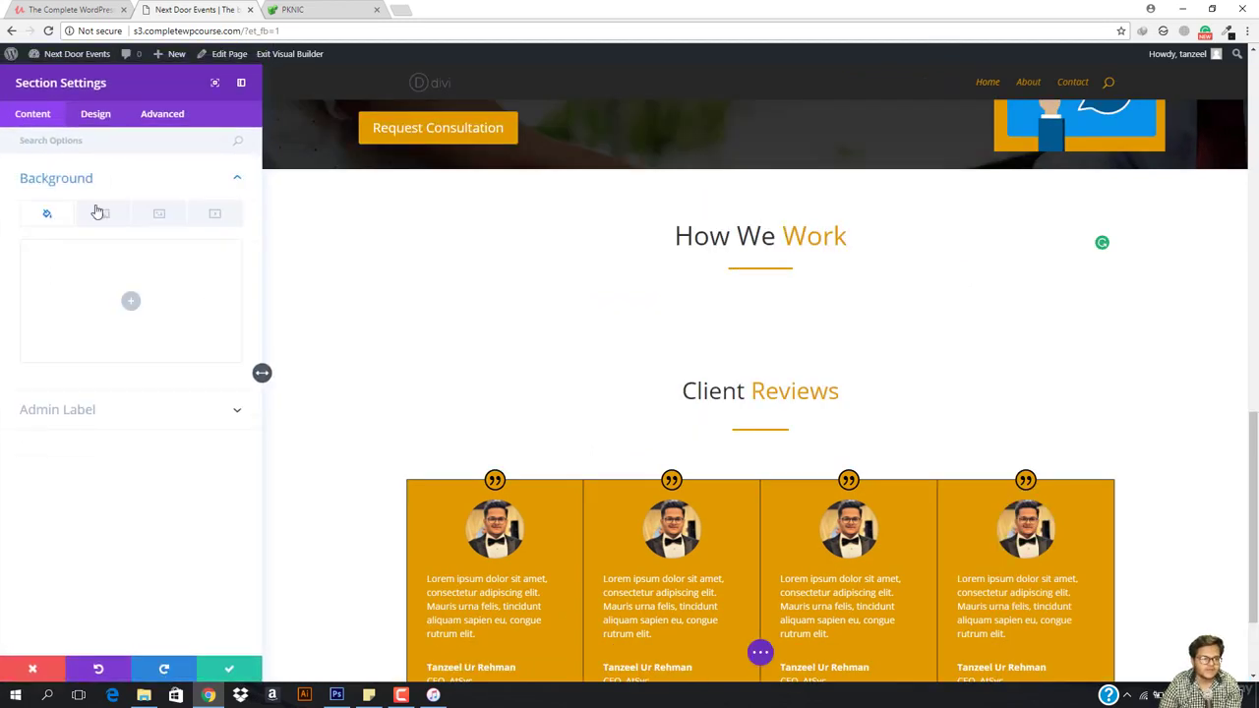
pyautogui.click(131, 300)
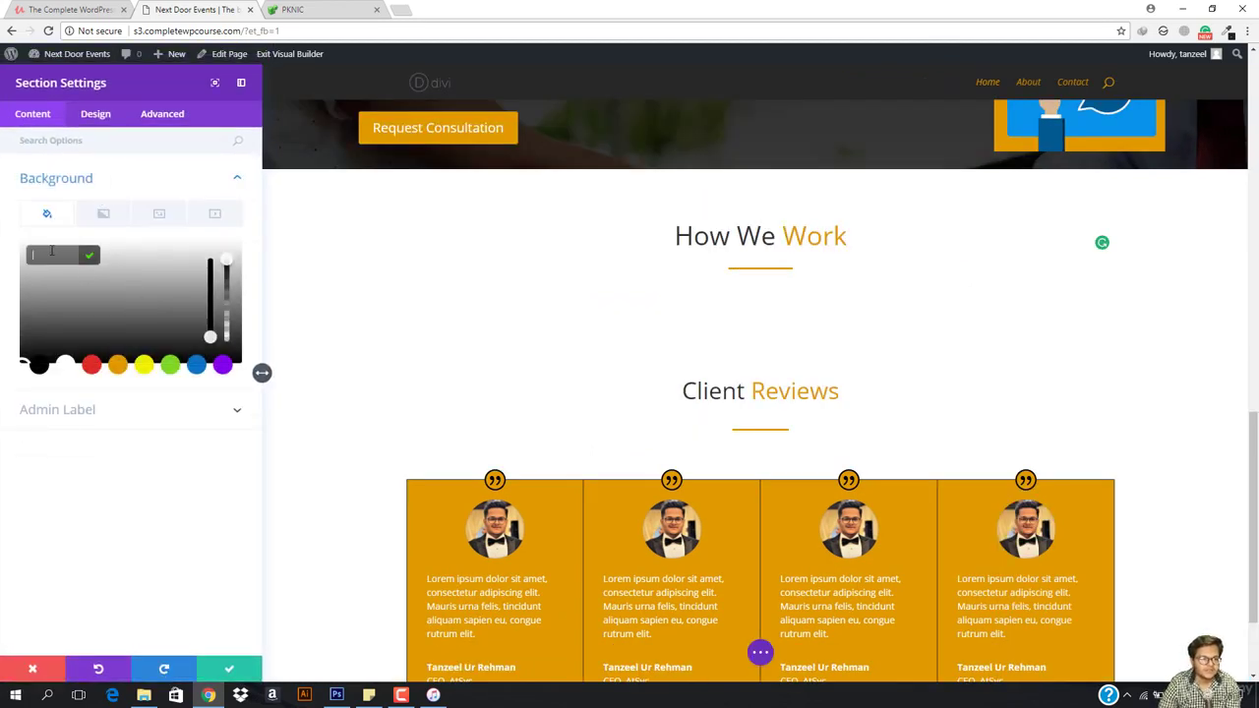
pyautogui.write('#')
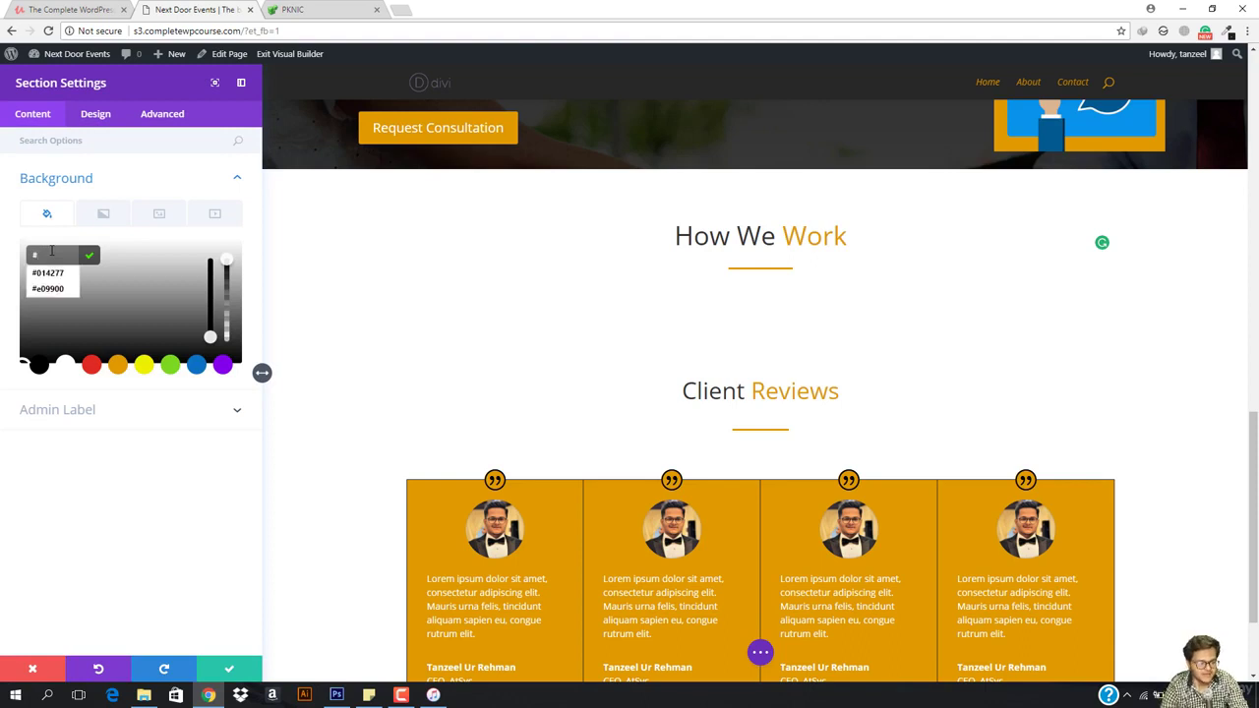
pyautogui.write('ebebeb')
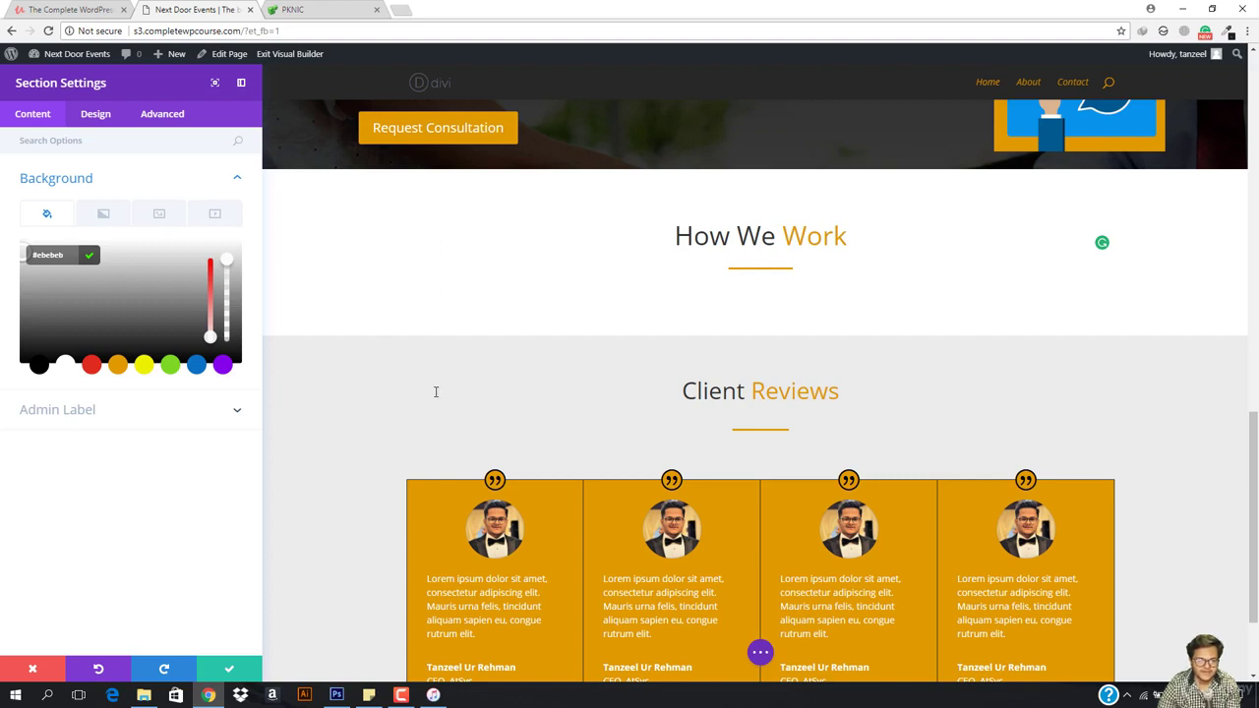
pyautogui.click(231, 671)
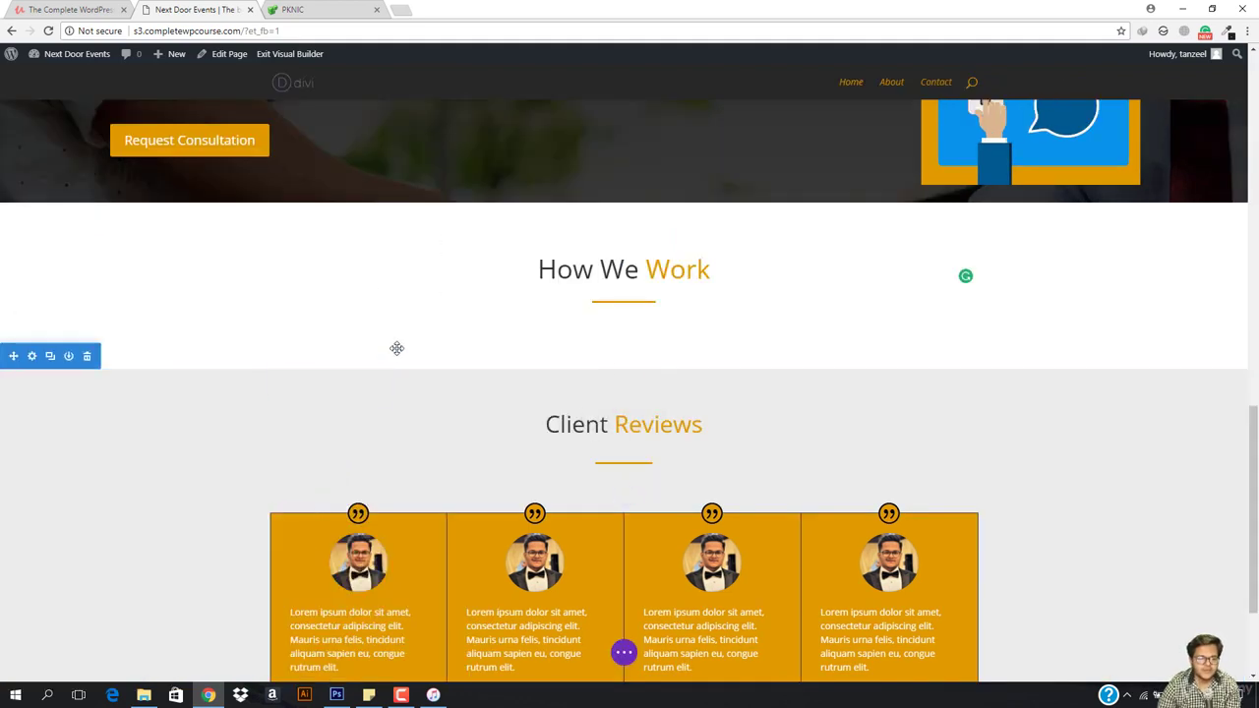
# Reduce the bottom padding of the row that holds the How We Work heading and divider
pyautogui.scroll(-3, 396, 345)
pyautogui.scroll(2, 396, 347)
pyautogui.scroll(2, 397, 349)
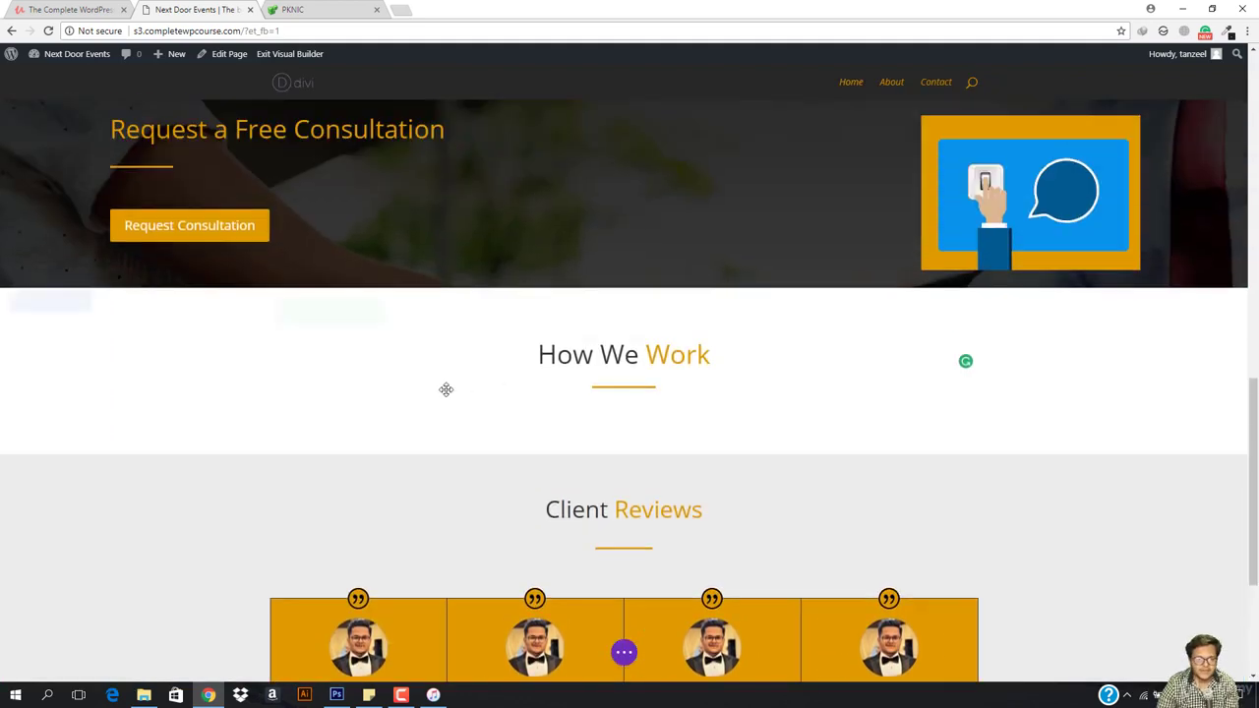
pyautogui.scroll(-1, 809, 352)
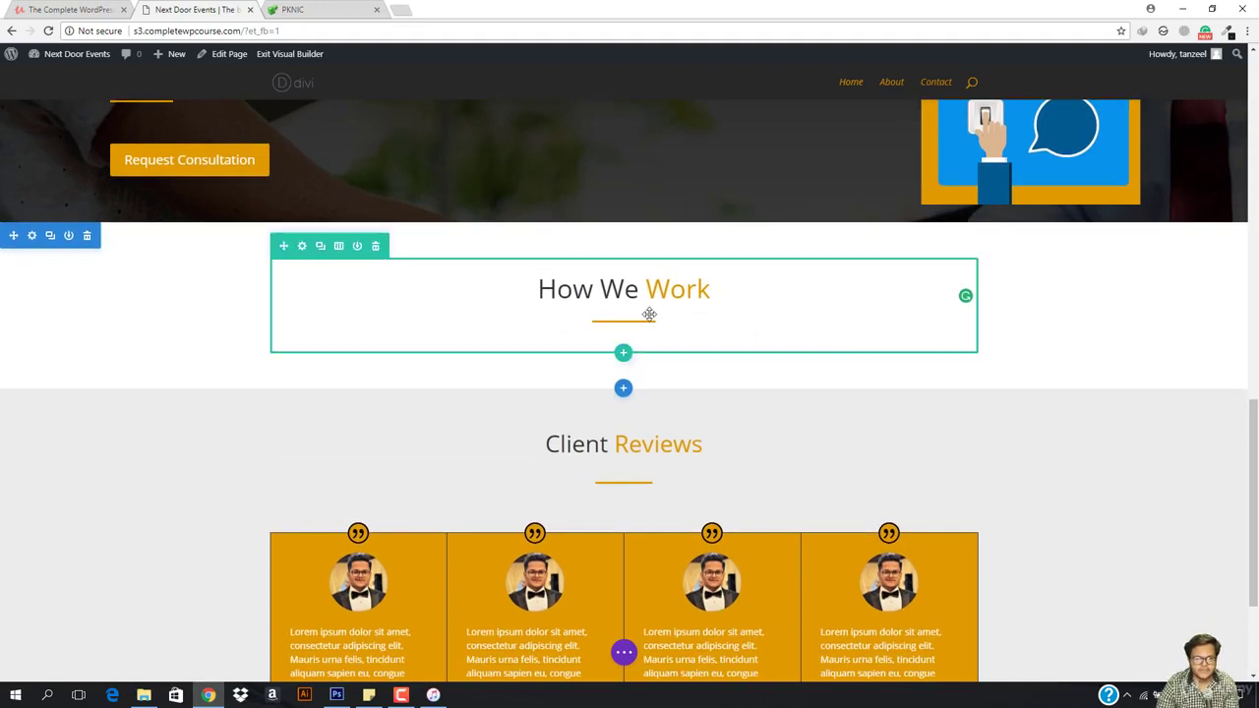
pyautogui.moveTo(624, 344)
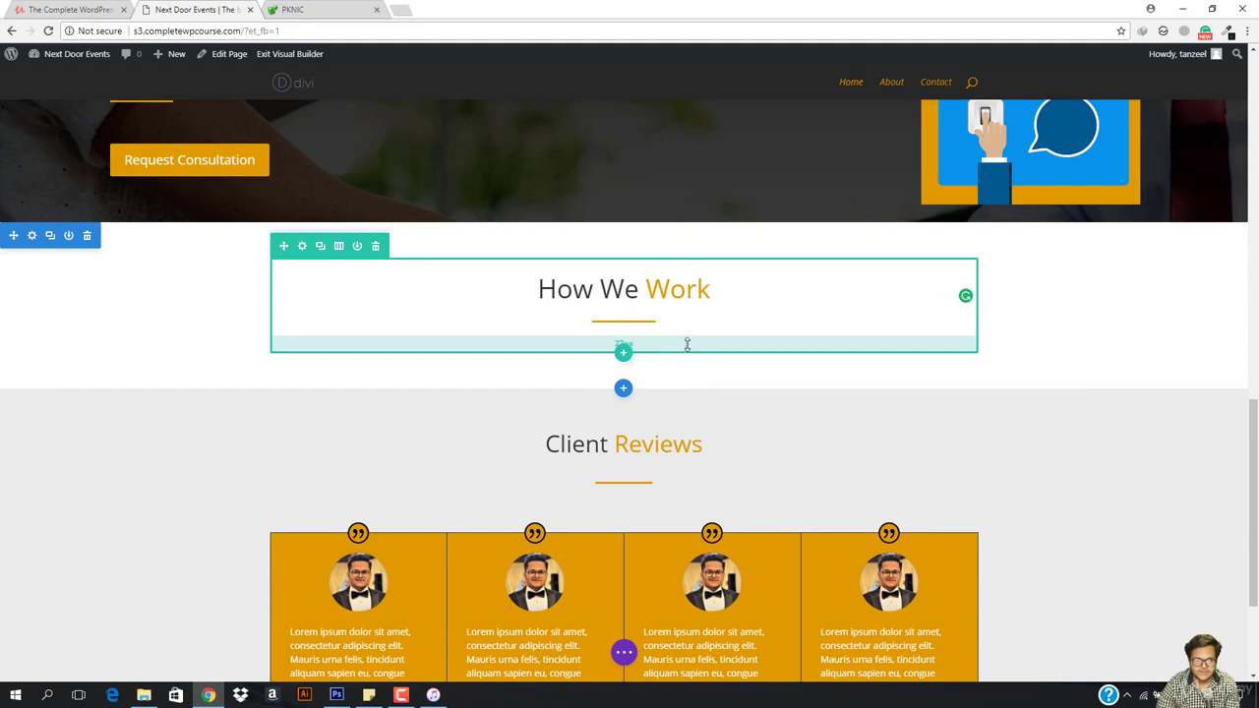
pyautogui.moveTo(688, 344); pyautogui.dragTo(689, 334)
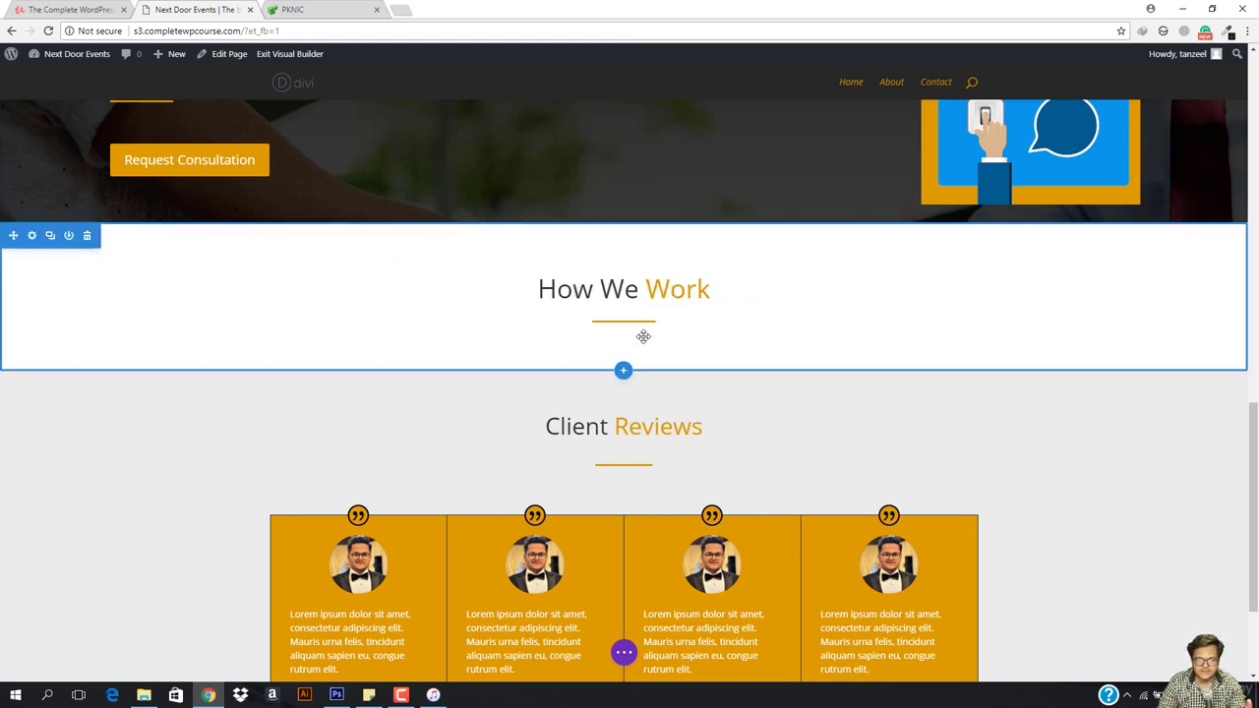
# Insert a four-column row below the How We Work heading and divider
pyautogui.click(644, 338)
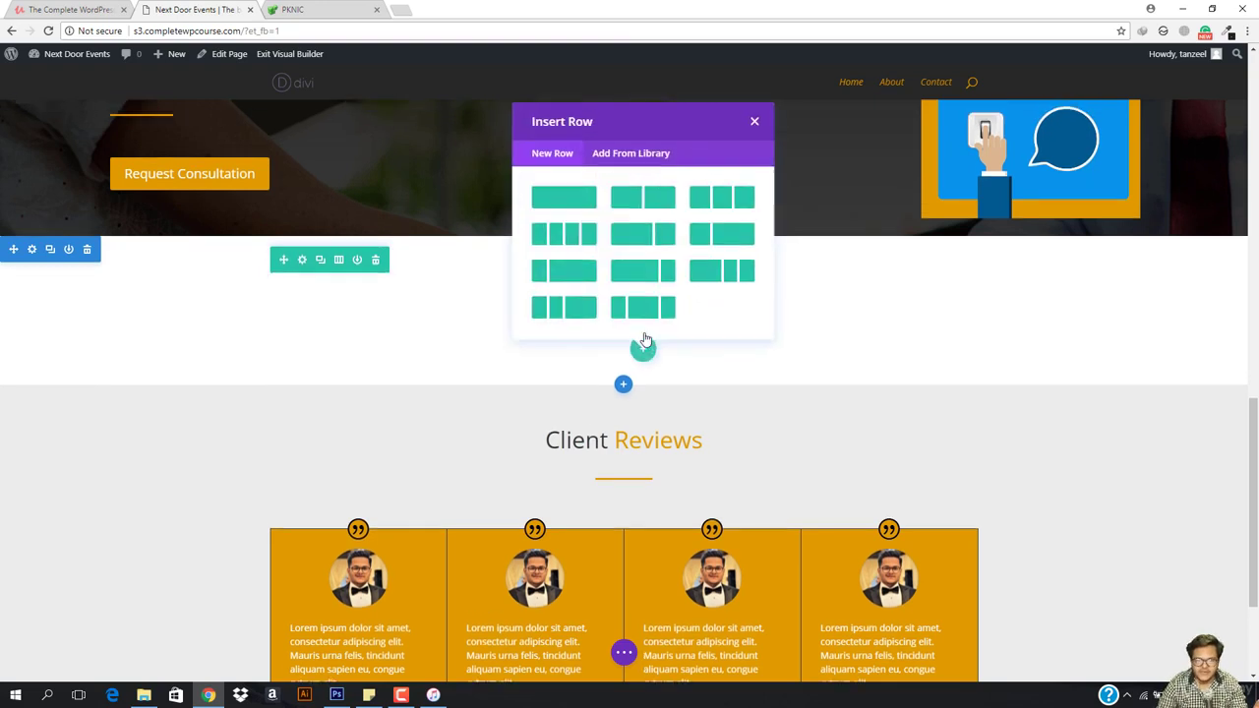
pyautogui.click(560, 247)
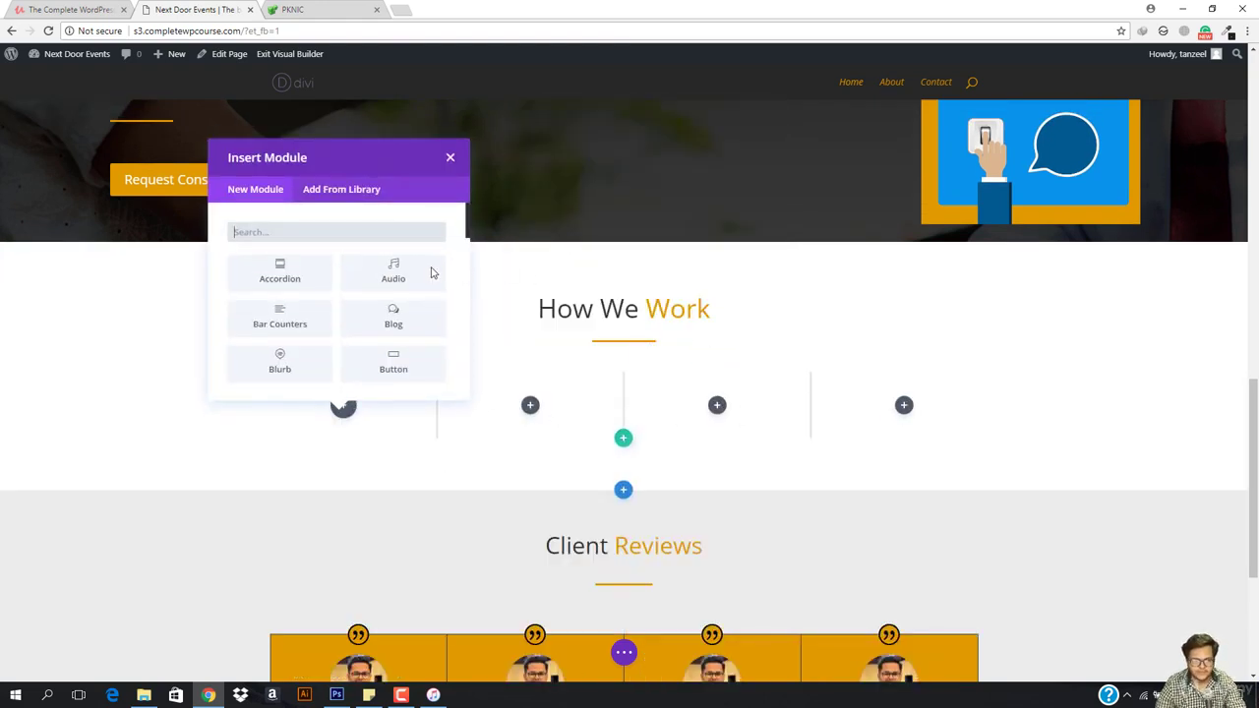
# Look through the available modules and insert a Blurb in the first column of the new row
pyautogui.scroll(-1, 307, 330)
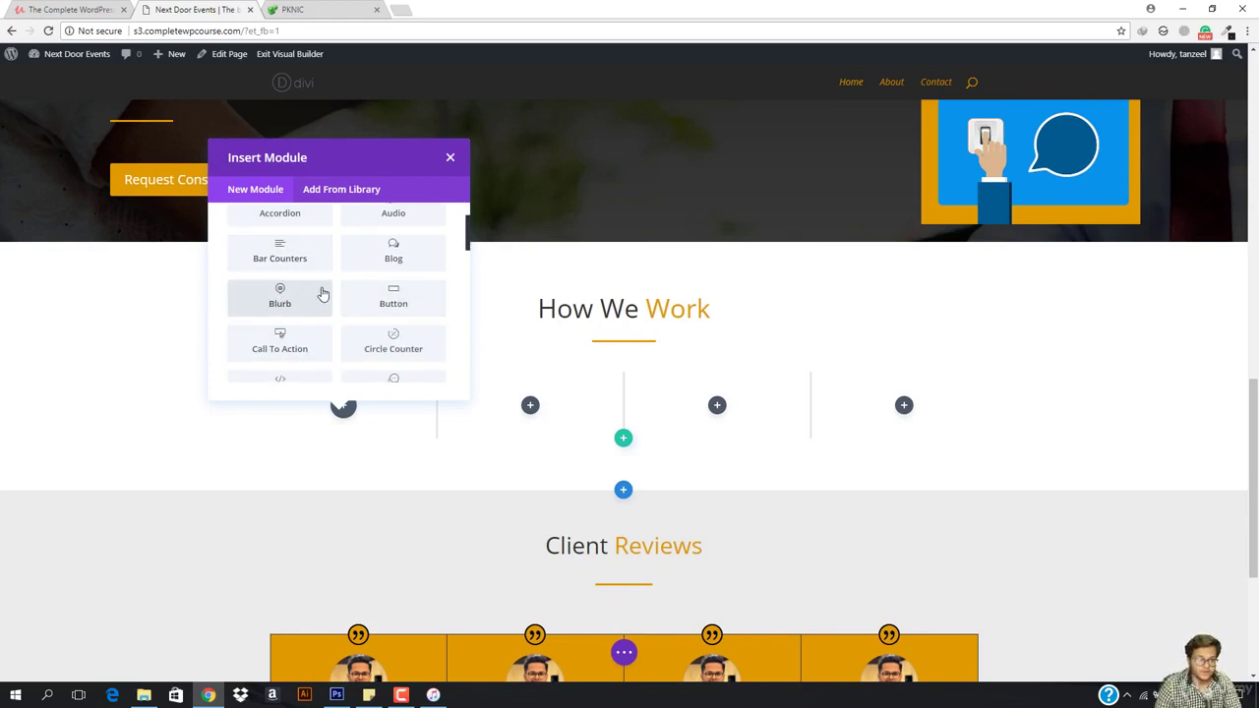
pyautogui.scroll(1, 335, 285)
pyautogui.scroll(-1, 285, 311)
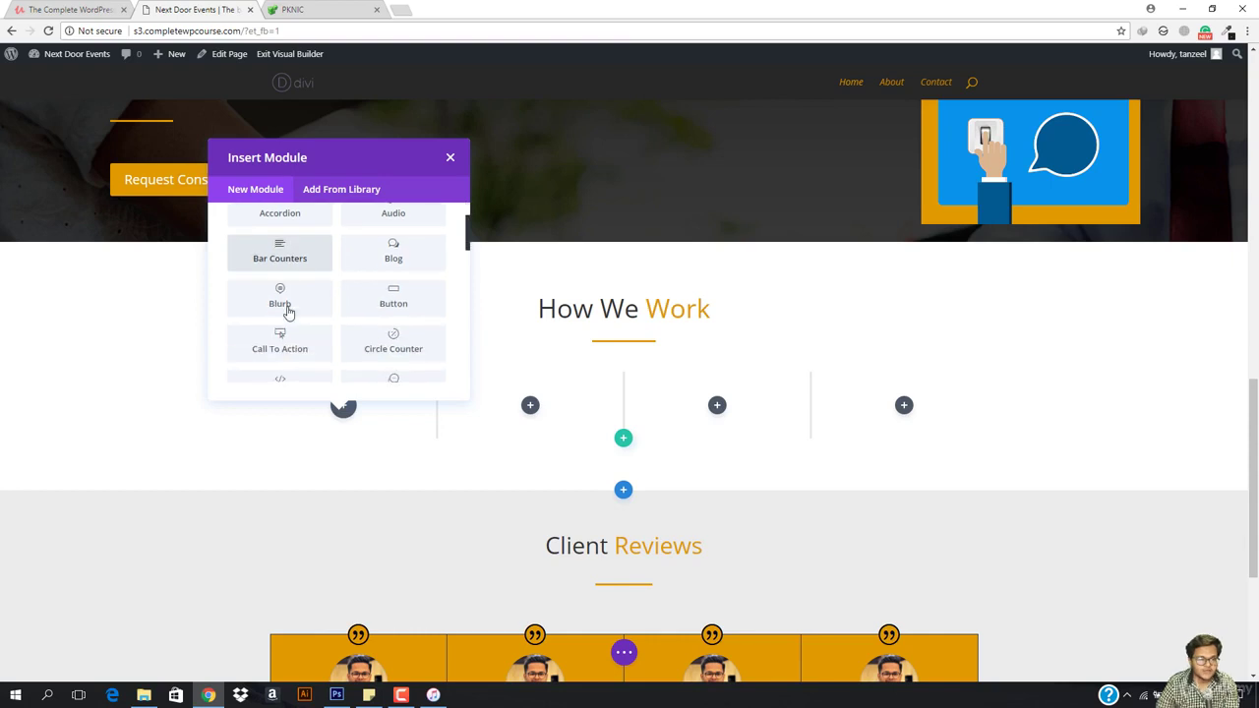
pyautogui.scroll(-1, 418, 305)
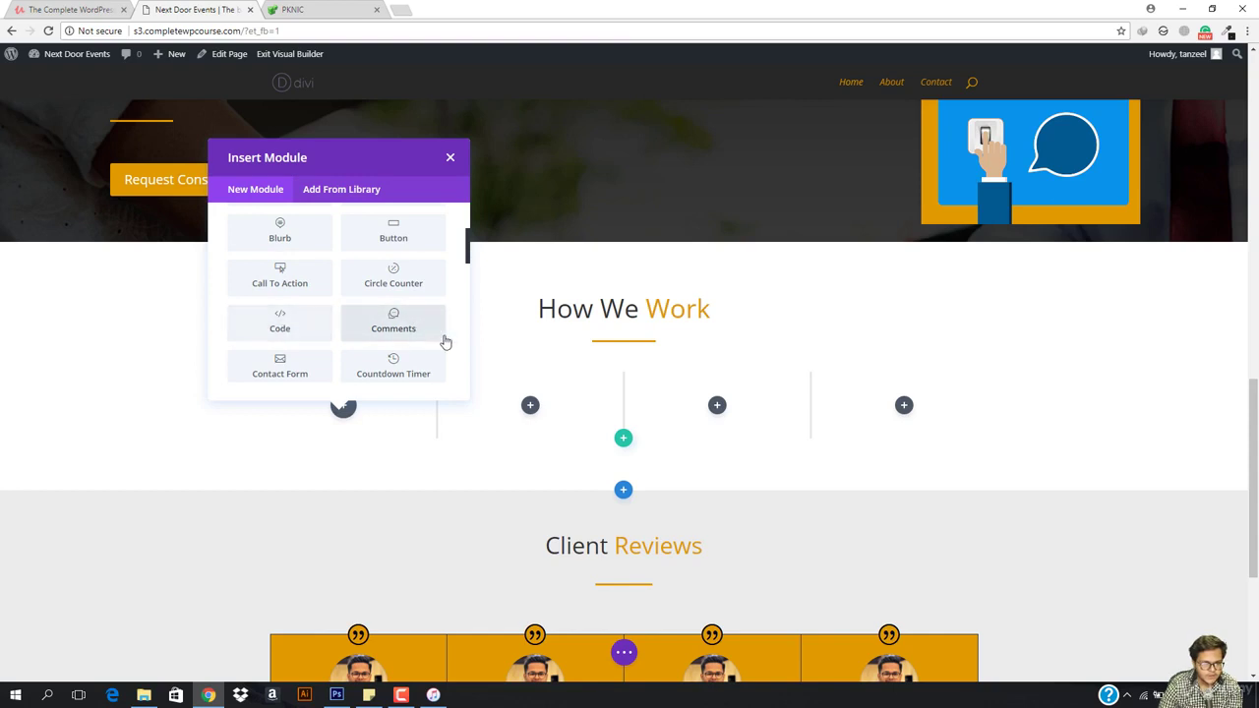
pyautogui.scroll(-1, 274, 359)
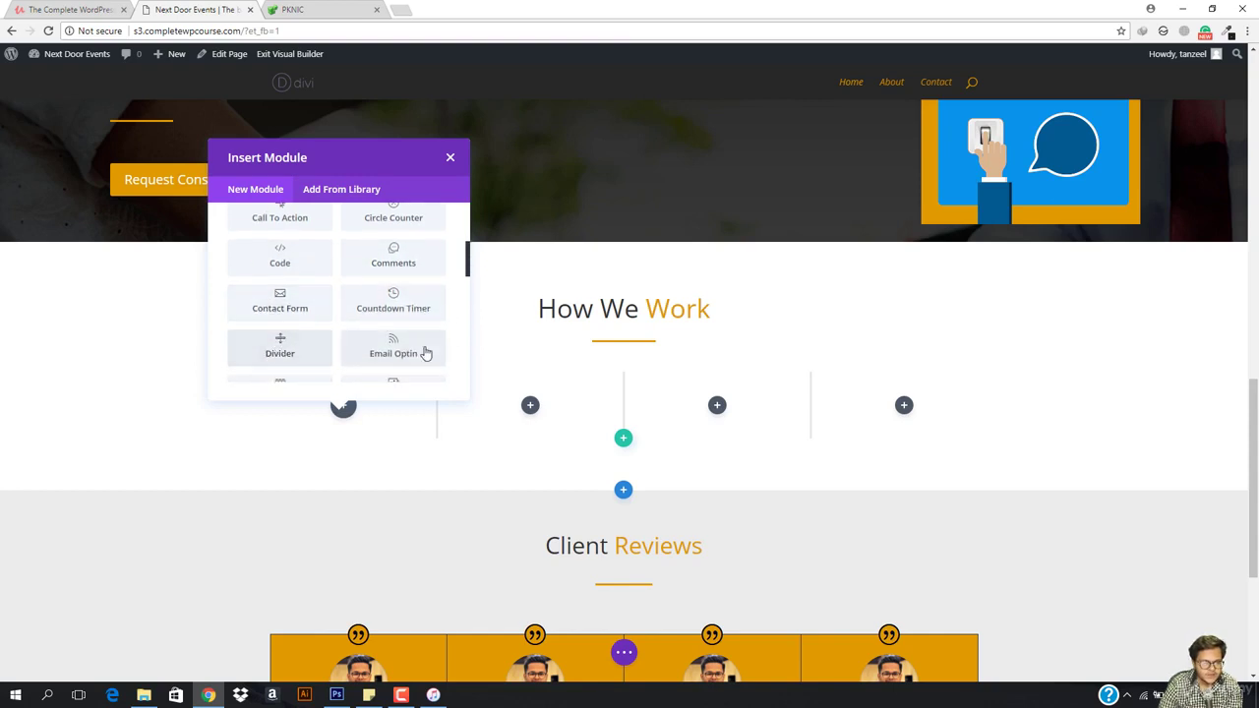
pyautogui.scroll(-1, 408, 335)
pyautogui.scroll(-1, 296, 319)
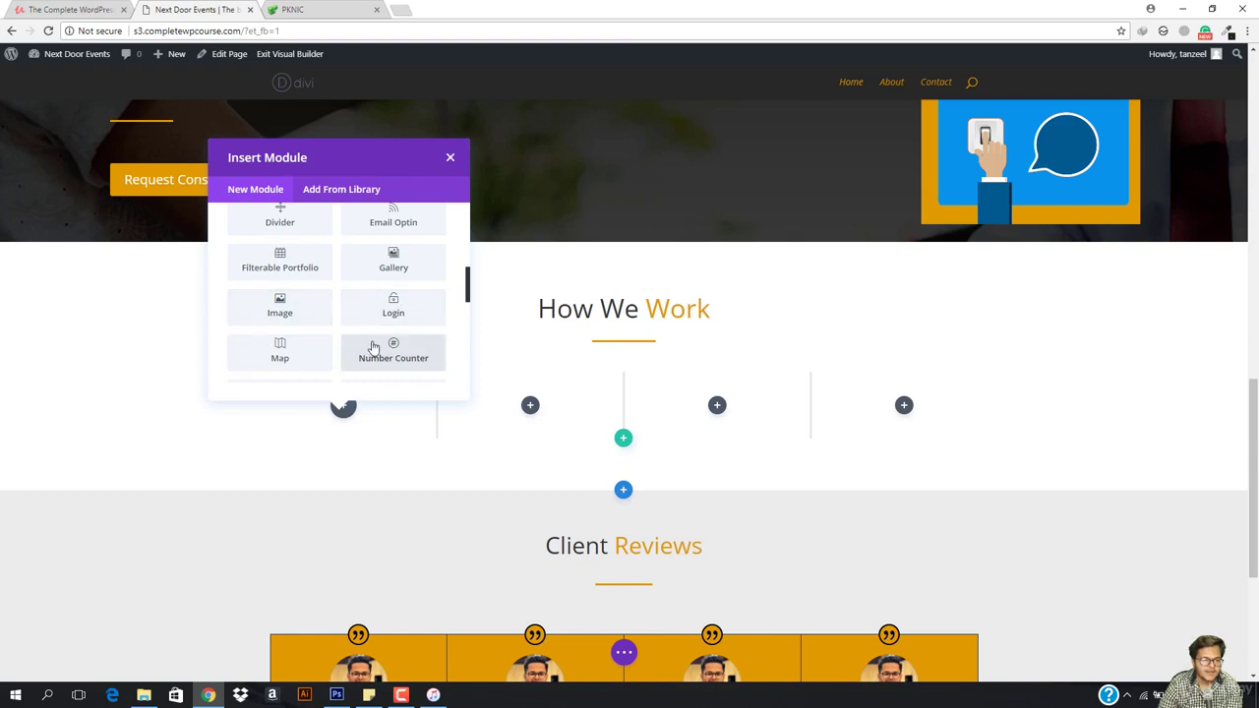
pyautogui.scroll(-1, 375, 344)
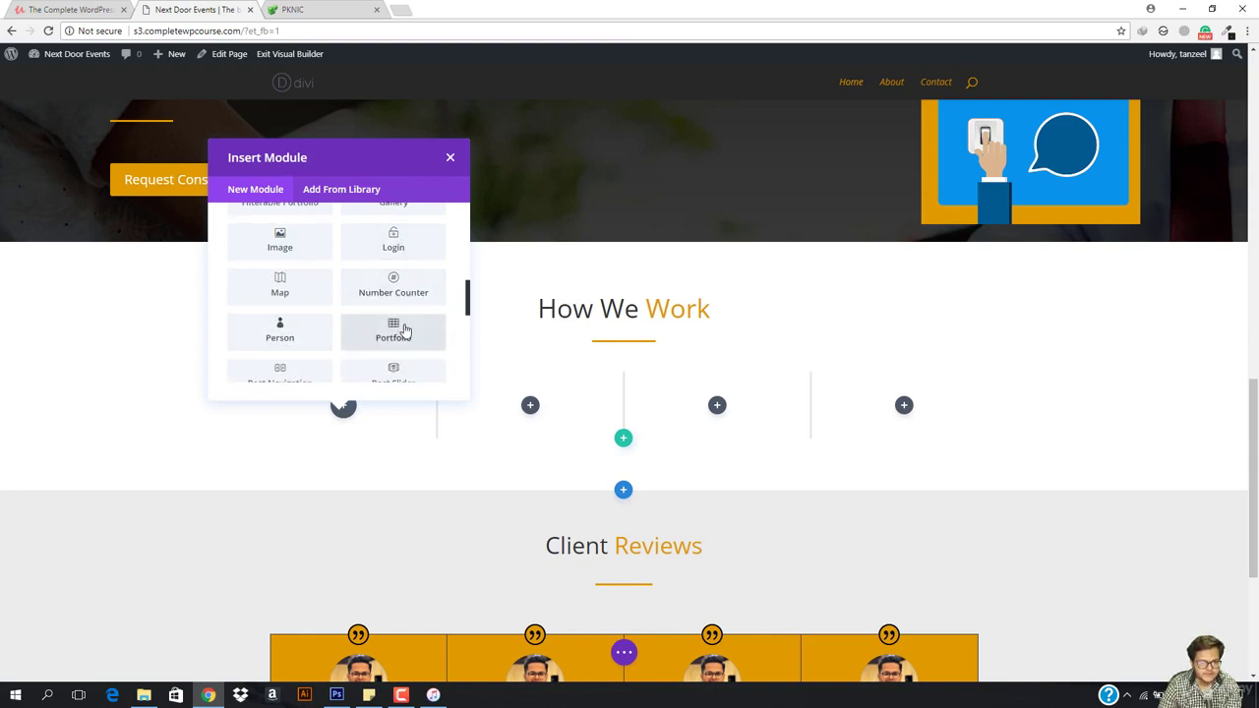
pyautogui.scroll(-1, 404, 332)
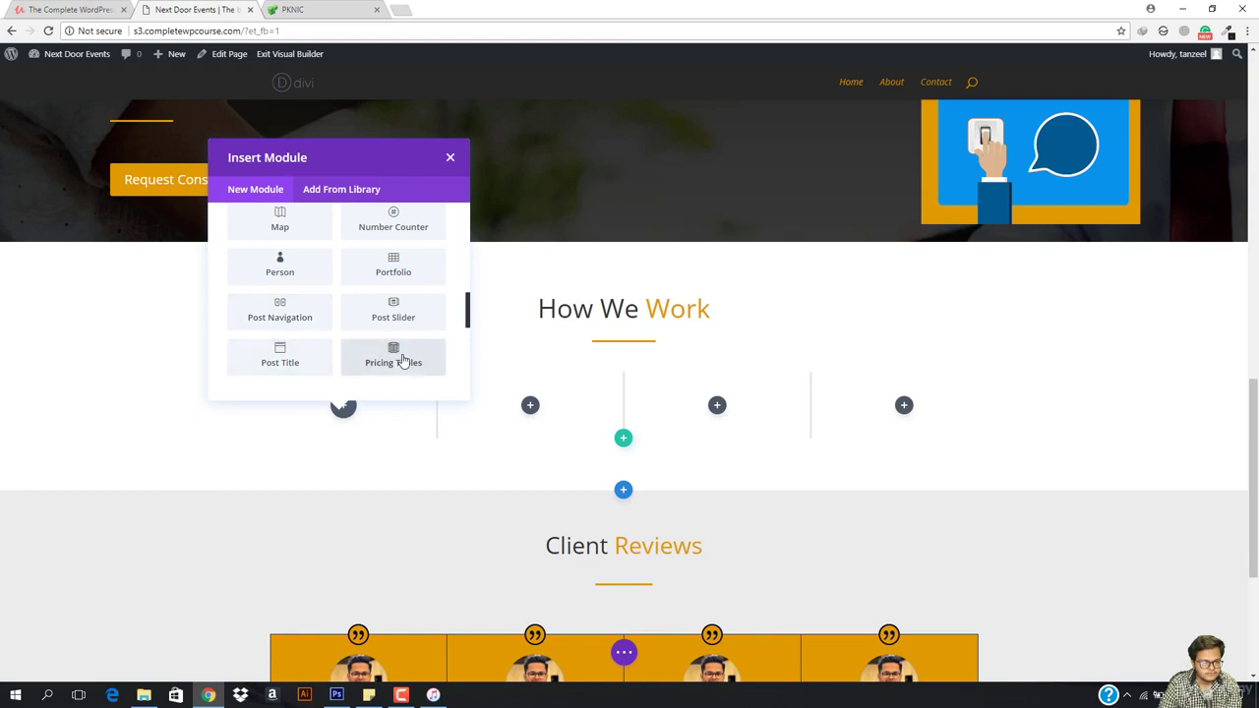
pyautogui.scroll(-3, 402, 357)
pyautogui.scroll(-1, 410, 321)
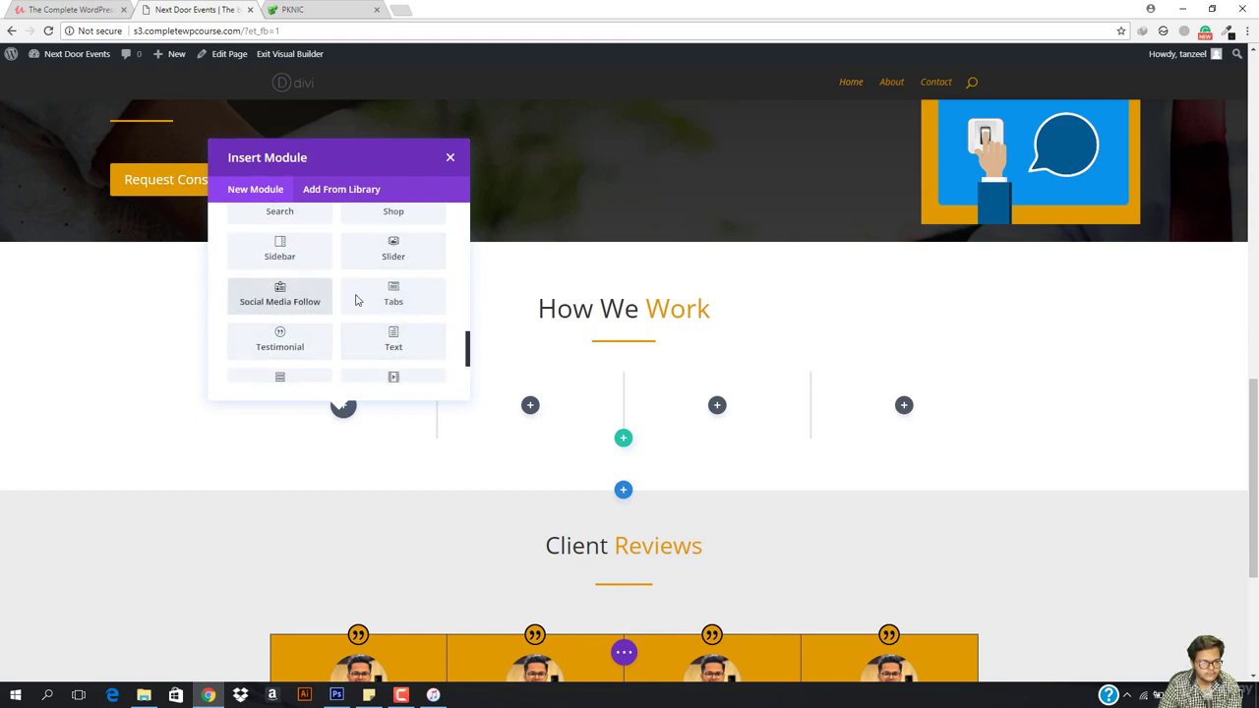
pyautogui.scroll(-1, 423, 314)
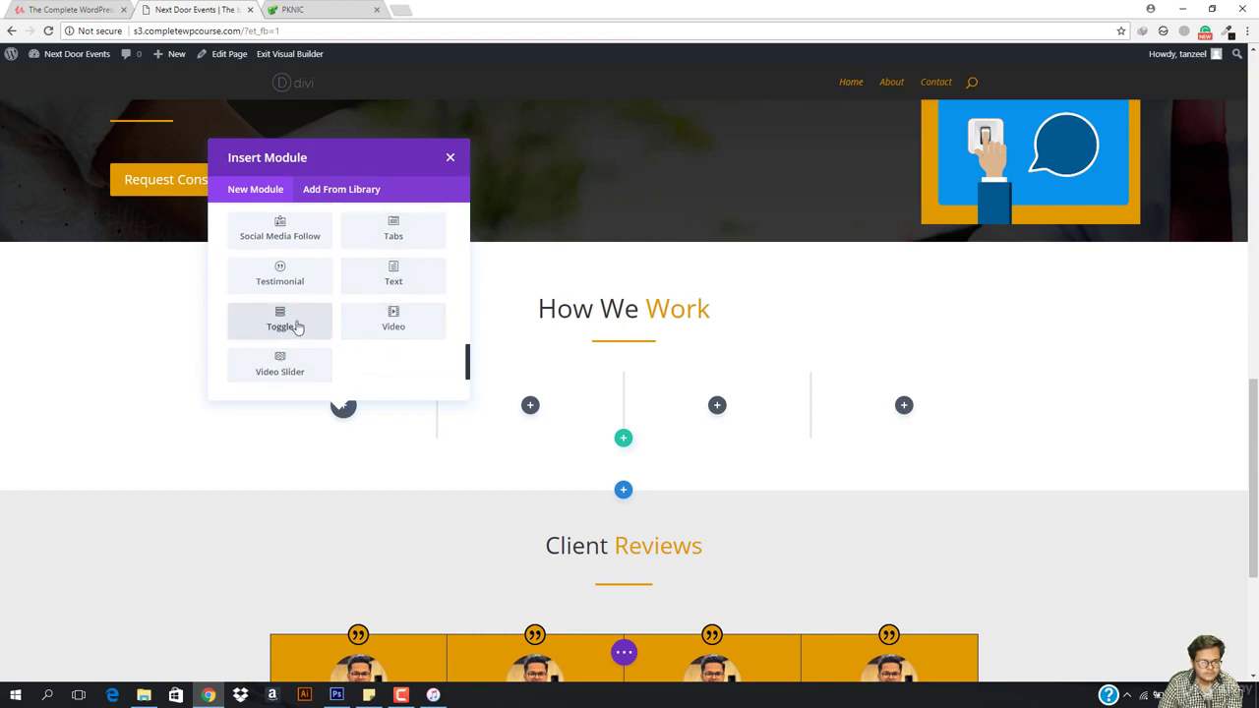
pyautogui.scroll(5, 385, 325)
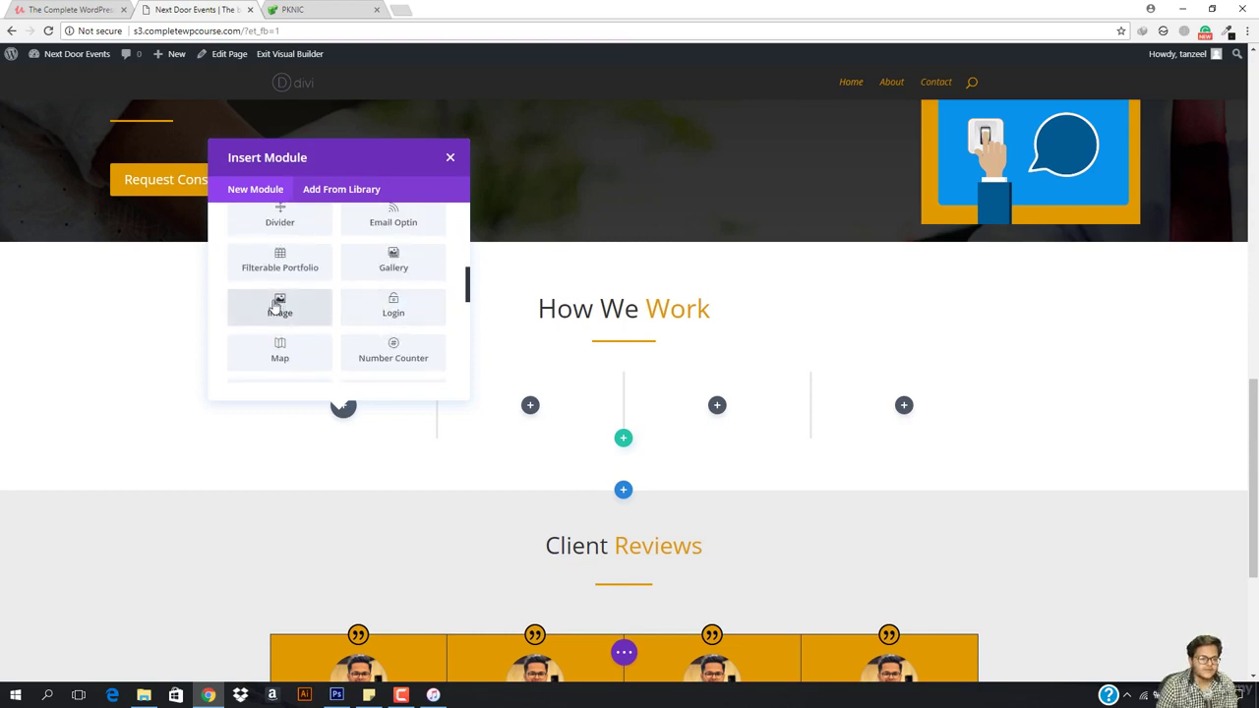
pyautogui.scroll(1, 285, 309)
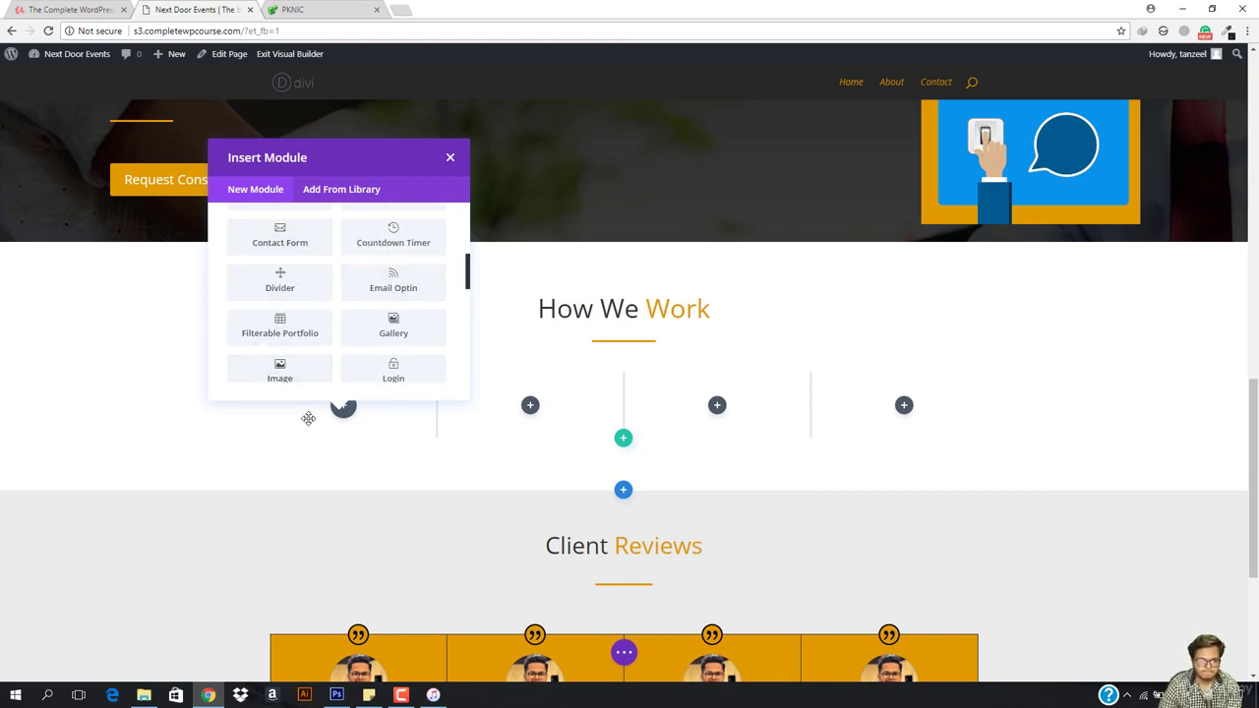
pyautogui.scroll(3, 286, 282)
pyautogui.click(281, 307)
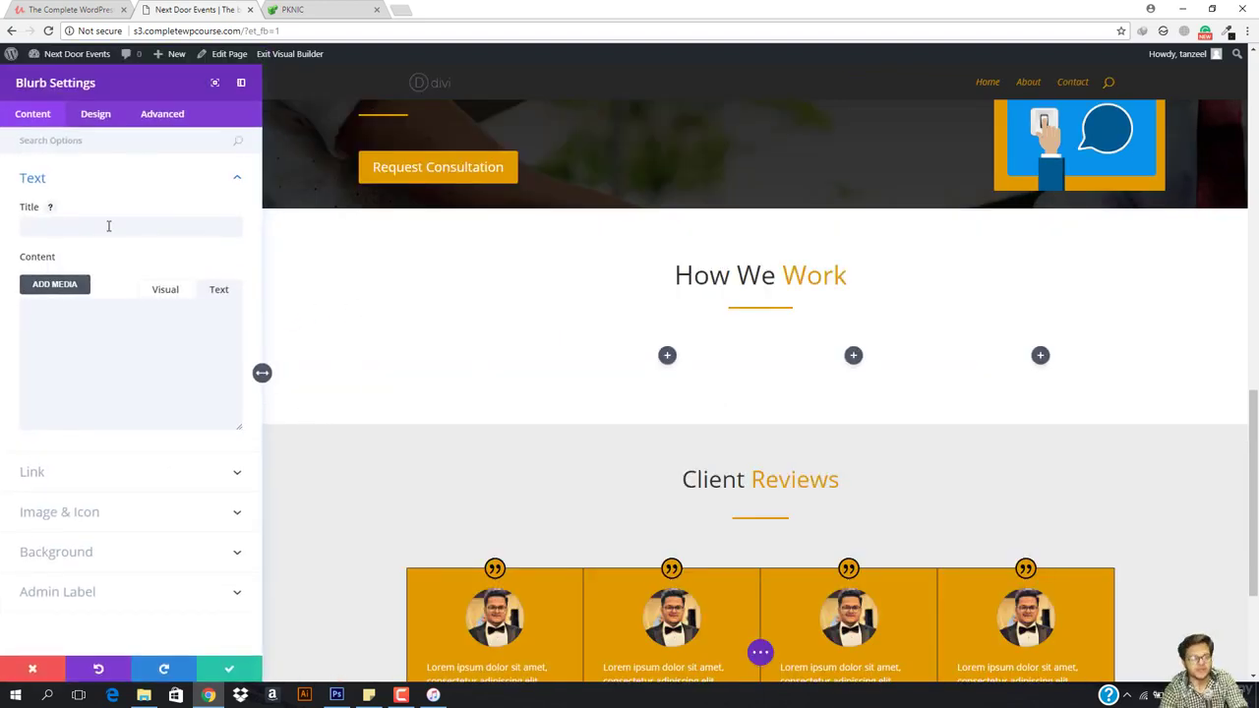
# Dismiss the page settings, reopen the new blurb's settings and set its title to "You Submit a Request"
pyautogui.press('o')
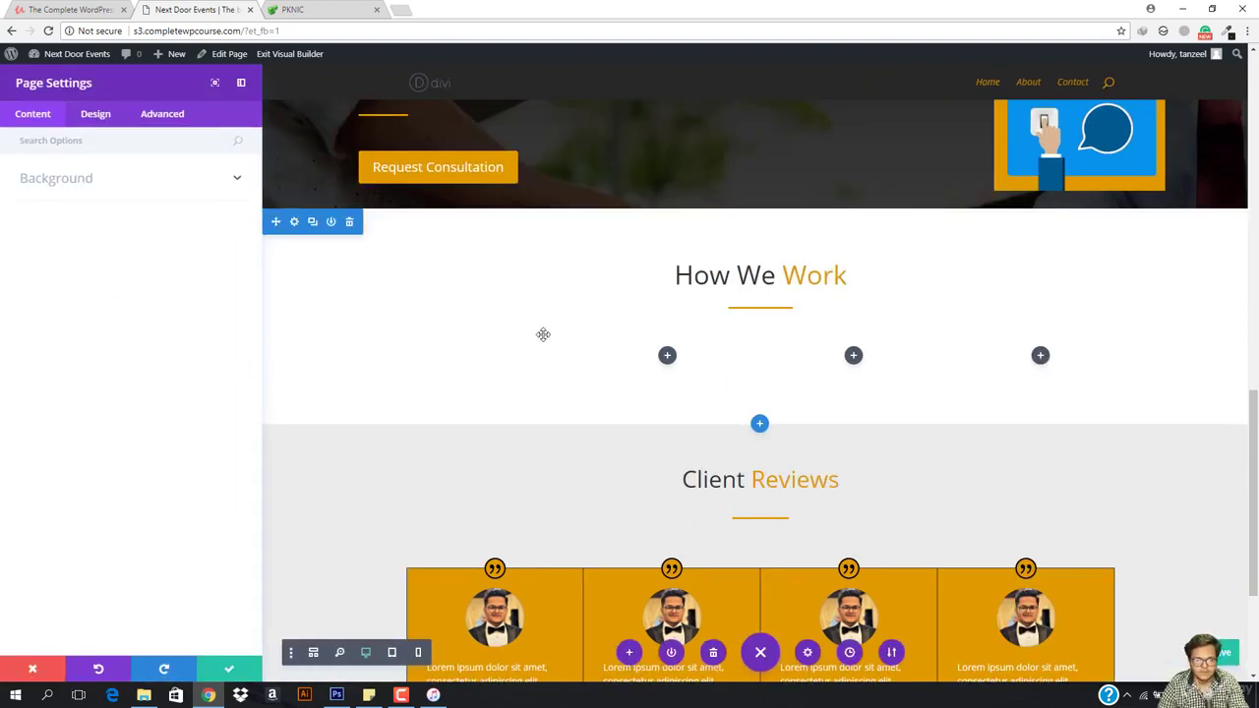
pyautogui.click(27, 672)
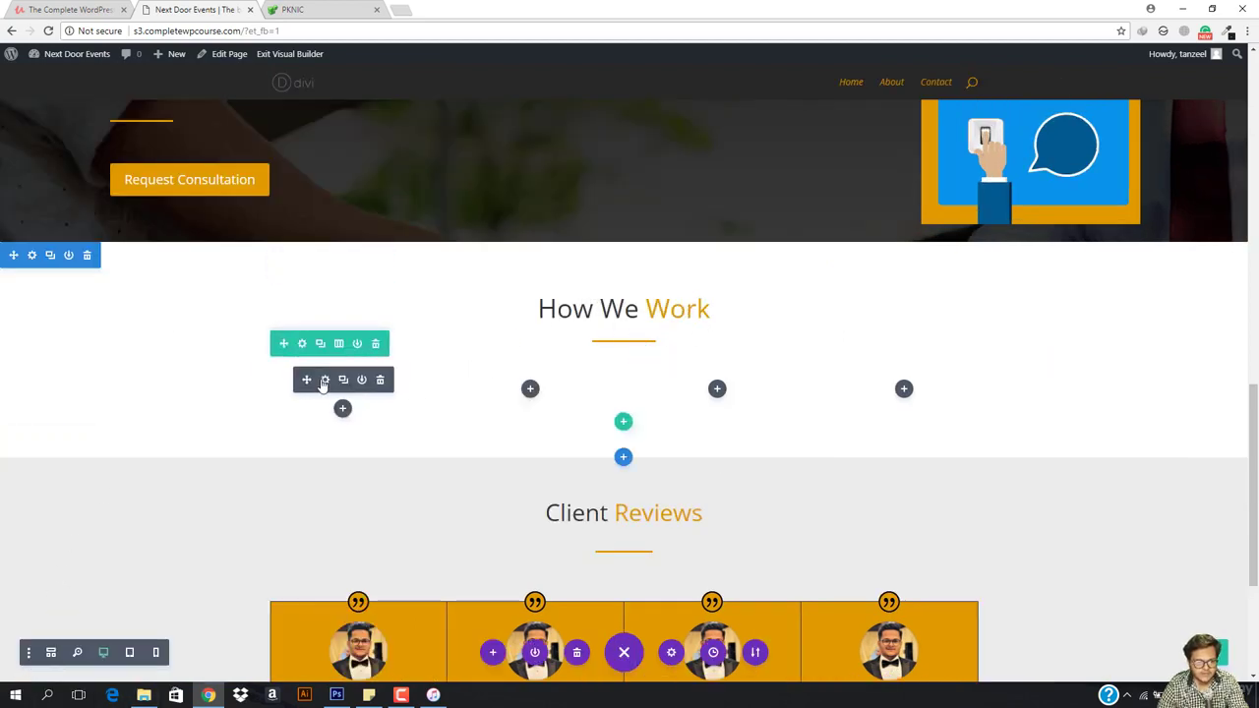
pyautogui.click(324, 381)
pyautogui.click(70, 230)
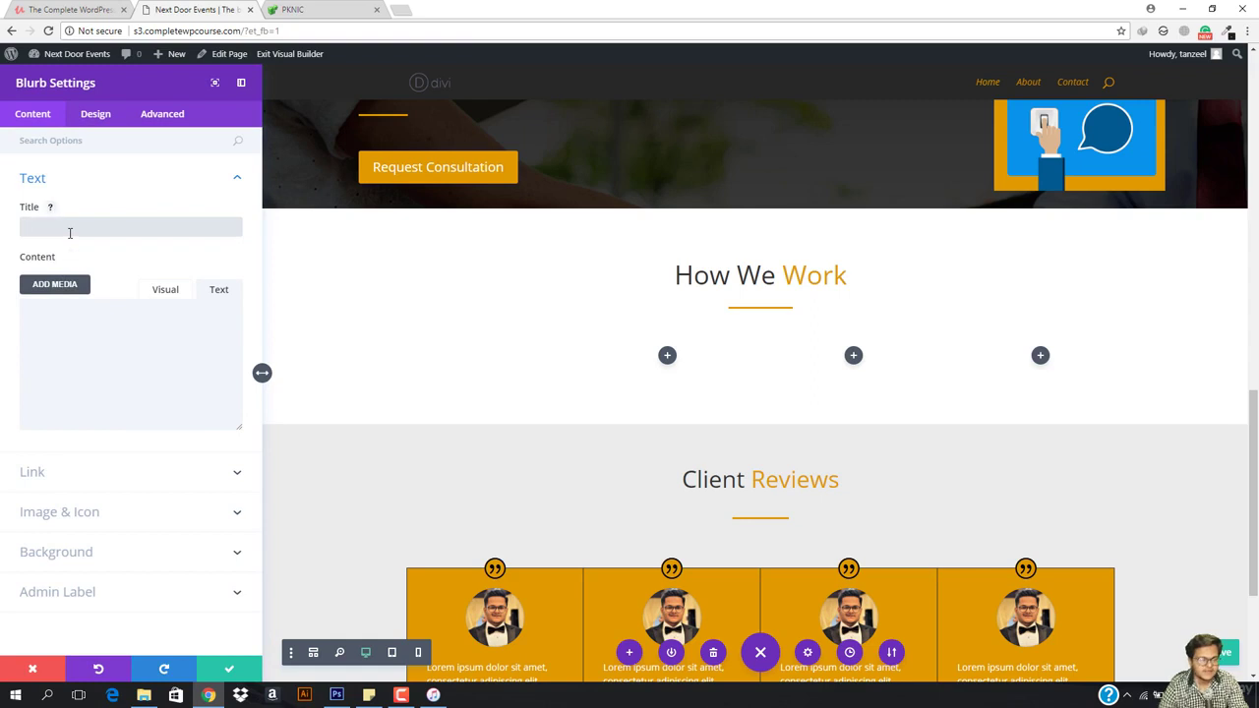
pyautogui.write('You Submit a Request')
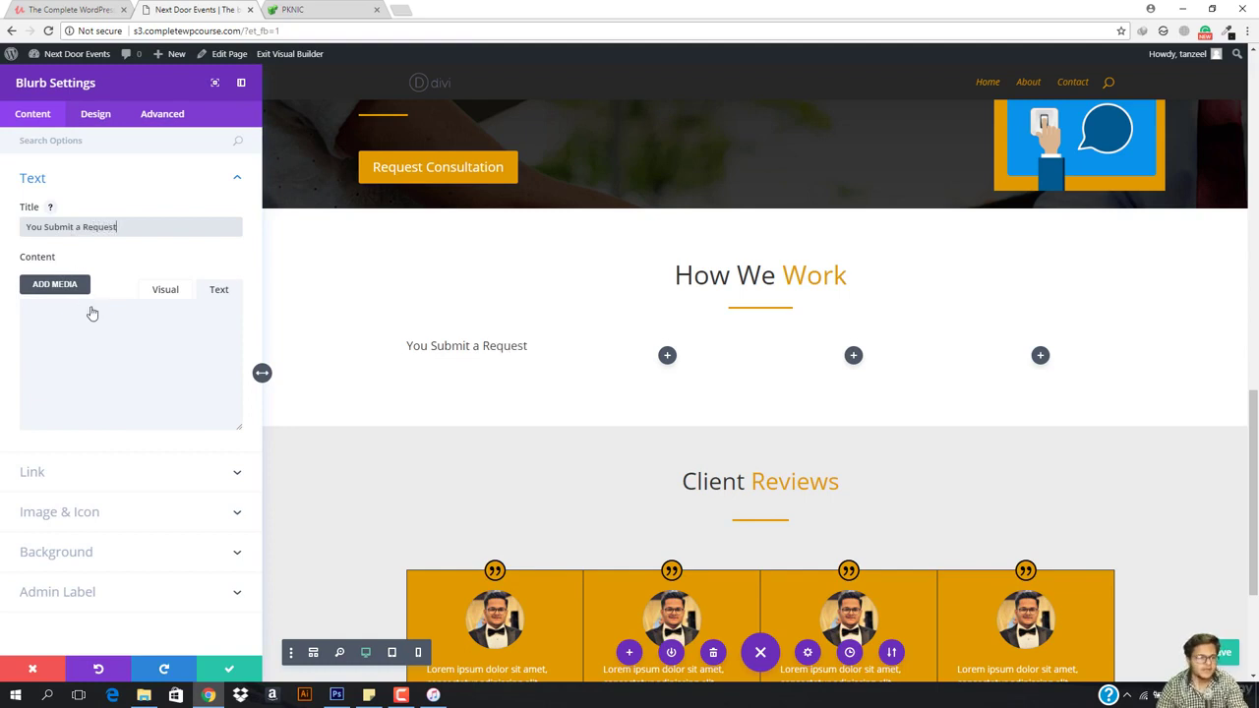
# Search the web for "dummy content" in a new browser tab and close the PKNIC tab
pyautogui.click(104, 354)
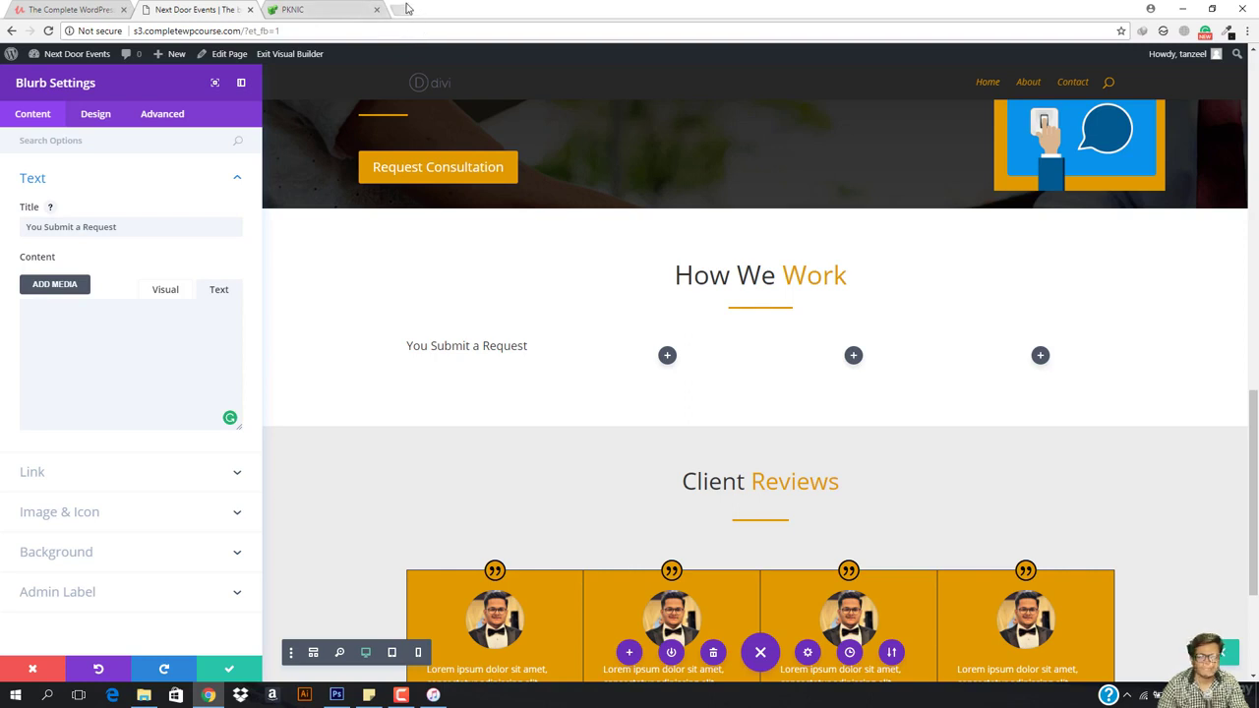
pyautogui.click(401, 10)
pyautogui.write('dumm')
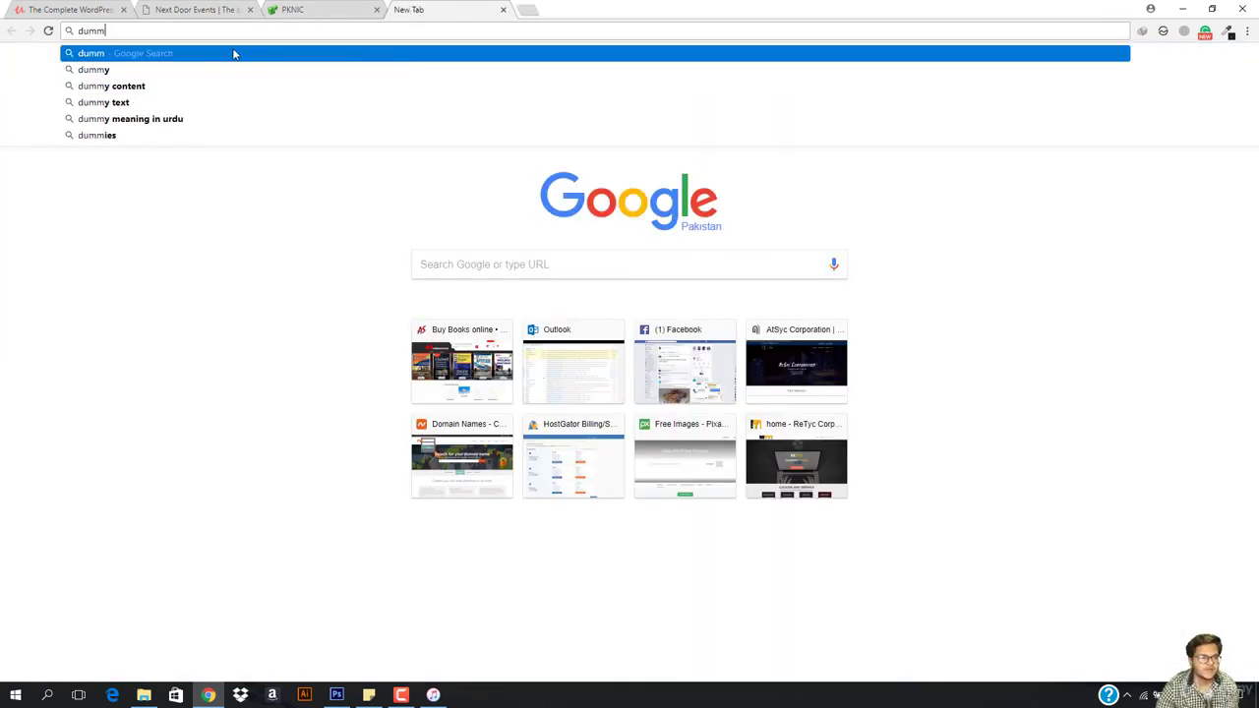
pyautogui.click(174, 86)
pyautogui.click(377, 10)
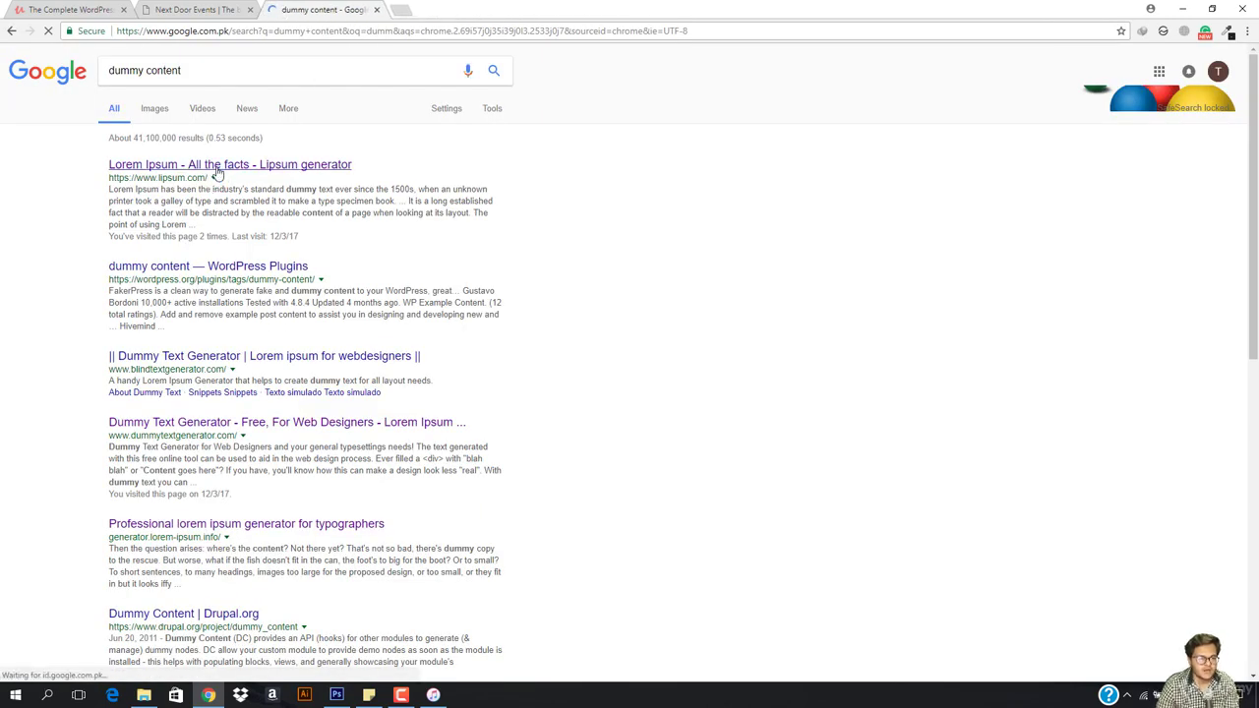
# Generate Lorem Ipsum text on lipsum.com and paste its first three sentences into the blurb's content
pyautogui.click(217, 166)
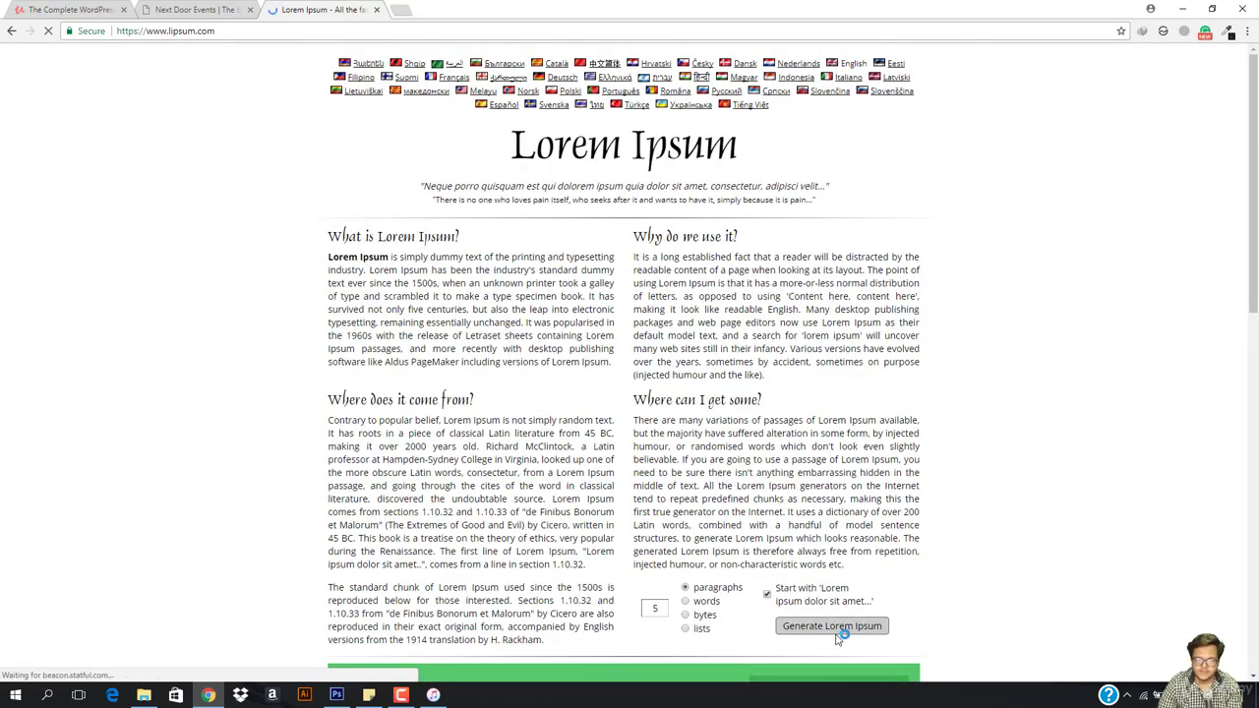
pyautogui.click(838, 637)
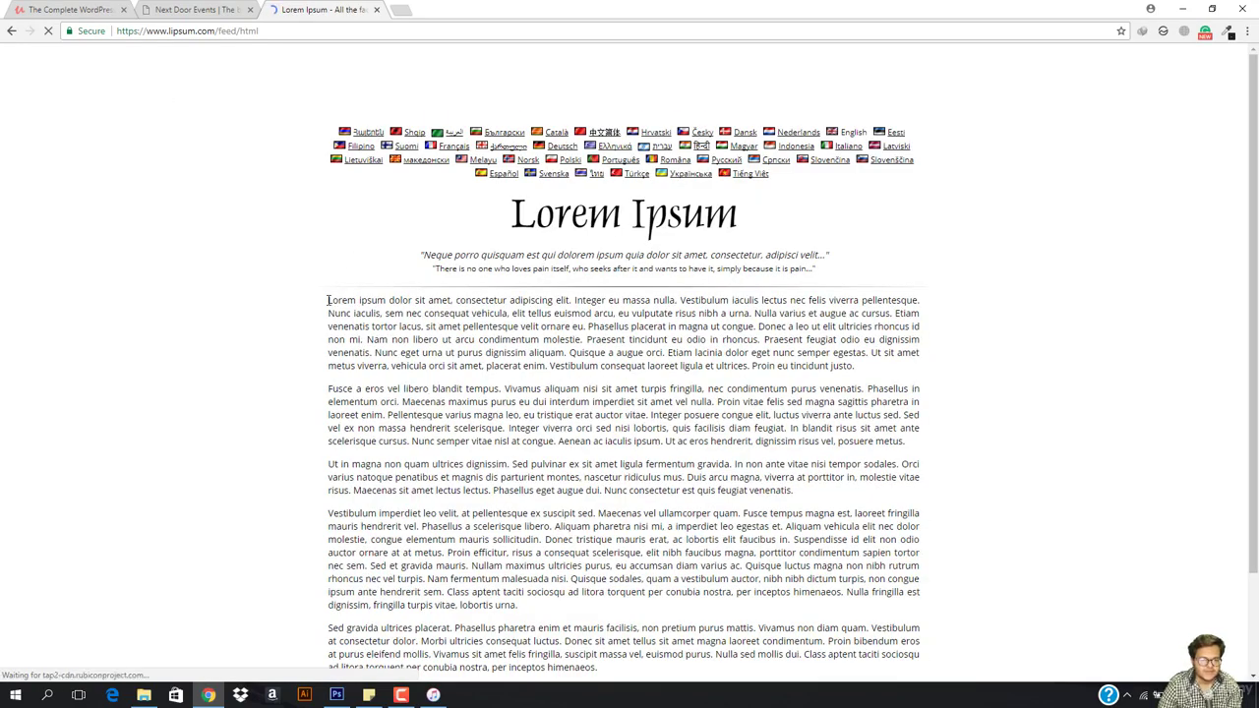
pyautogui.moveTo(328, 300); pyautogui.dragTo(921, 301)
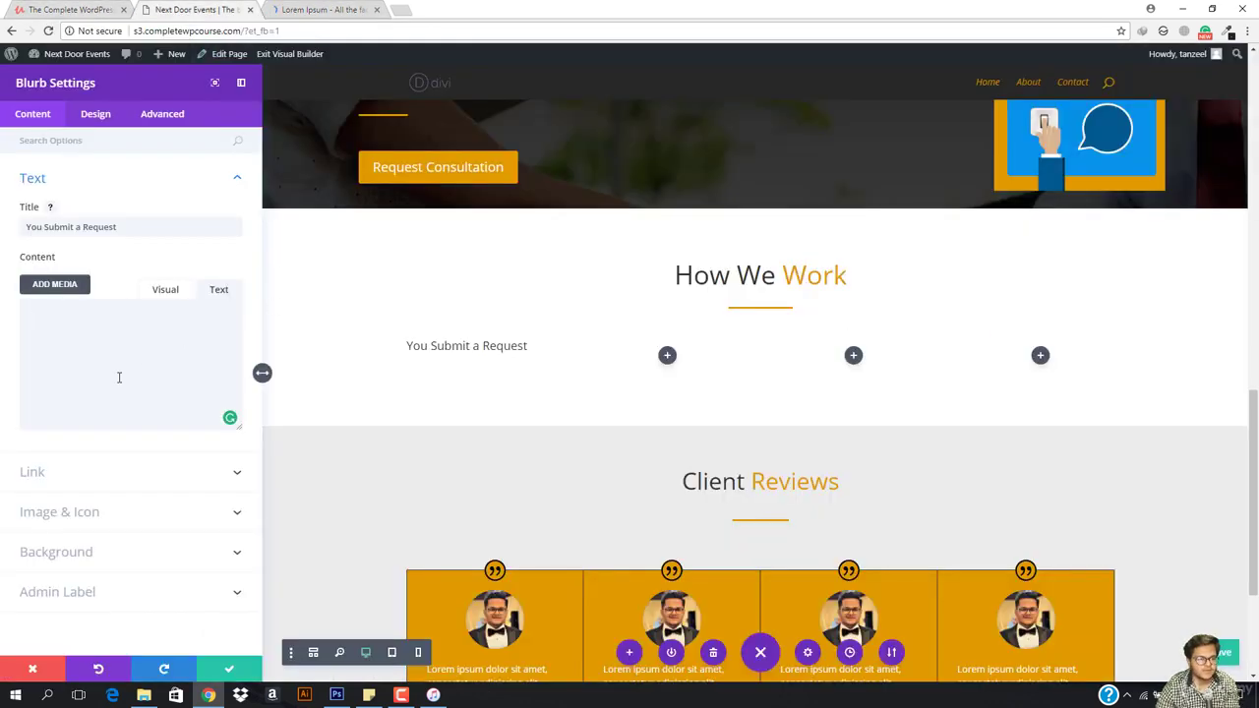
pyautogui.write('Lorem ipsum dolor sit amet, consectetur adipiscing elit. Integer eu massa nulla. Vestibulum iaculis lectus nec felis viverra pellentesque.')
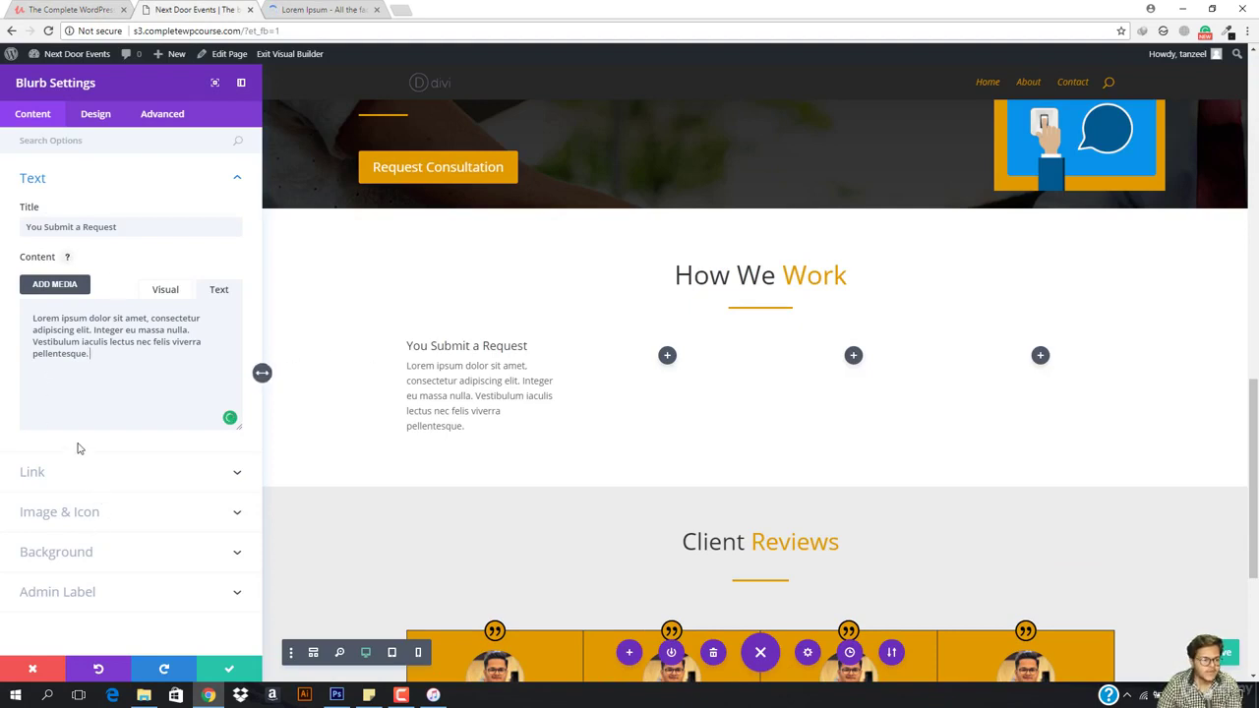
# Show the blurb's image and icon options, switch to Pixabay and search for transparent images matching "submit"
pyautogui.click(94, 518)
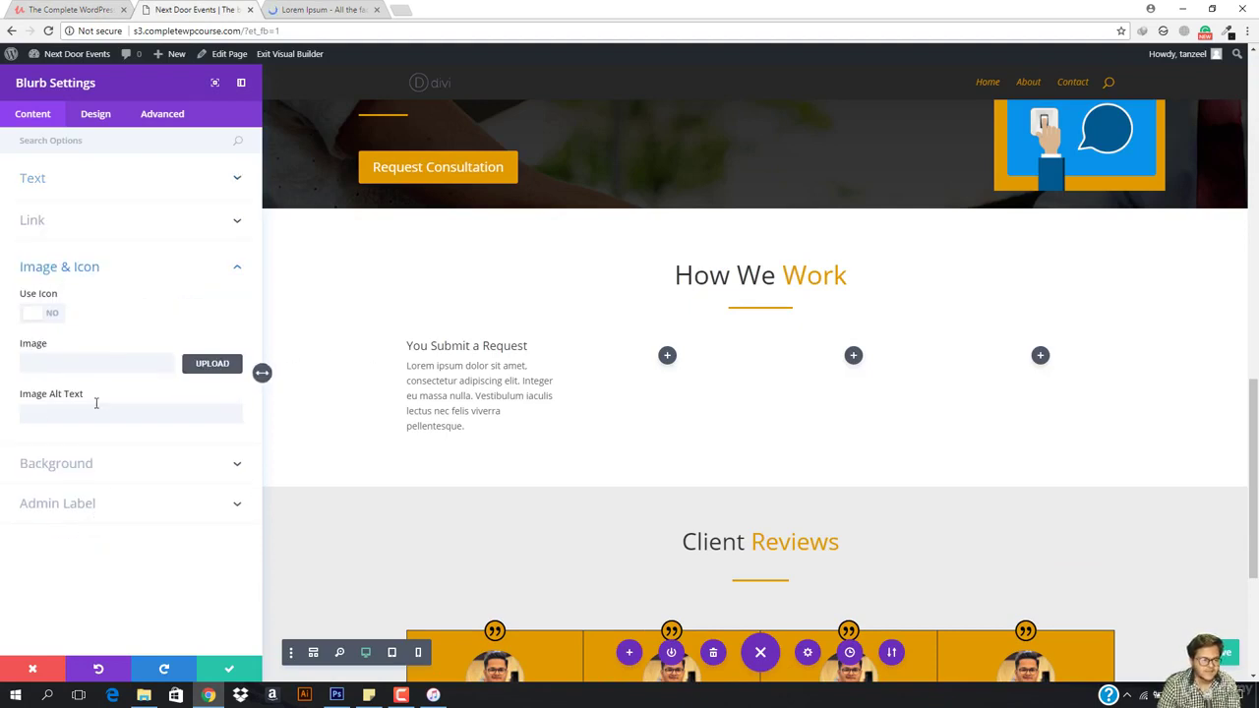
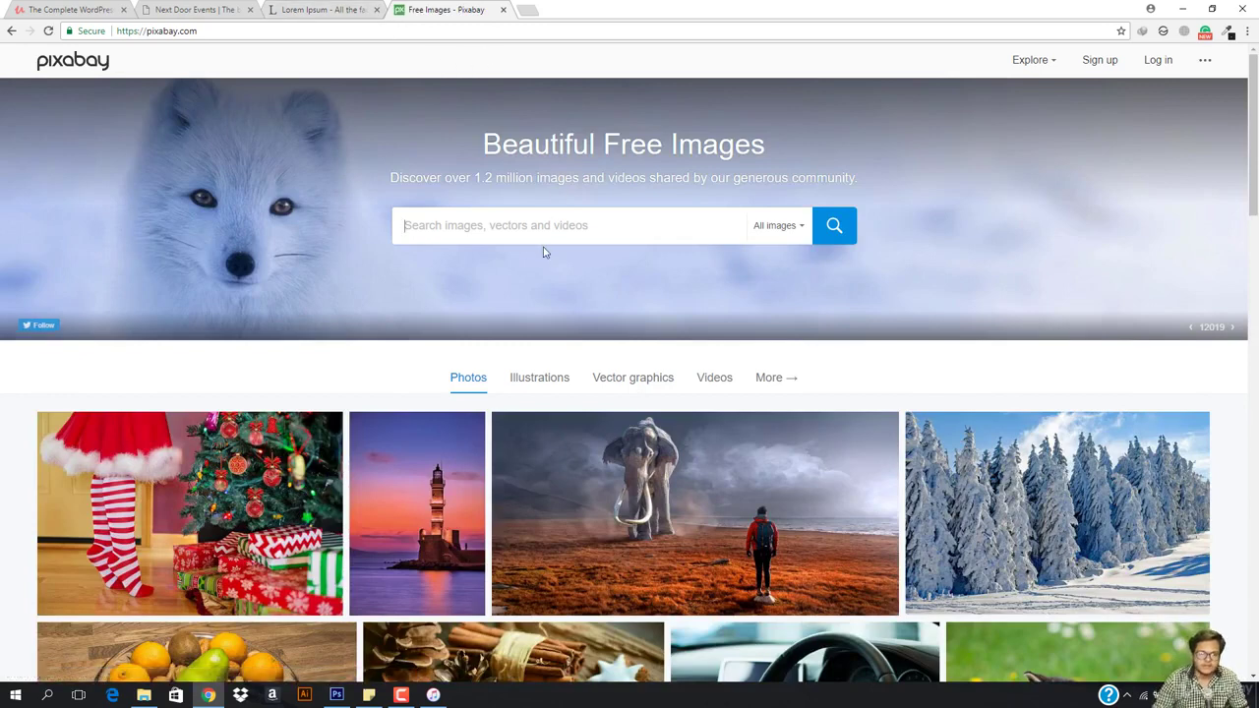
pyautogui.click(772, 225)
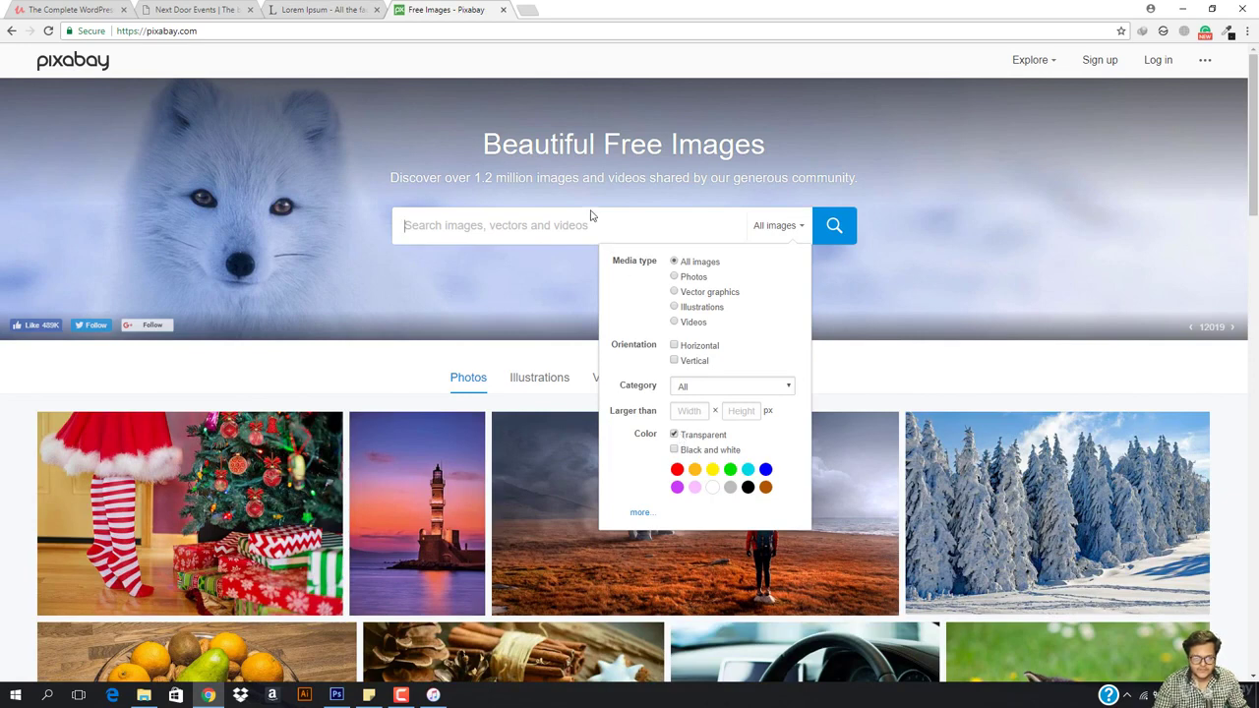
pyautogui.write('submit')
pyautogui.press('Return')
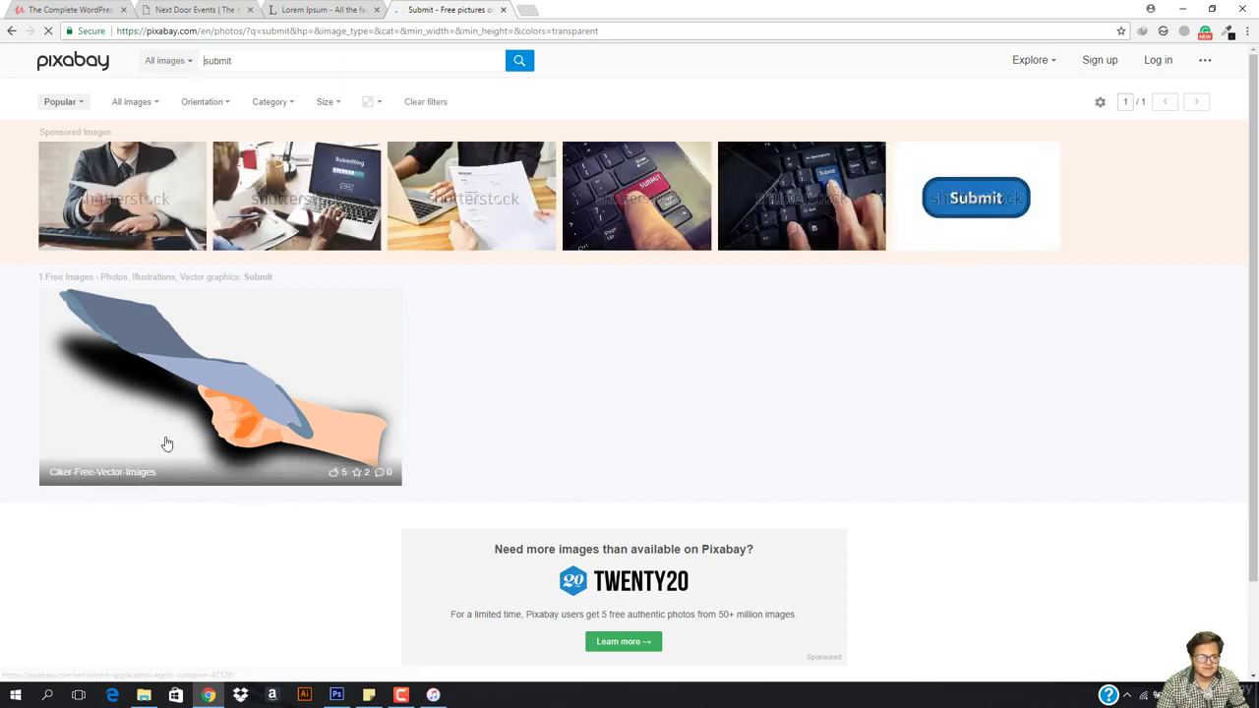
# Search Pixabay for transparent images matching "request" and look through the results for a suitable picture
pyautogui.tripleClick(293, 63)
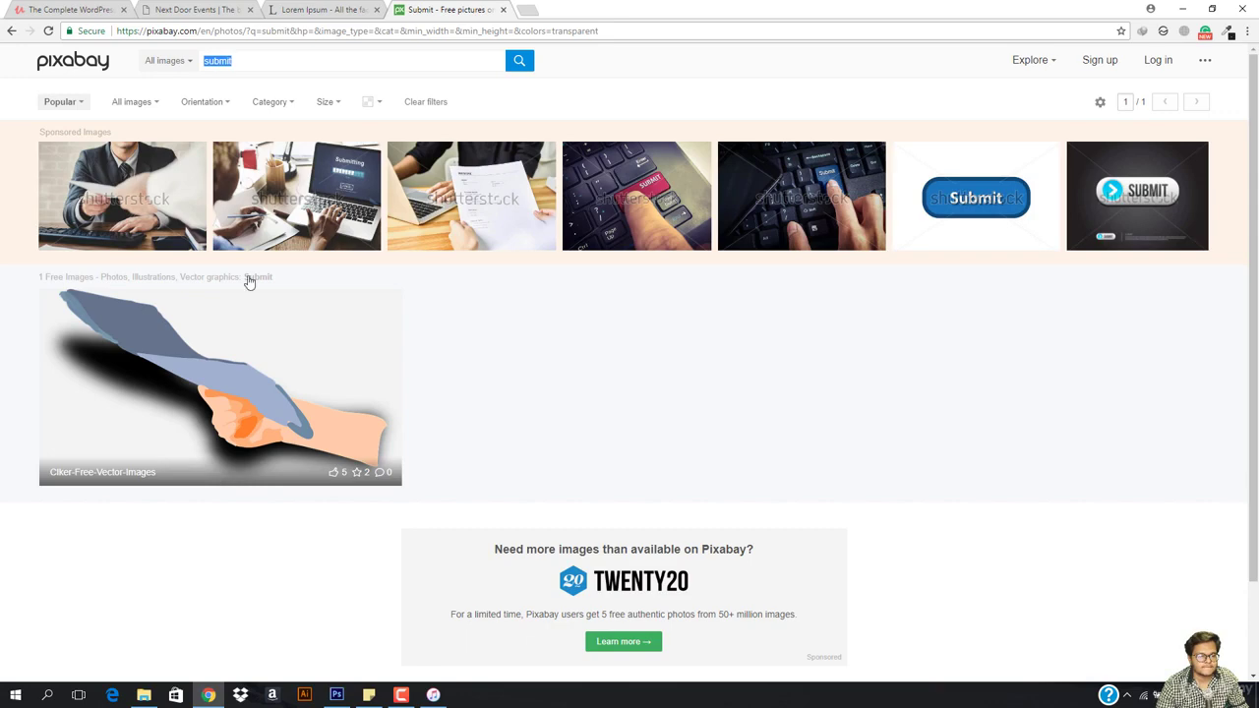
pyautogui.write('t')
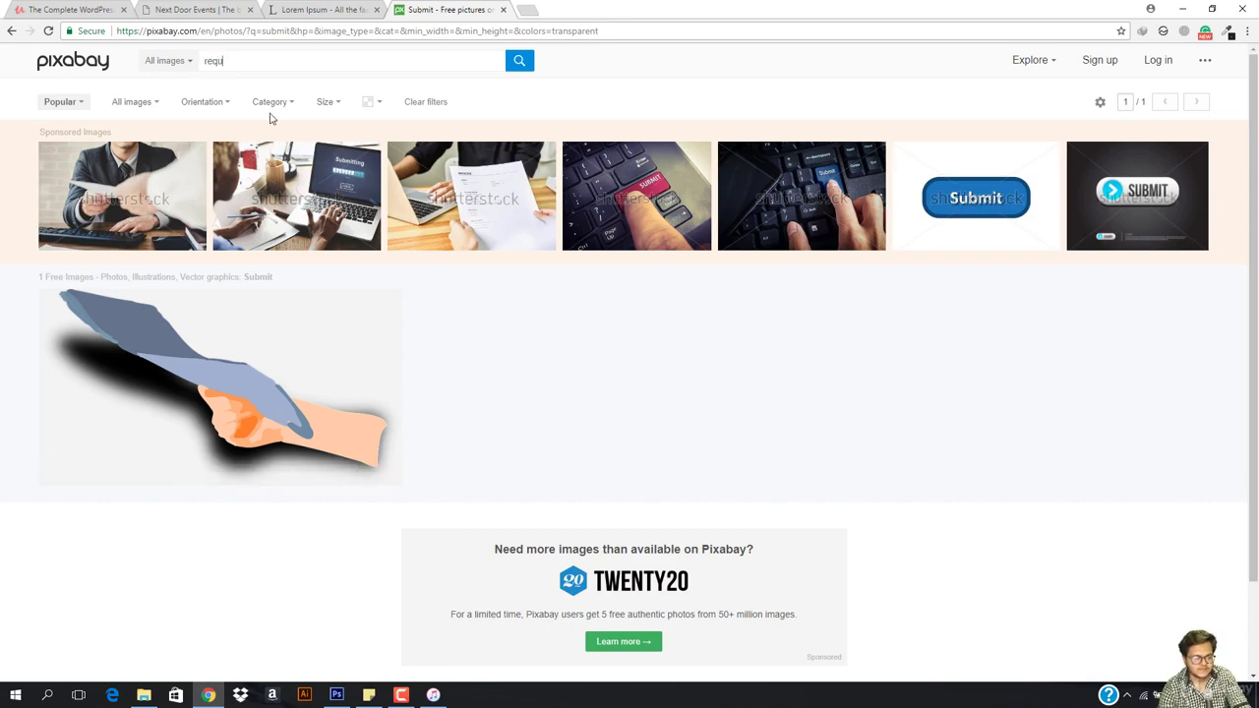
pyautogui.press('Return')
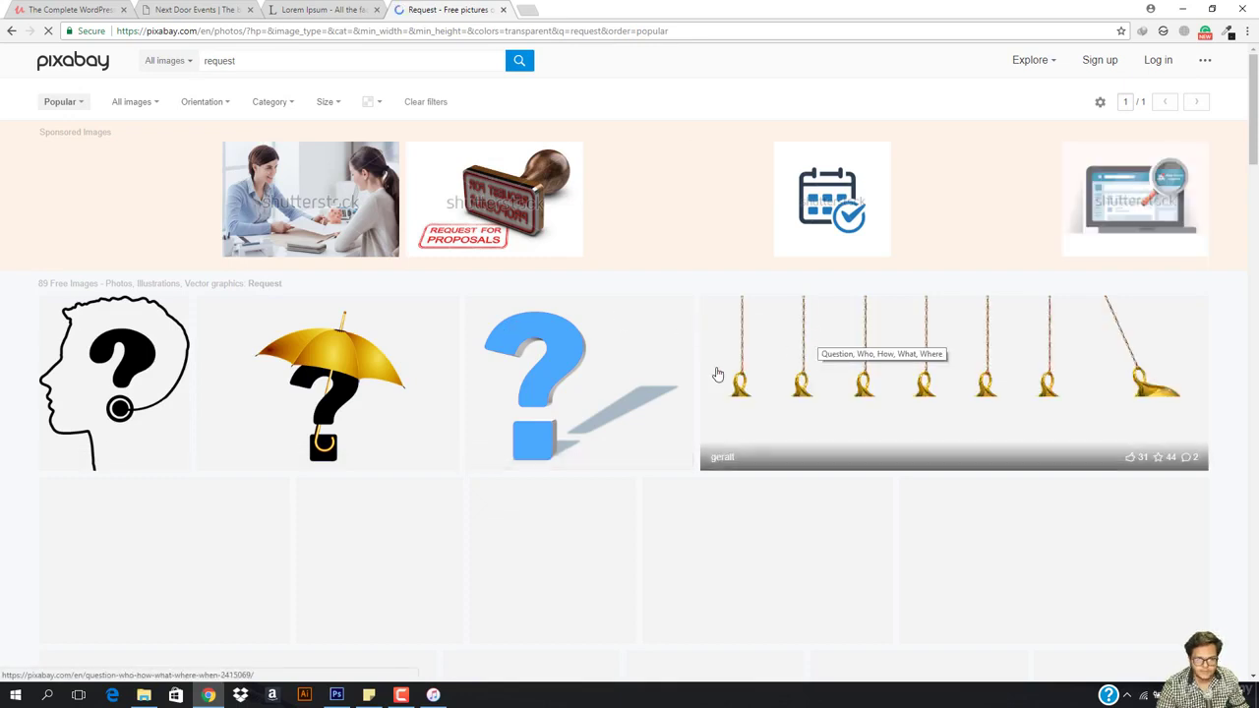
pyautogui.scroll(-2, 591, 374)
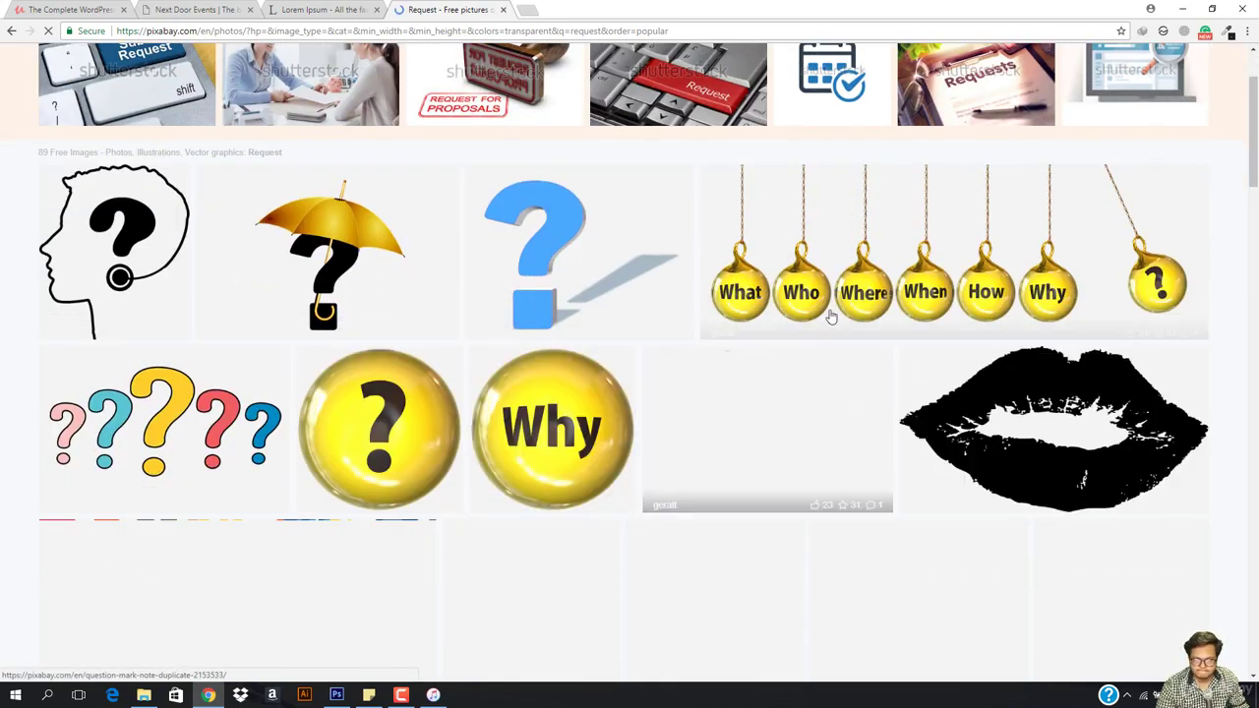
pyautogui.scroll(-2, 787, 418)
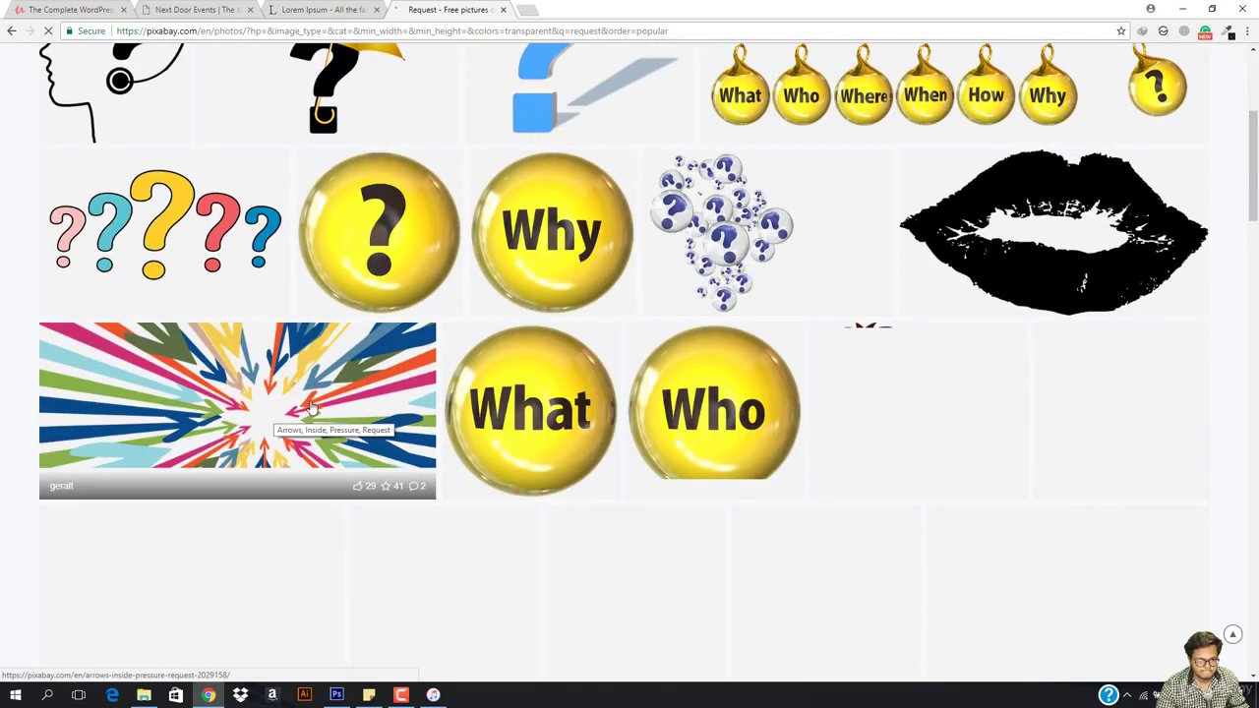
pyautogui.scroll(-1, 311, 407)
pyautogui.scroll(-1, 311, 408)
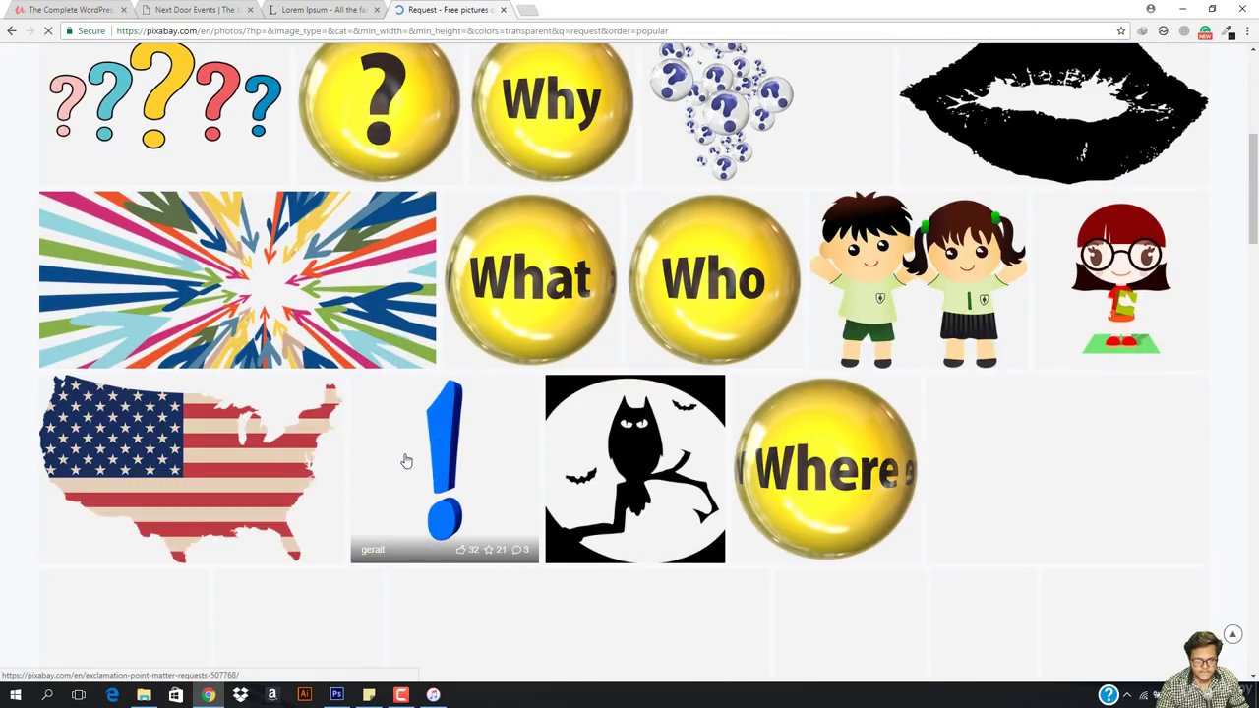
# Return to the Next Door Events page builder and make the blurb use an icon instead of an image
pyautogui.hotkey('ctrl', 'shift', 'Tab')
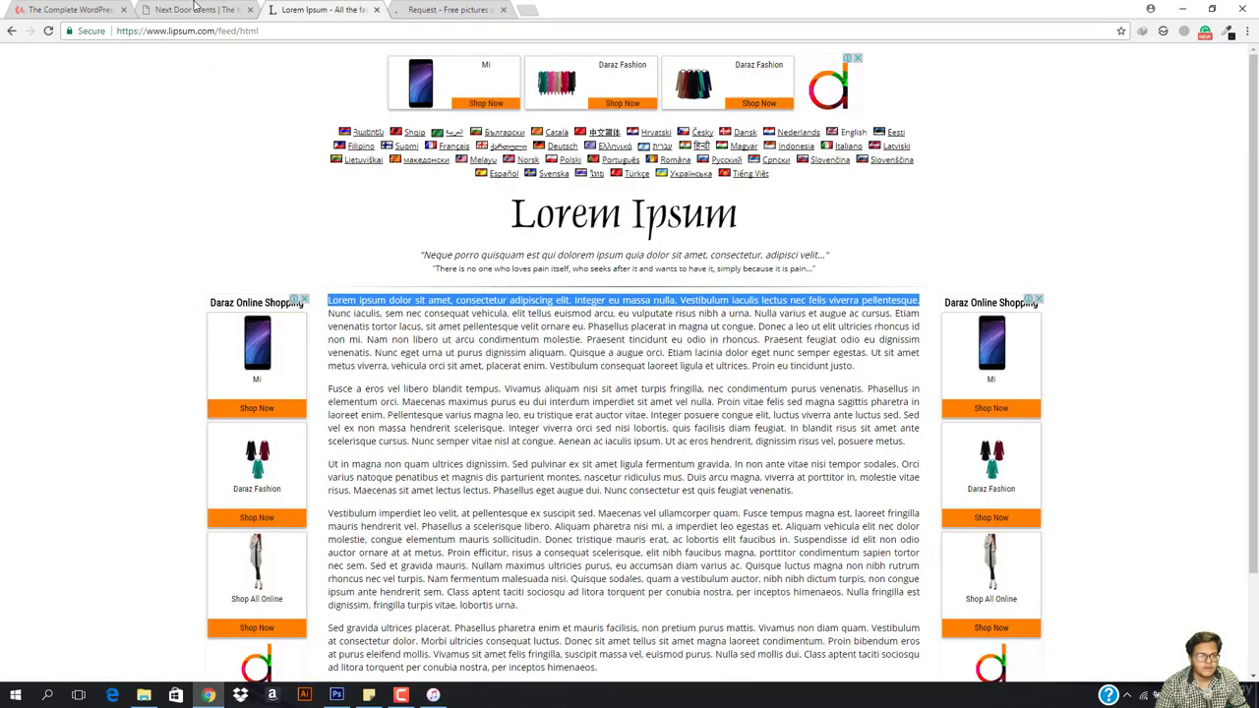
pyautogui.hotkey('ctrl', 'shift', 'Tab')
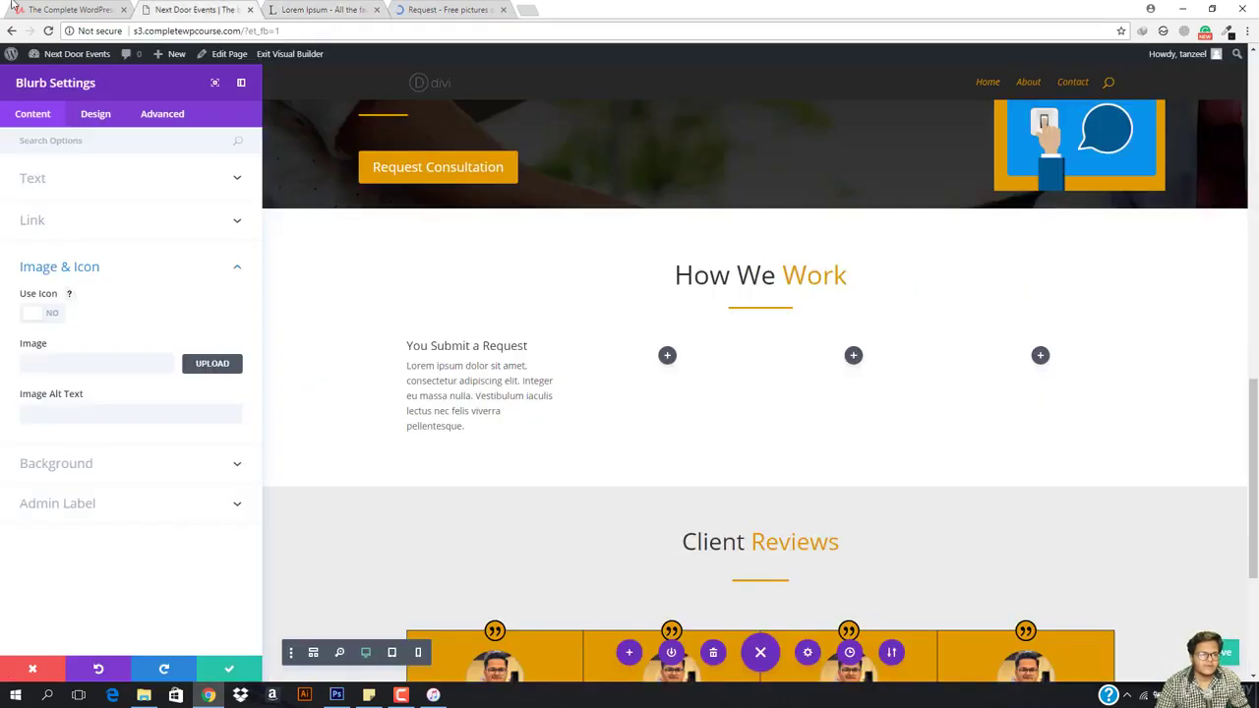
pyautogui.click(43, 315)
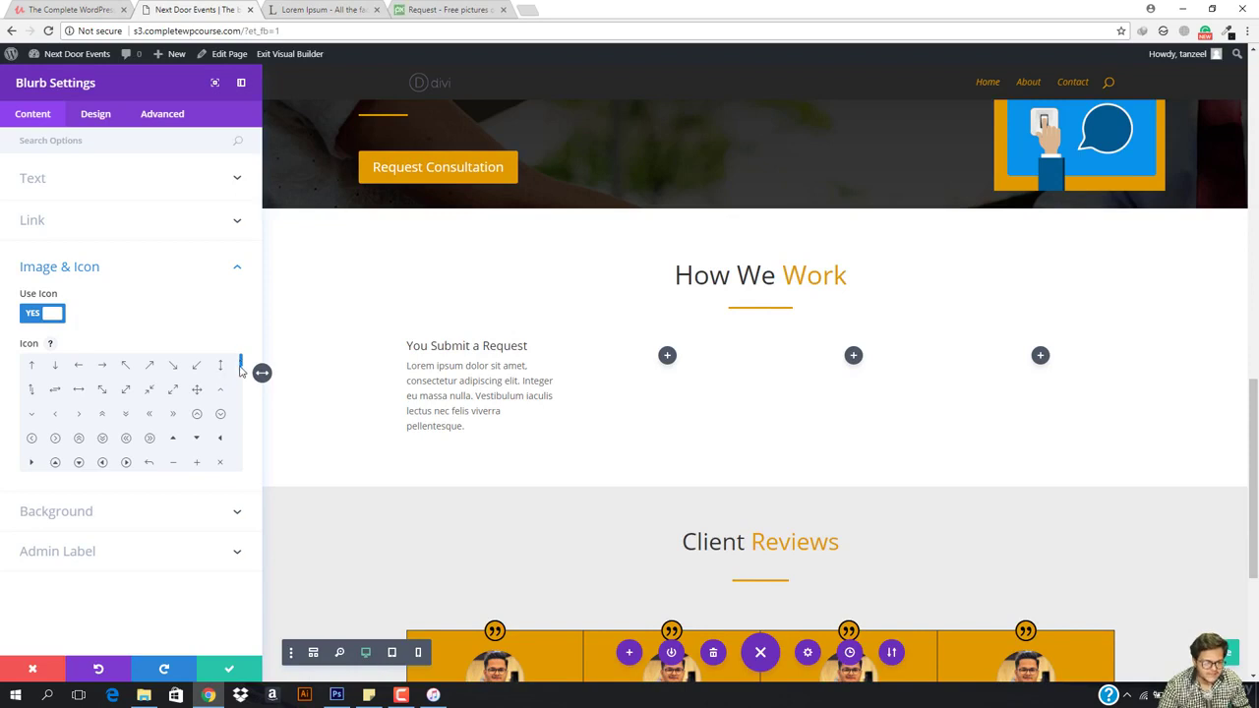
# Choose the stacked documents icon for the blurb, checking the icons already used in the Our Services section
pyautogui.scroll(-5, 241, 371)
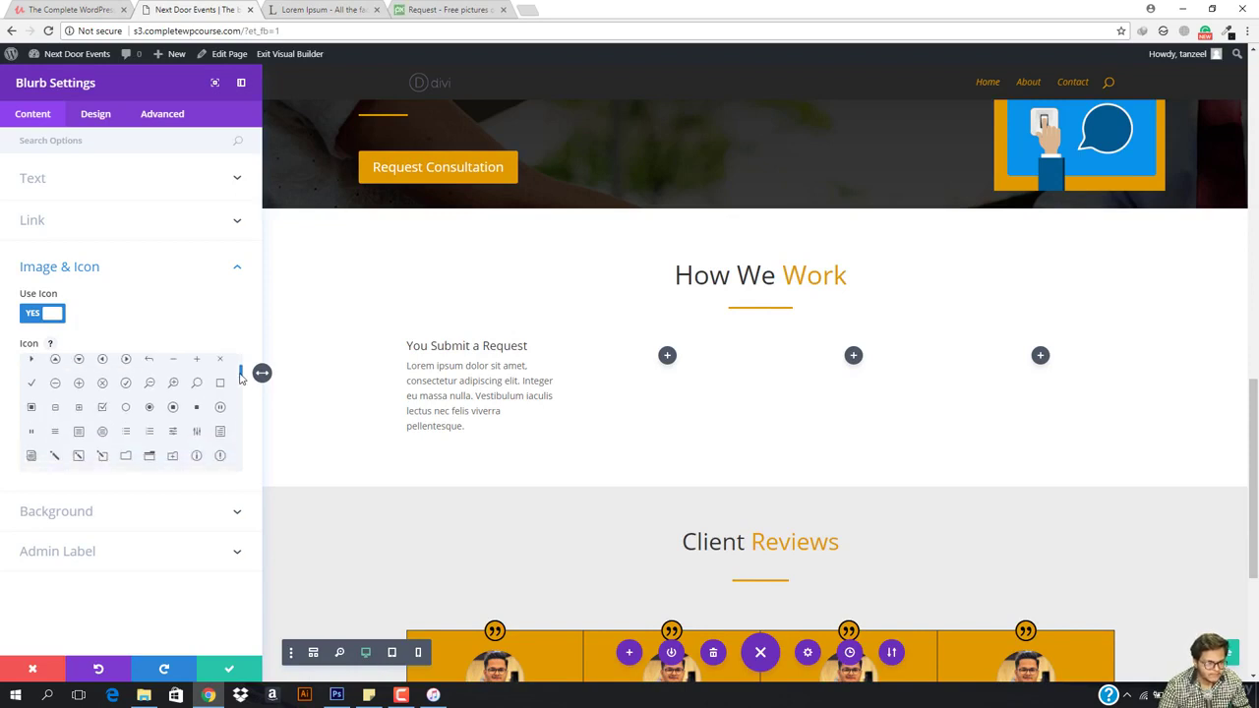
pyautogui.scroll(-2, 240, 378)
pyautogui.moveTo(240, 377); pyautogui.dragTo(242, 367)
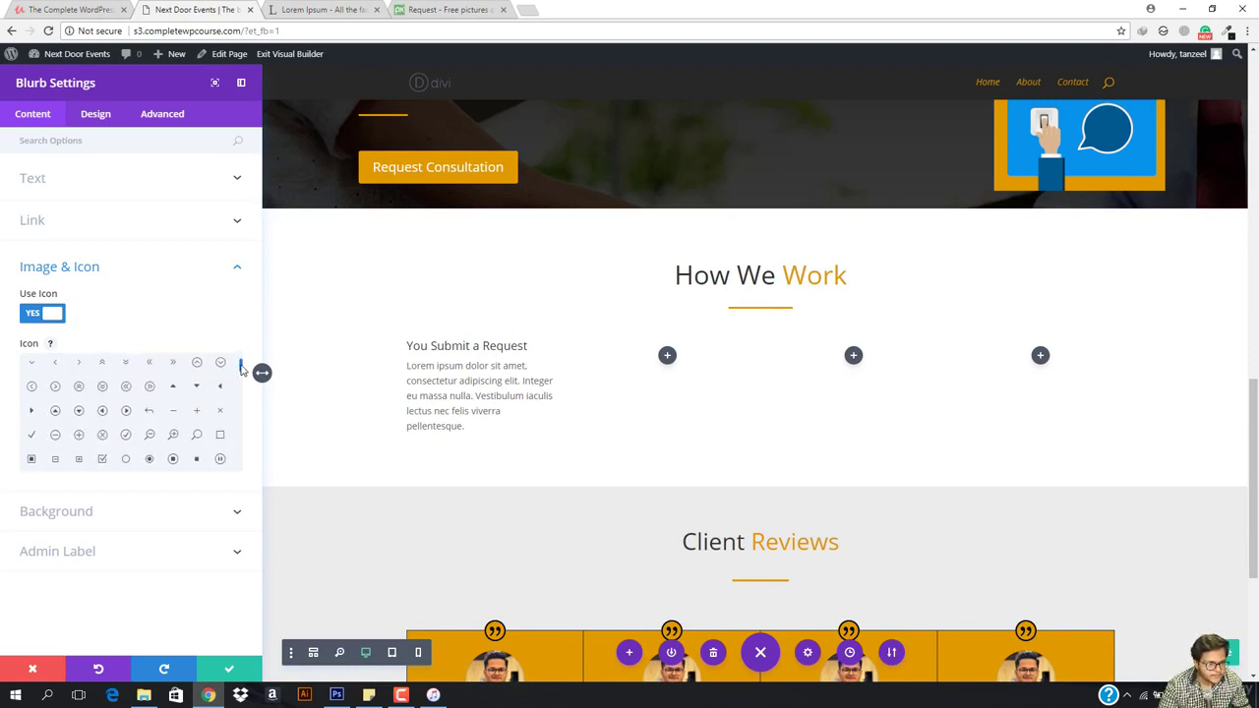
pyautogui.scroll(-1, 242, 369)
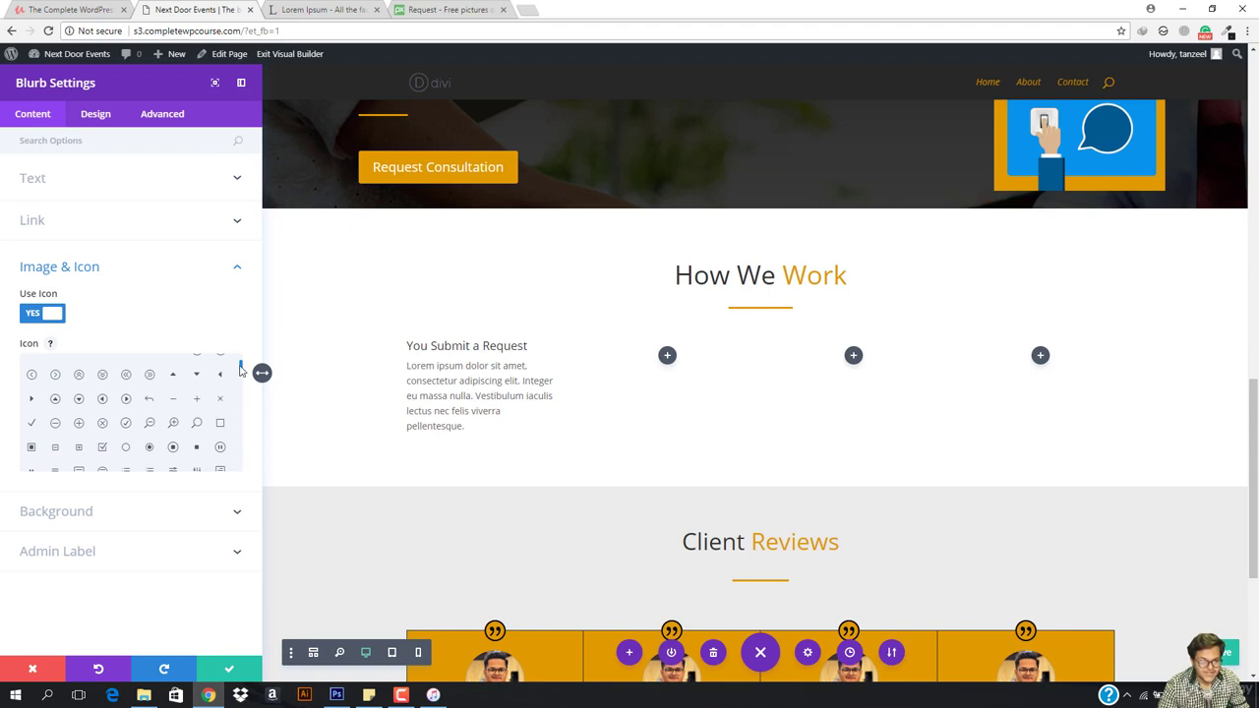
pyautogui.scroll(-2, 240, 372)
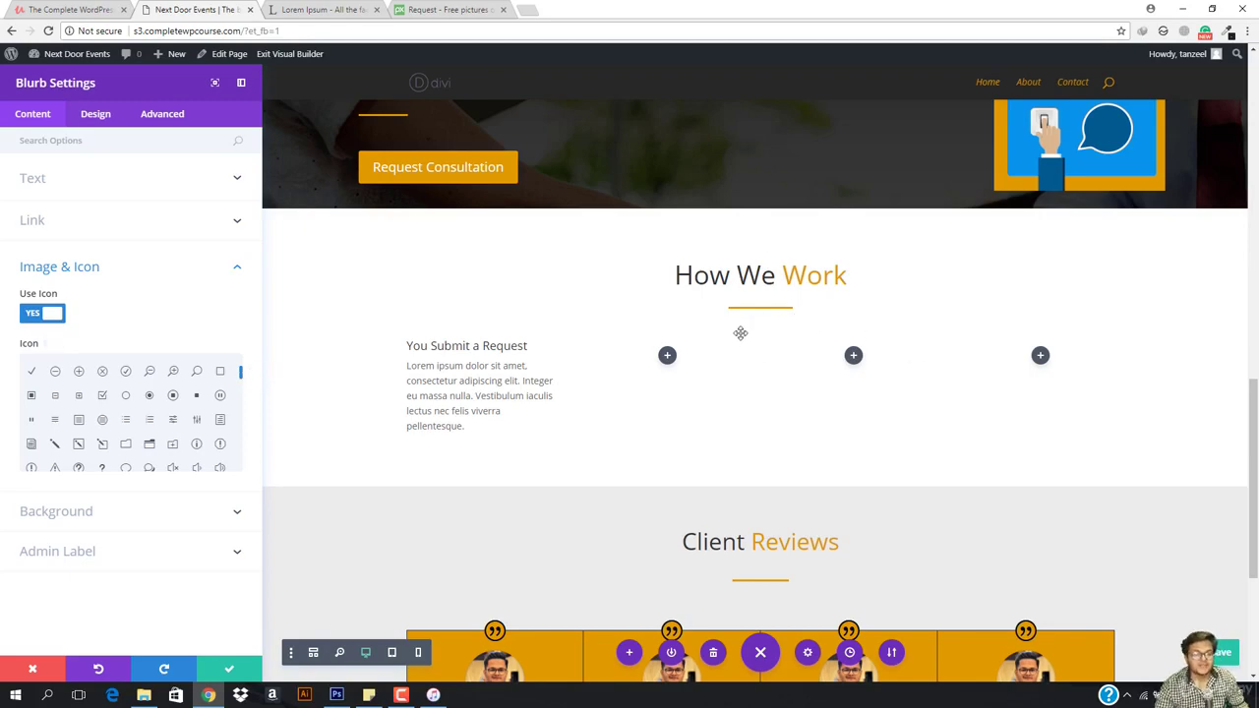
pyautogui.scroll(8, 833, 329)
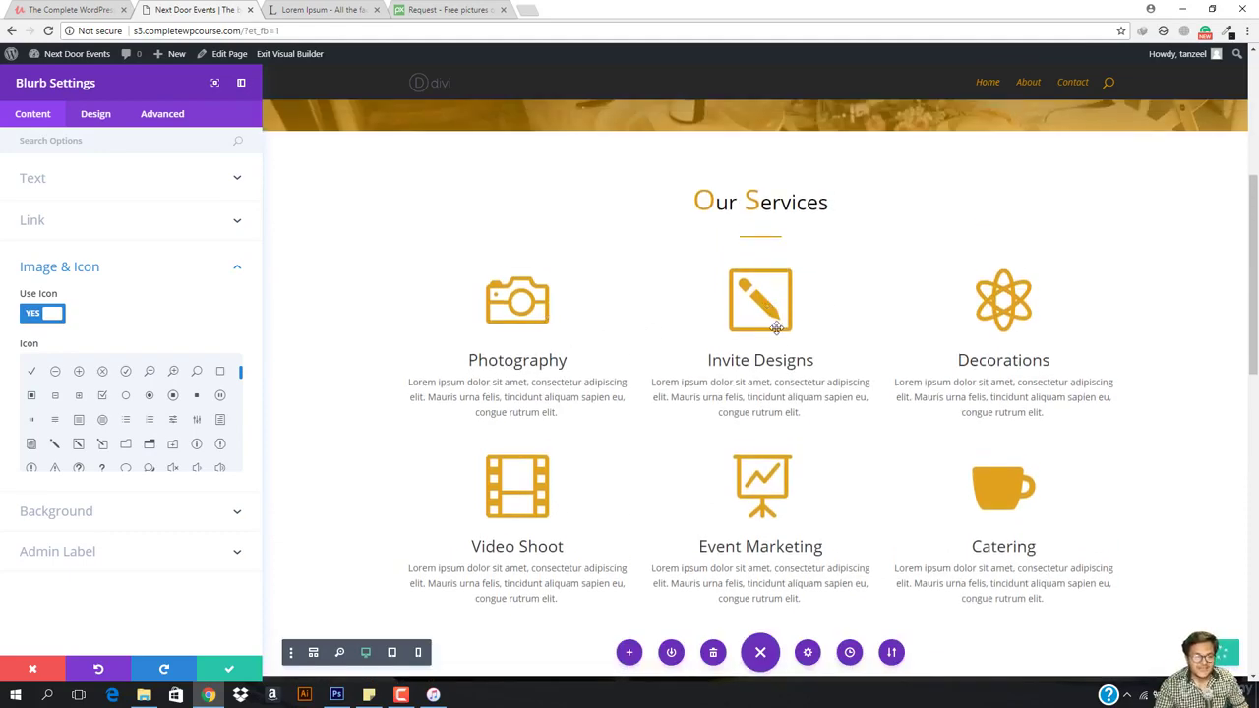
pyautogui.scroll(-6, 773, 318)
pyautogui.scroll(-1, 779, 343)
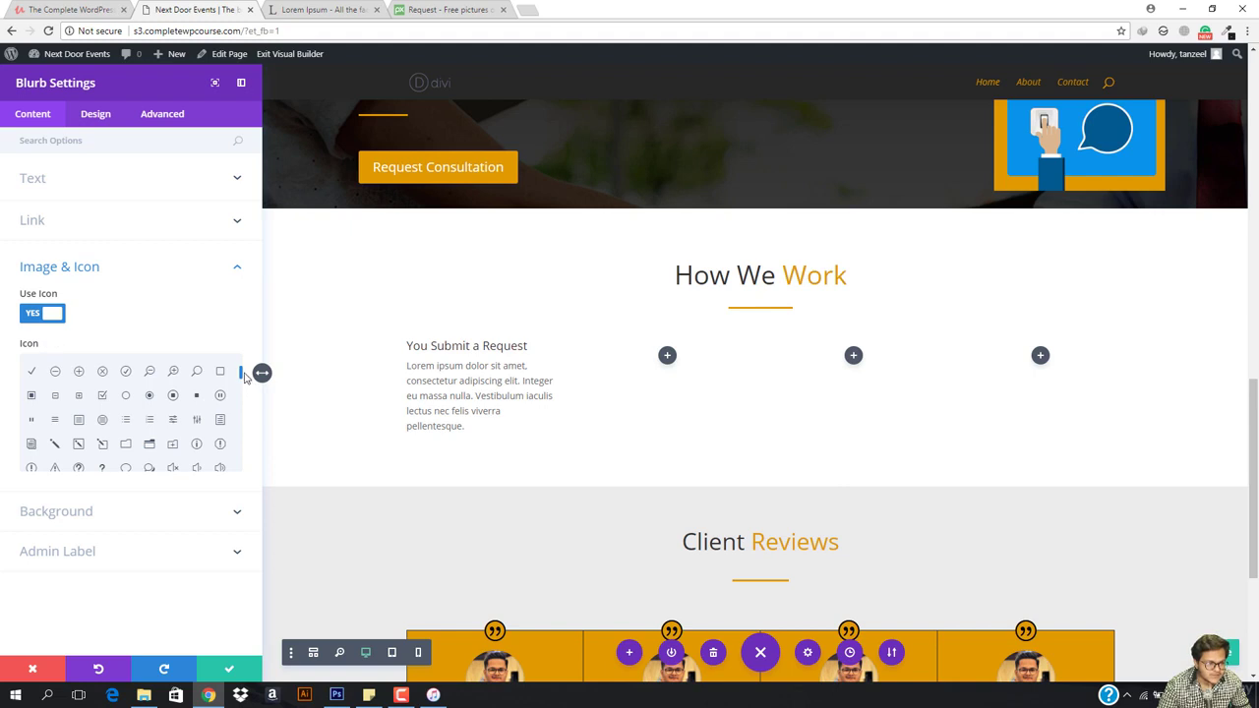
pyautogui.moveTo(242, 376); pyautogui.dragTo(243, 378)
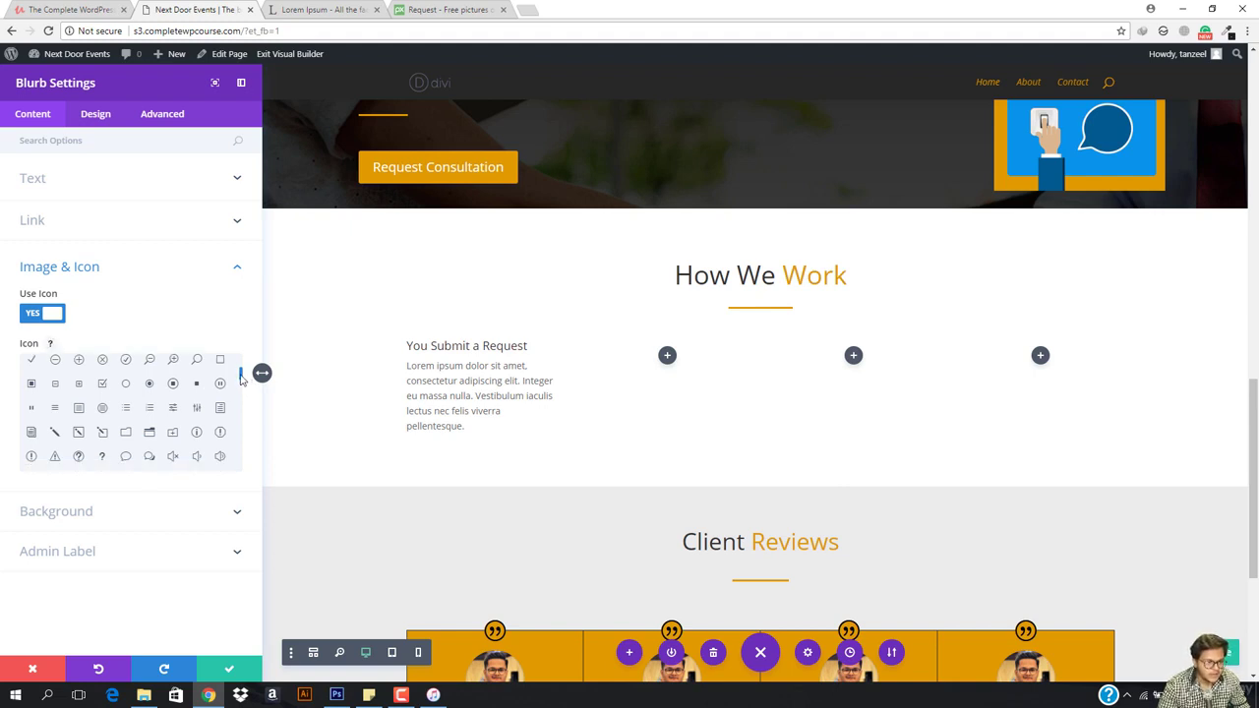
pyautogui.moveTo(242, 379); pyautogui.dragTo(240, 386)
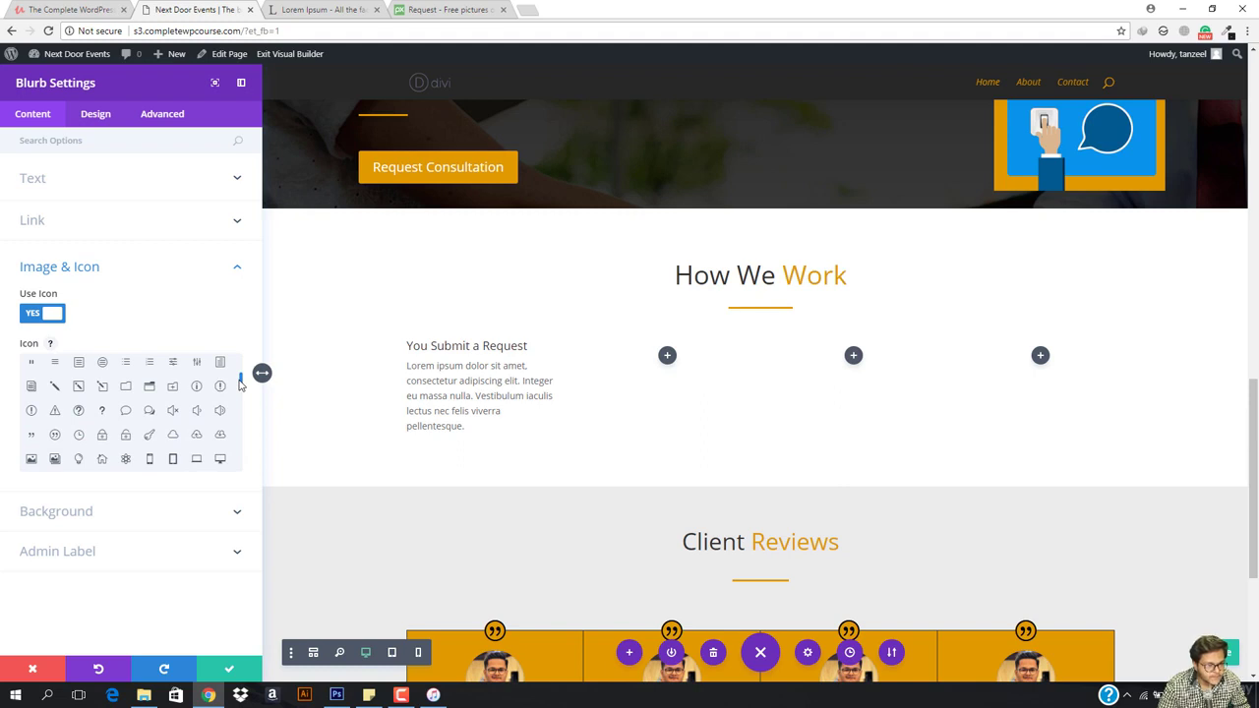
pyautogui.click(32, 388)
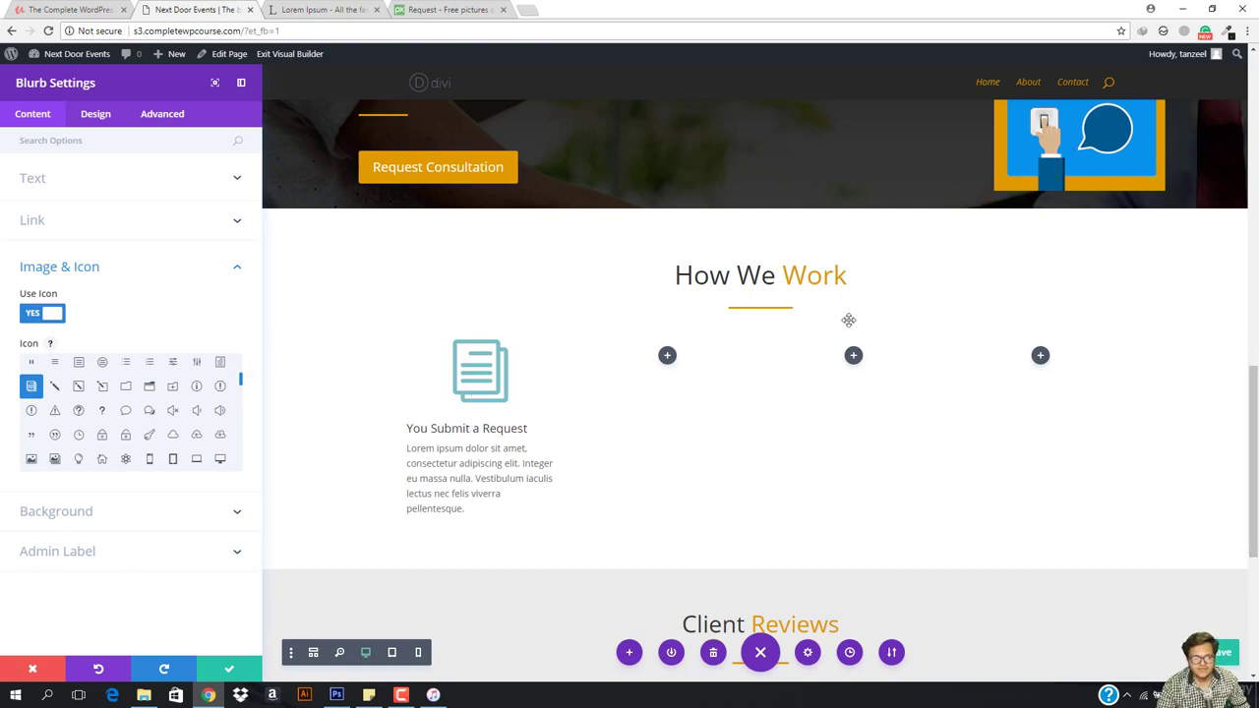
# Color the blurb's icon with the orange palette swatch and lower its saturation to a lighter orange
pyautogui.click(98, 114)
pyautogui.click(101, 187)
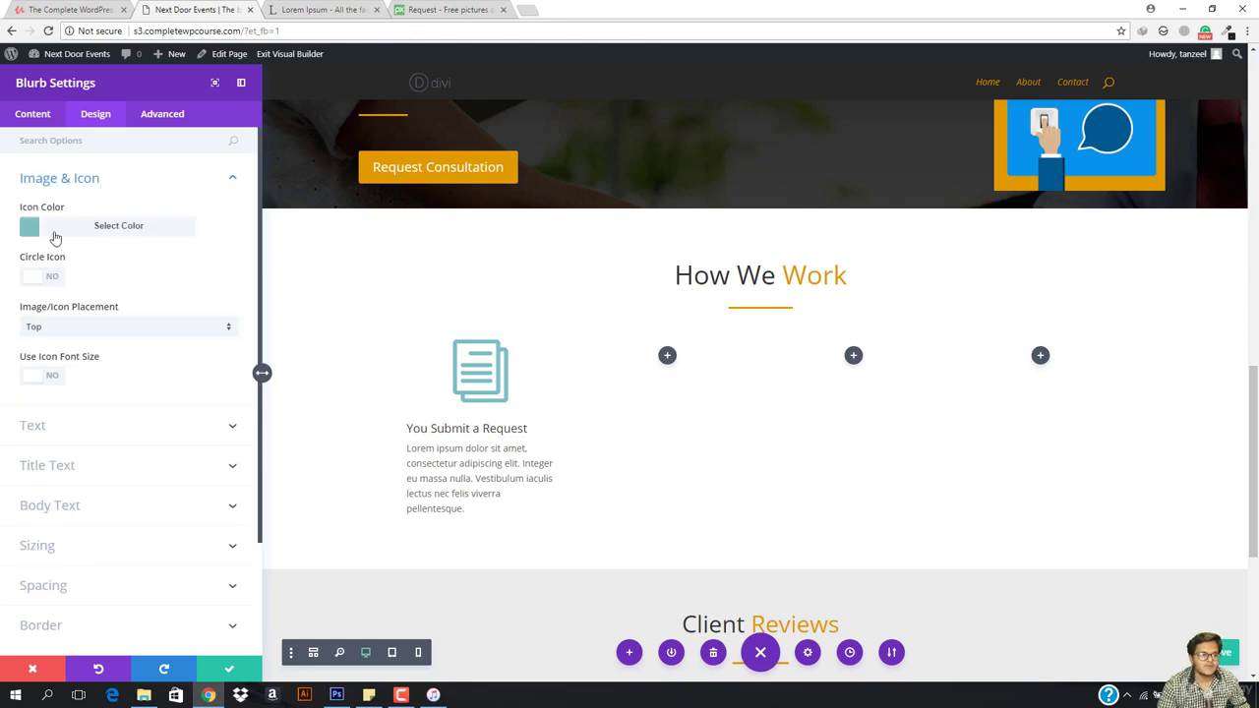
pyautogui.click(59, 239)
pyautogui.click(115, 374)
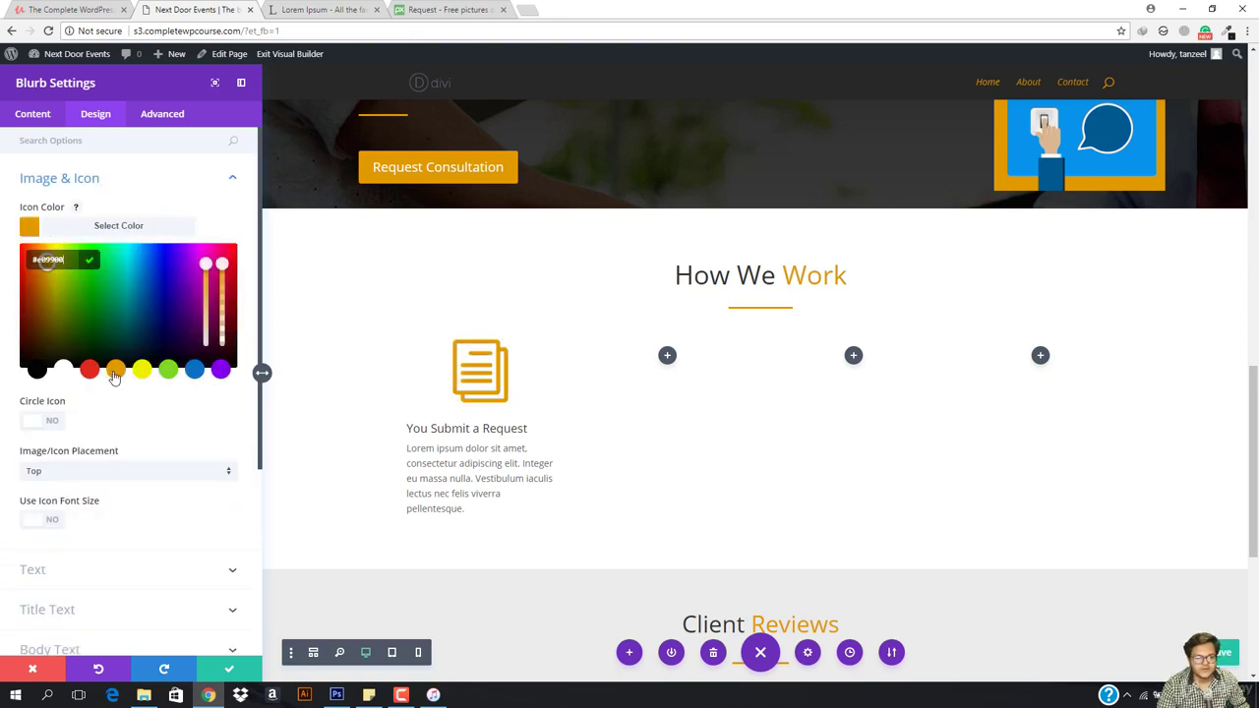
pyautogui.moveTo(208, 262); pyautogui.dragTo(207, 298)
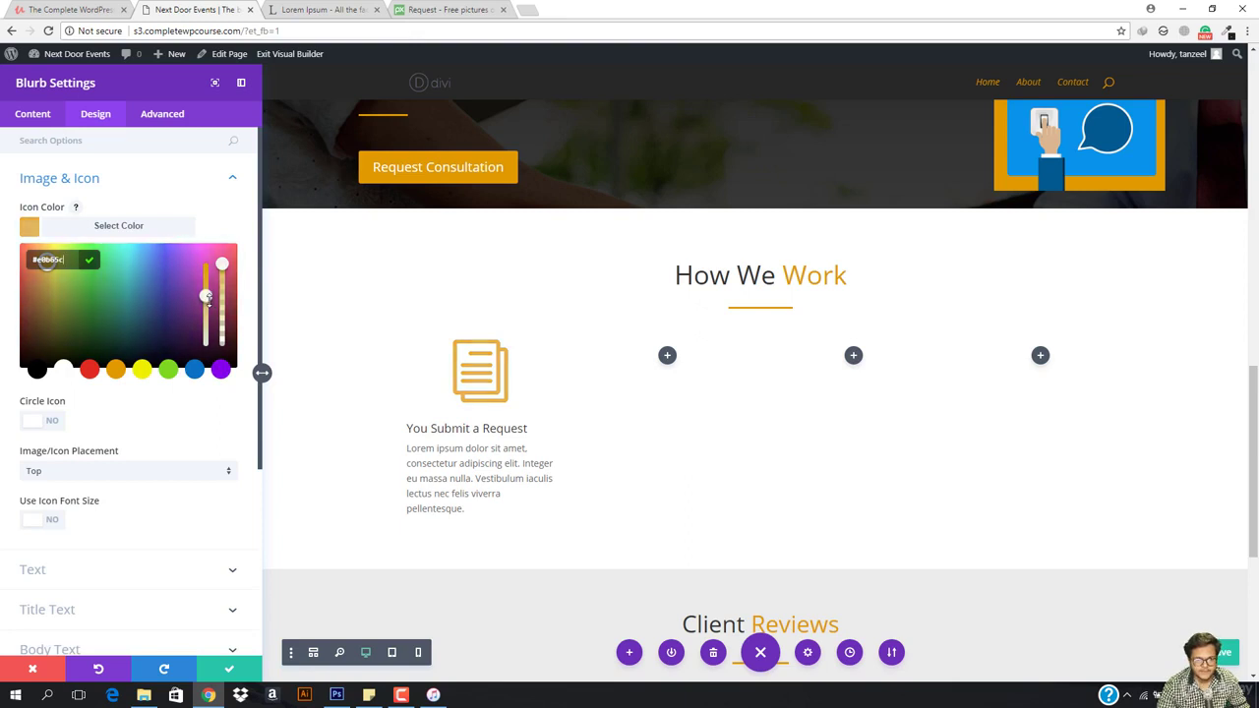
pyautogui.click(108, 231)
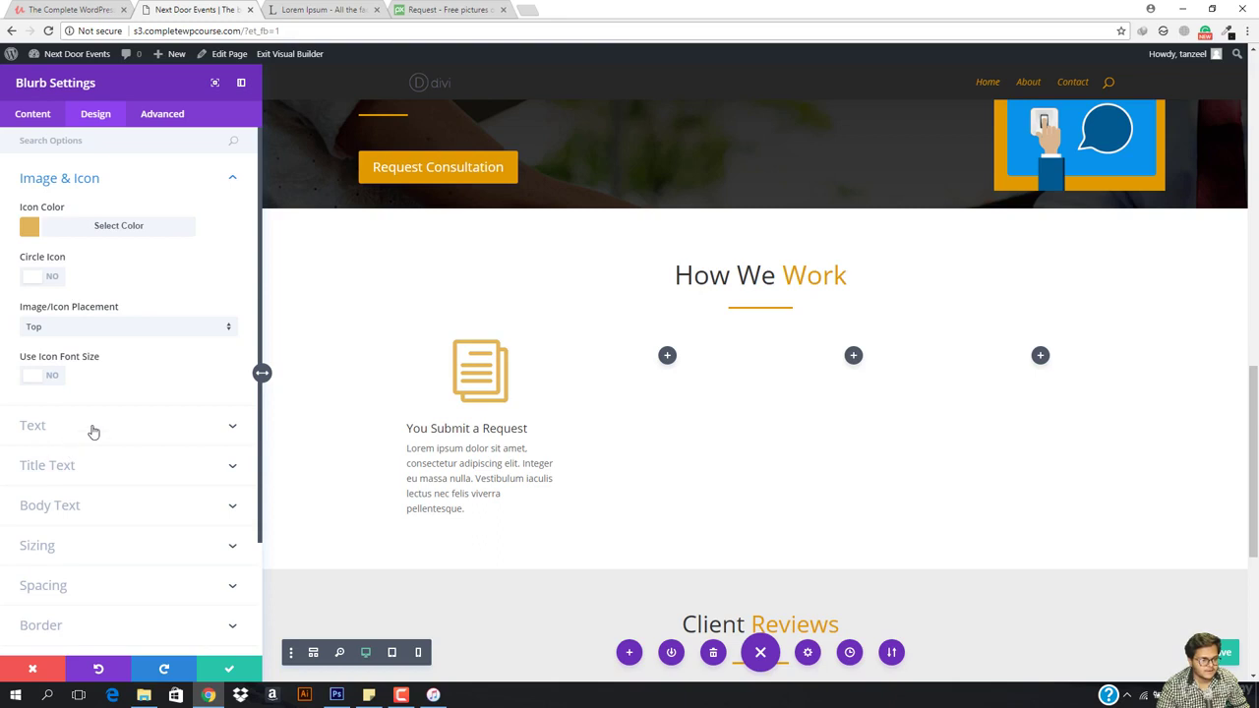
# Set the blurb's text orientation to centered, and try the justified orientation as well
pyautogui.click(90, 467)
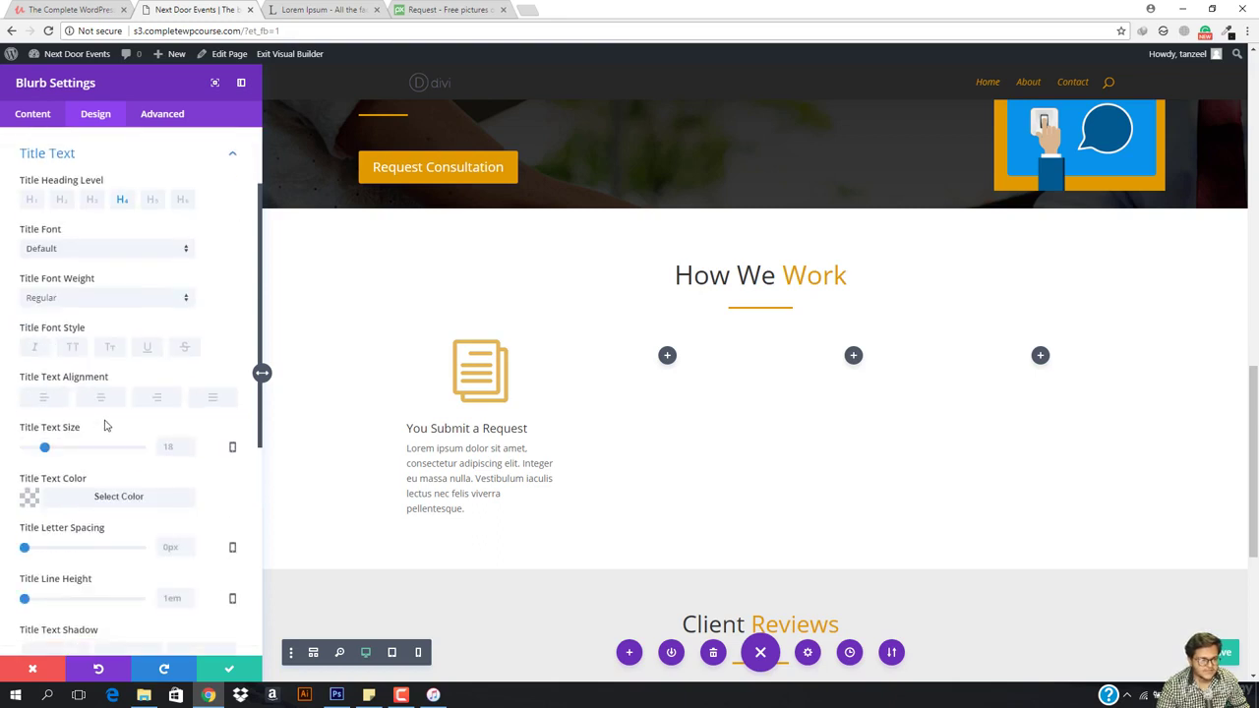
pyautogui.click(195, 153)
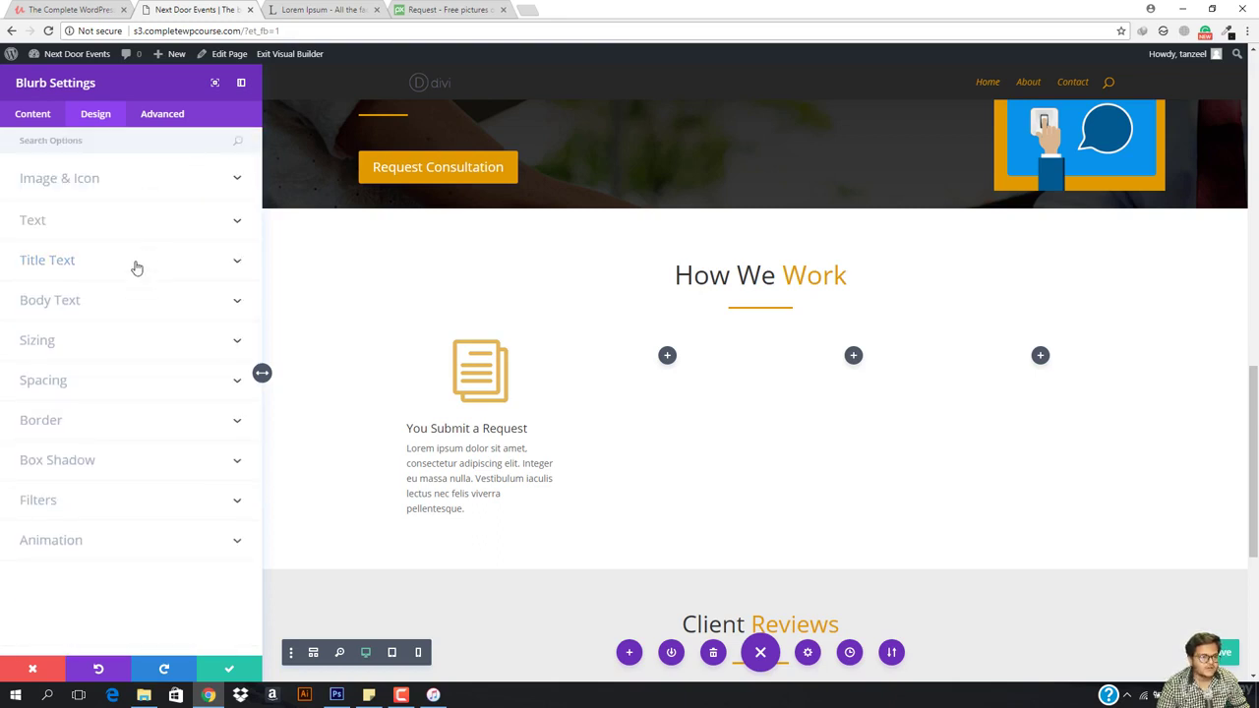
pyautogui.click(111, 216)
pyautogui.click(102, 254)
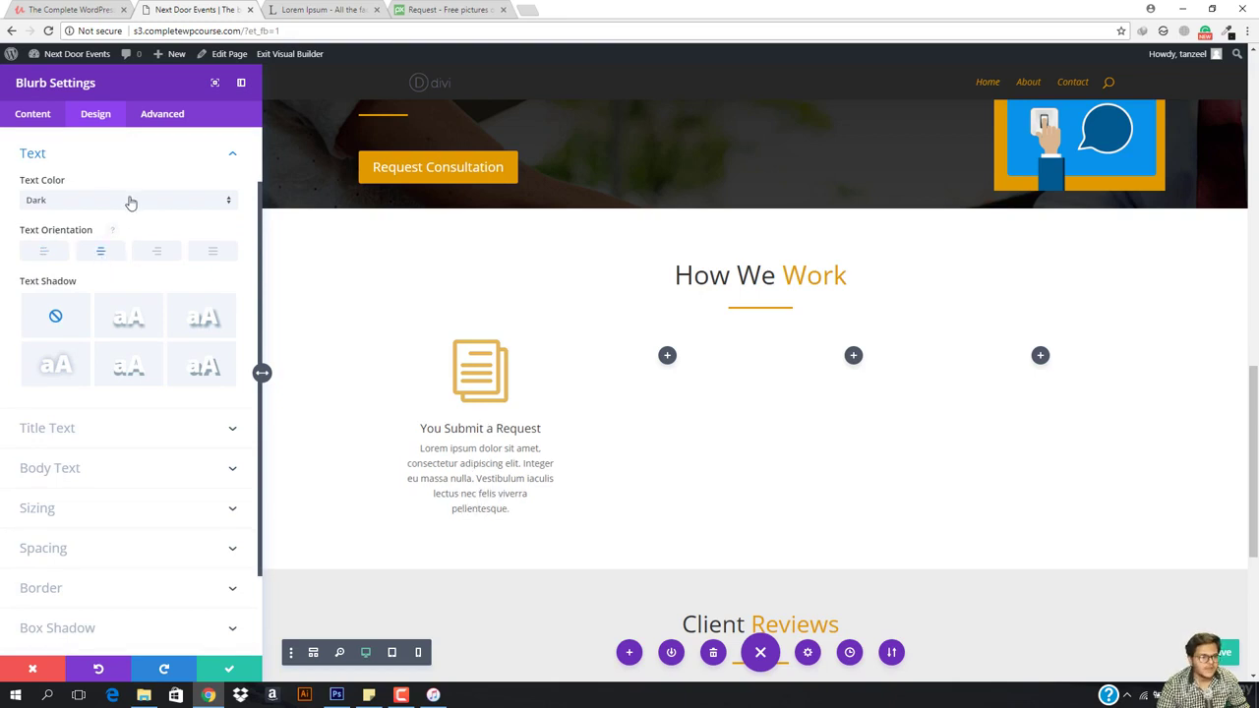
pyautogui.click(223, 252)
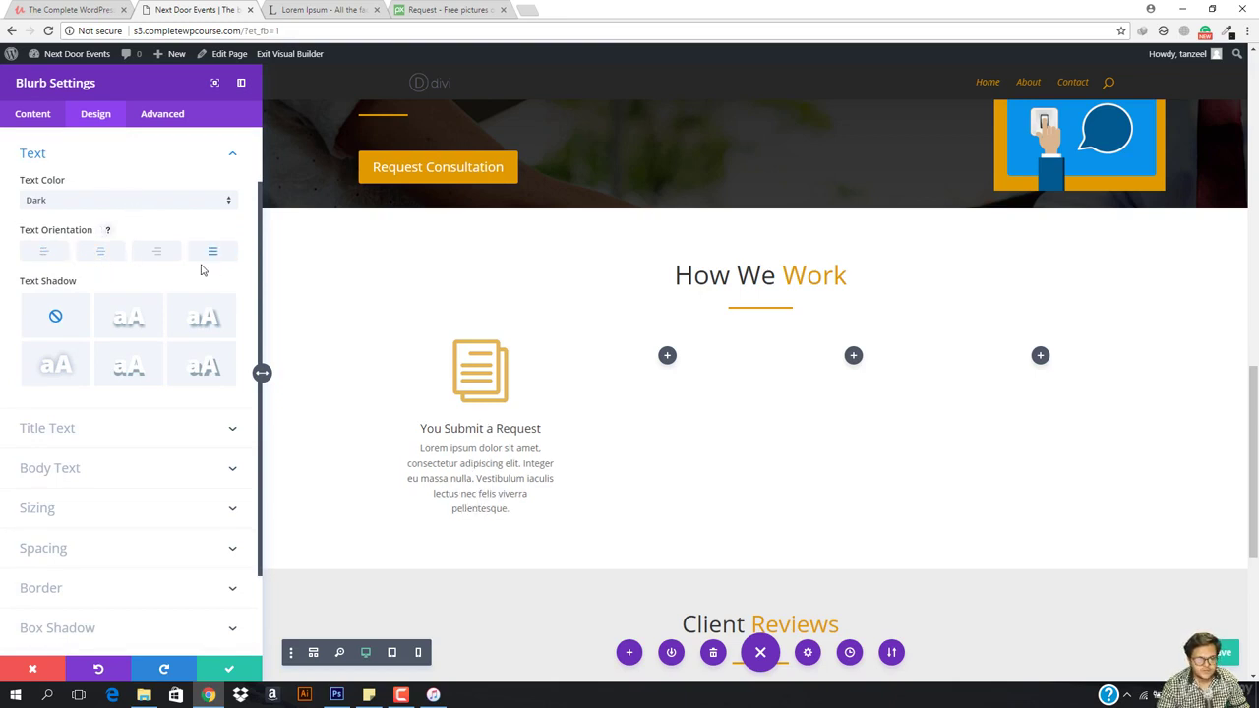
pyautogui.click(90, 157)
# Set the blurb's title text size to 22px and collapse the title text settings
pyautogui.click(85, 262)
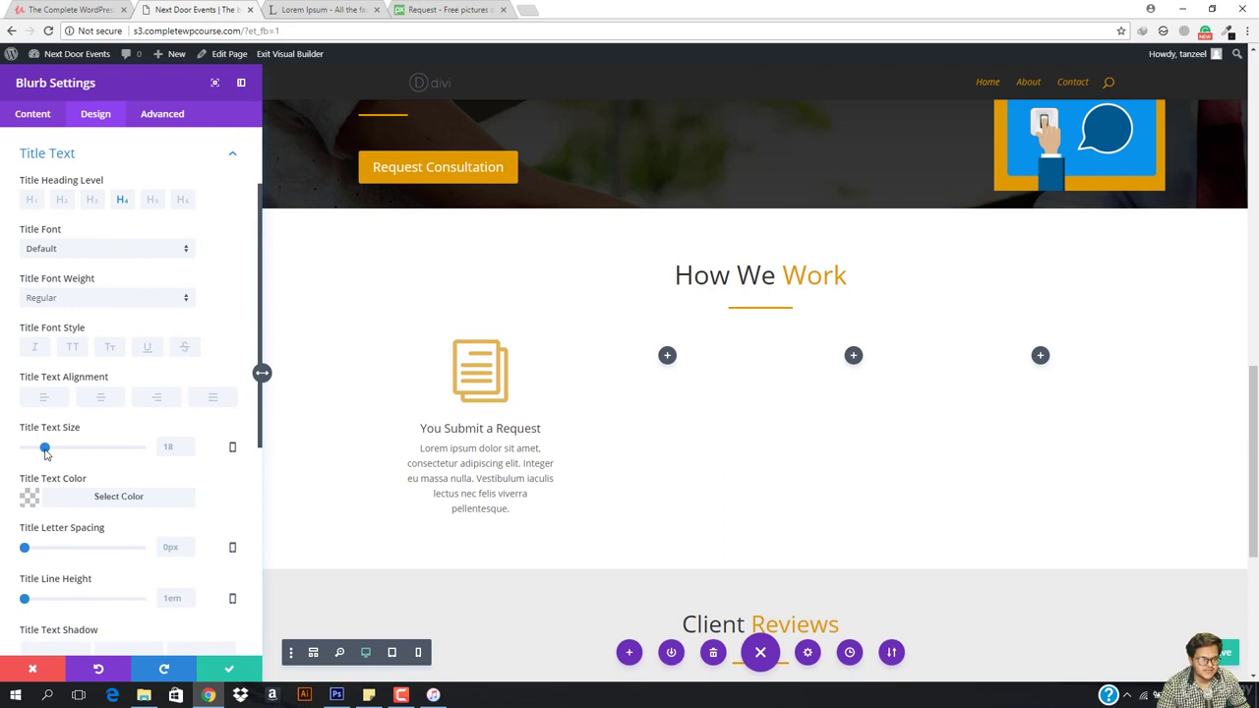
pyautogui.moveTo(45, 449); pyautogui.dragTo(49, 449)
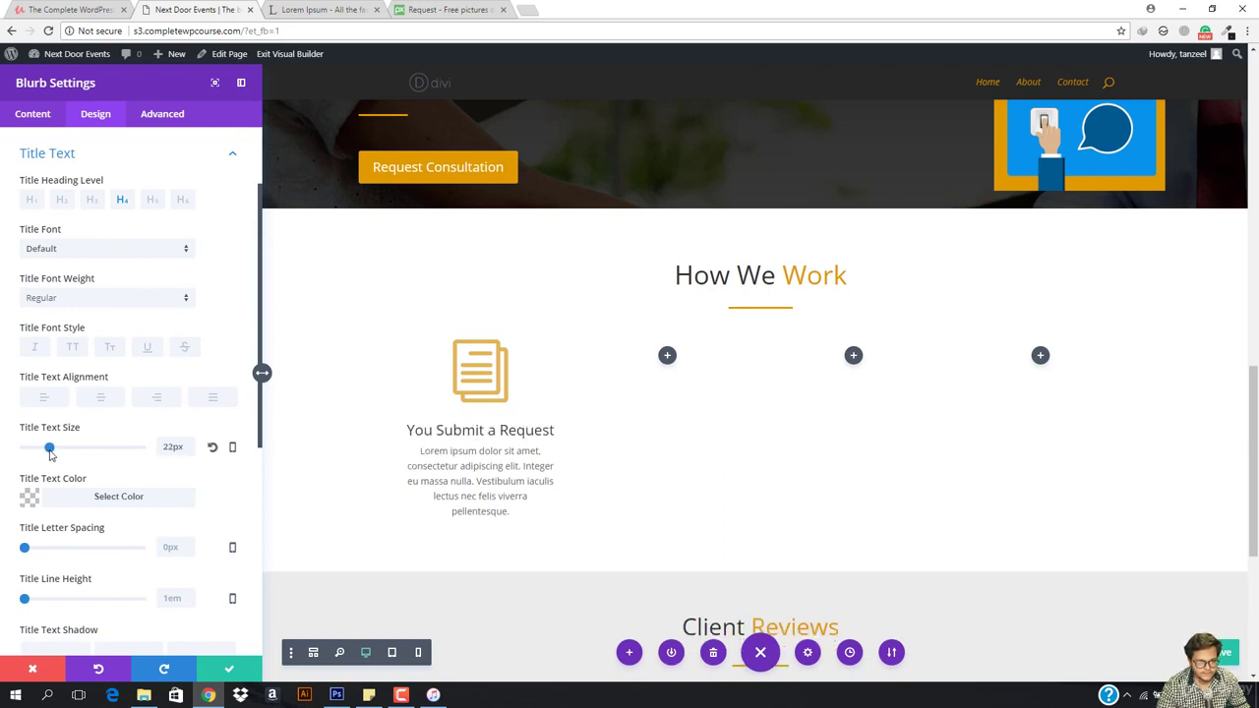
pyautogui.scroll(-3, 123, 449)
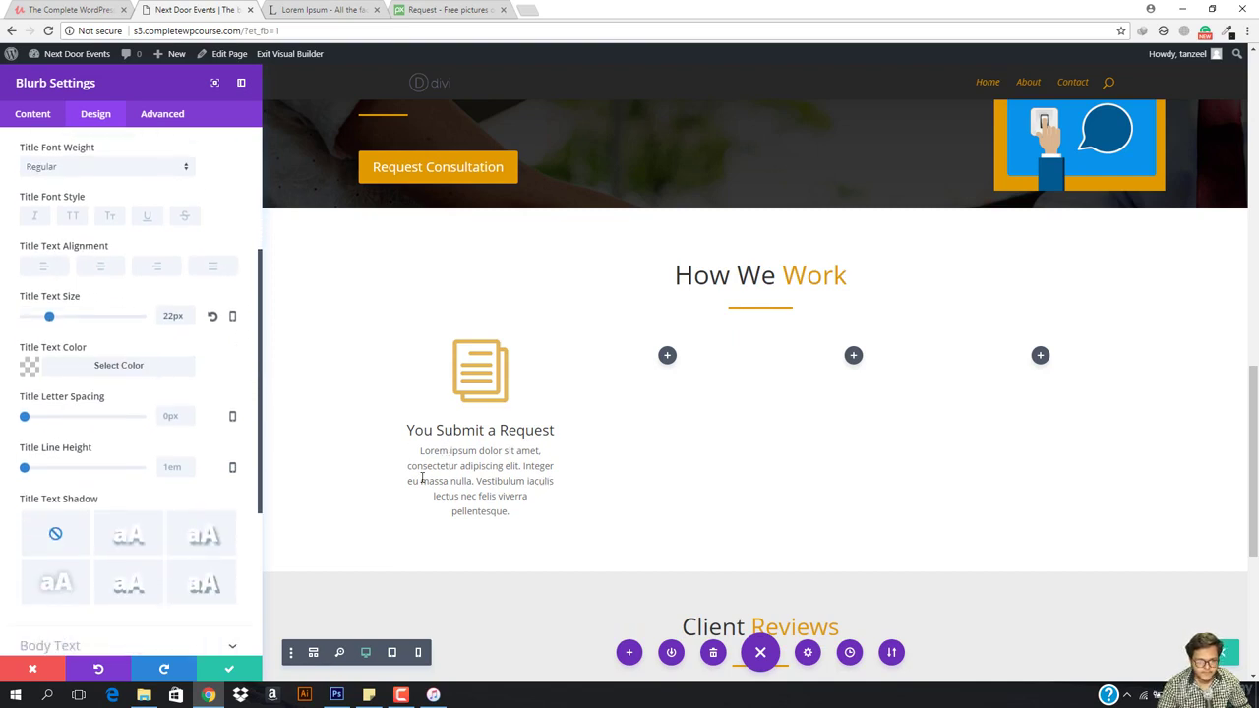
pyautogui.scroll(-5, 64, 477)
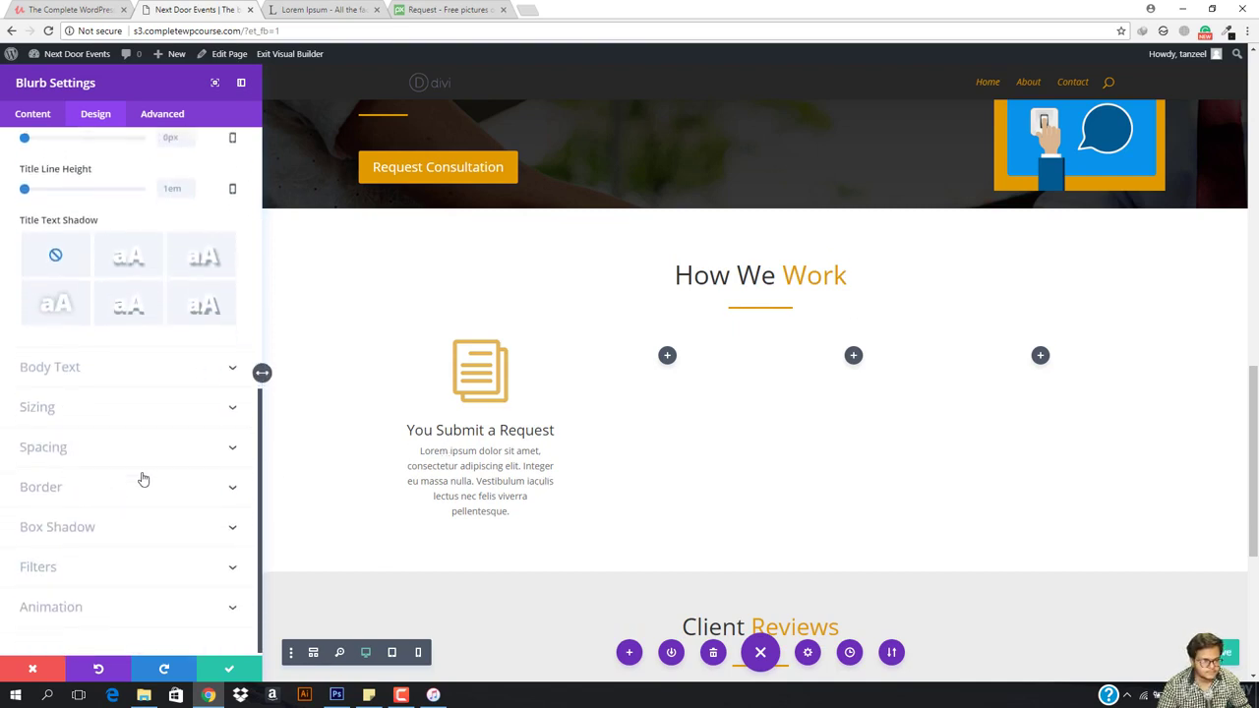
pyautogui.scroll(8, 144, 479)
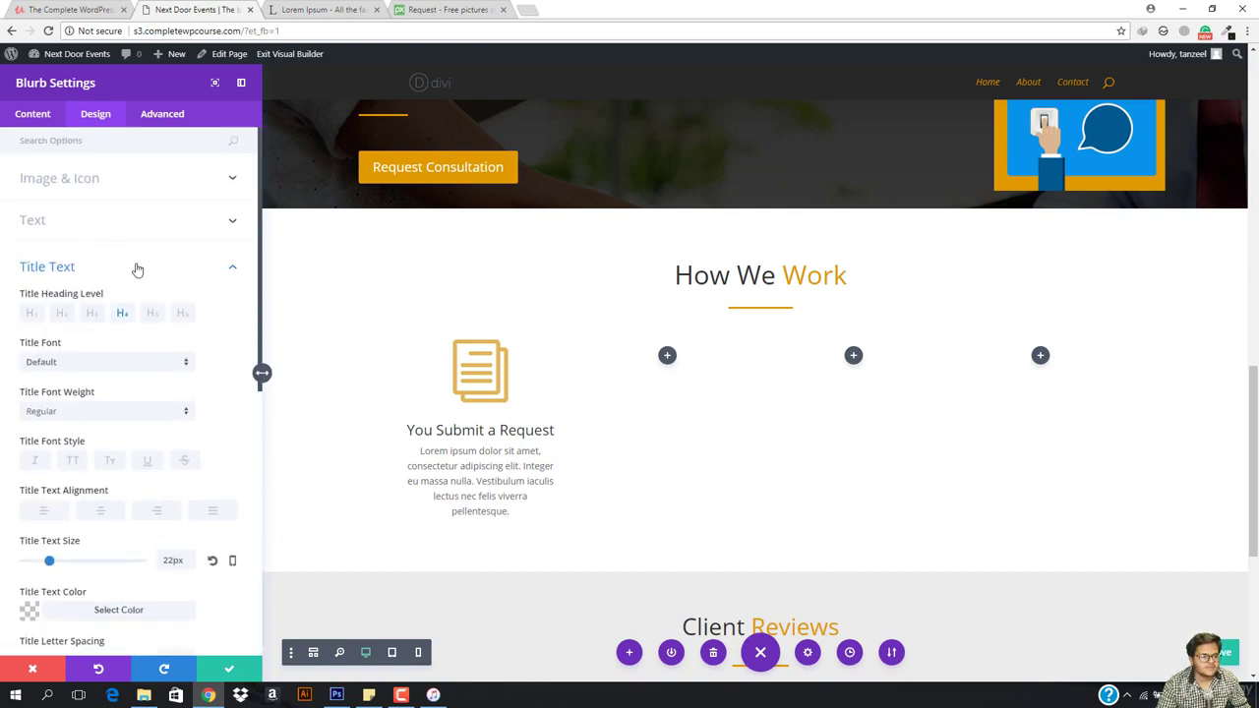
pyautogui.click(211, 267)
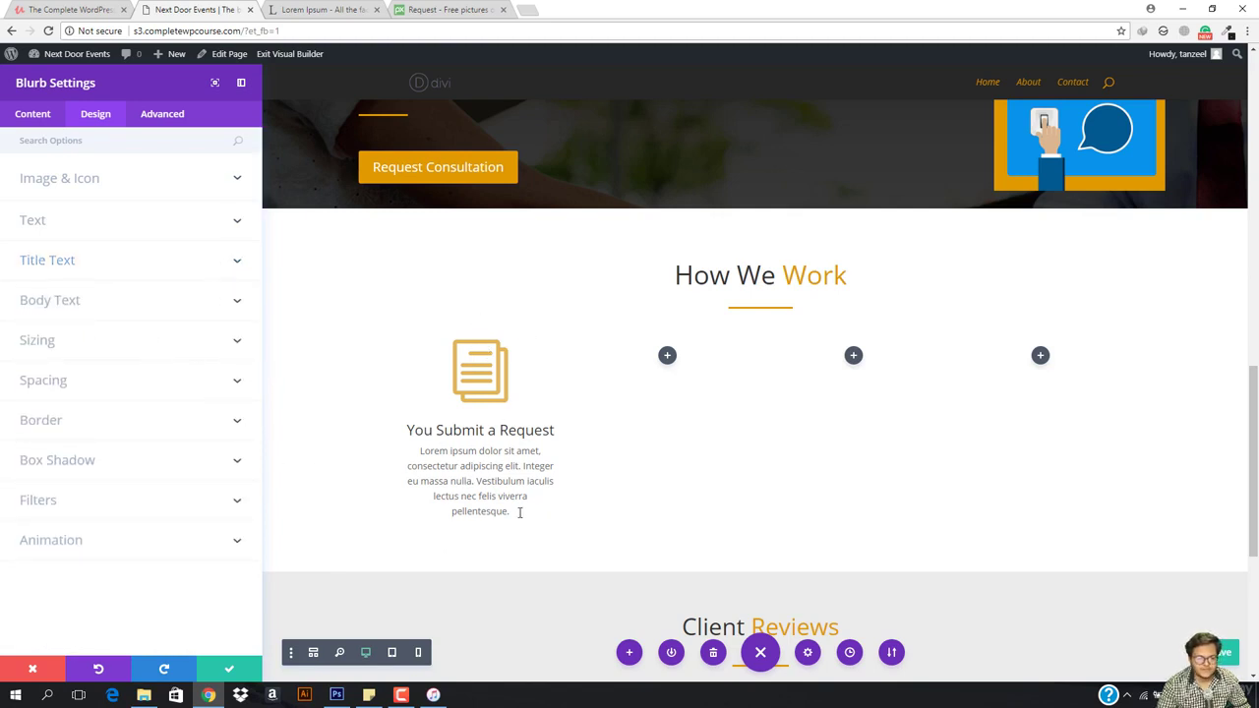
# Delete the last word "pellentesque" from the blurb's body text and end the sentence with a period after "viverra"
pyautogui.moveTo(509, 512); pyautogui.dragTo(444, 509)
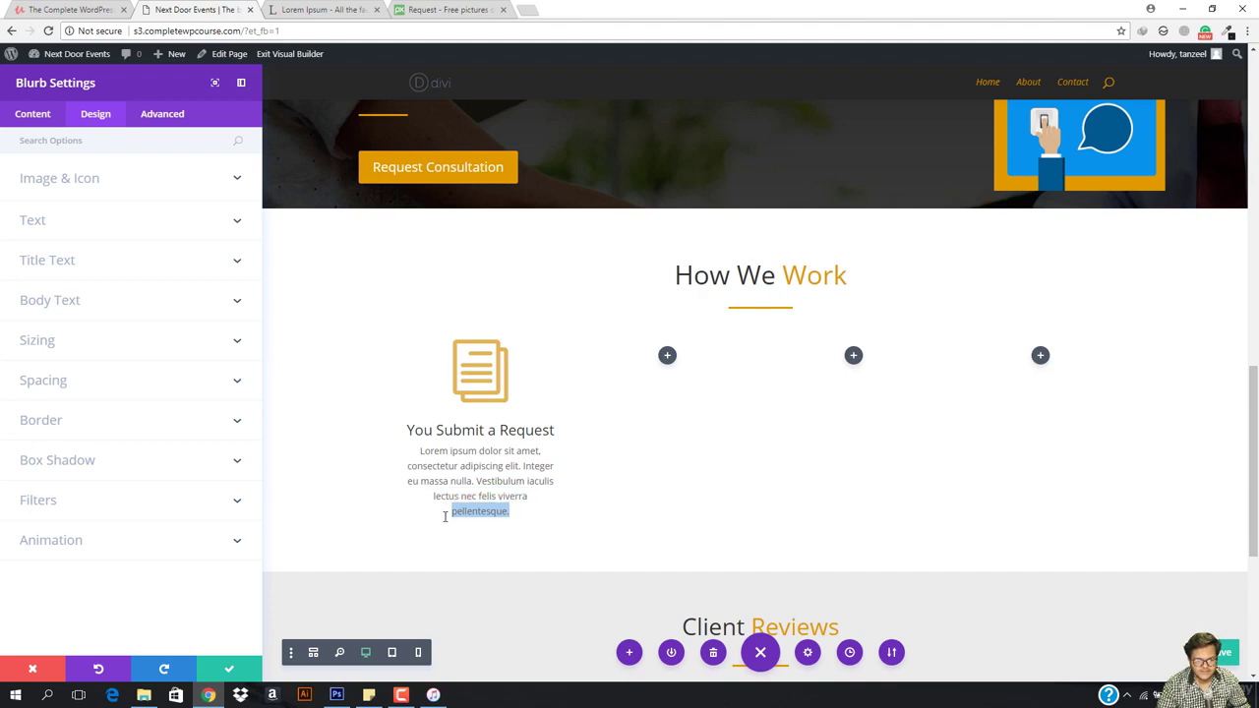
pyautogui.press('BackSpace')
pyautogui.write('.')
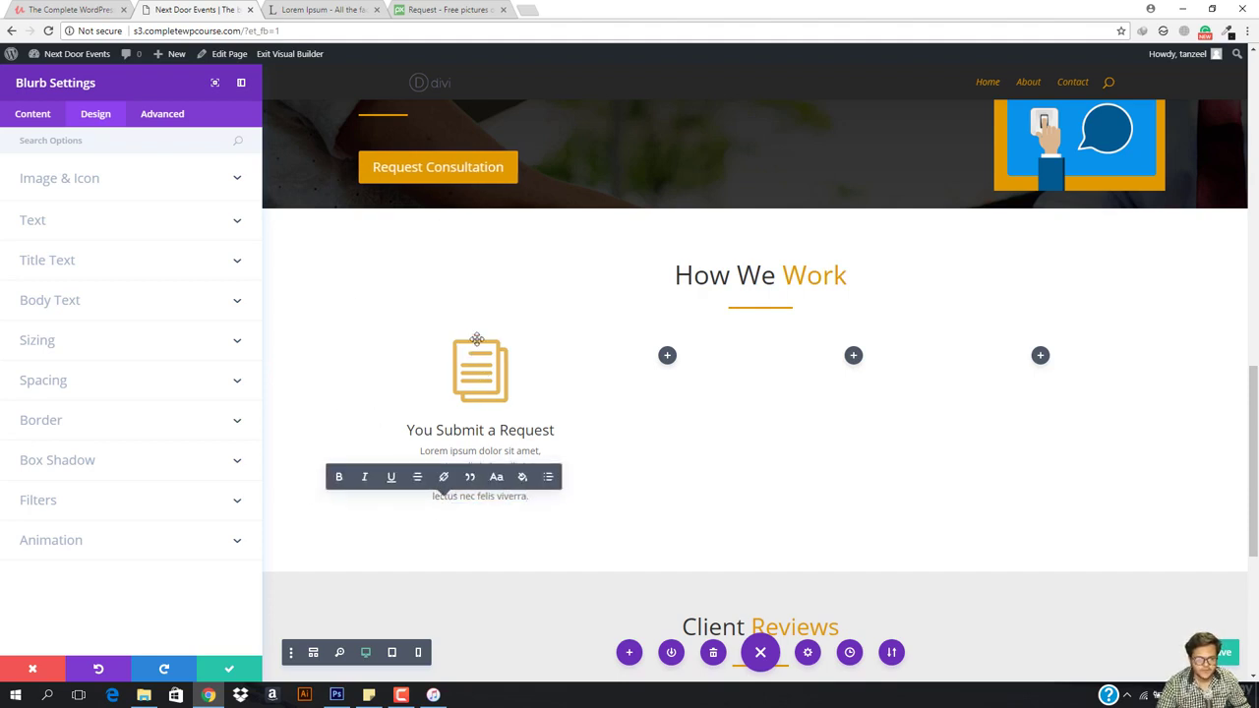
pyautogui.click(612, 597)
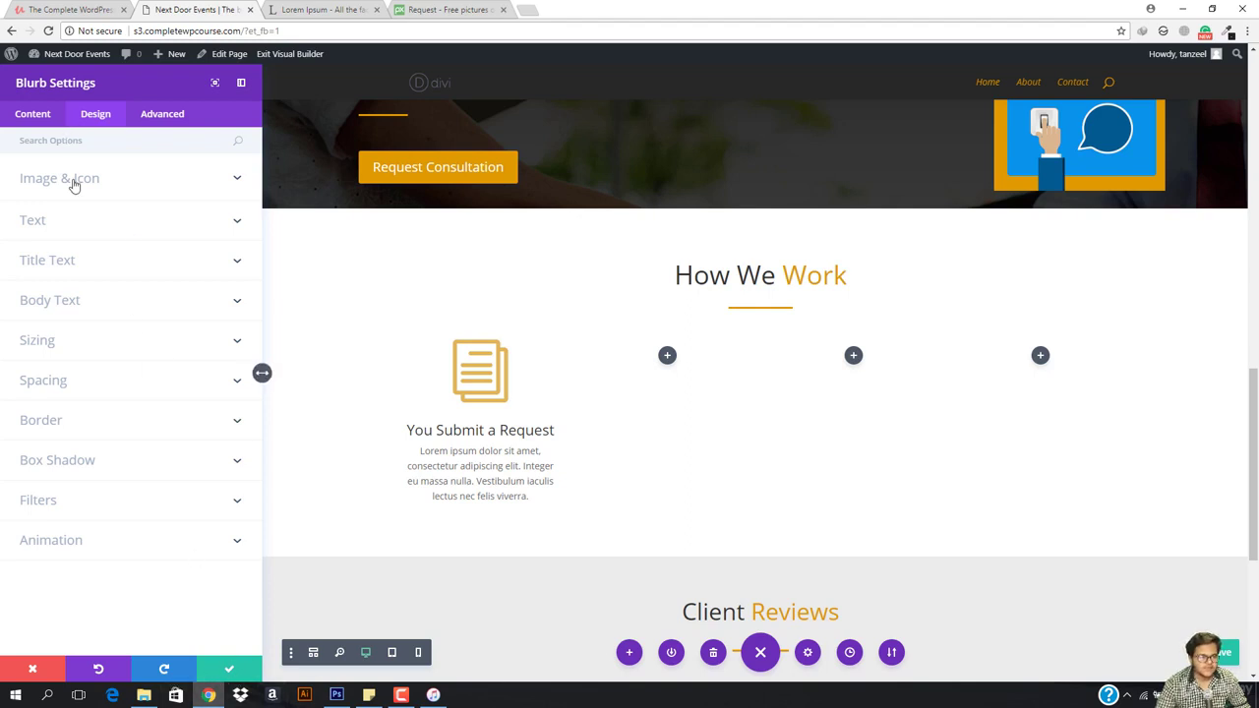
# Insert the heading <h1>1</h1> on its own line above the blurb's body text in the HTML source, and save the blurb settings
pyautogui.click(33, 119)
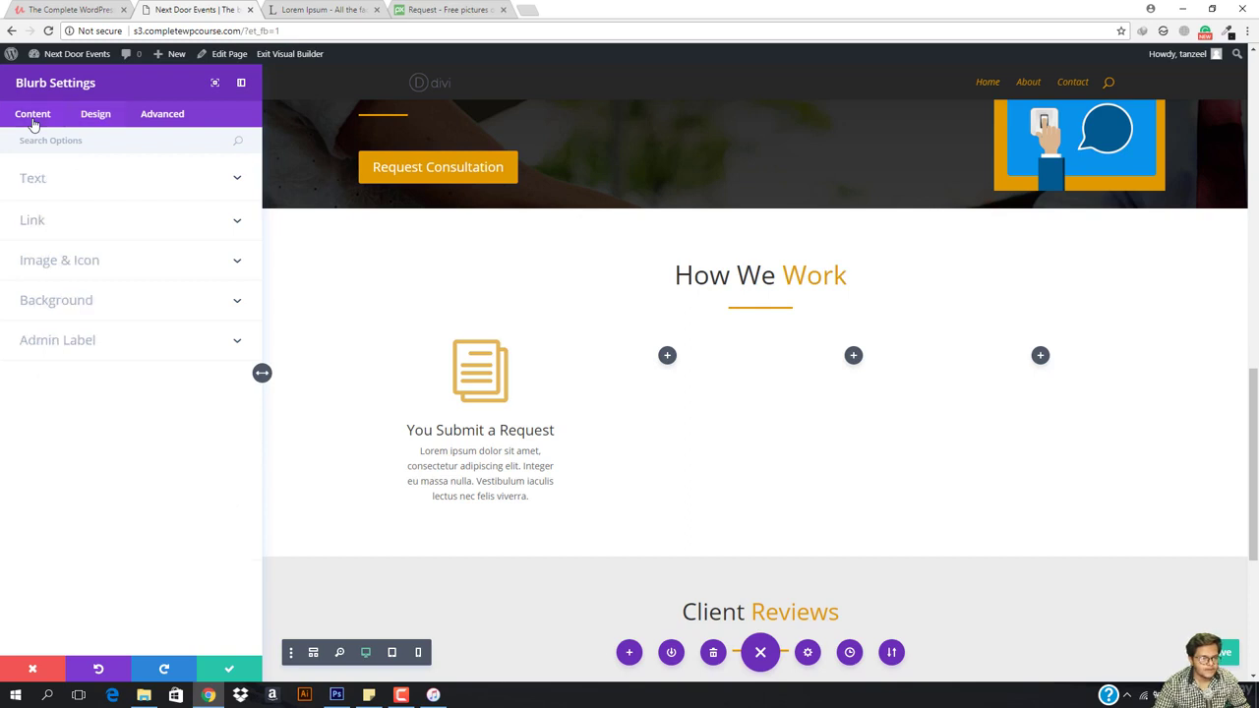
pyautogui.click(61, 187)
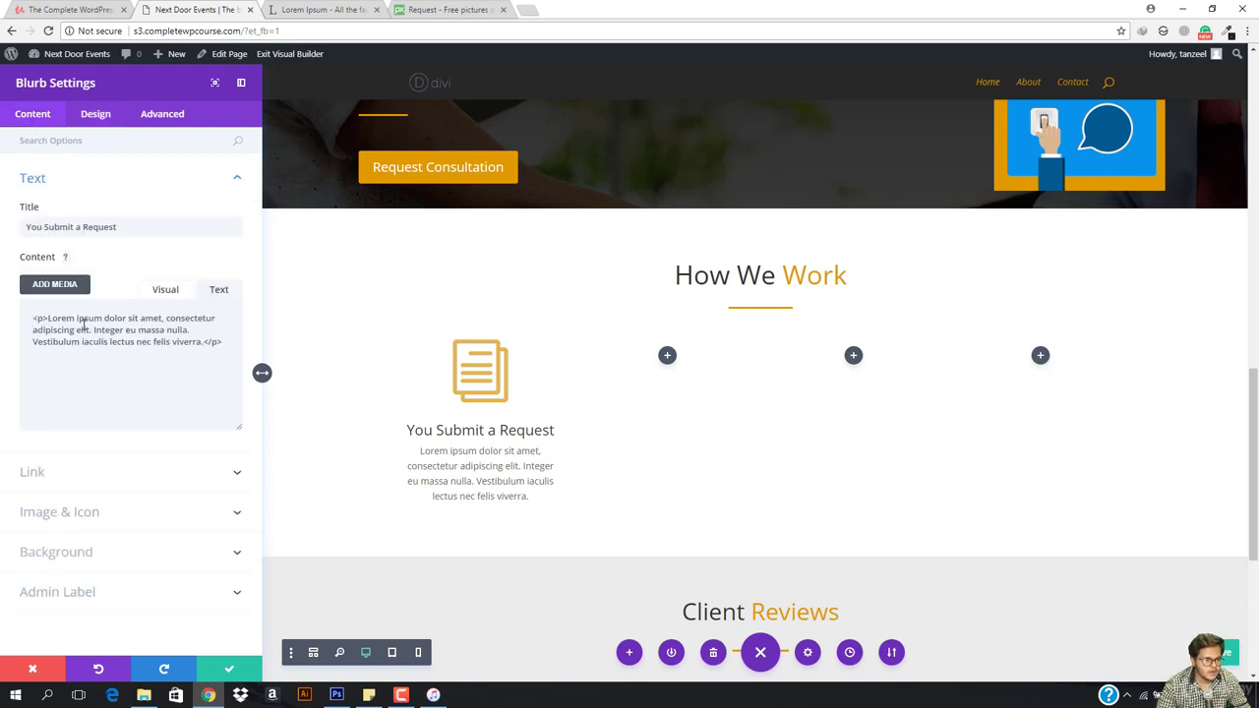
pyautogui.click(164, 291)
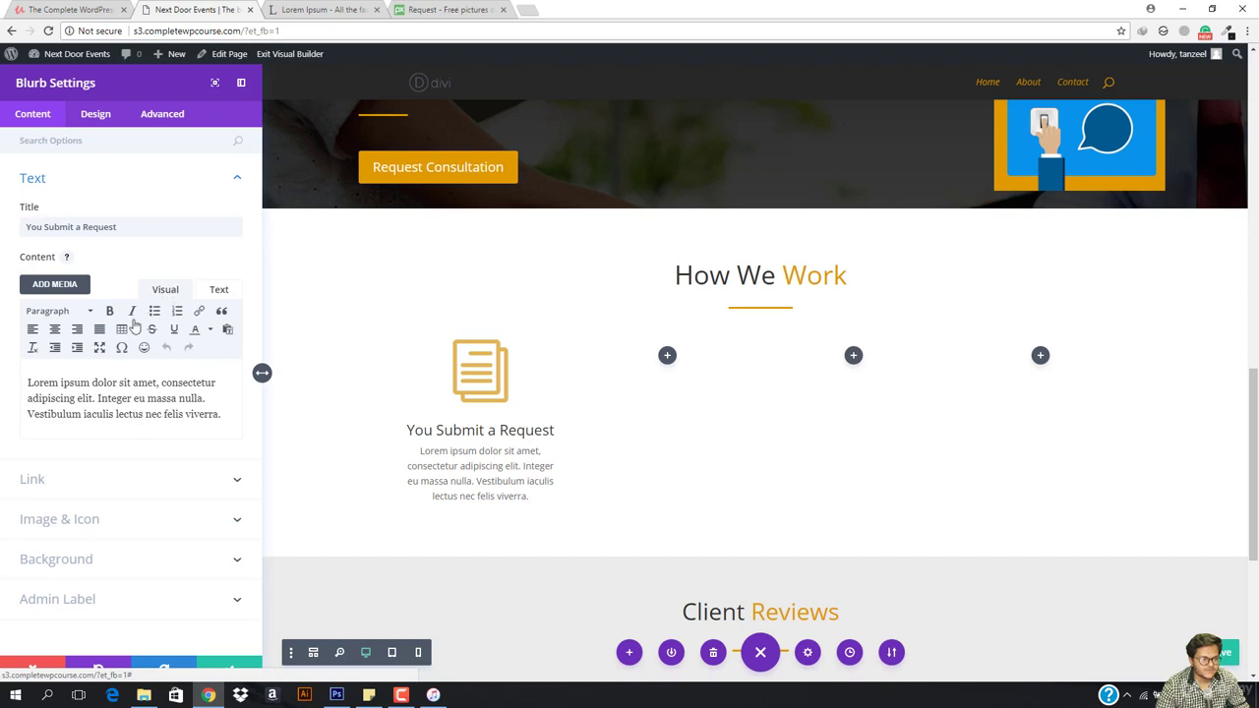
pyautogui.click(218, 289)
pyautogui.click(31, 320)
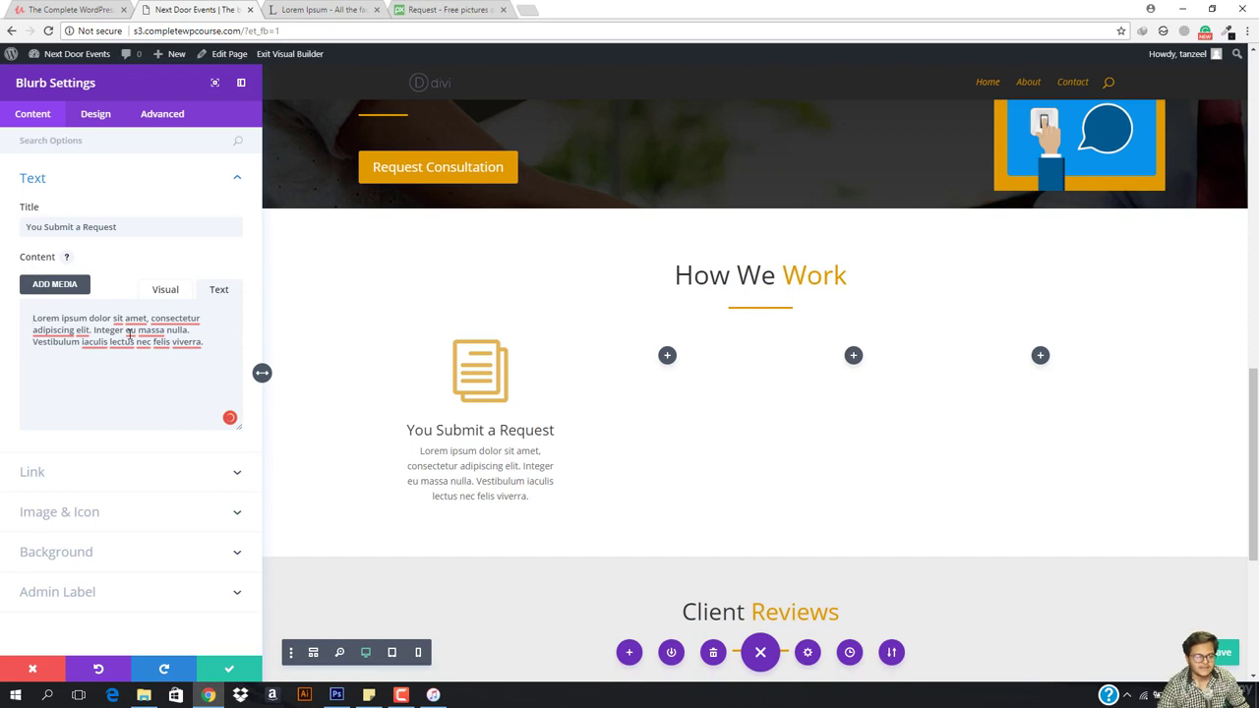
pyautogui.press('Return')
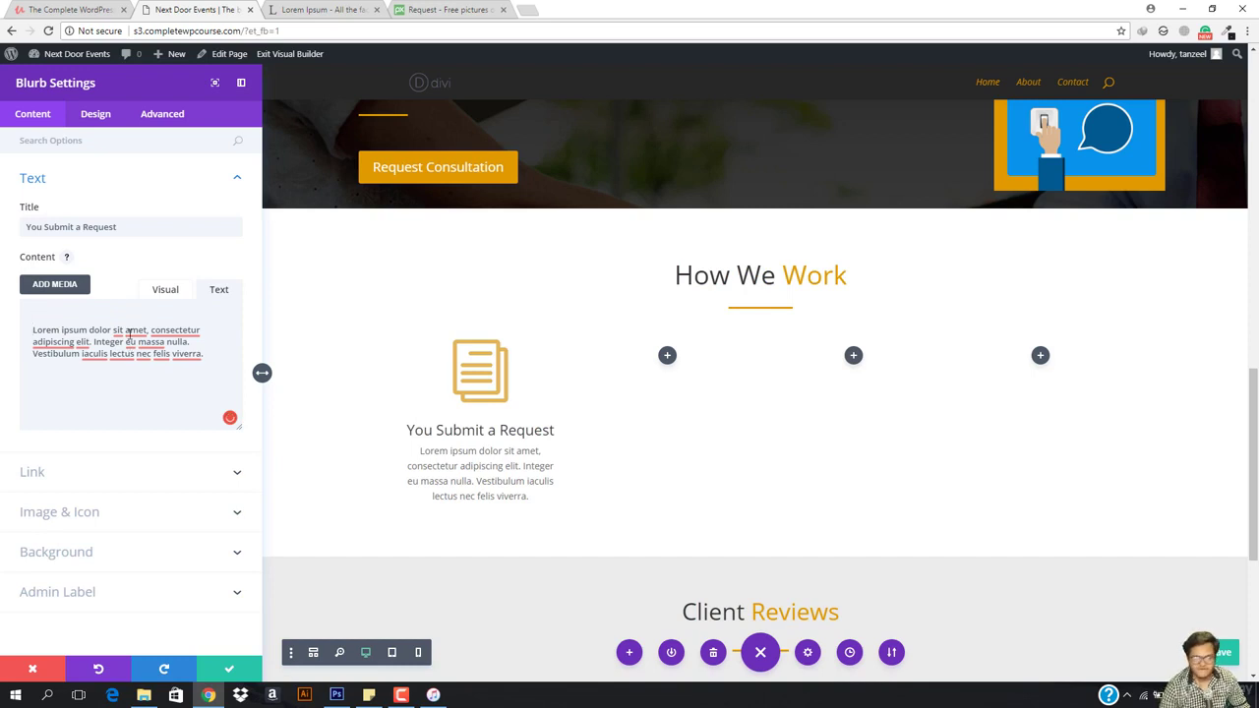
pyautogui.write('1')
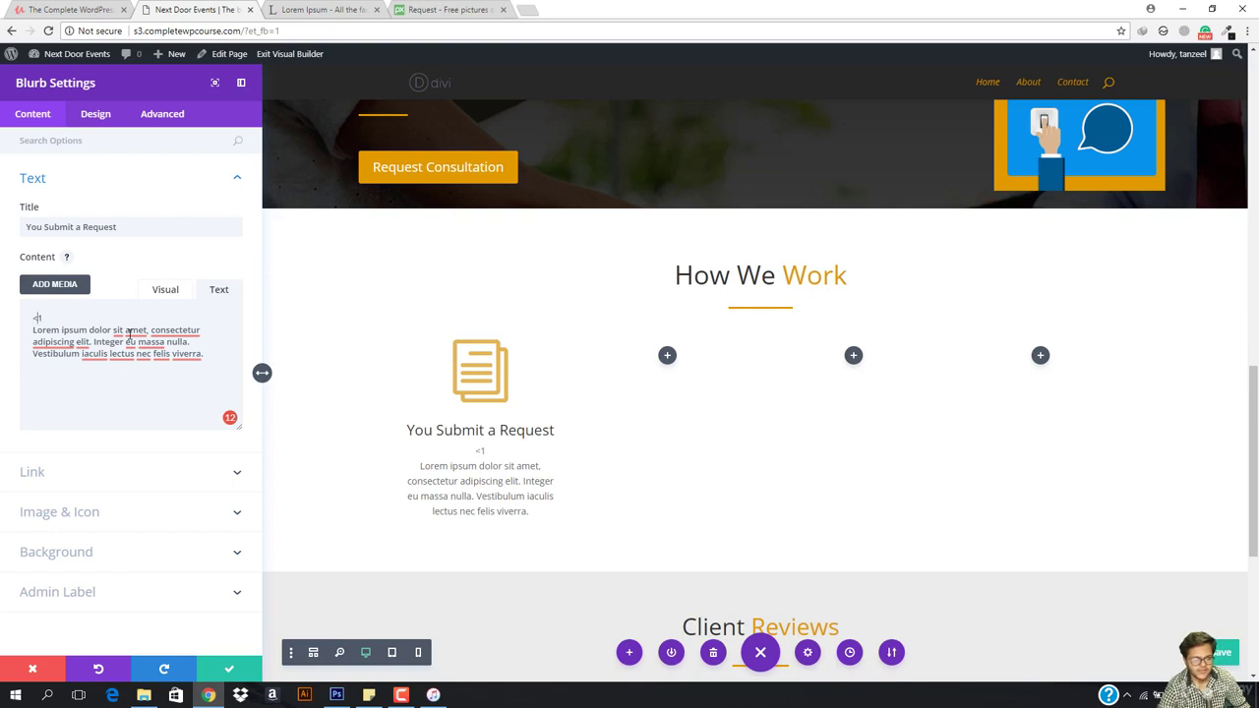
pyautogui.write('<h1>1')
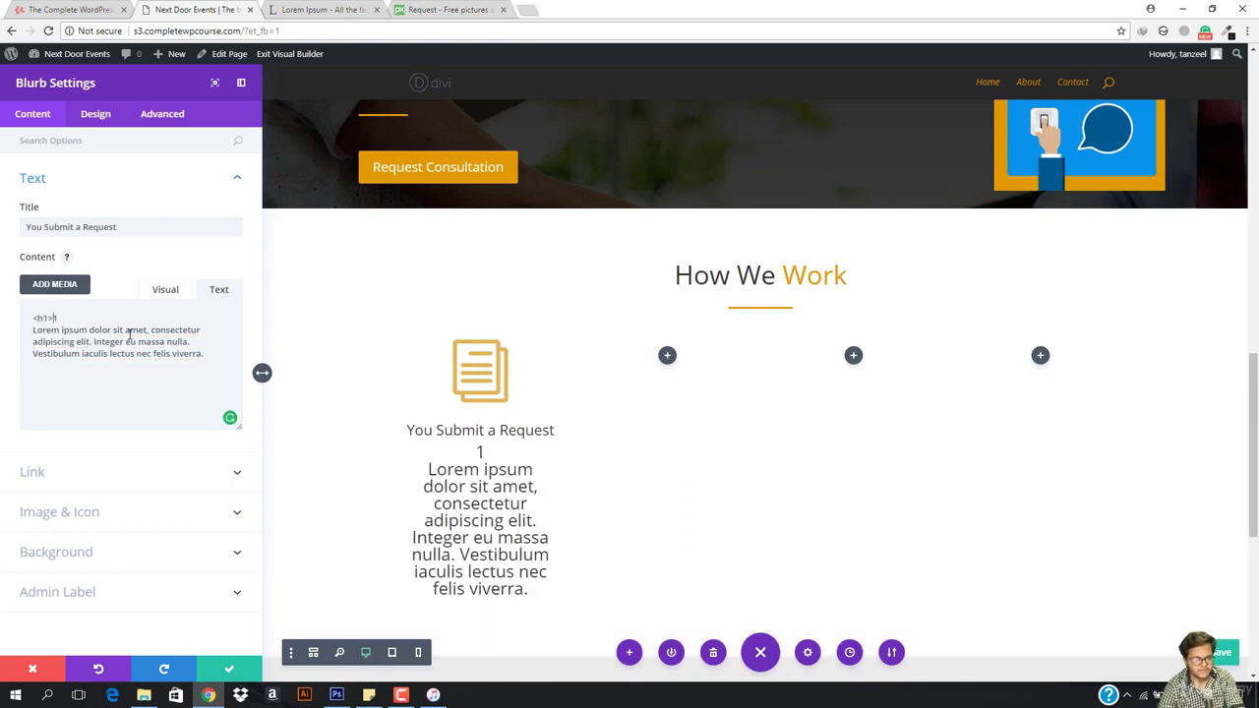
pyautogui.write('</')
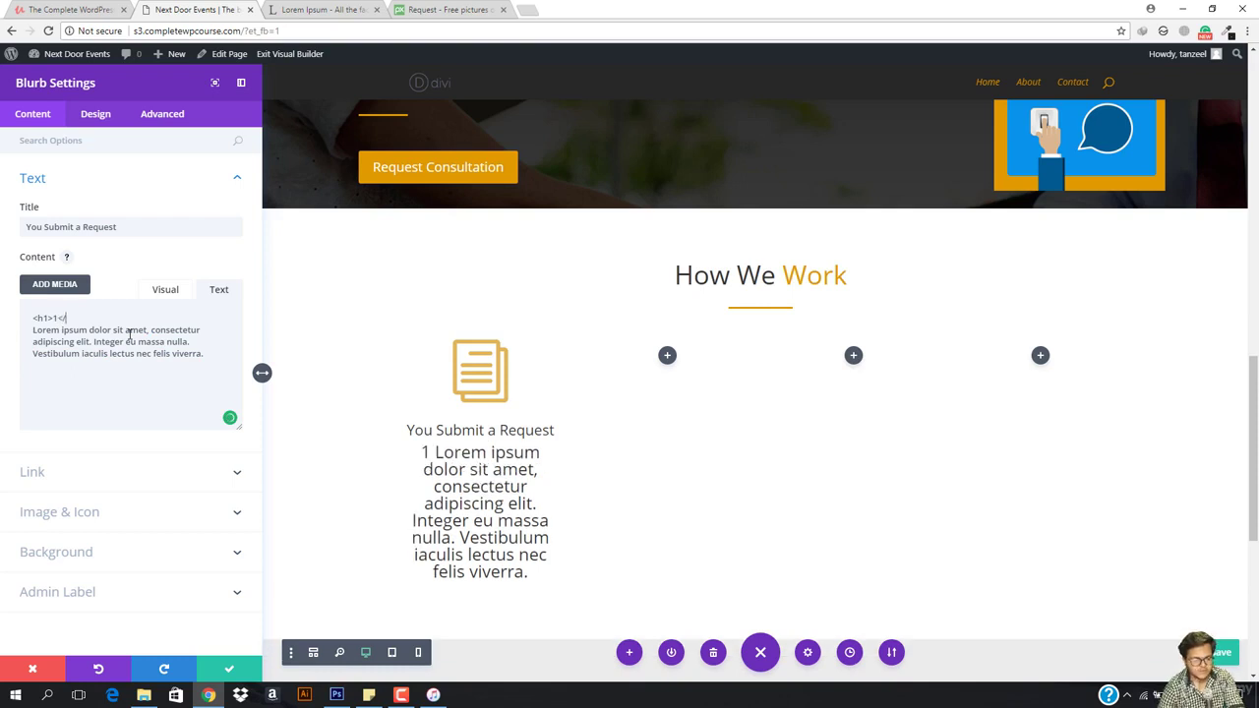
pyautogui.write('h1>')
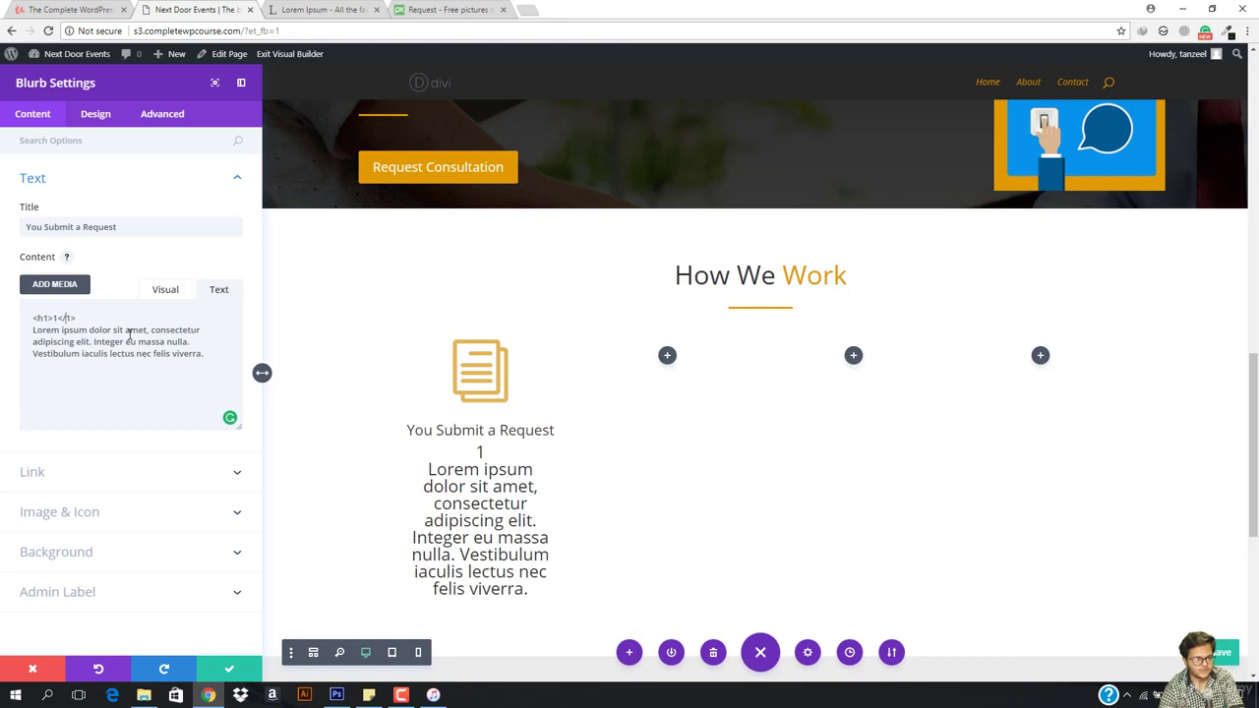
pyautogui.write('h1')
pyautogui.press('BackSpace')
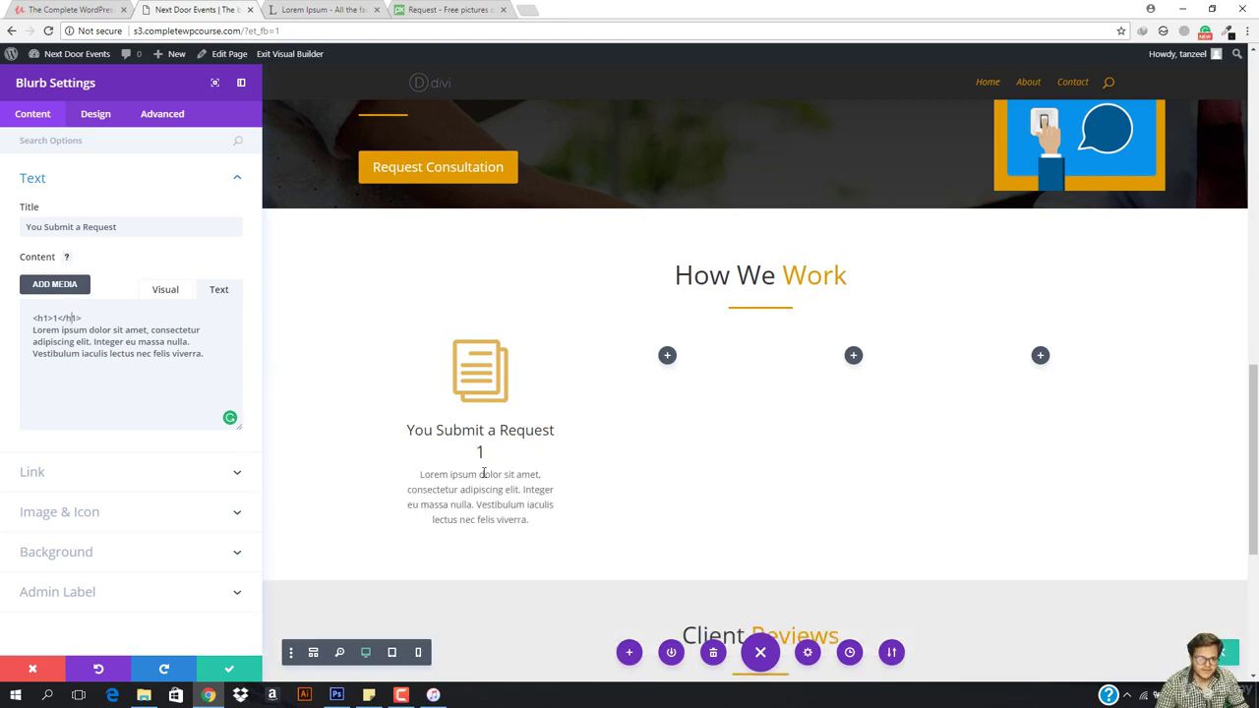
pyautogui.click(229, 669)
# Color the number 1 under the blurb's title with the orange palette swatch
pyautogui.click(347, 485)
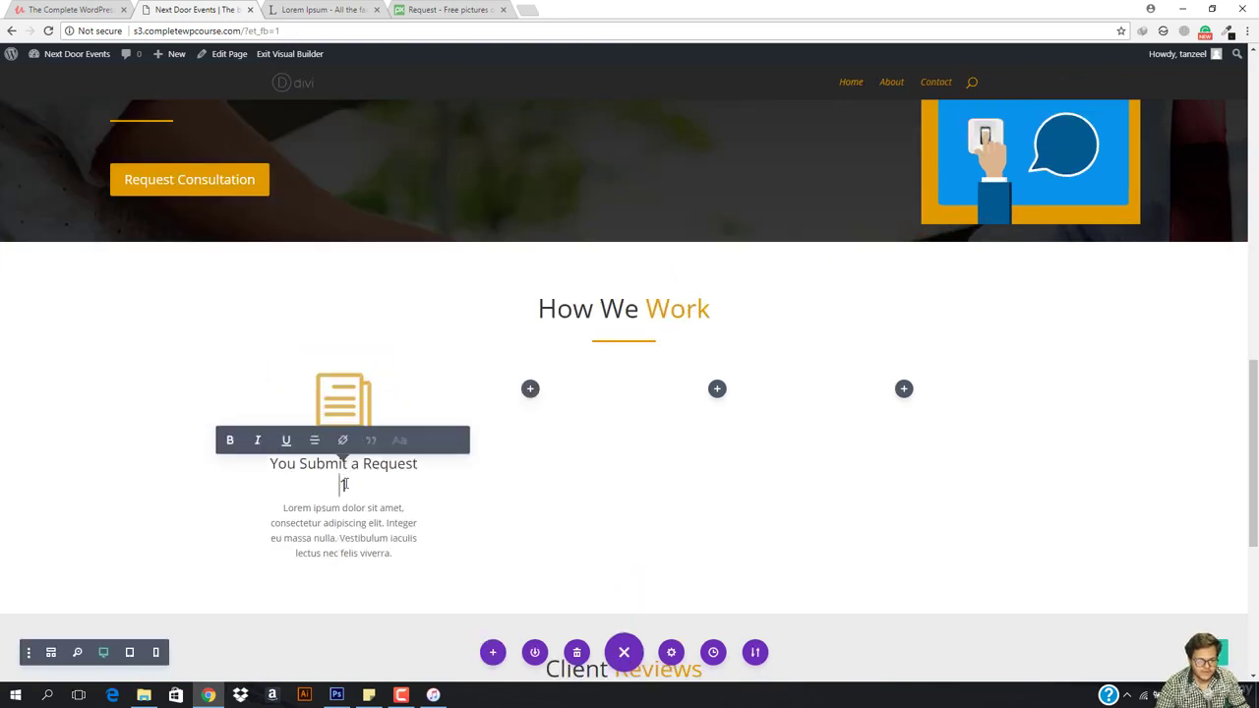
pyautogui.moveTo(338, 486); pyautogui.dragTo(357, 490)
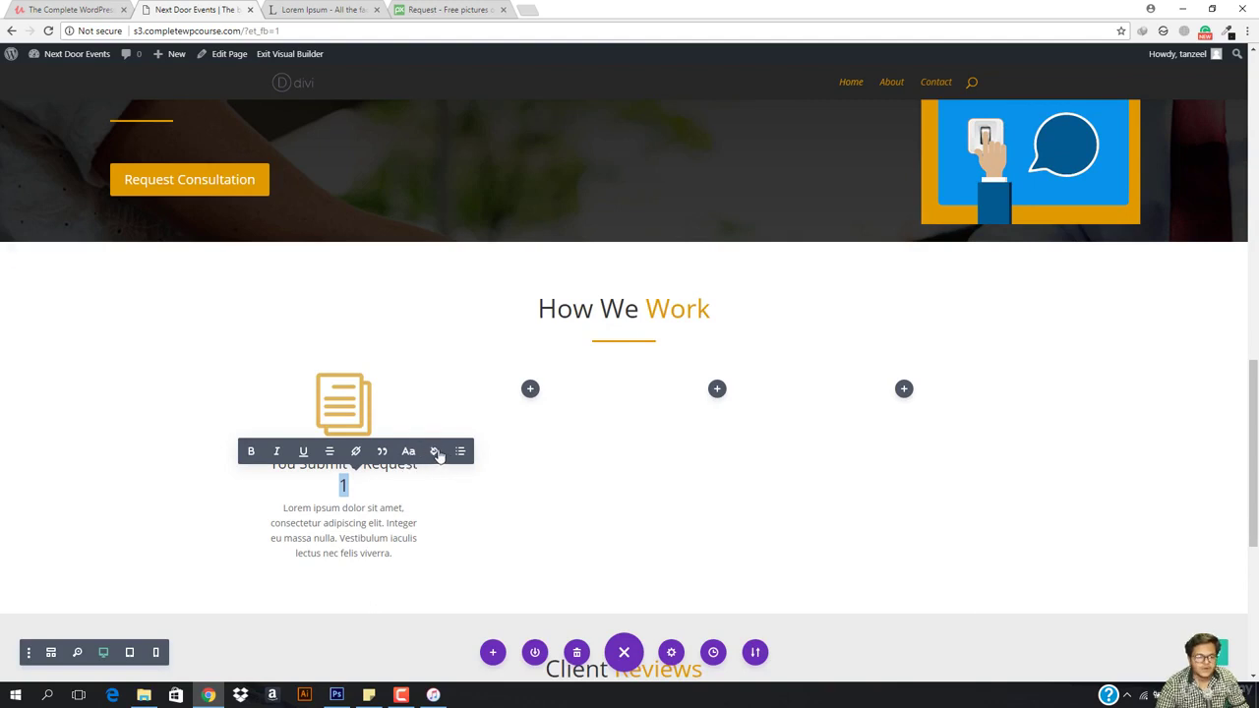
pyautogui.click(435, 453)
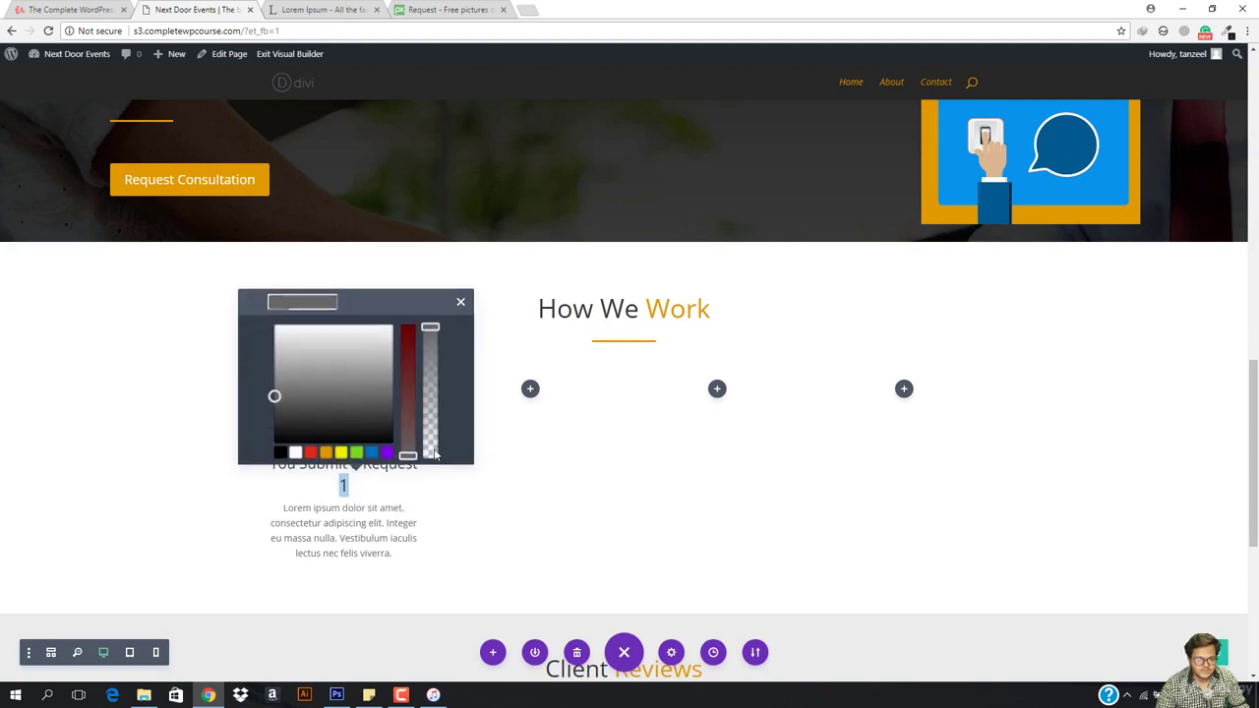
pyautogui.click(326, 452)
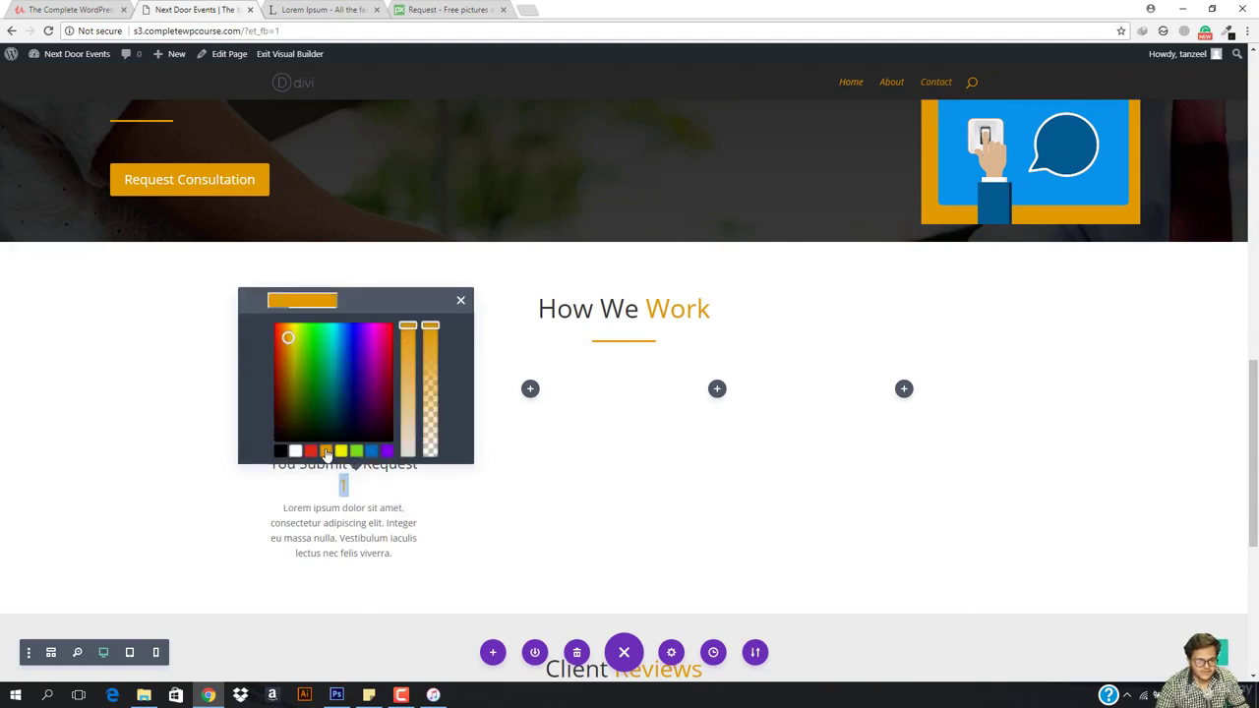
pyautogui.click(461, 303)
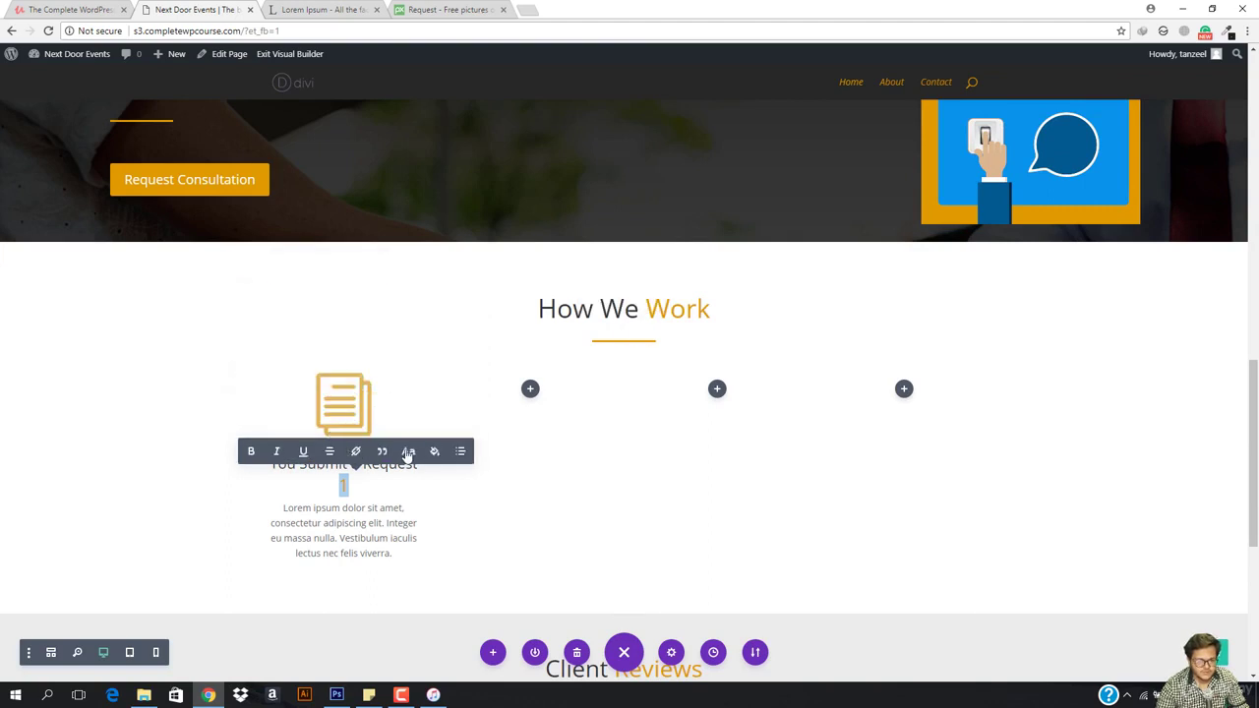
# Try the Aguafina Script and Advent Pro fonts on the blurb's number 1
pyautogui.click(407, 453)
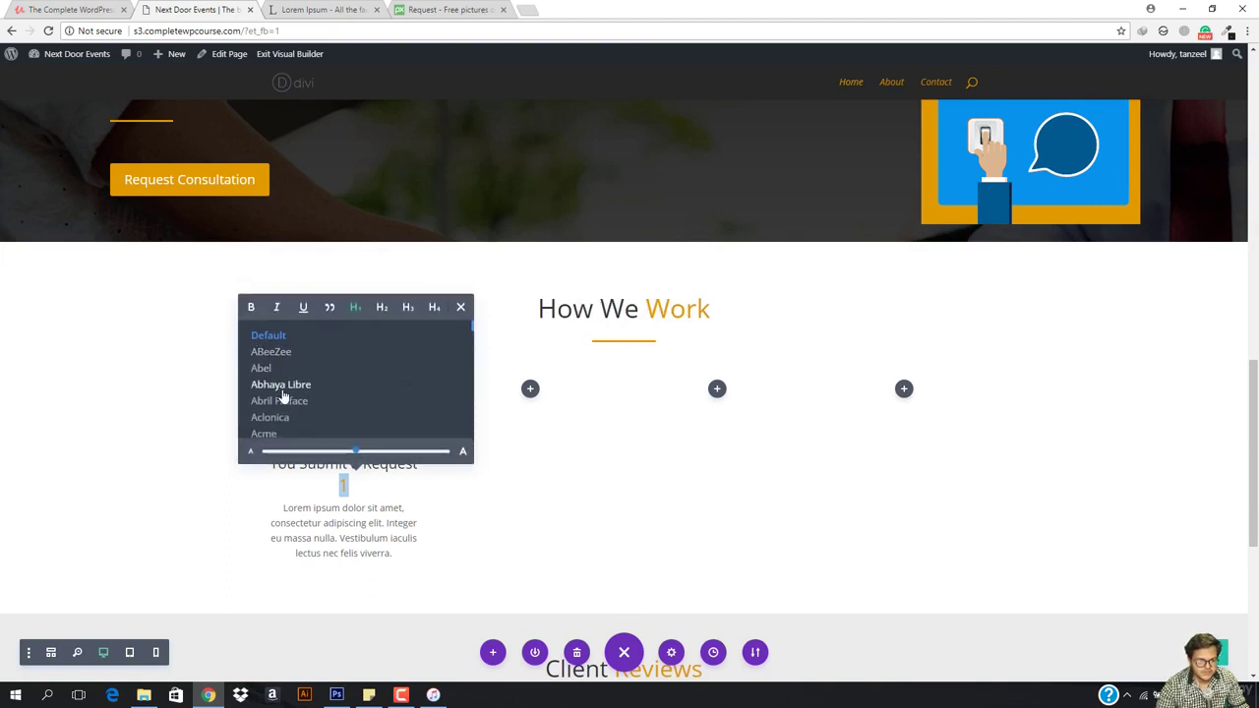
pyautogui.scroll(-3, 287, 393)
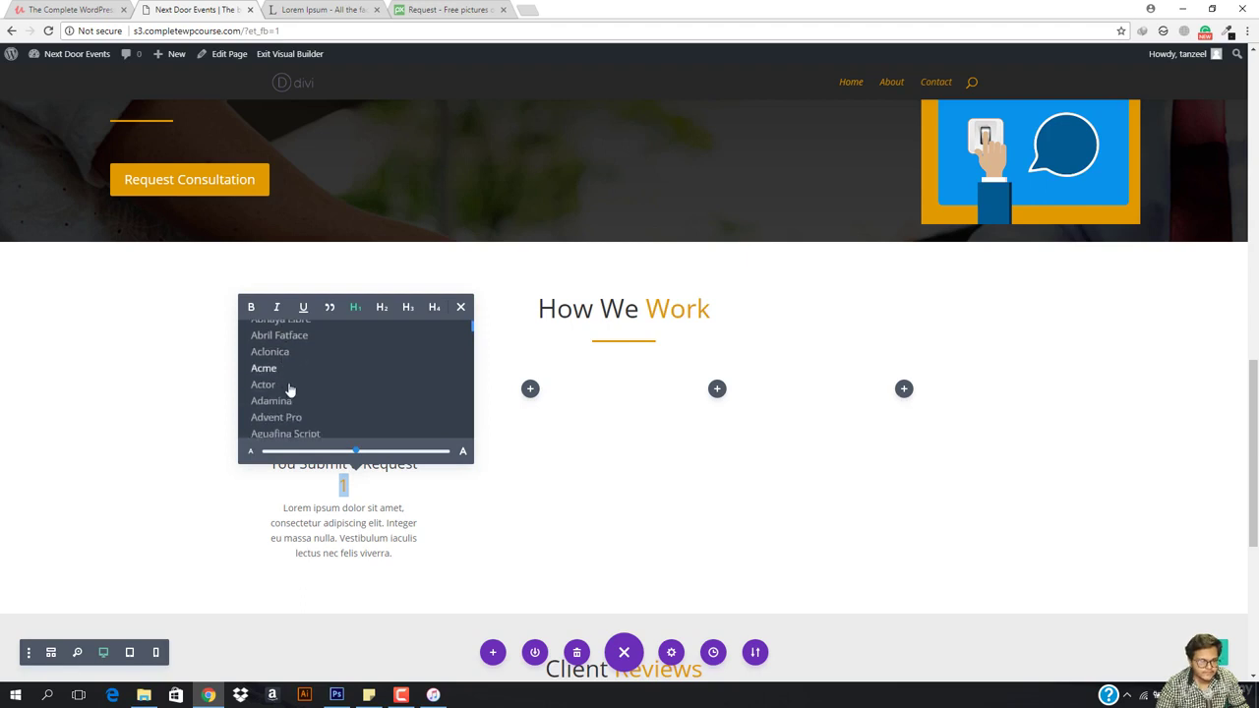
pyautogui.click(283, 374)
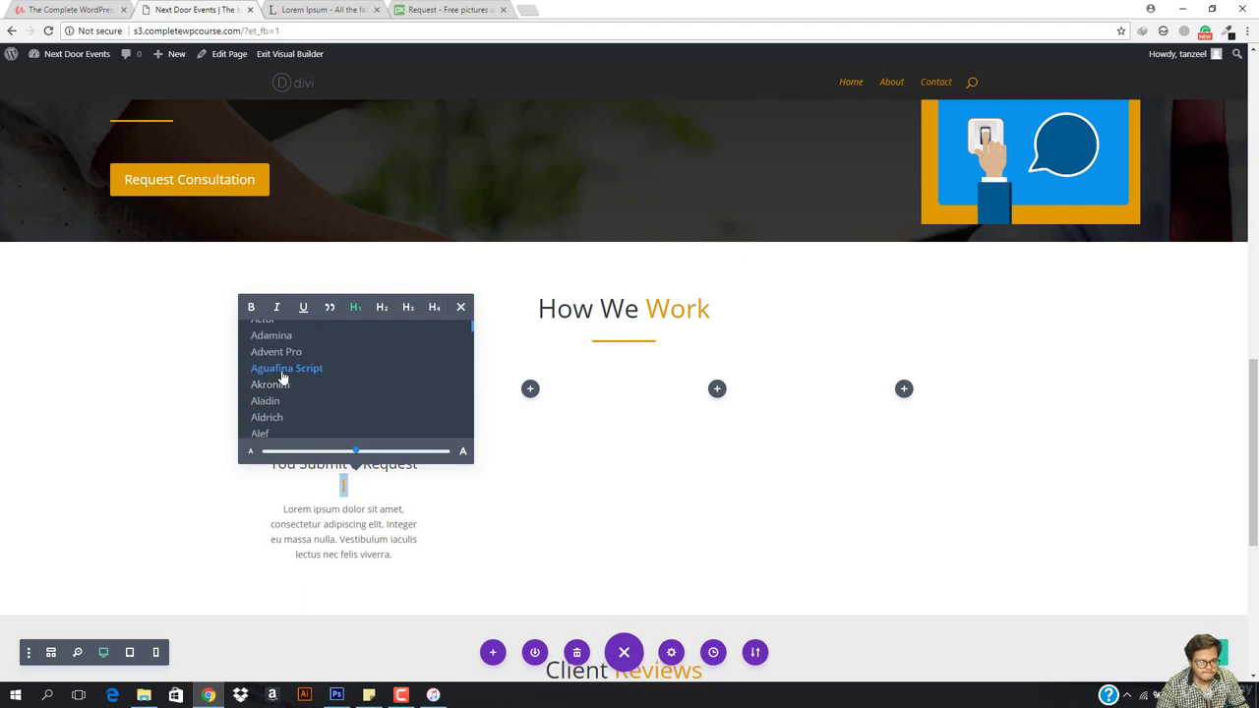
pyautogui.click(279, 400)
pyautogui.scroll(1, 277, 391)
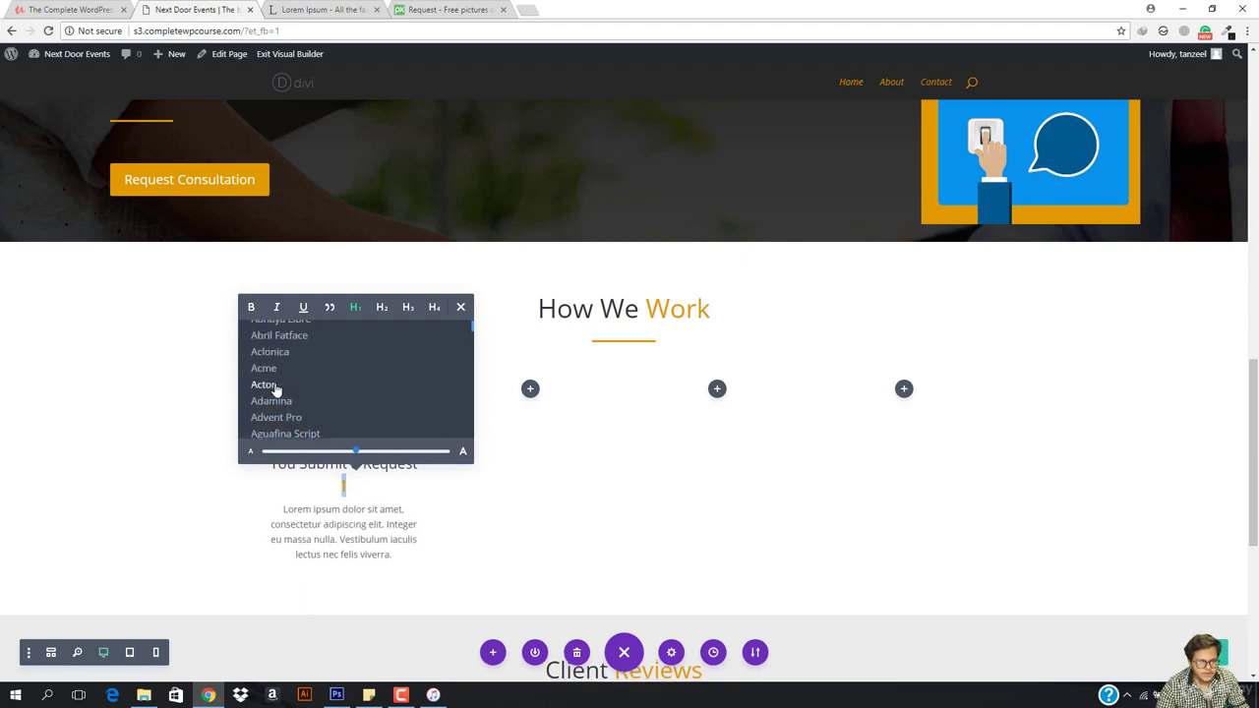
pyautogui.scroll(-5, 273, 374)
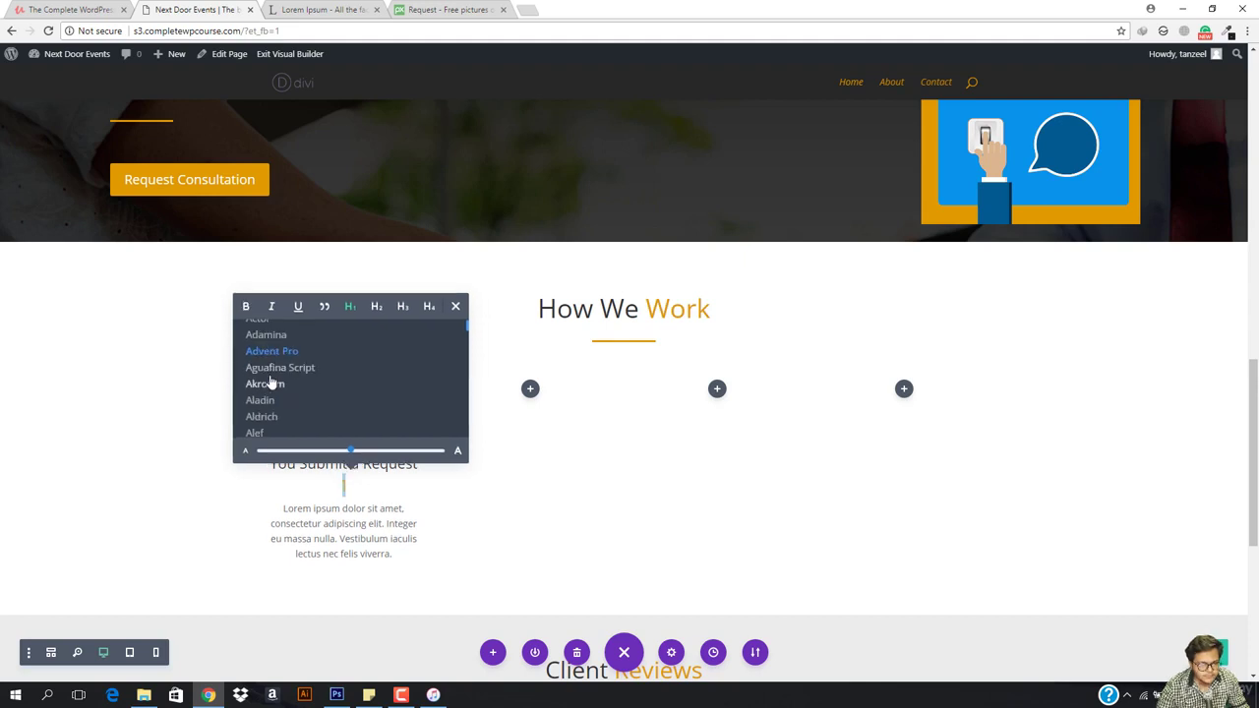
pyautogui.scroll(-3, 275, 394)
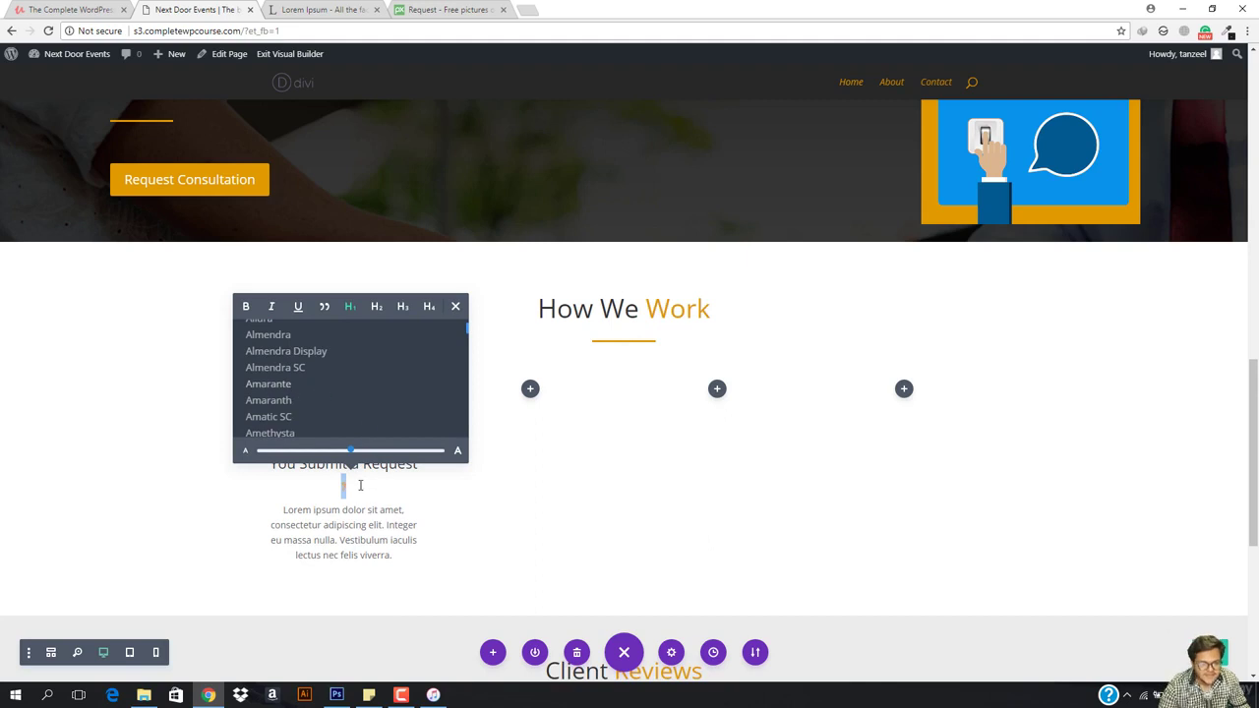
# Enlarge the blurb's number 1 to nearly the maximum size, and try the Antic and Biryani fonts on it
pyautogui.click(460, 454)
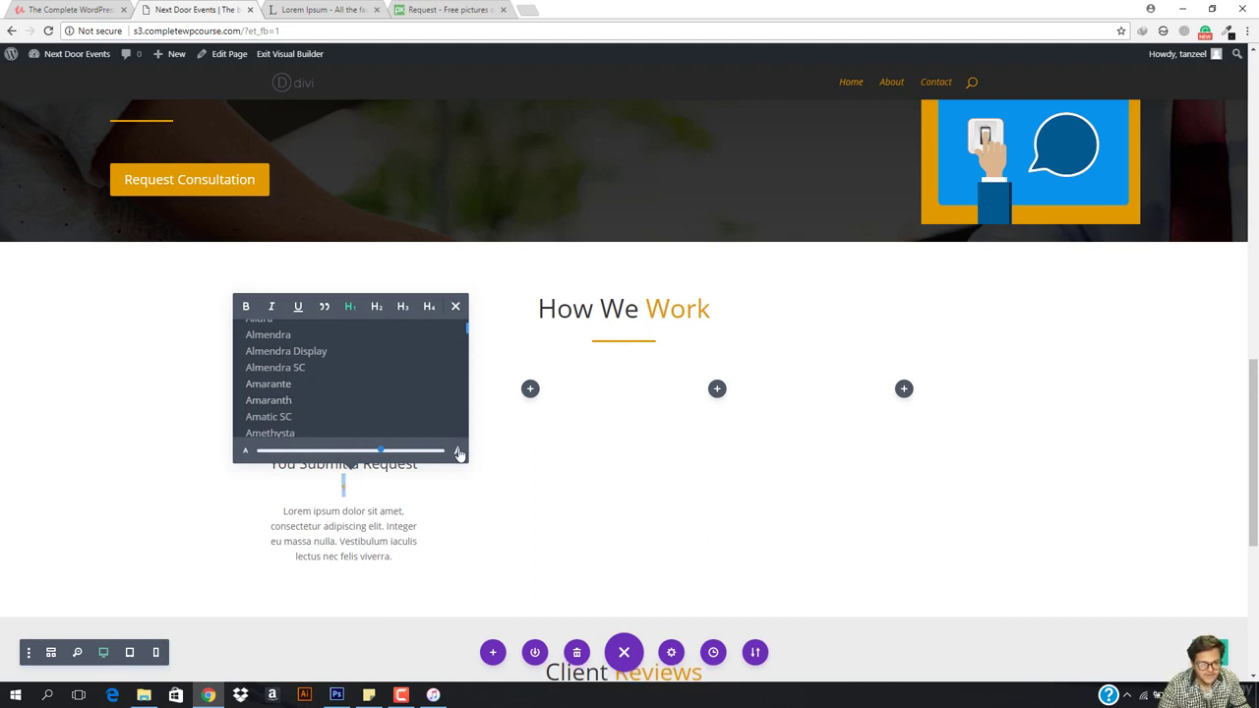
pyautogui.scroll(-12, 256, 413)
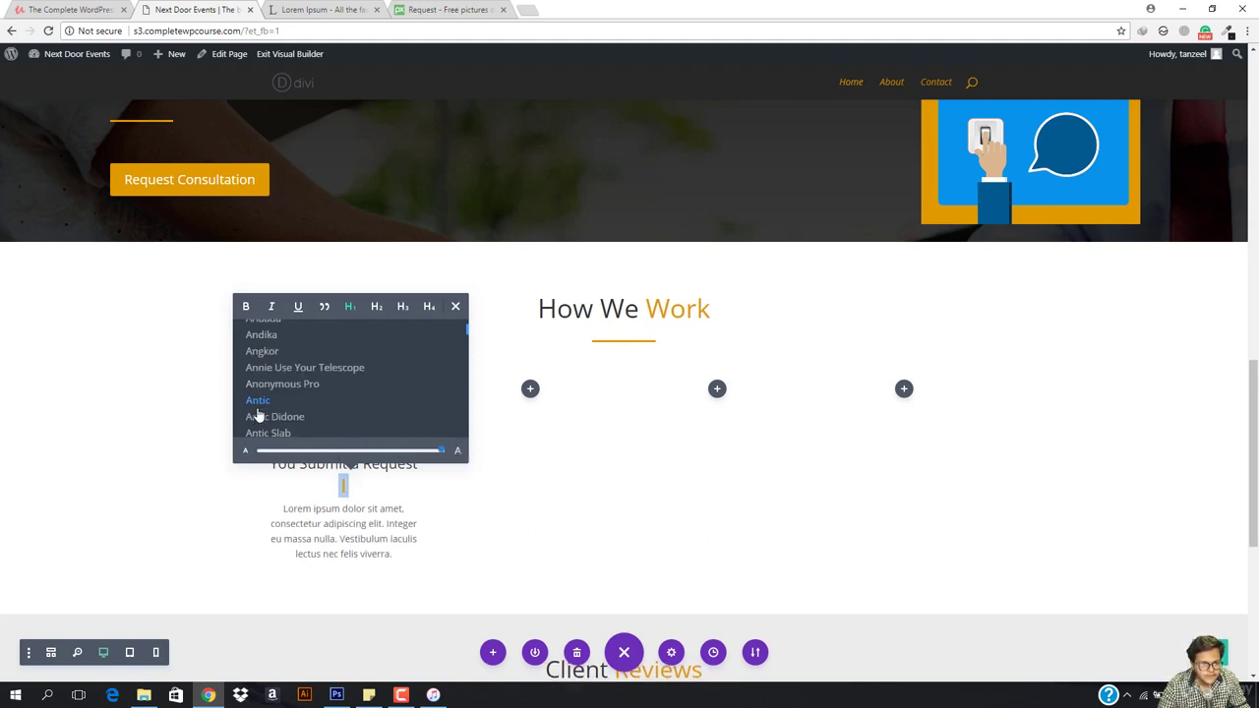
pyautogui.scroll(-8, 296, 397)
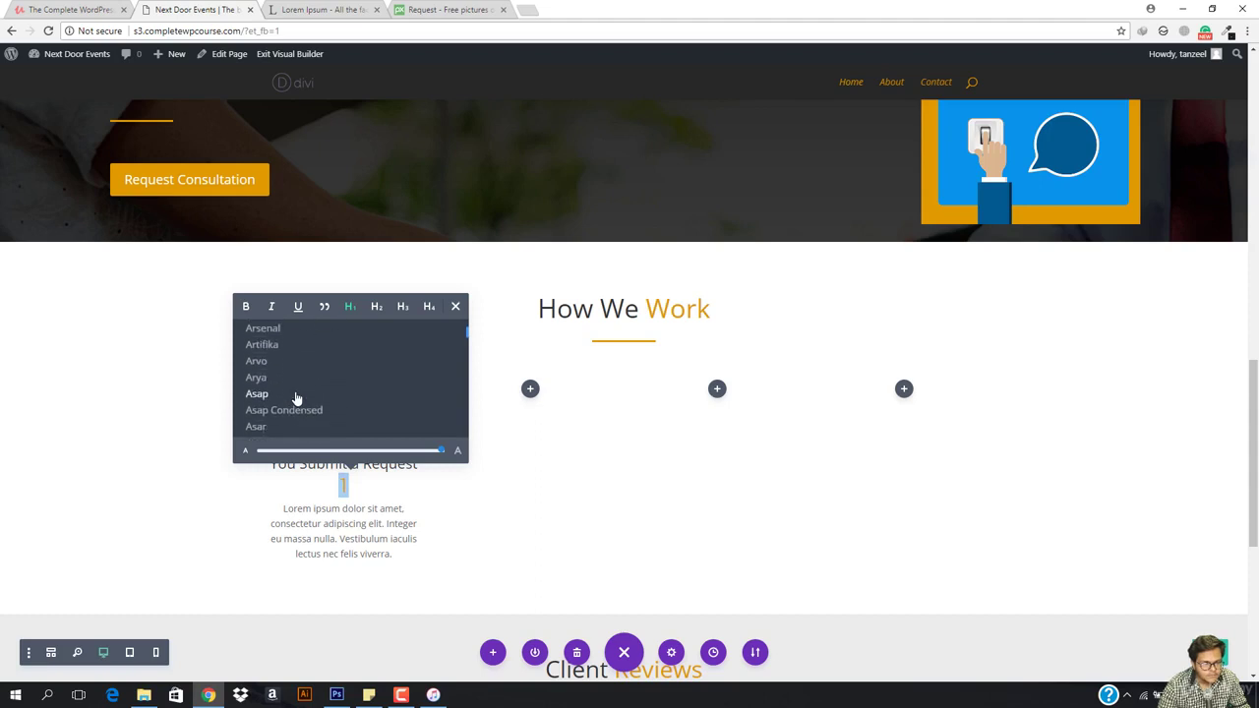
pyautogui.scroll(-10, 296, 397)
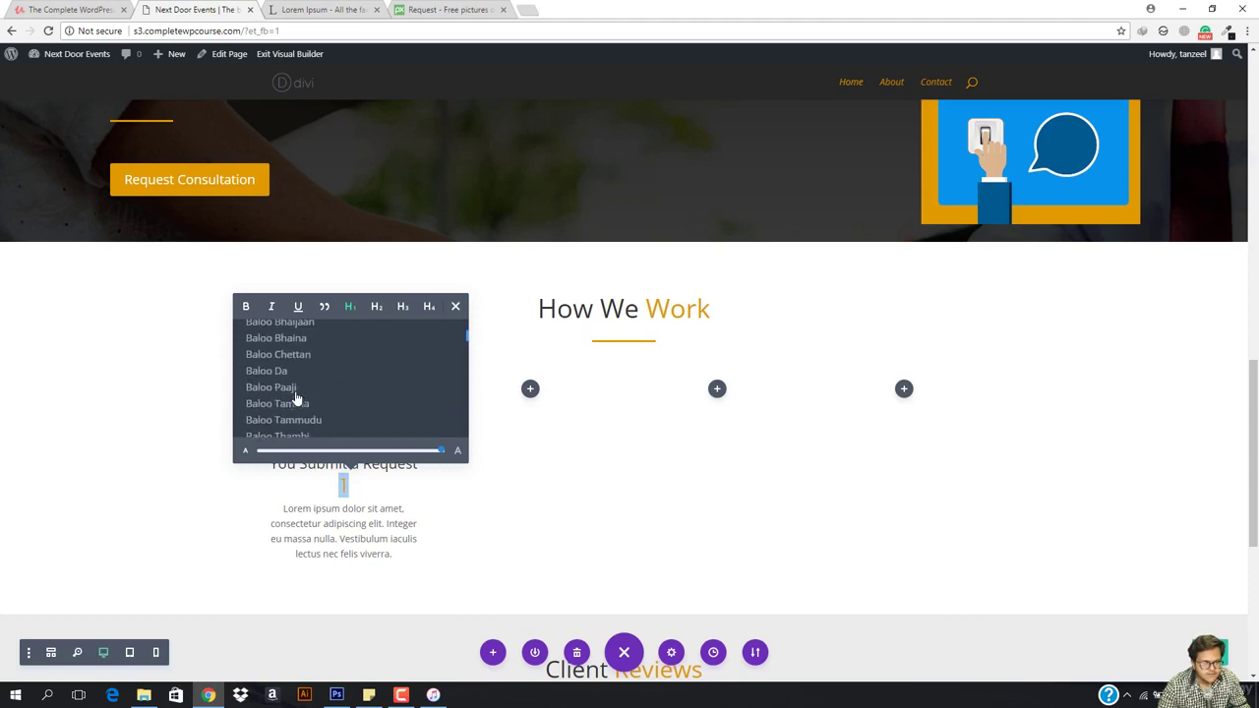
pyautogui.scroll(-8, 281, 393)
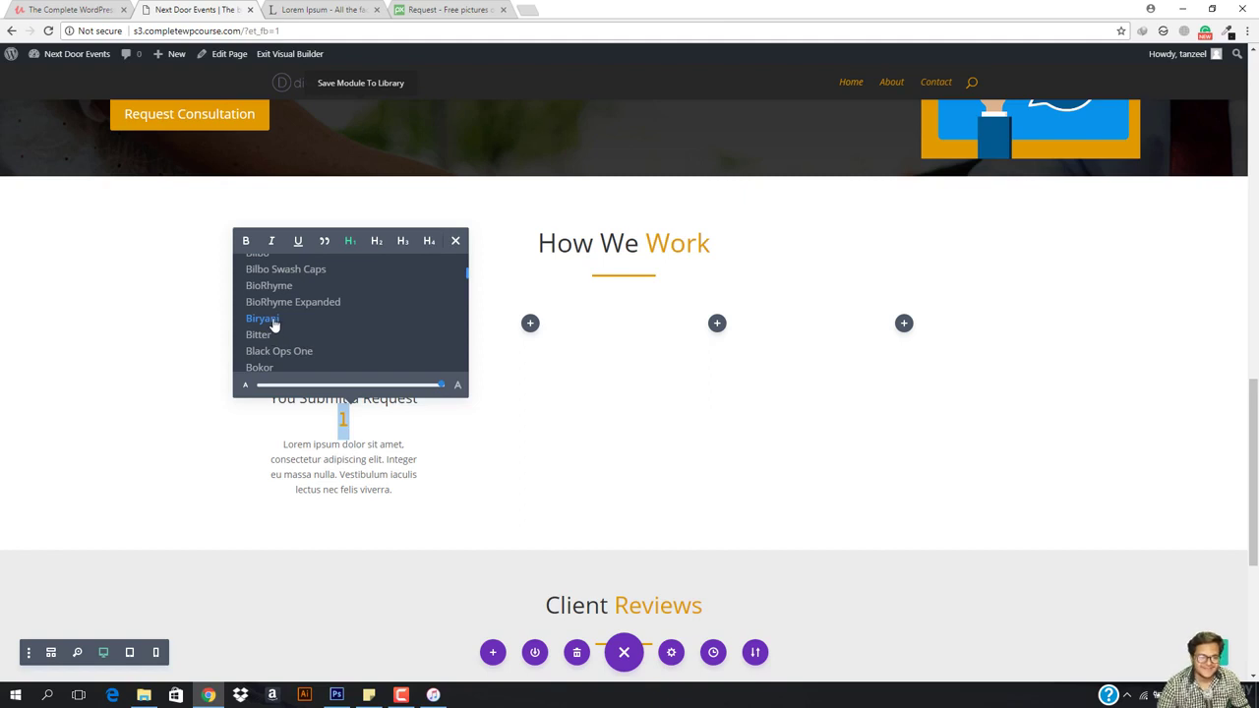
# Compare the Bowlby One SC and Bubblegum Sans fonts on the number 1, set it to Bree Serif and finish editing the text
pyautogui.scroll(-1, 274, 325)
pyautogui.scroll(-1, 281, 317)
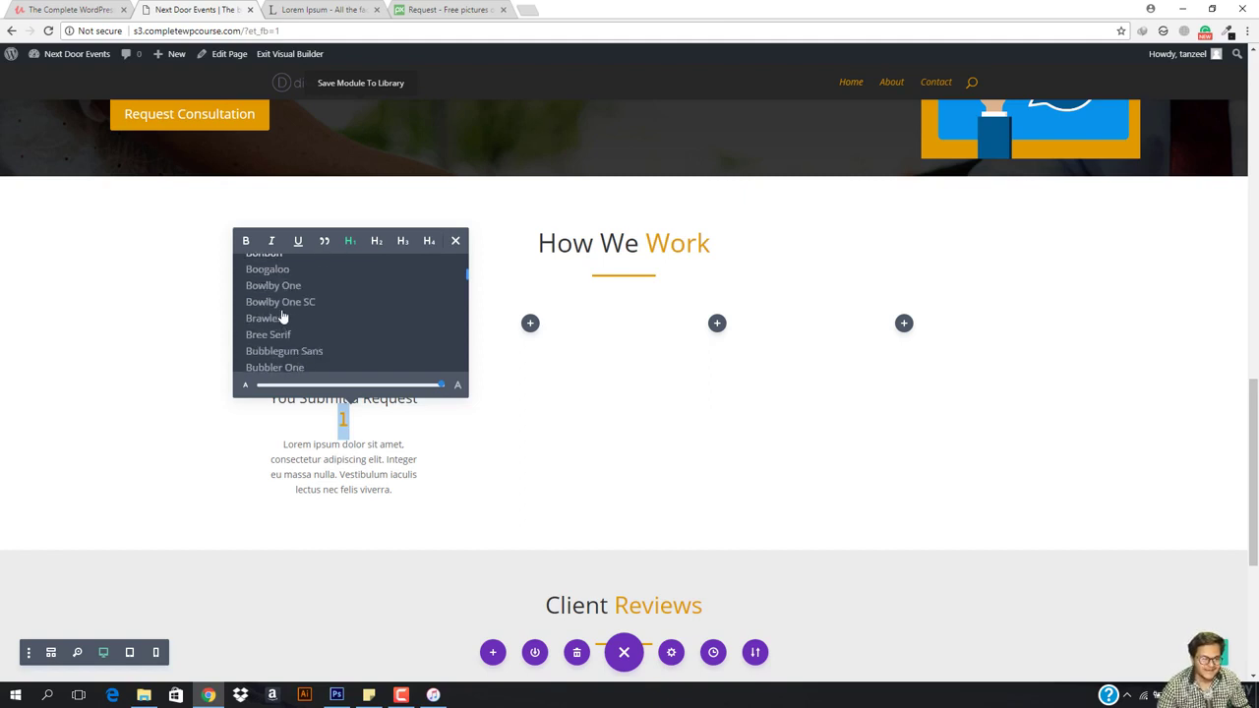
pyautogui.scroll(1, 281, 318)
pyautogui.scroll(-1, 282, 318)
pyautogui.click(280, 303)
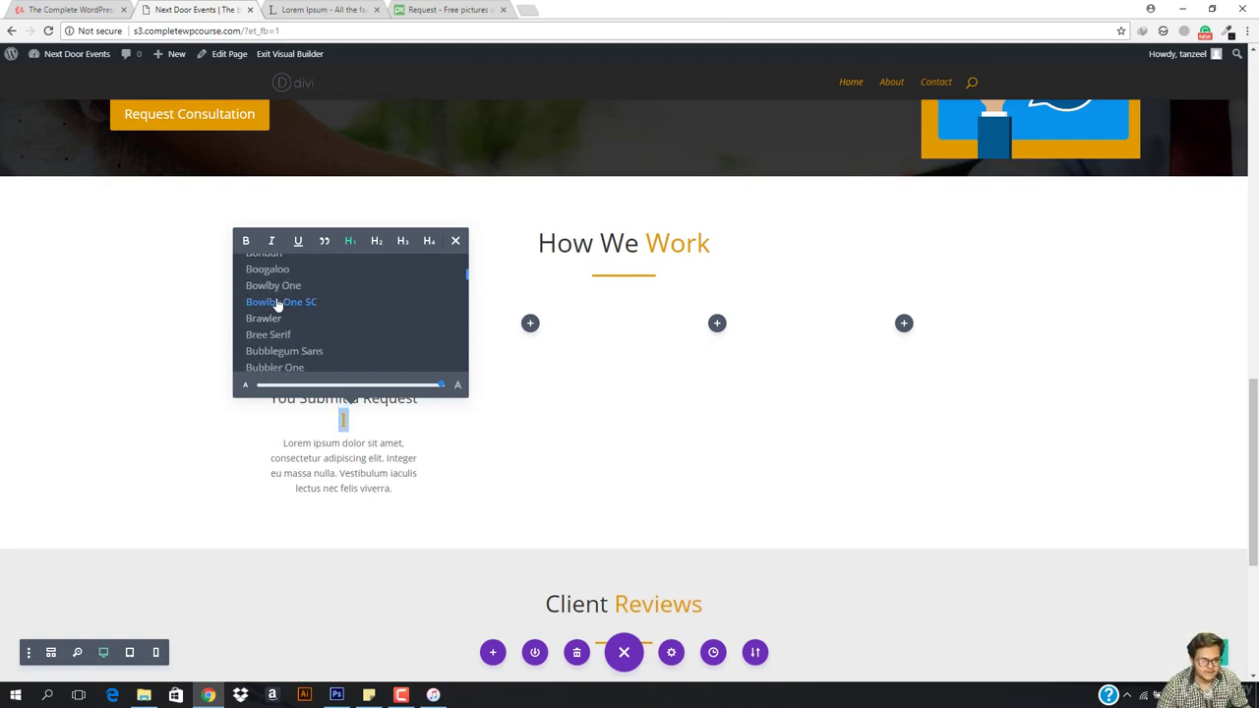
pyautogui.click(268, 318)
pyautogui.click(275, 336)
pyautogui.click(275, 366)
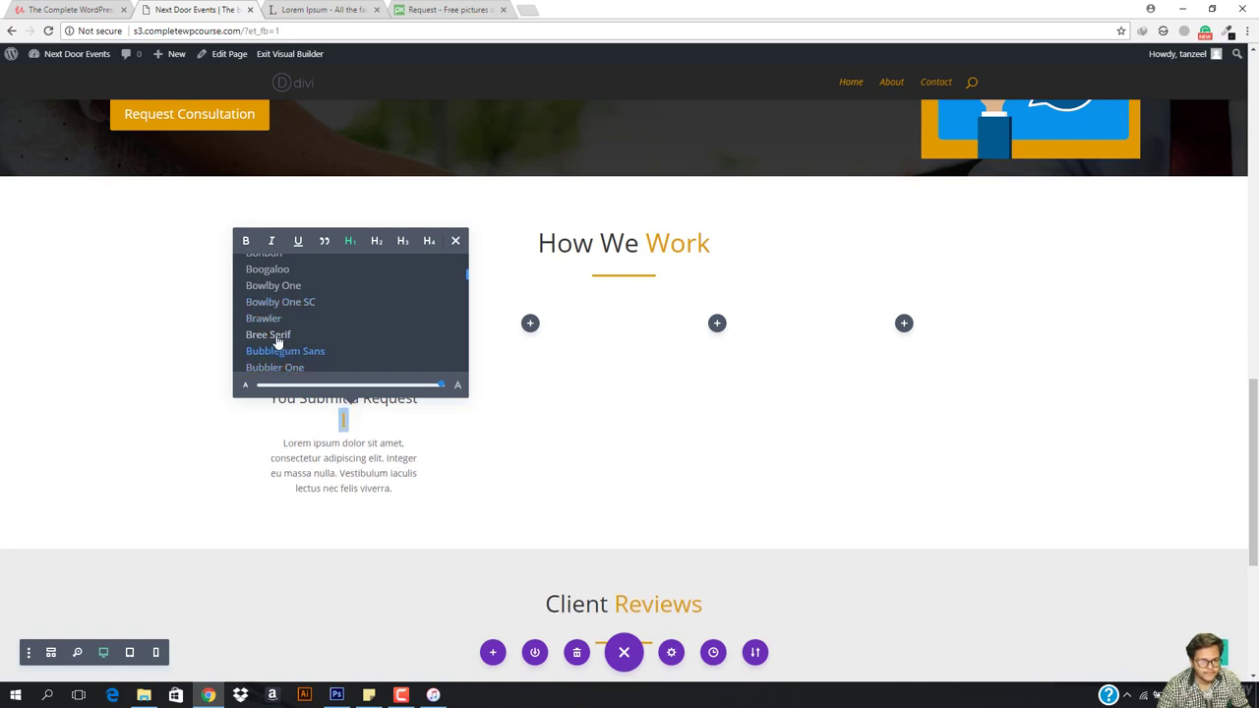
pyautogui.click(276, 337)
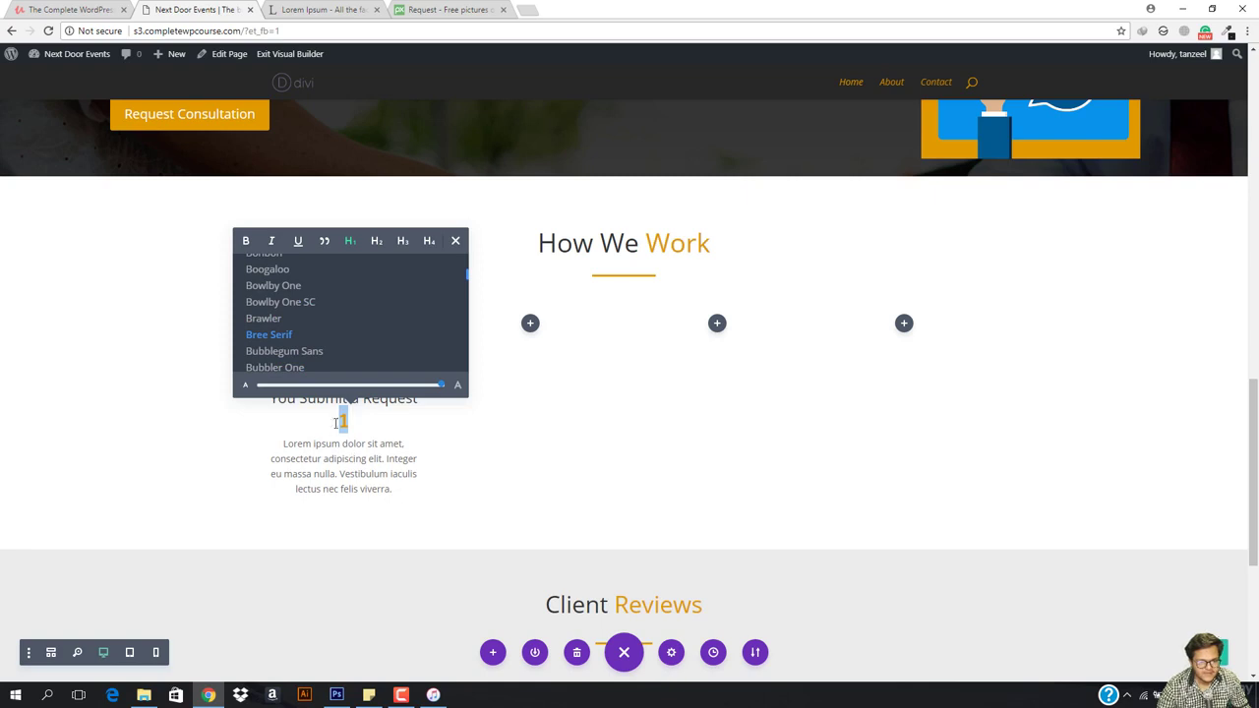
pyautogui.click(456, 241)
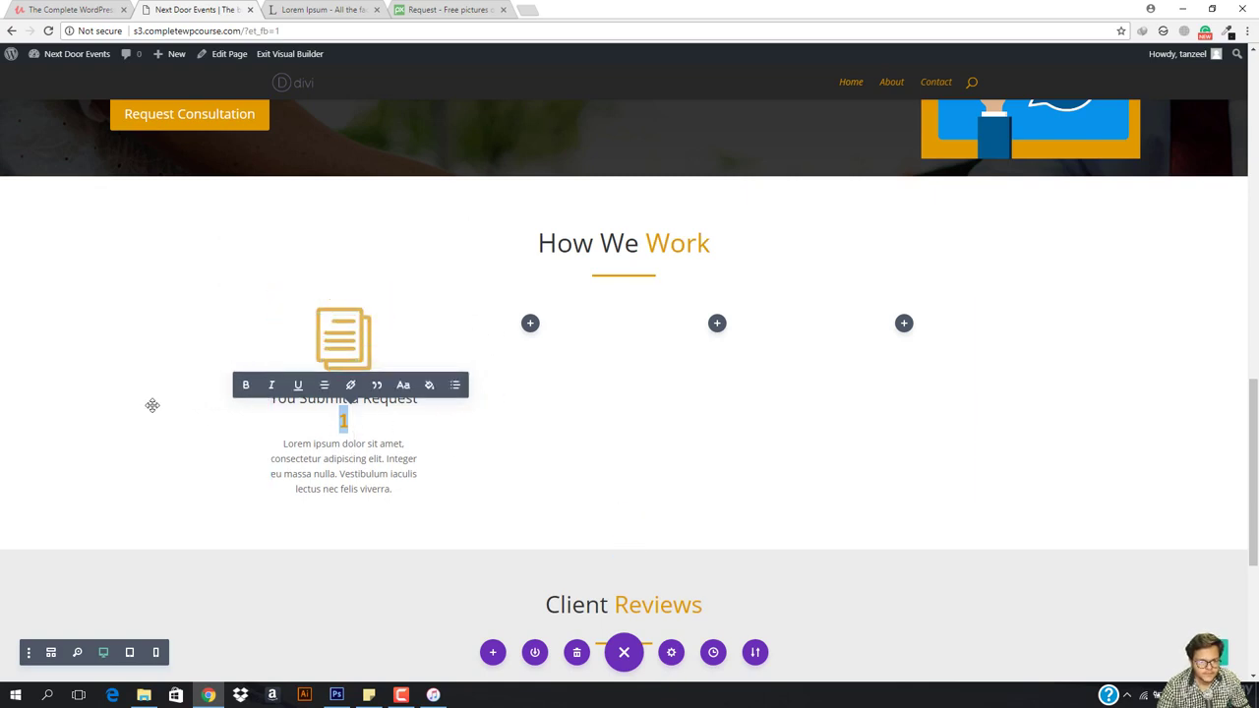
pyautogui.click(162, 408)
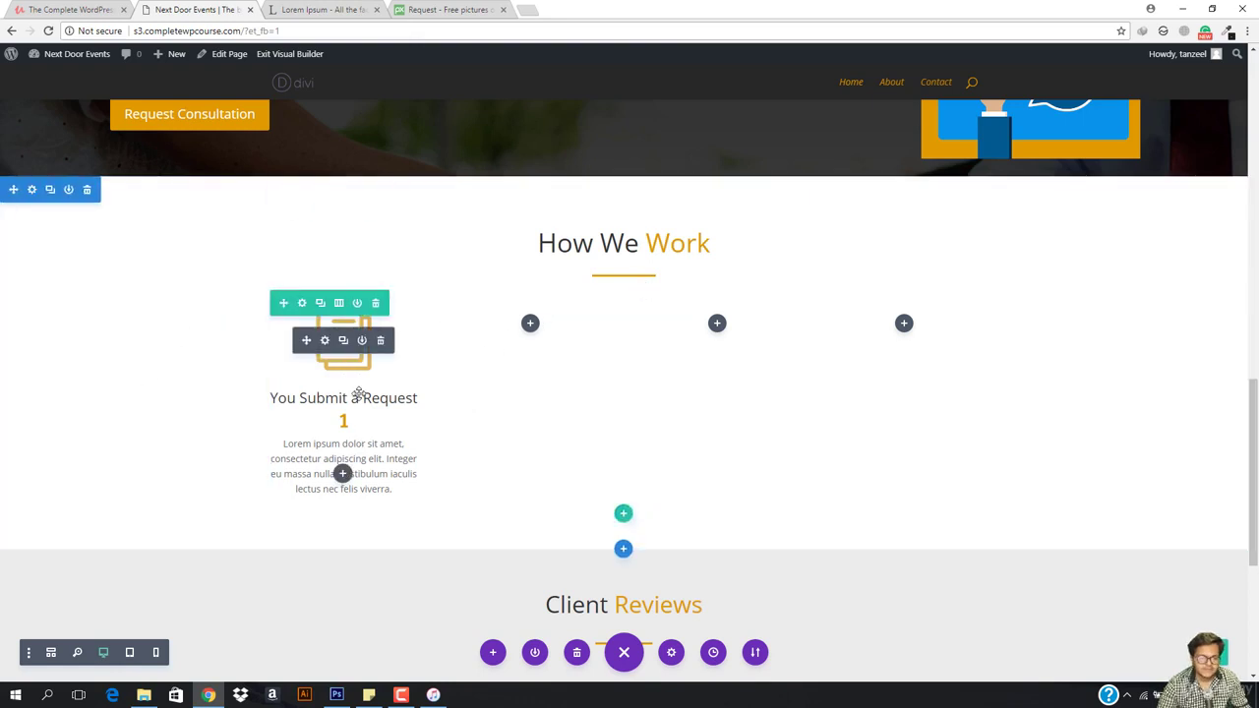
# Duplicate the "You Submit a Request" blurb module in the first column
pyautogui.moveTo(309, 311)
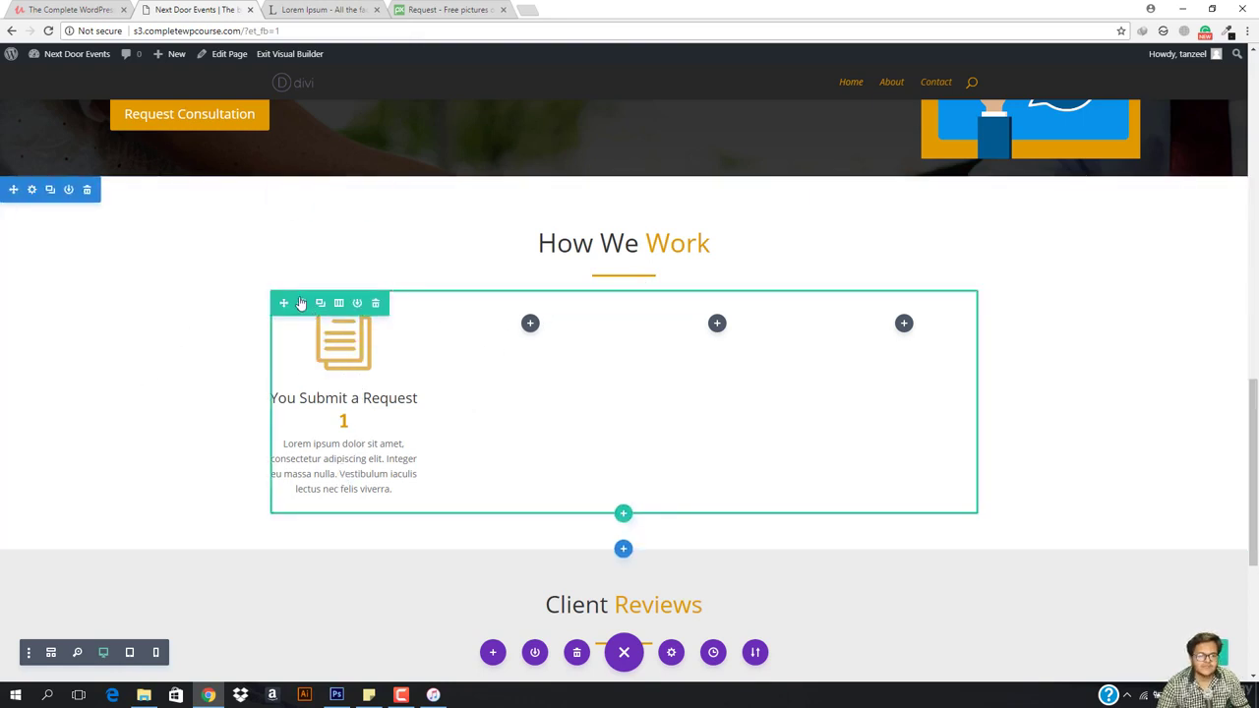
pyautogui.moveTo(318, 352)
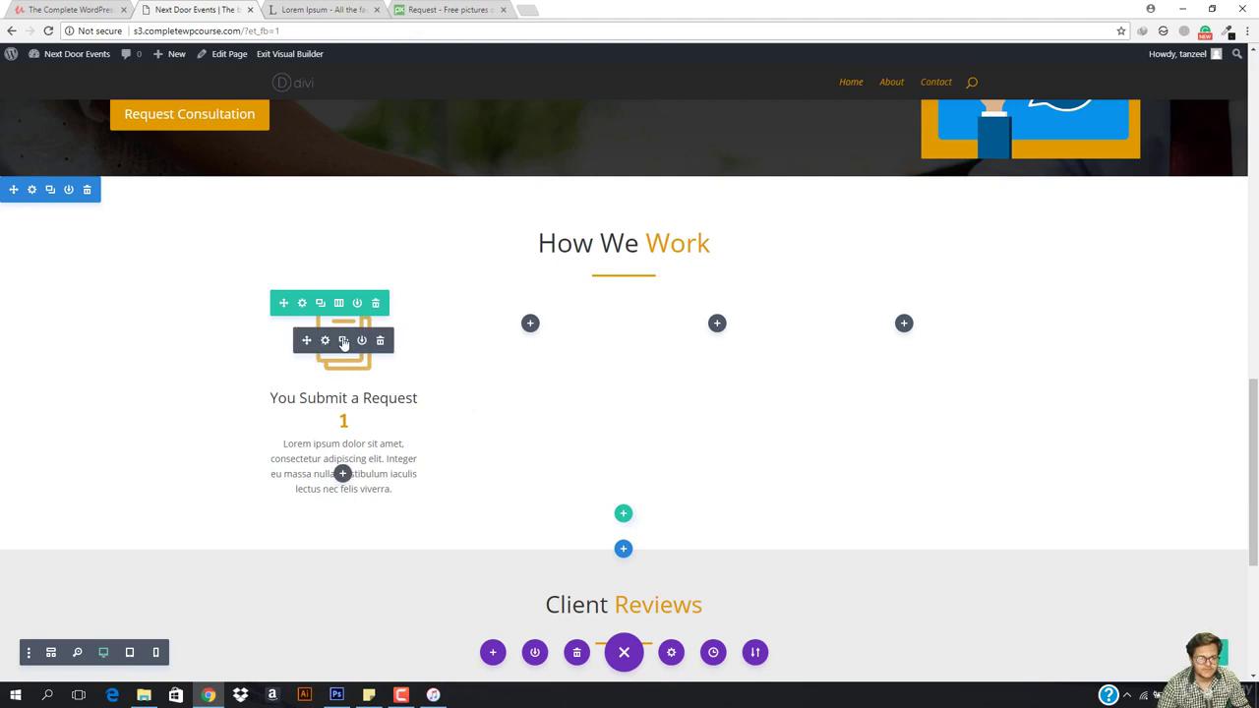
pyautogui.click(343, 341)
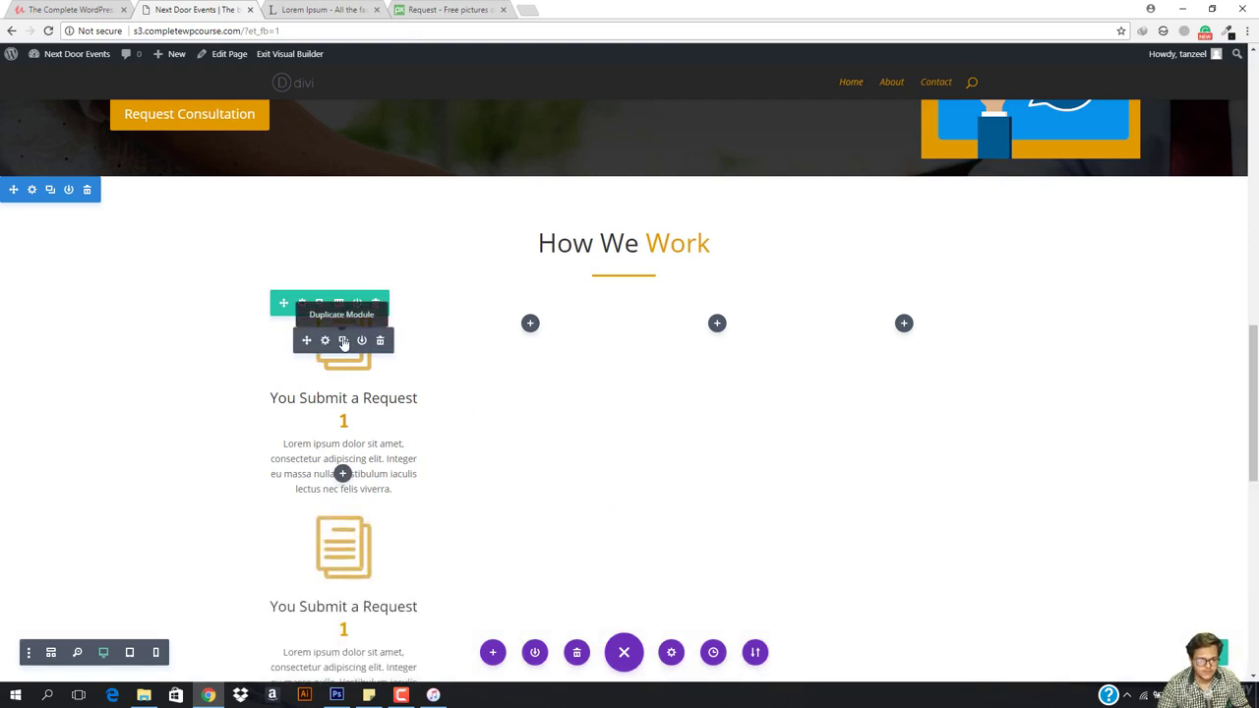
# Duplicate the "You Submit a Request" blurb once more and move the copies into the second, third and fourth columns
pyautogui.click(344, 341)
pyautogui.scroll(-4, 511, 360)
pyautogui.scroll(3, 470, 365)
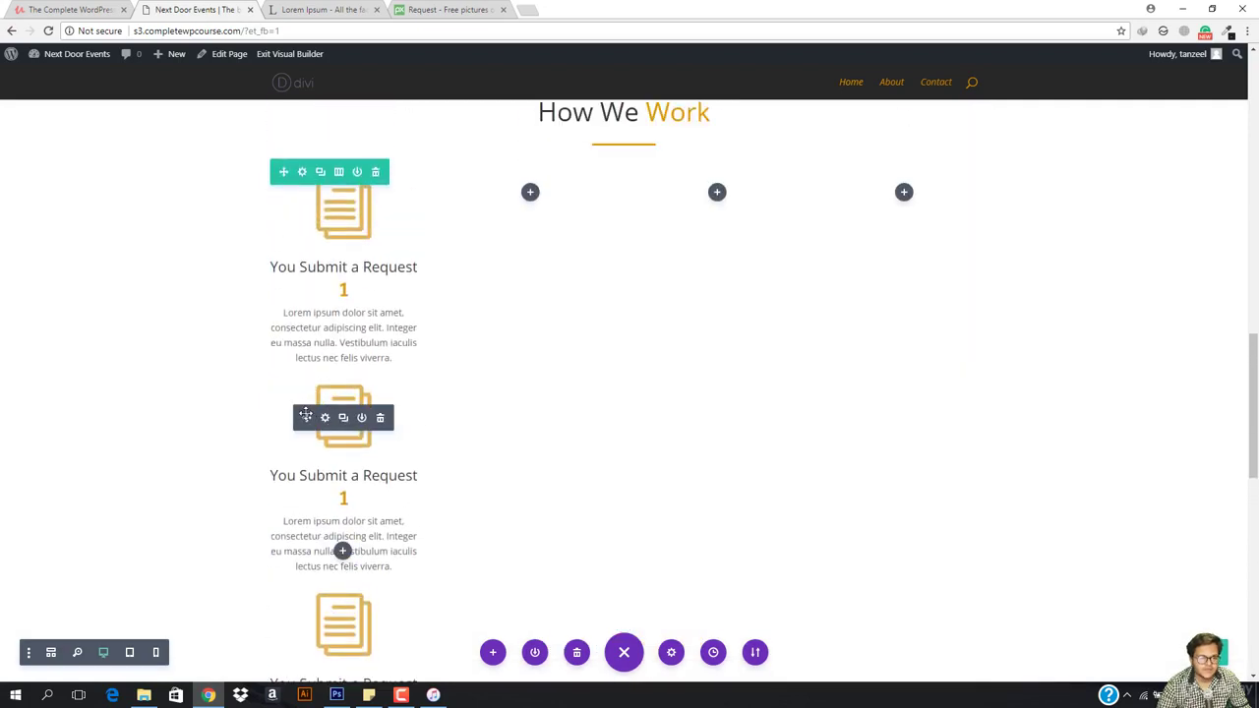
pyautogui.moveTo(306, 417); pyautogui.dragTo(512, 246)
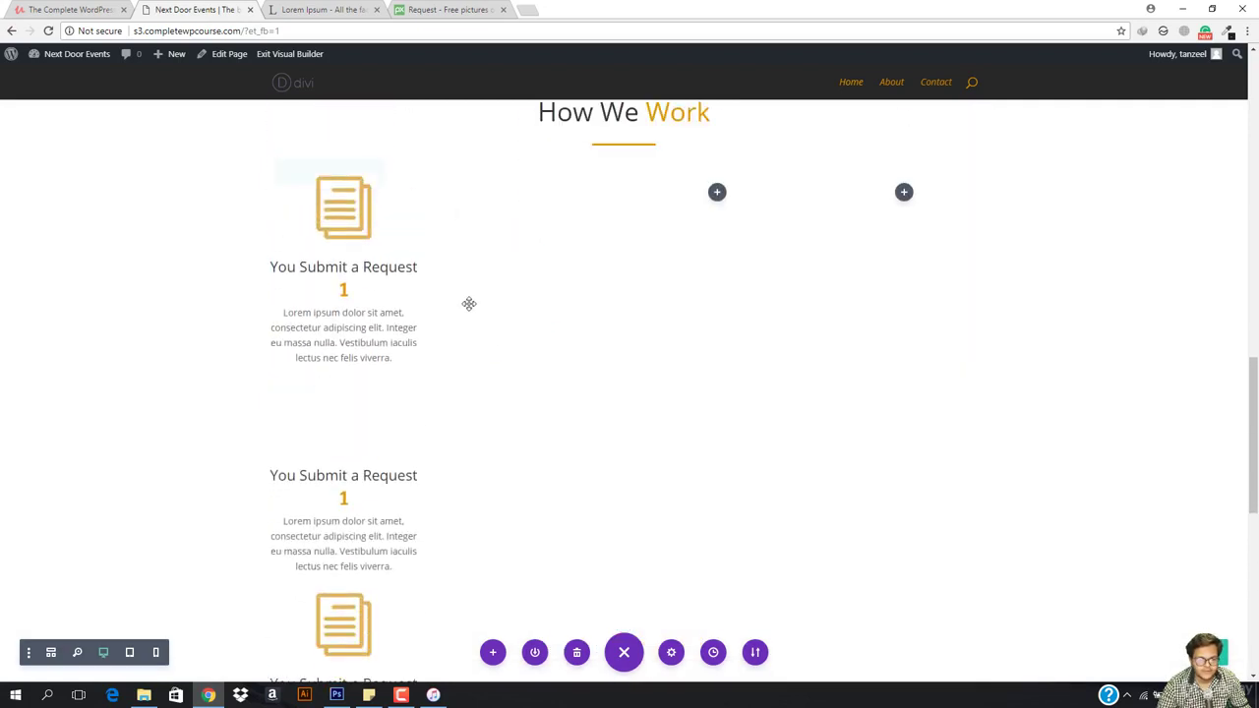
pyautogui.moveTo(308, 417); pyautogui.dragTo(736, 219)
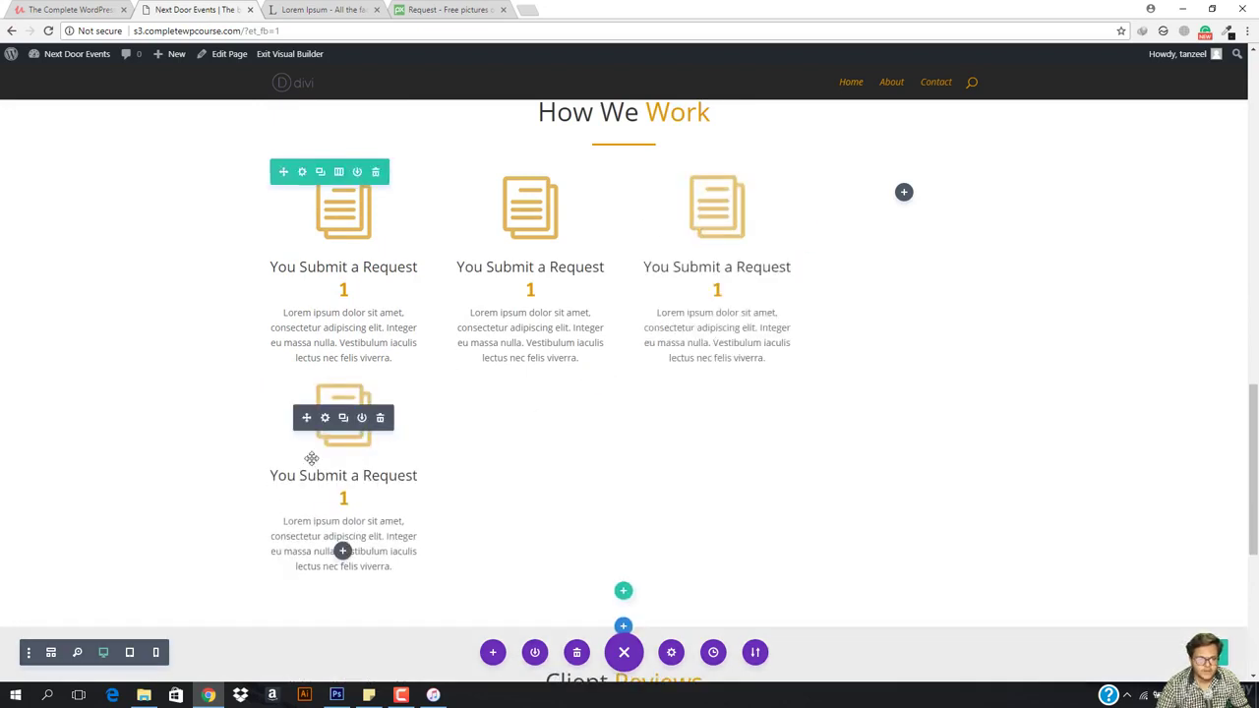
pyautogui.moveTo(960, 212); pyautogui.dragTo(897, 230)
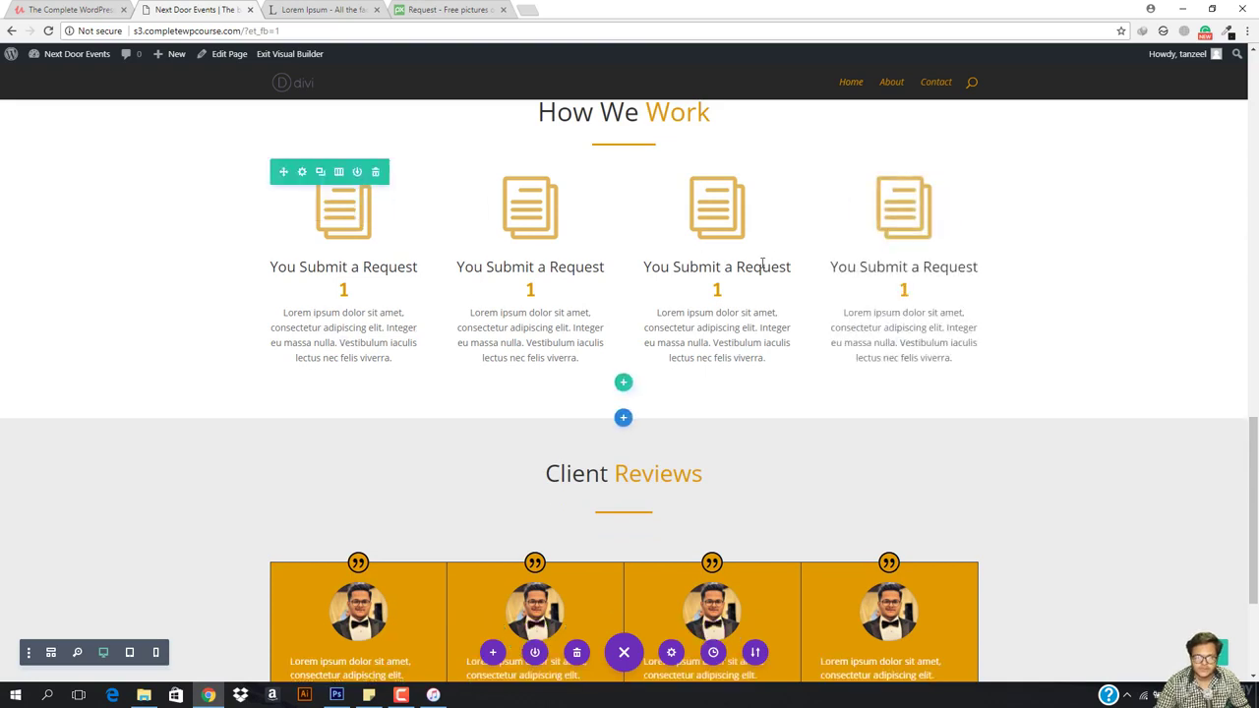
# Retitle the second column's blurb "We Call You" and change the number in its content to 2
pyautogui.click(526, 184)
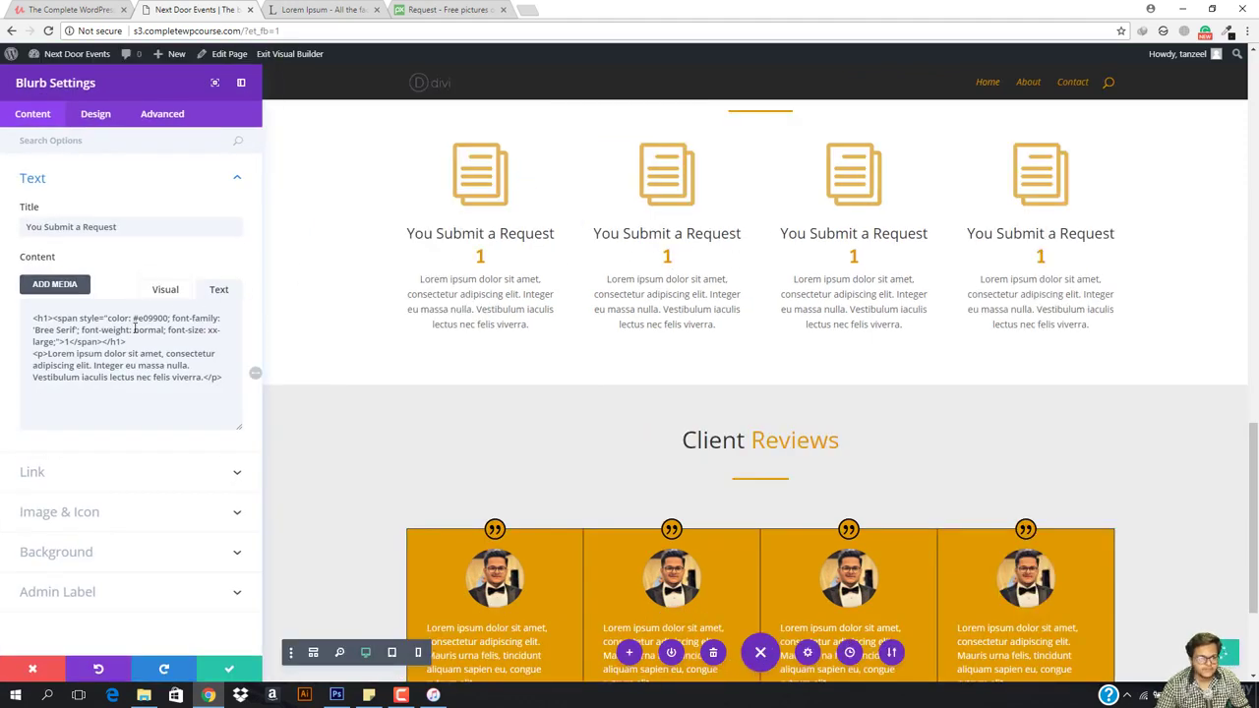
pyautogui.tripleClick(139, 227)
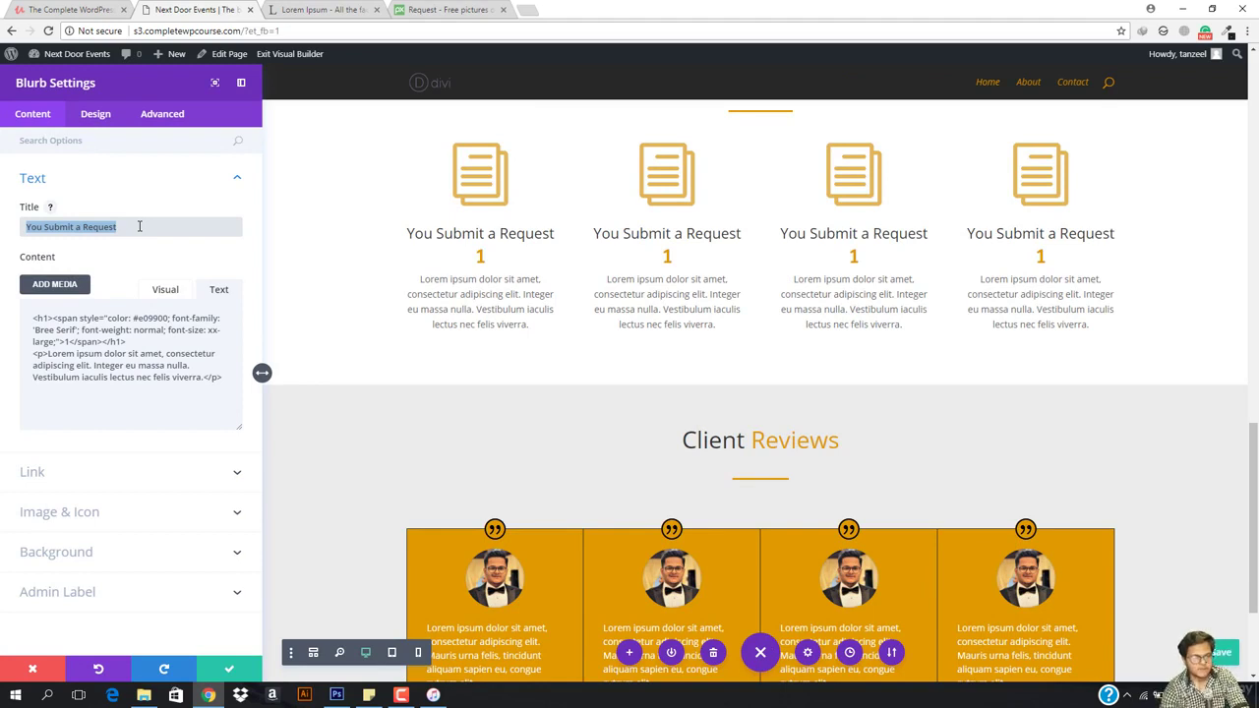
pyautogui.write('We C')
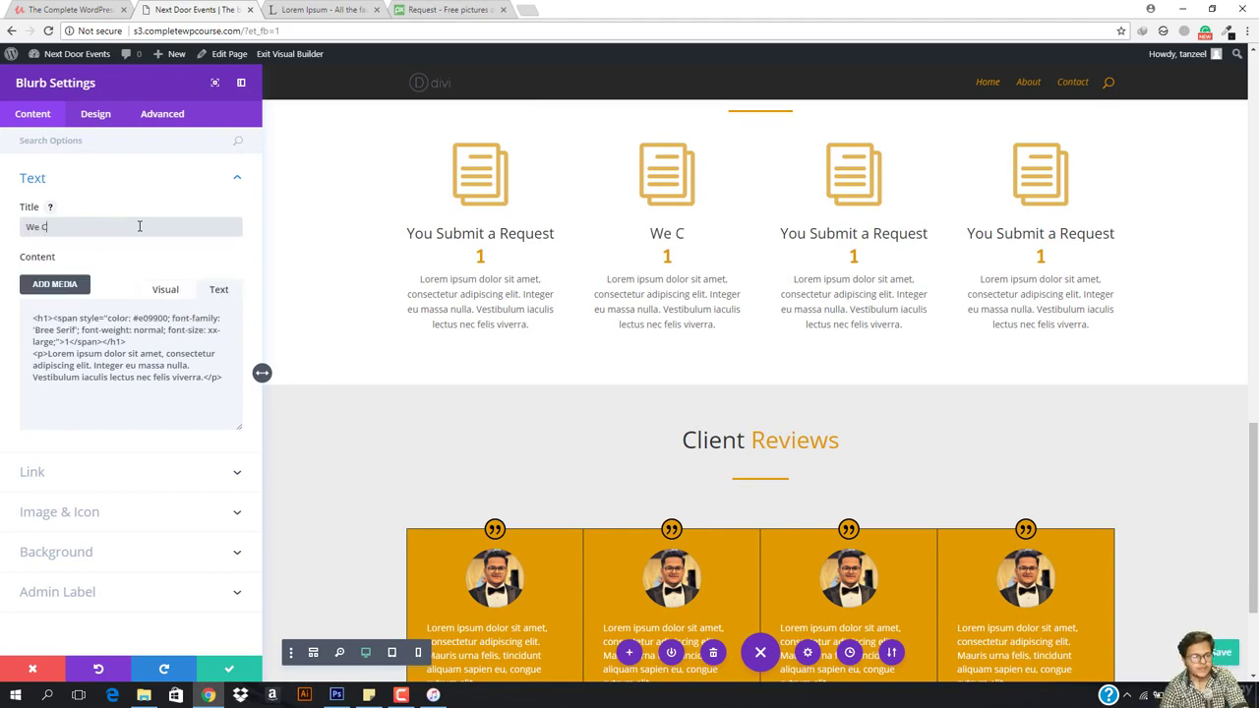
pyautogui.write('all You')
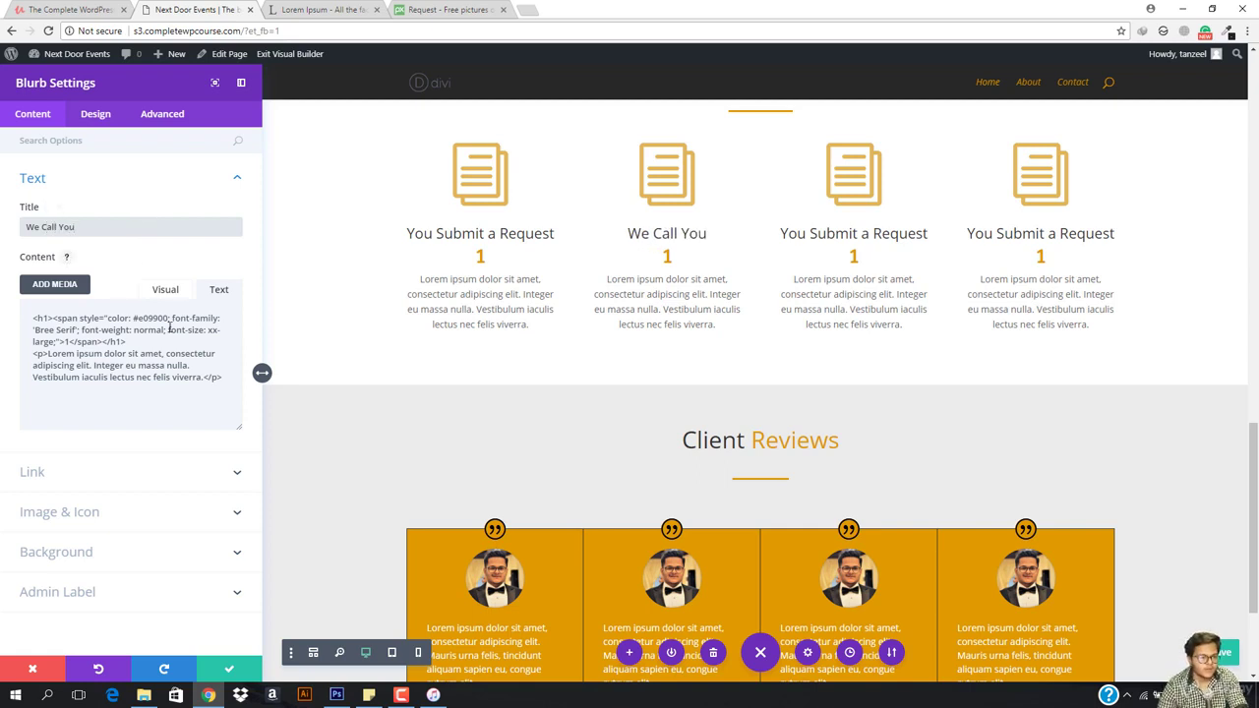
pyautogui.click(65, 342)
pyautogui.write('1')
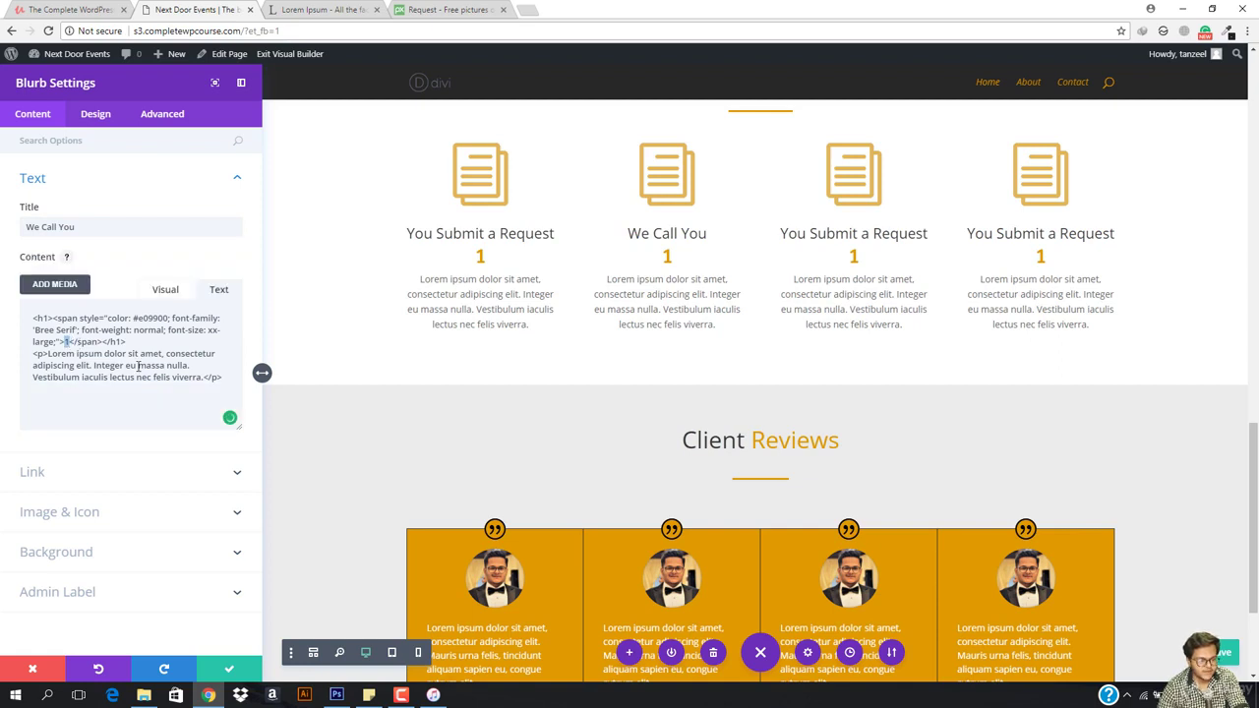
pyautogui.write('2')
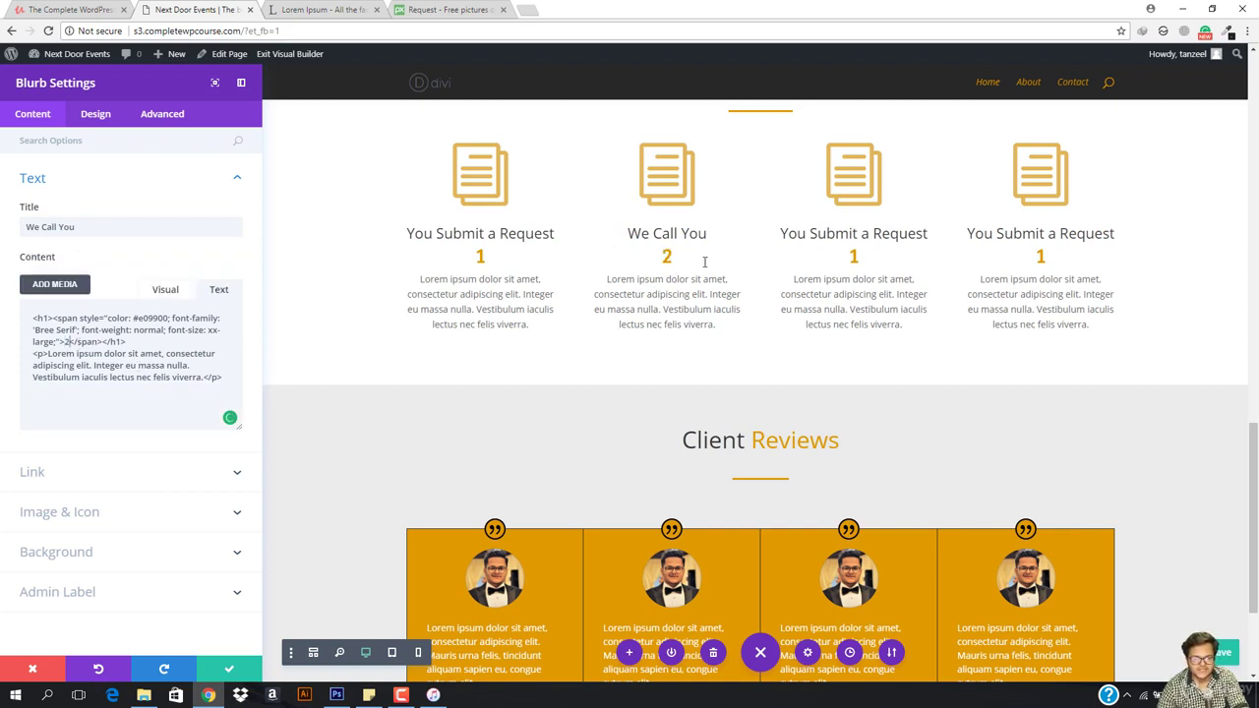
# Try replacing the "We Call You" blurb's number with 3 directly on the page, and restore it to 2
pyautogui.click(666, 259)
pyautogui.doubleClick(666, 258)
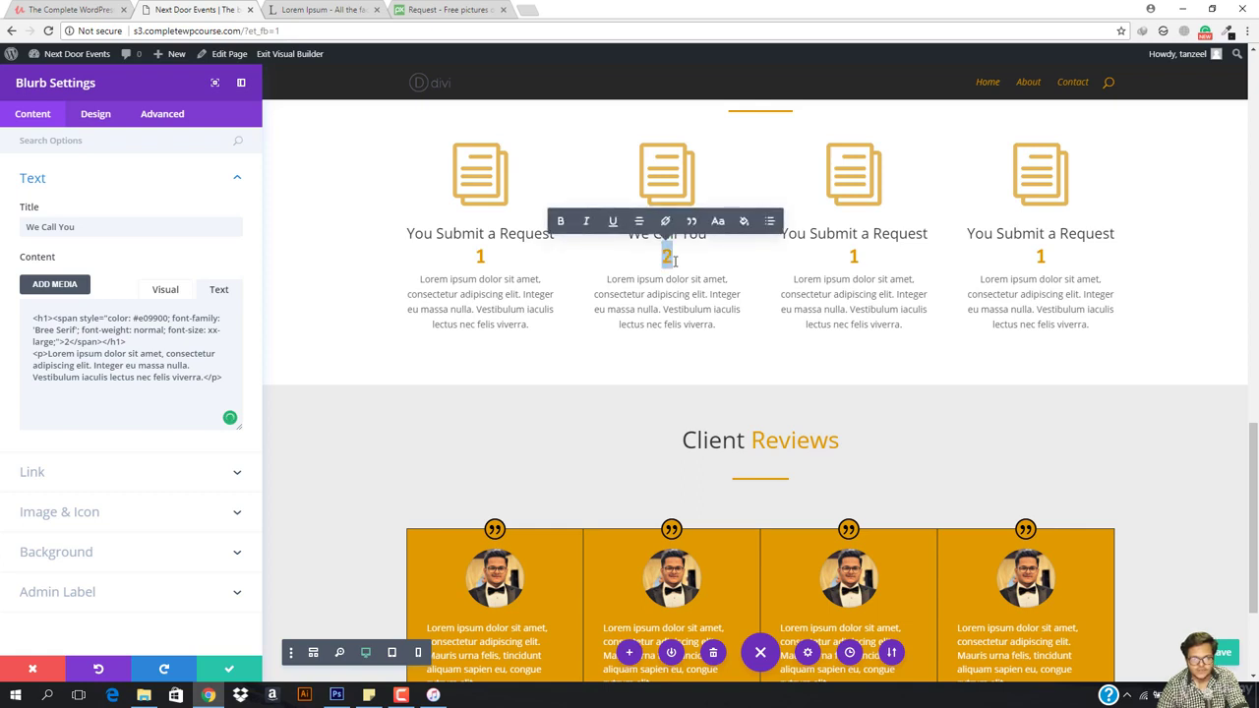
pyautogui.write('3')
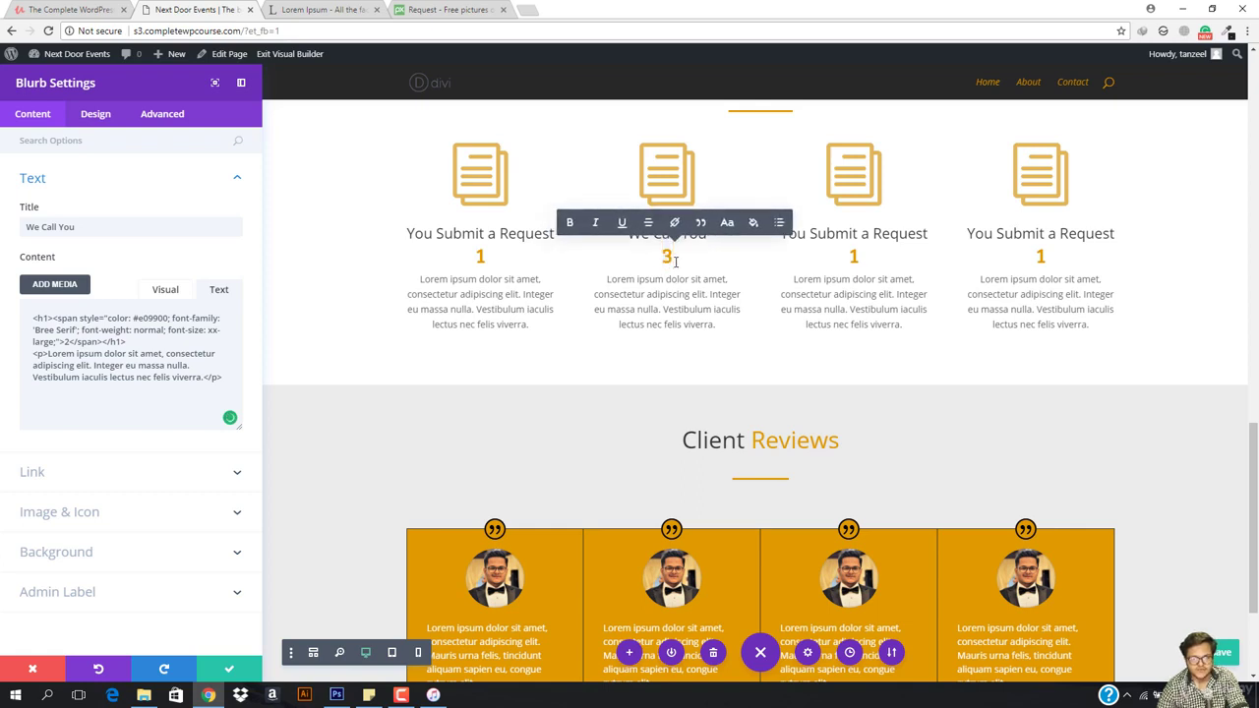
pyautogui.write('2')
pyautogui.press('Left')
pyautogui.press('BackSpace')
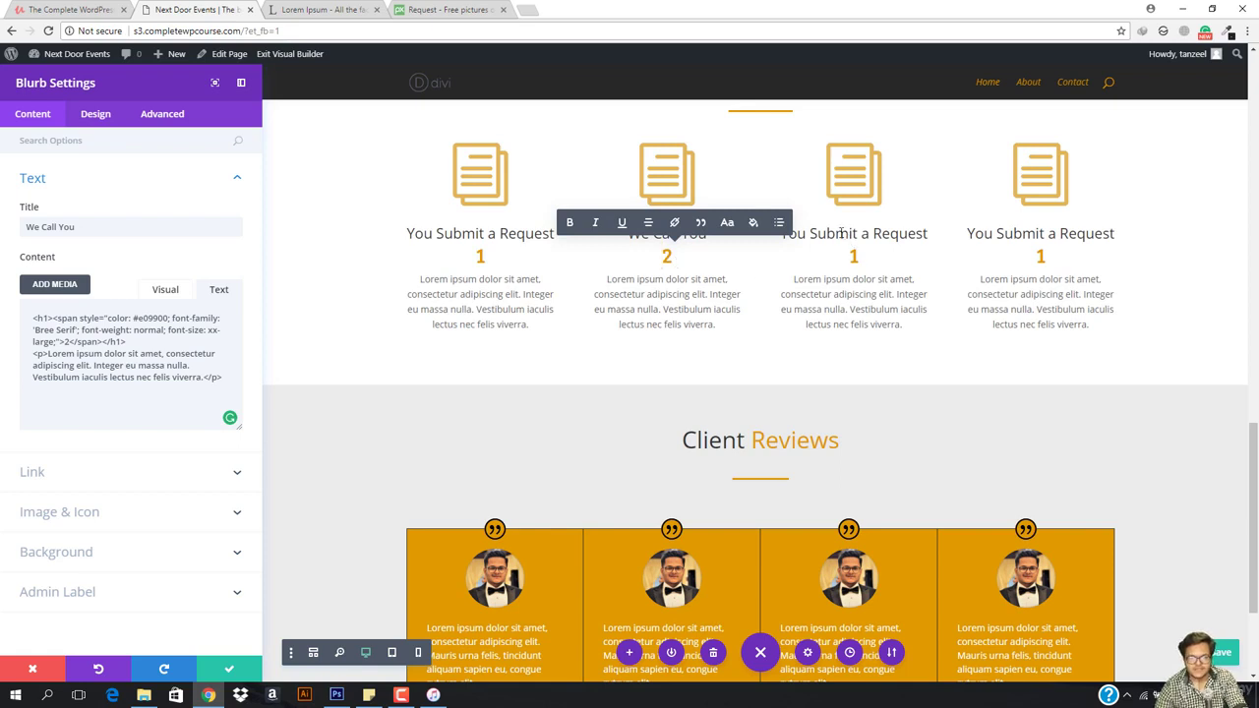
# Save the "We Call You" blurb's settings and retitle the third column's blurb "You Accept Our Quote" directly on the page
pyautogui.click(229, 669)
pyautogui.tripleClick(685, 270)
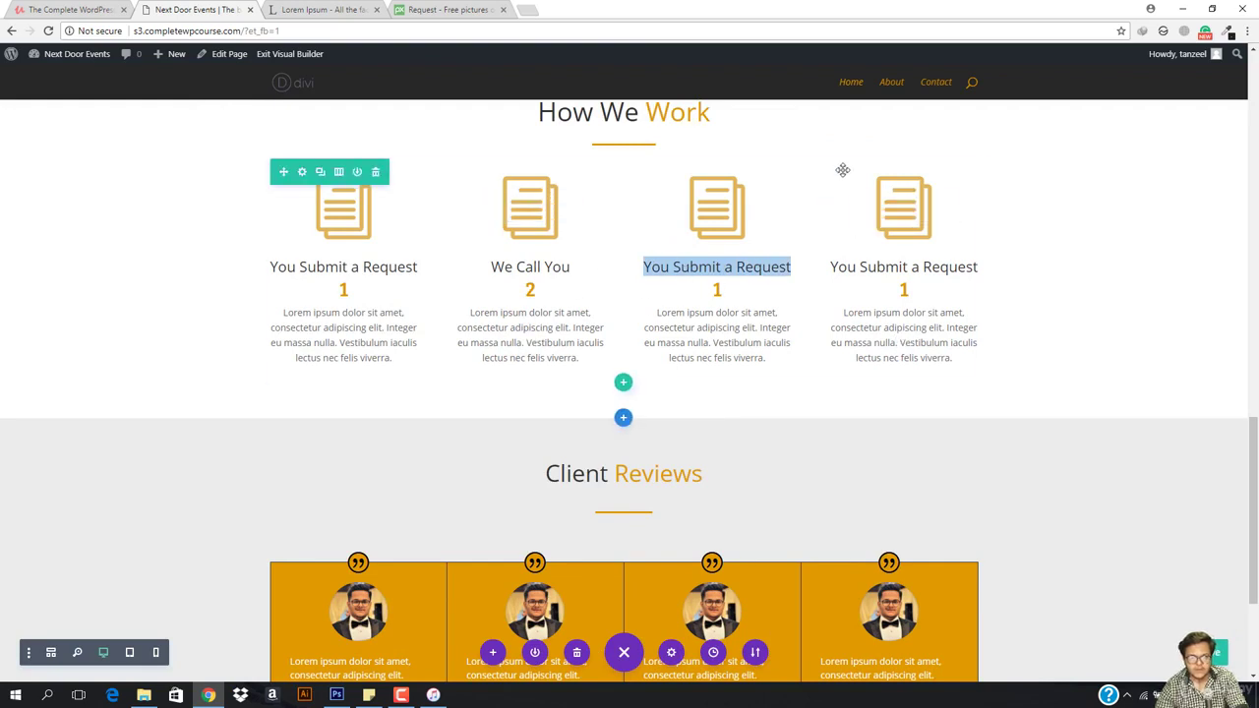
pyautogui.write('Y')
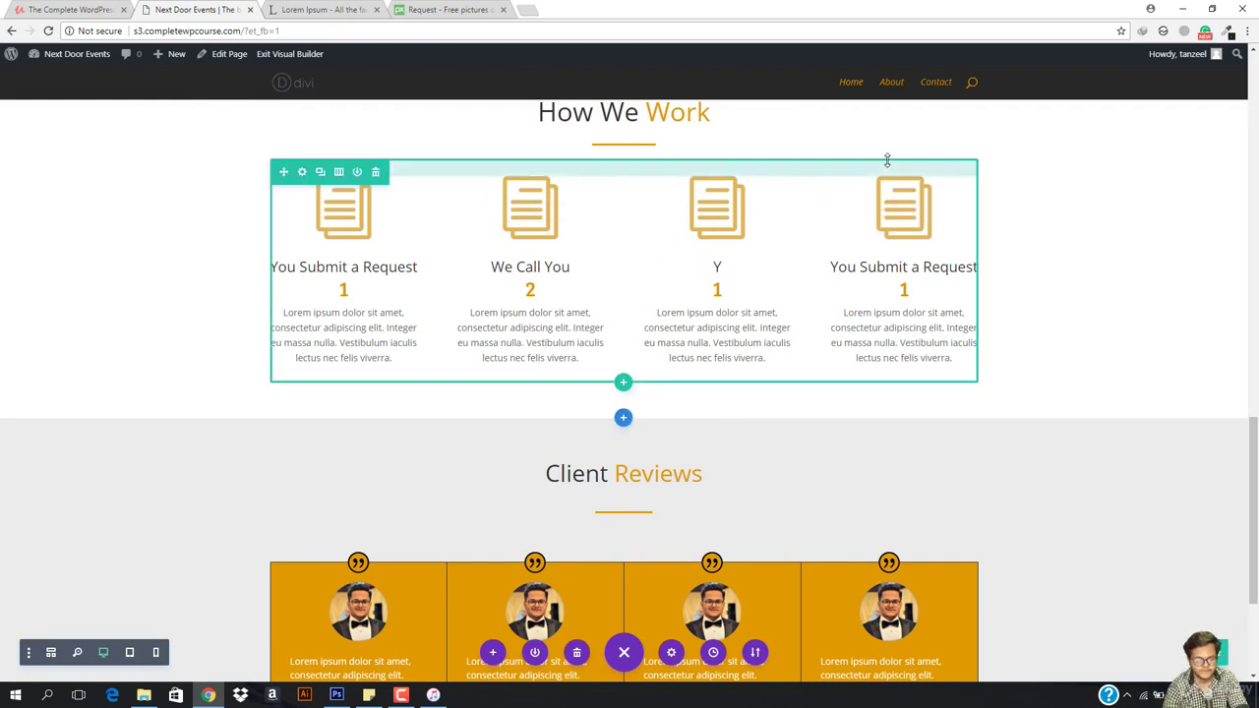
pyautogui.write('ou Accep')
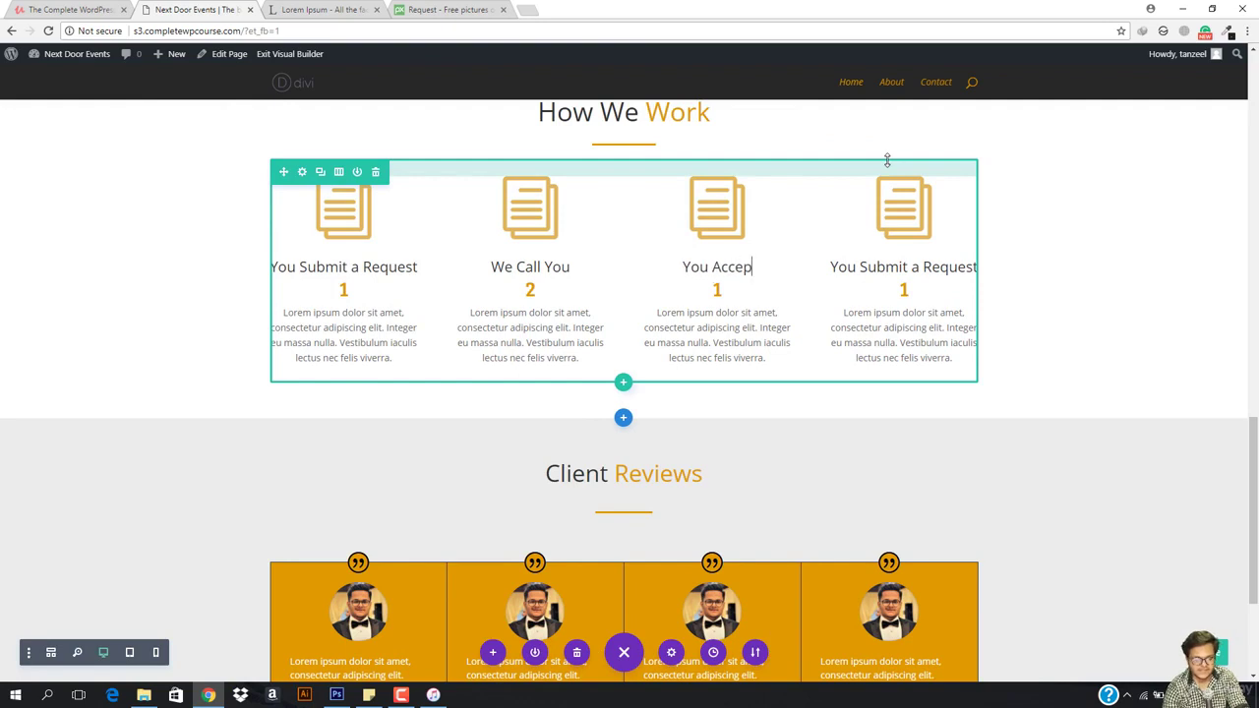
pyautogui.write('t Our ')
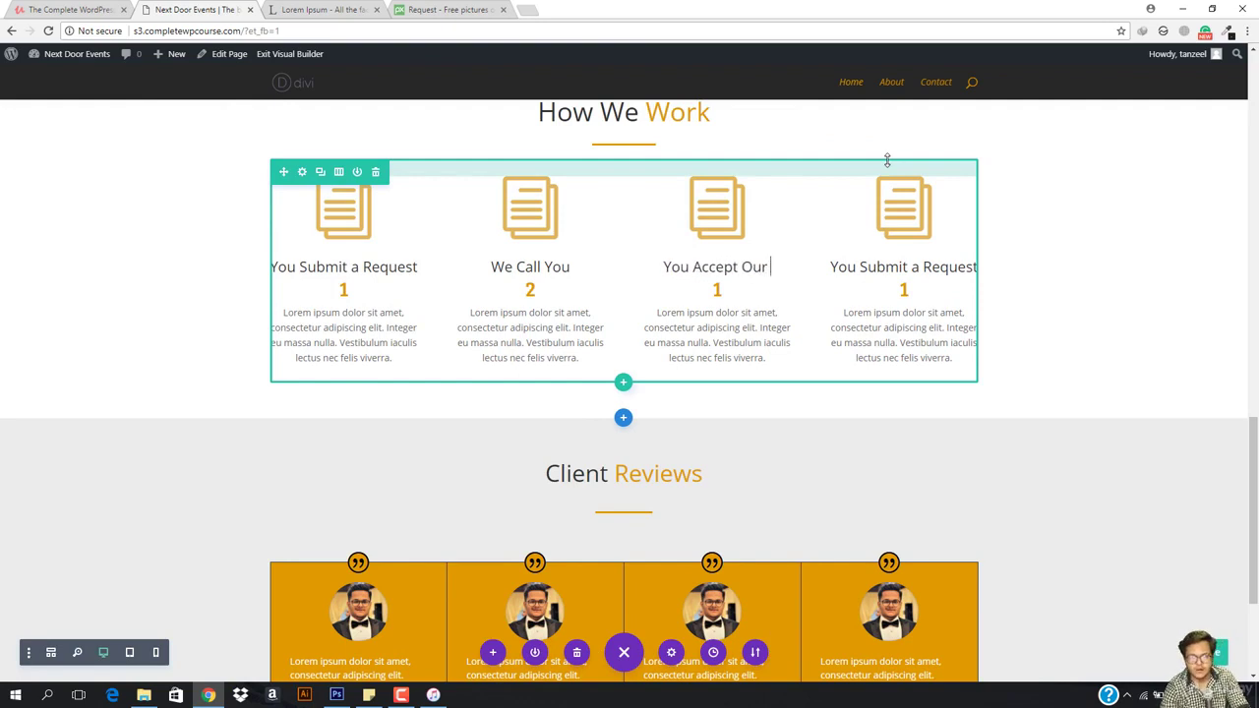
pyautogui.write('Quote')
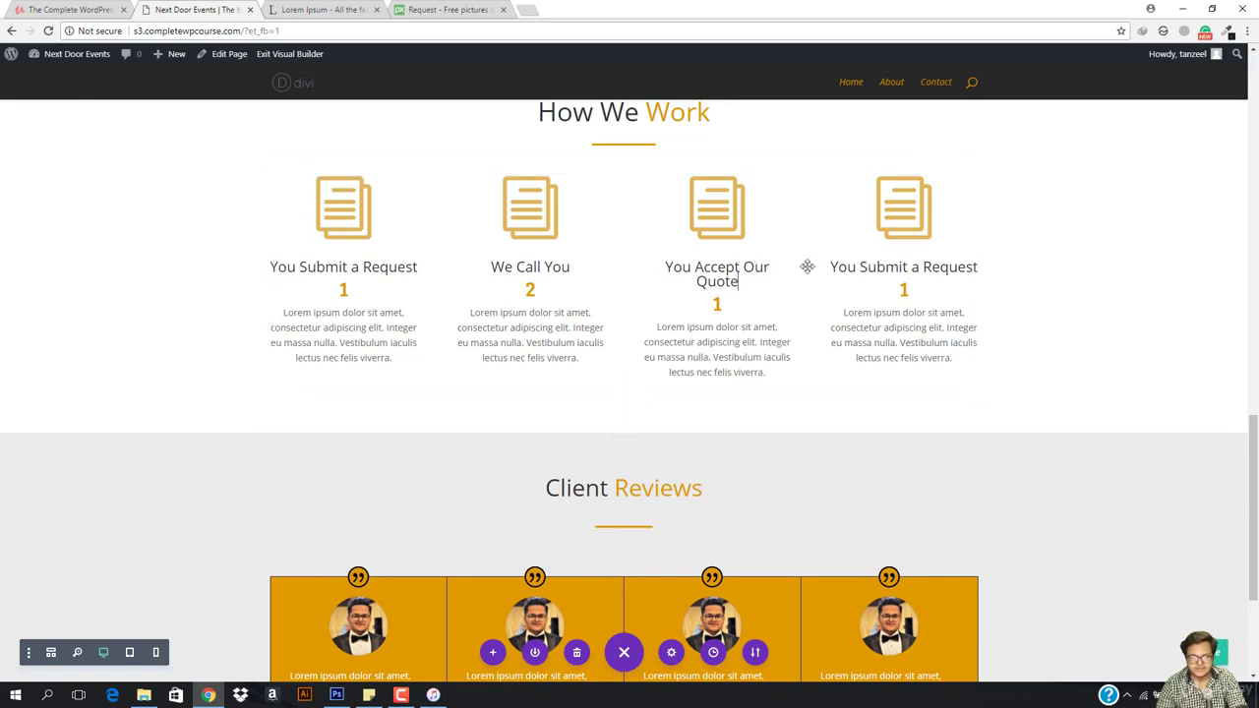
# Retitle the fourth column's blurb "We Do Your Work" directly on the page
pyautogui.tripleClick(858, 270)
pyautogui.write('W')
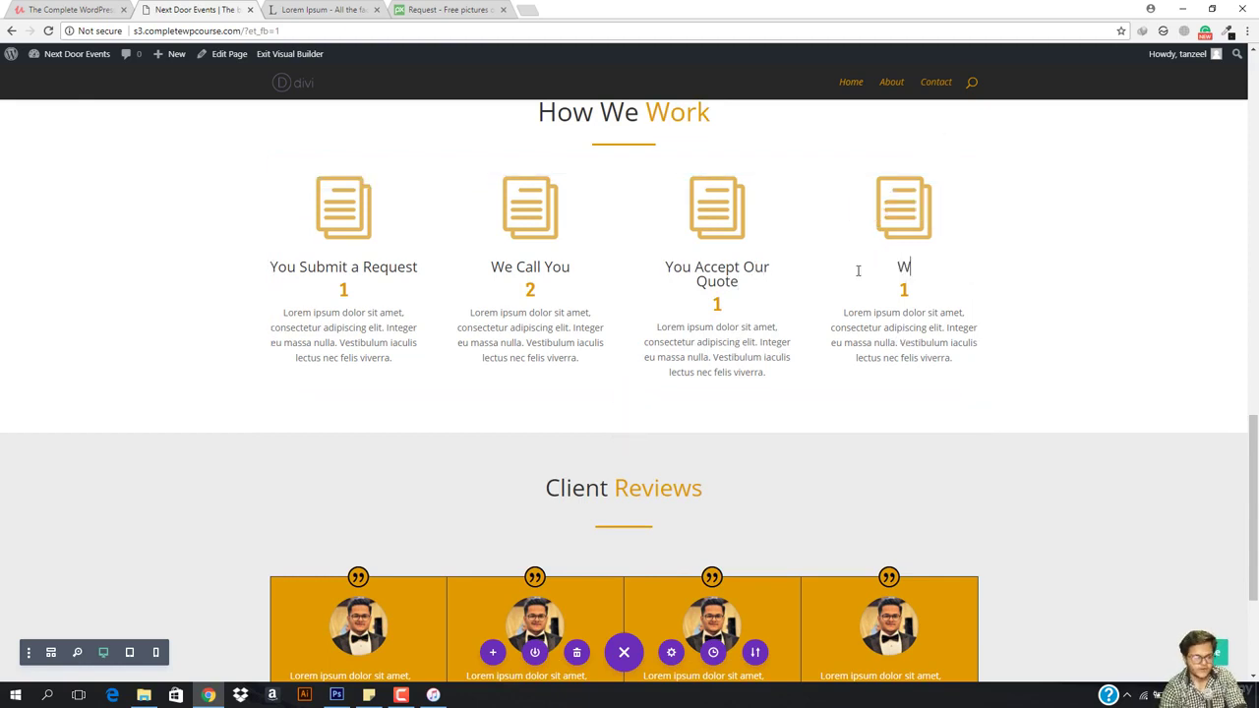
pyautogui.write('e Do Yo')
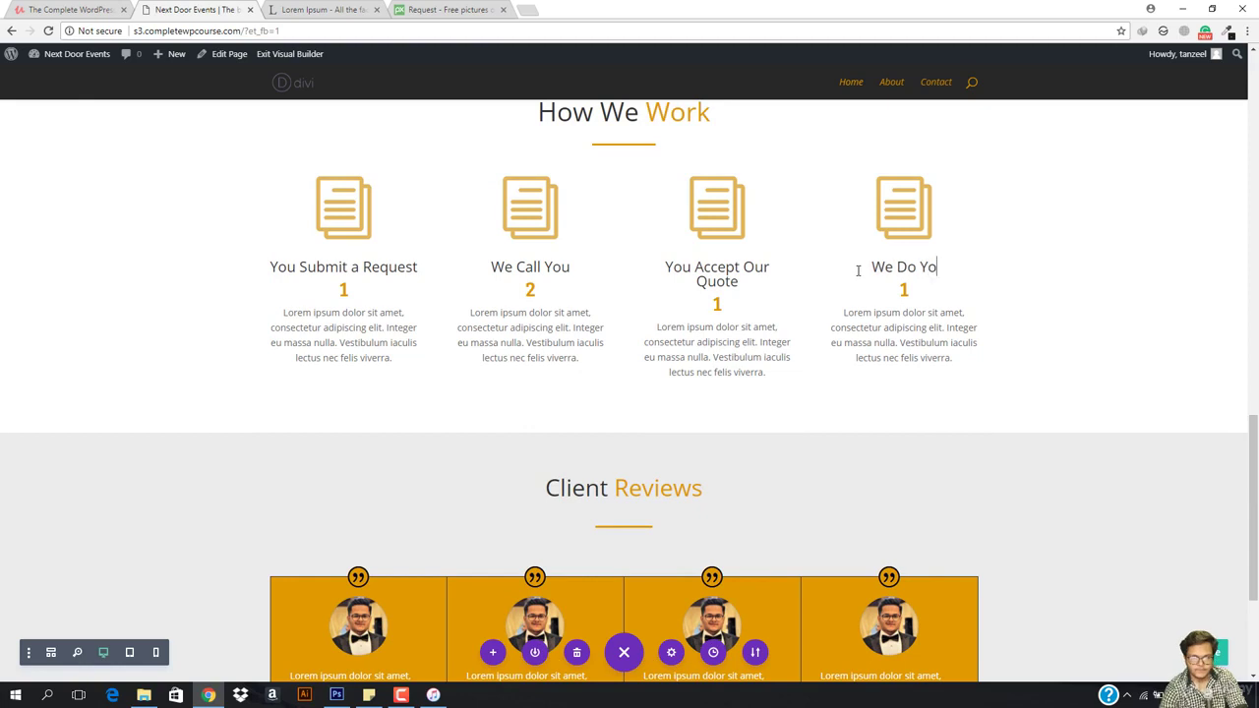
pyautogui.write('ur Work')
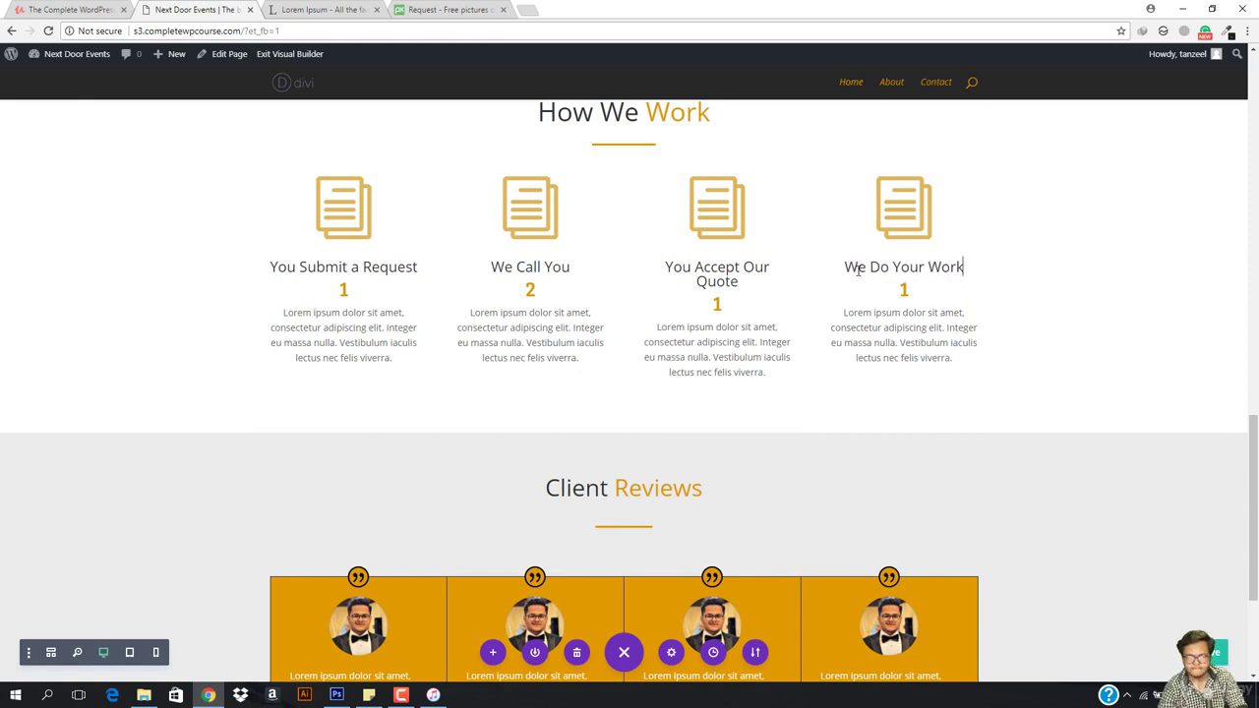
# Change the number in the "You Accept Our Quote" blurb to 3 and in the "We Do Your Work" blurb to 4
pyautogui.click(717, 304)
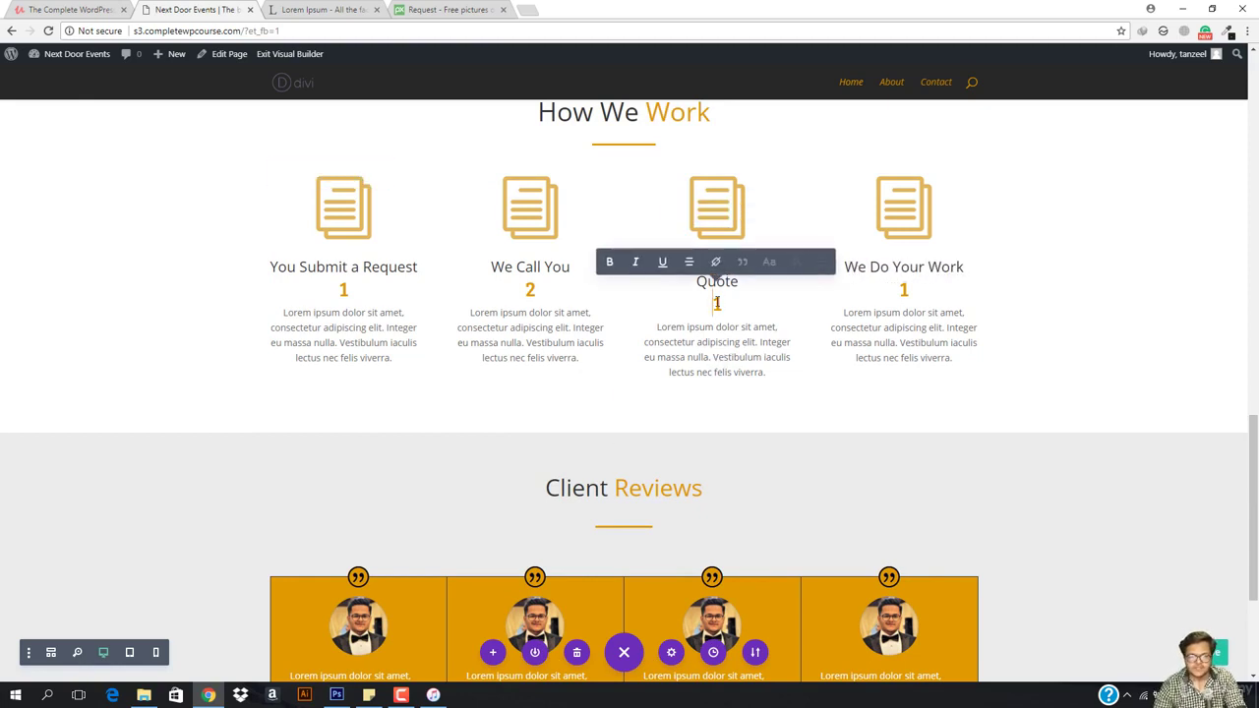
pyautogui.doubleClick(717, 303)
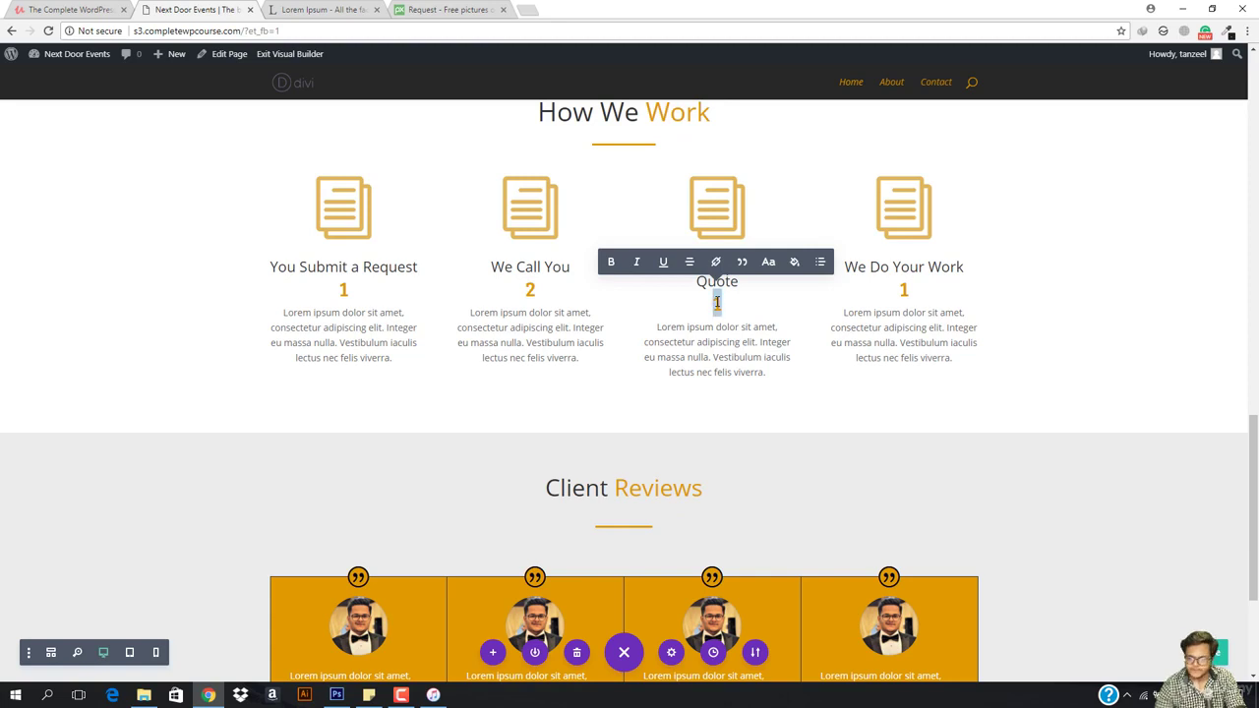
pyautogui.write('3')
pyautogui.doubleClick(903, 290)
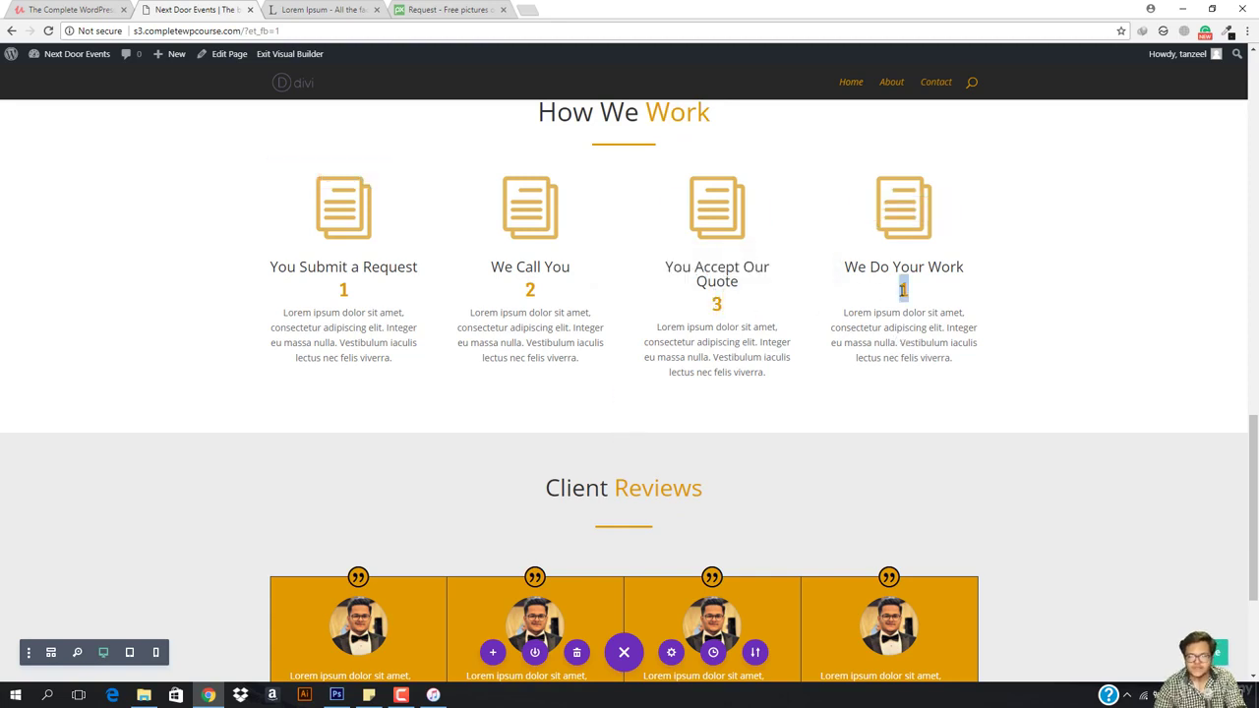
pyautogui.write('4')
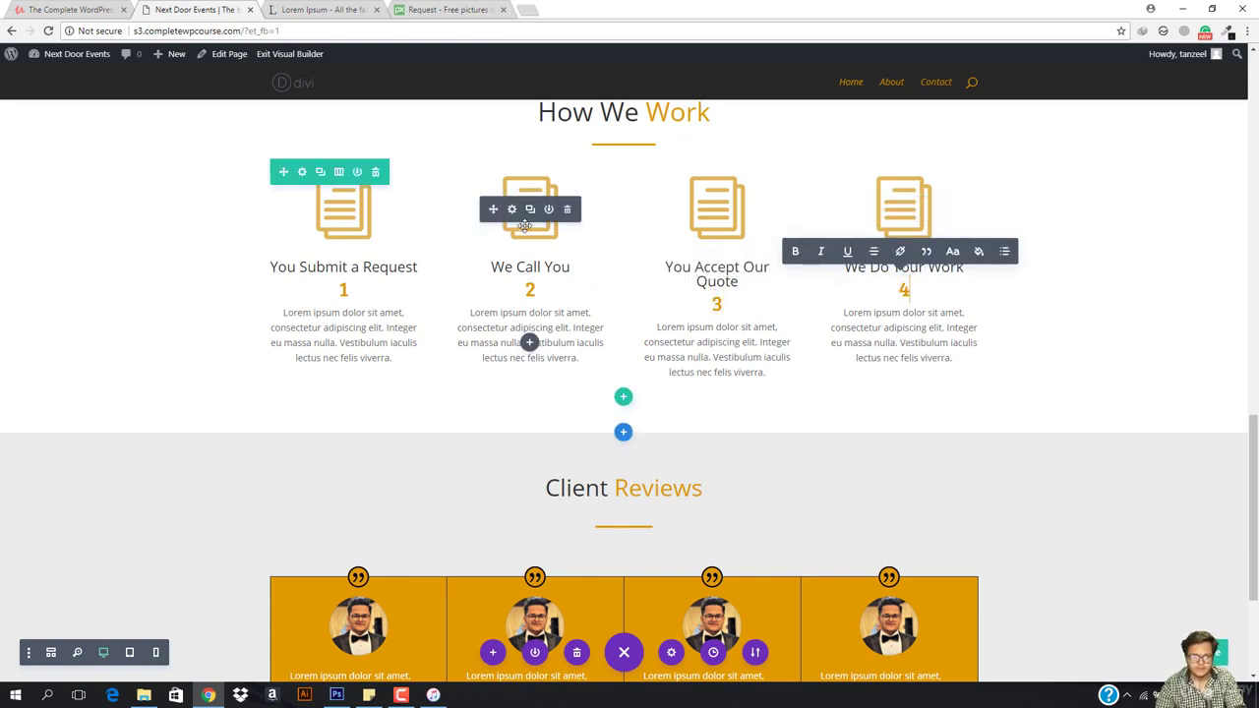
# Try the speech bubble and headphones icons on the "We Call You" blurb, and set its icon to the solid telephone handset
pyautogui.click(512, 209)
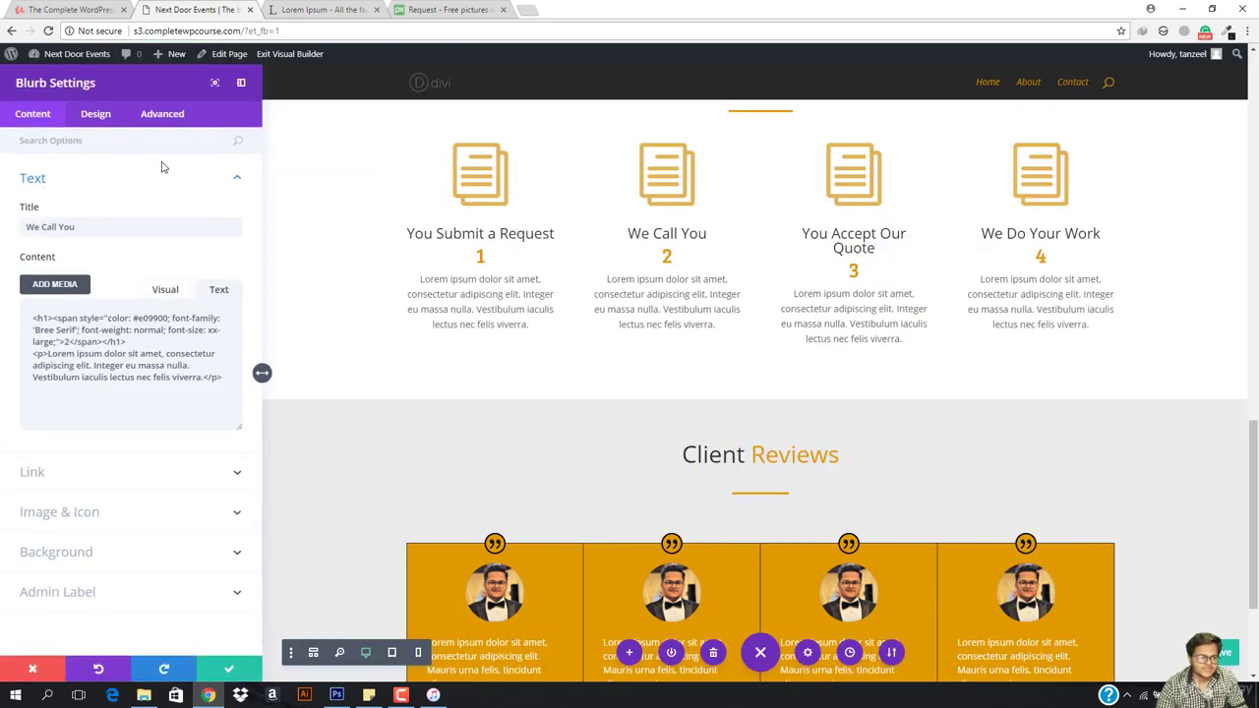
pyautogui.click(95, 116)
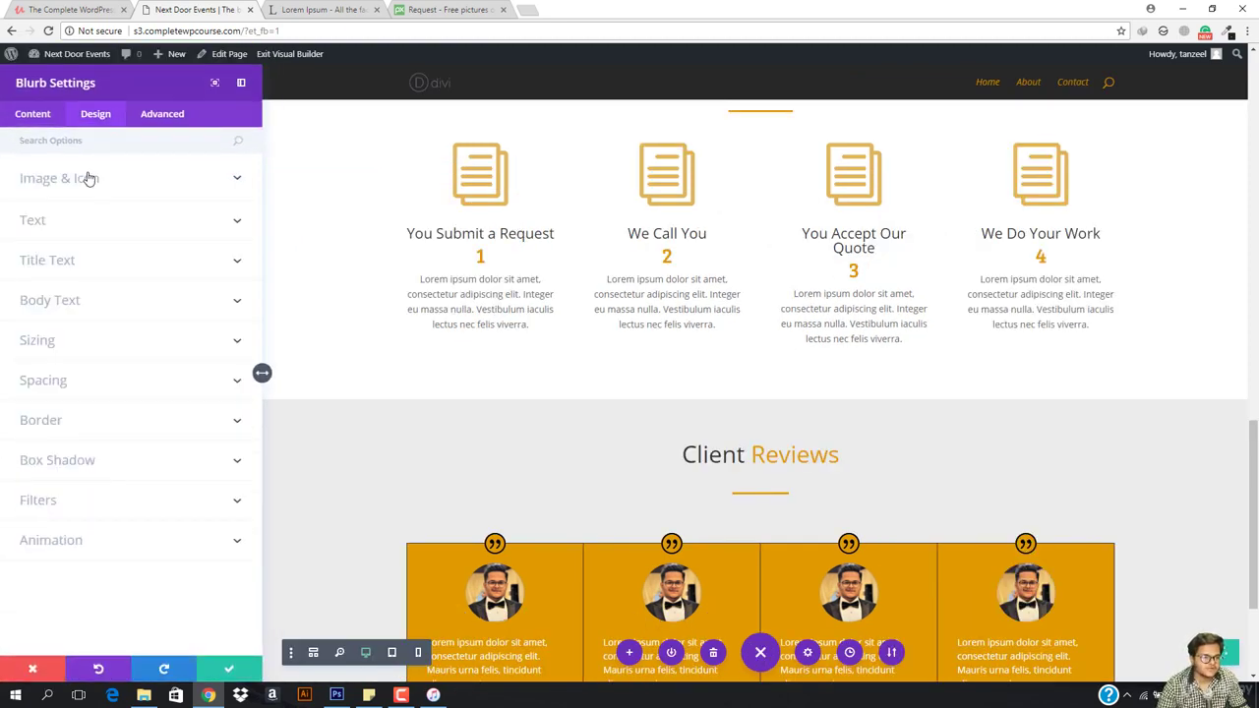
pyautogui.click(32, 116)
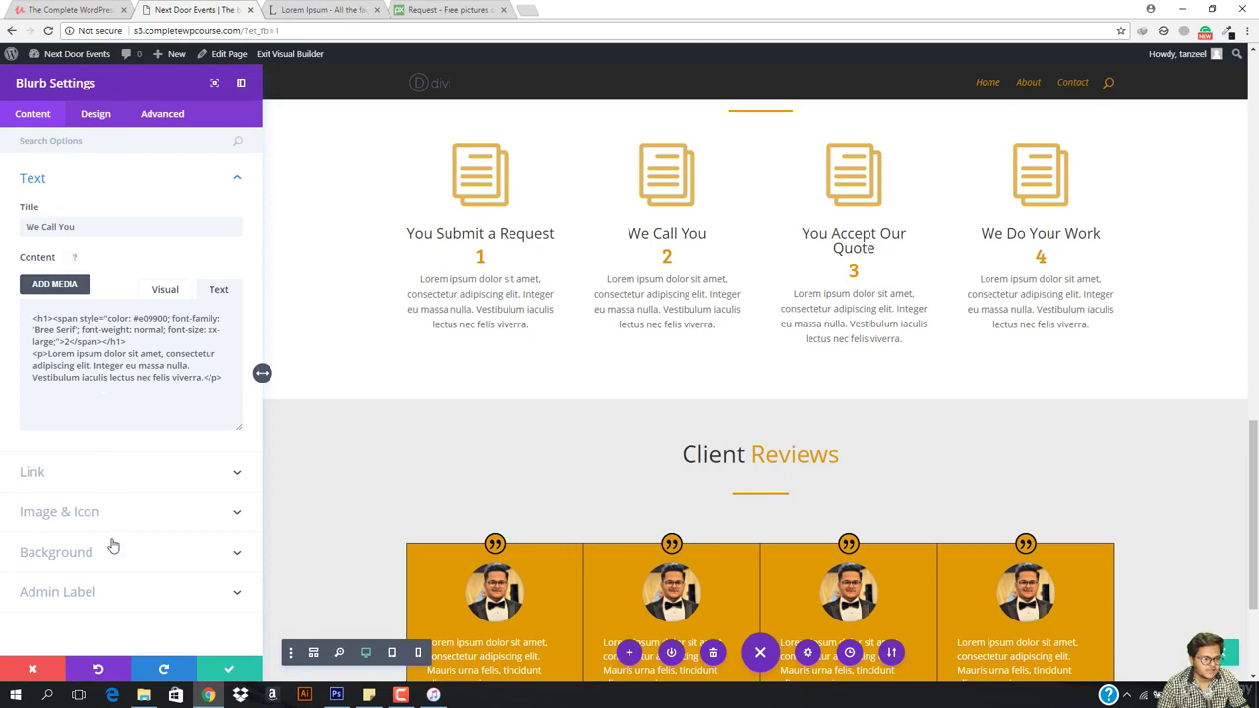
pyautogui.click(99, 512)
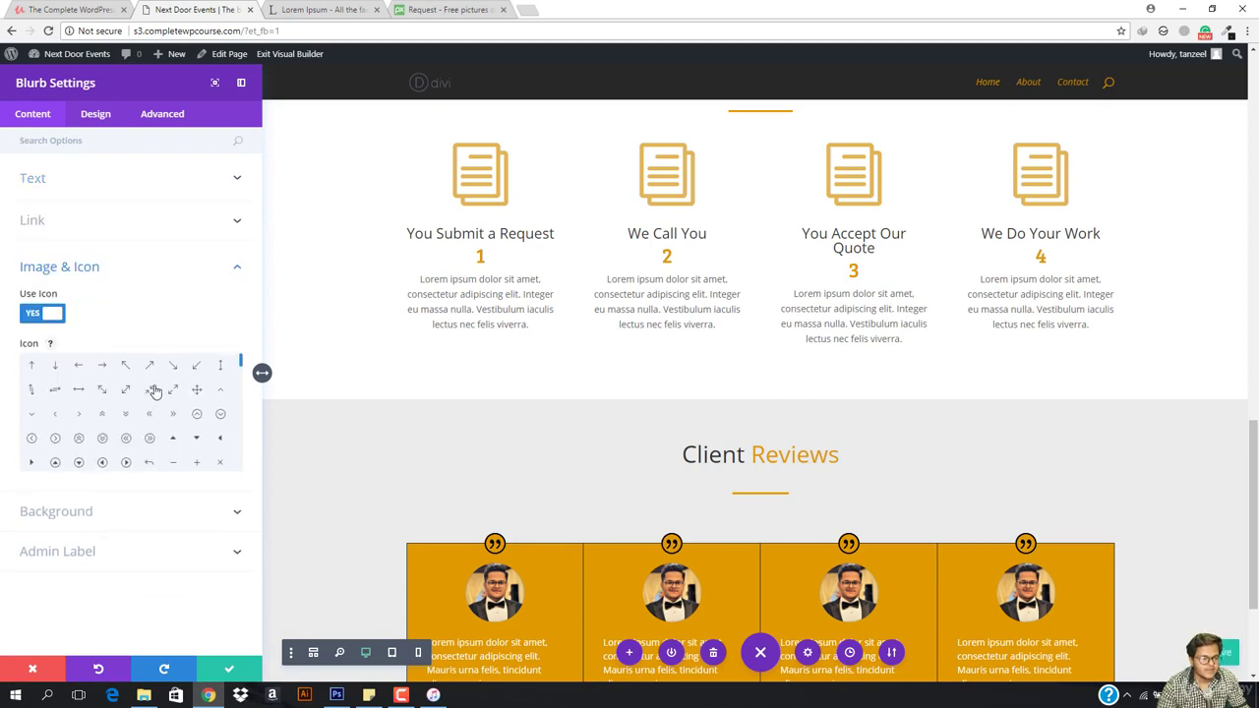
pyautogui.moveTo(241, 364); pyautogui.dragTo(242, 386)
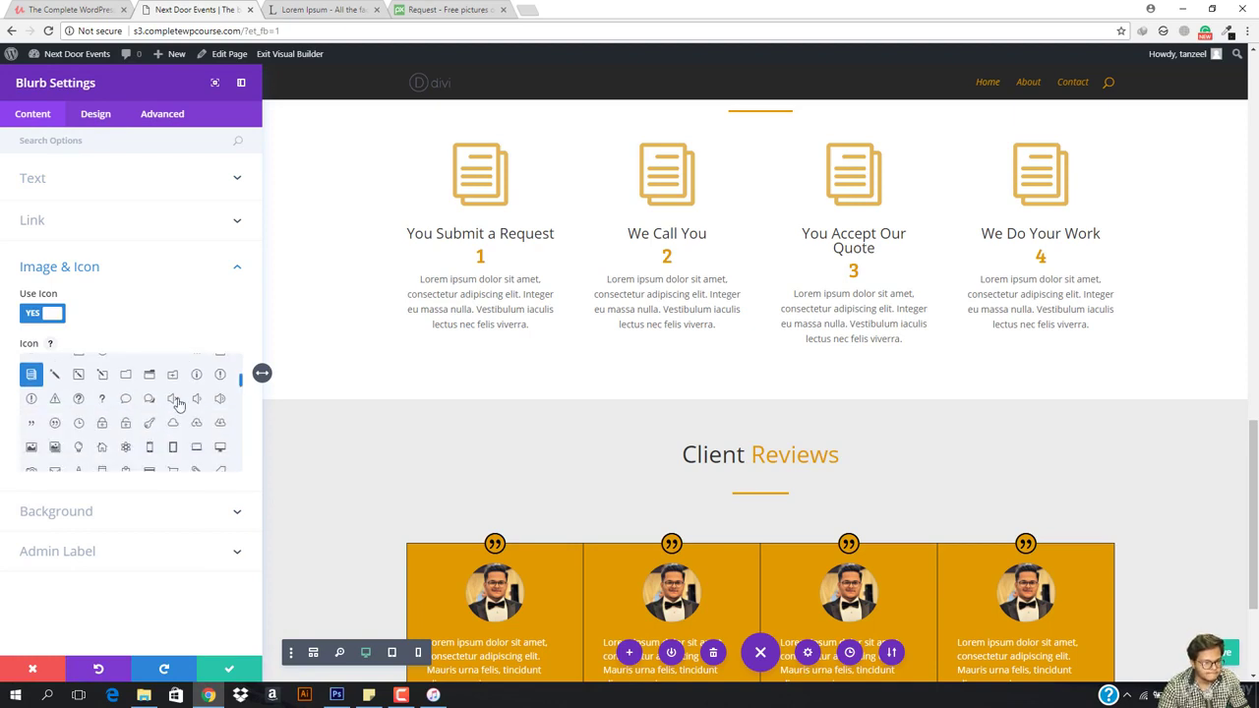
pyautogui.click(125, 399)
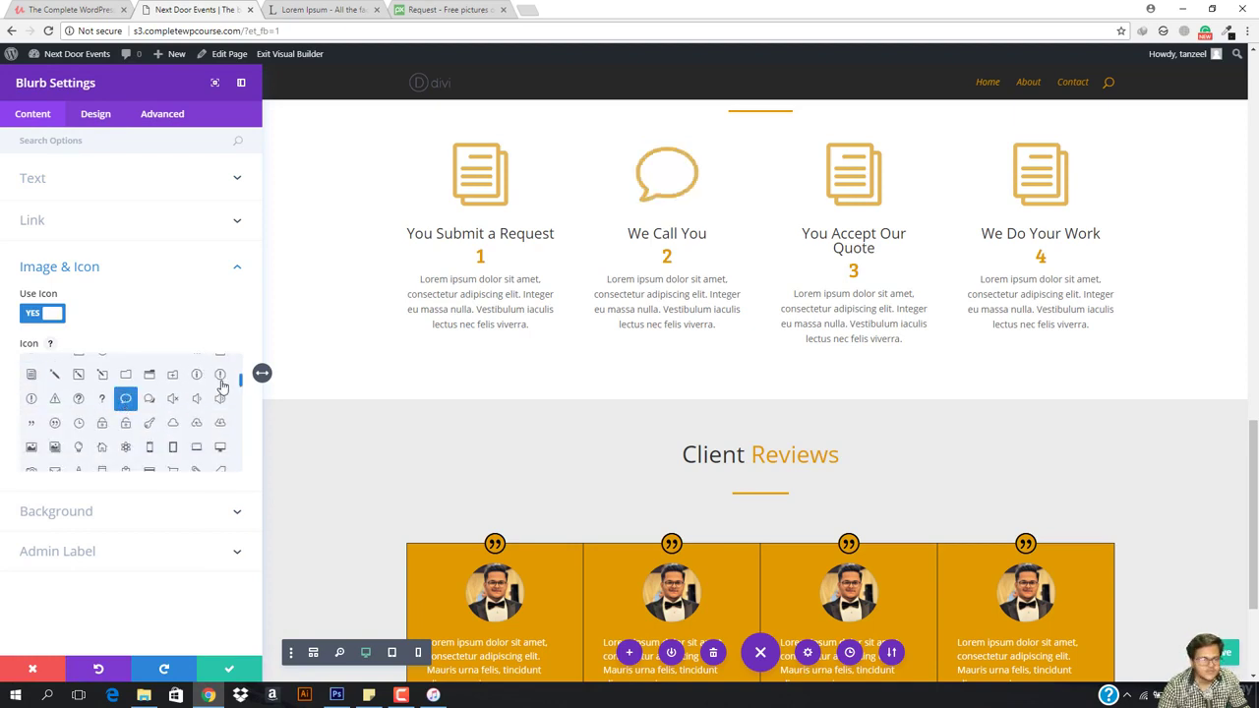
pyautogui.moveTo(241, 384); pyautogui.dragTo(243, 399)
pyautogui.click(173, 400)
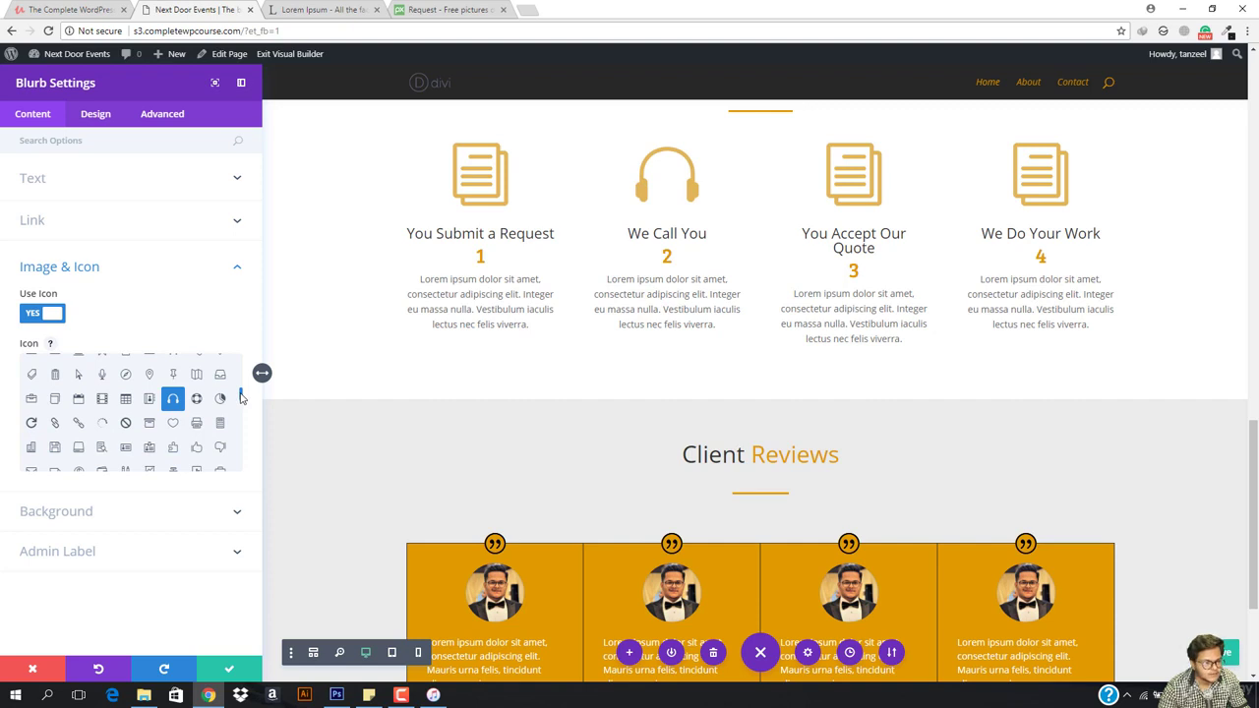
pyautogui.moveTo(241, 397); pyautogui.dragTo(237, 425)
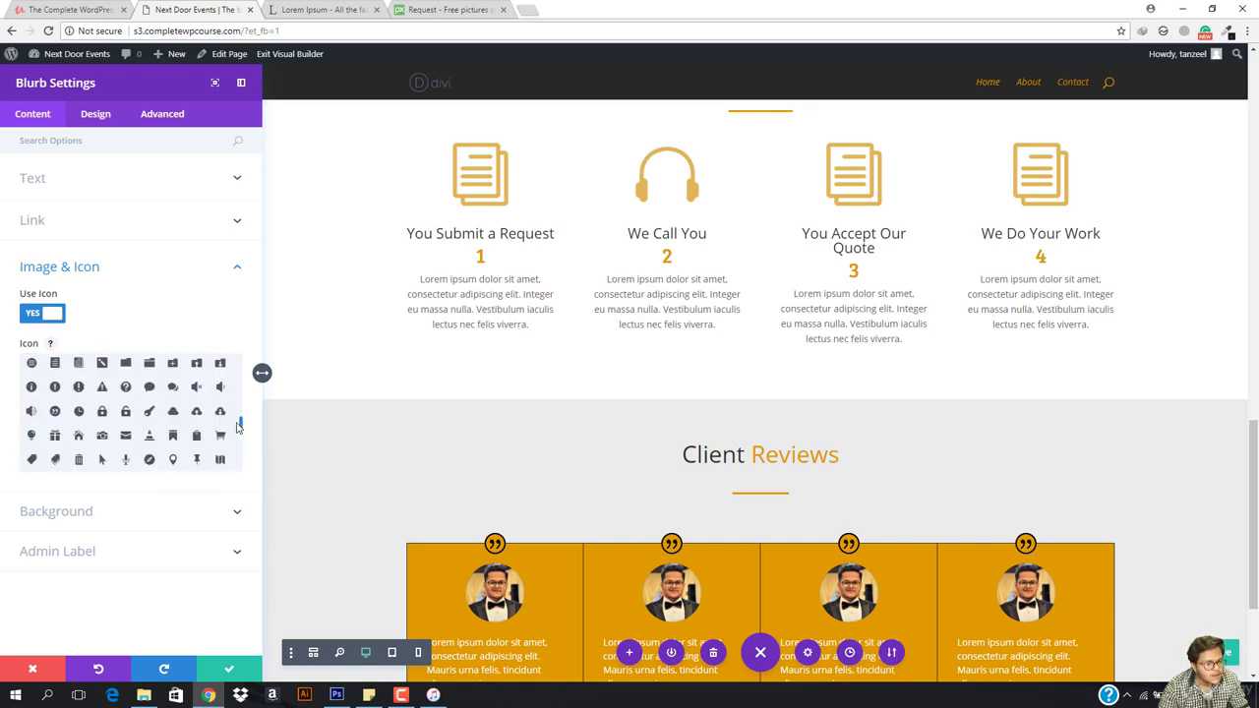
pyautogui.scroll(-3, 236, 425)
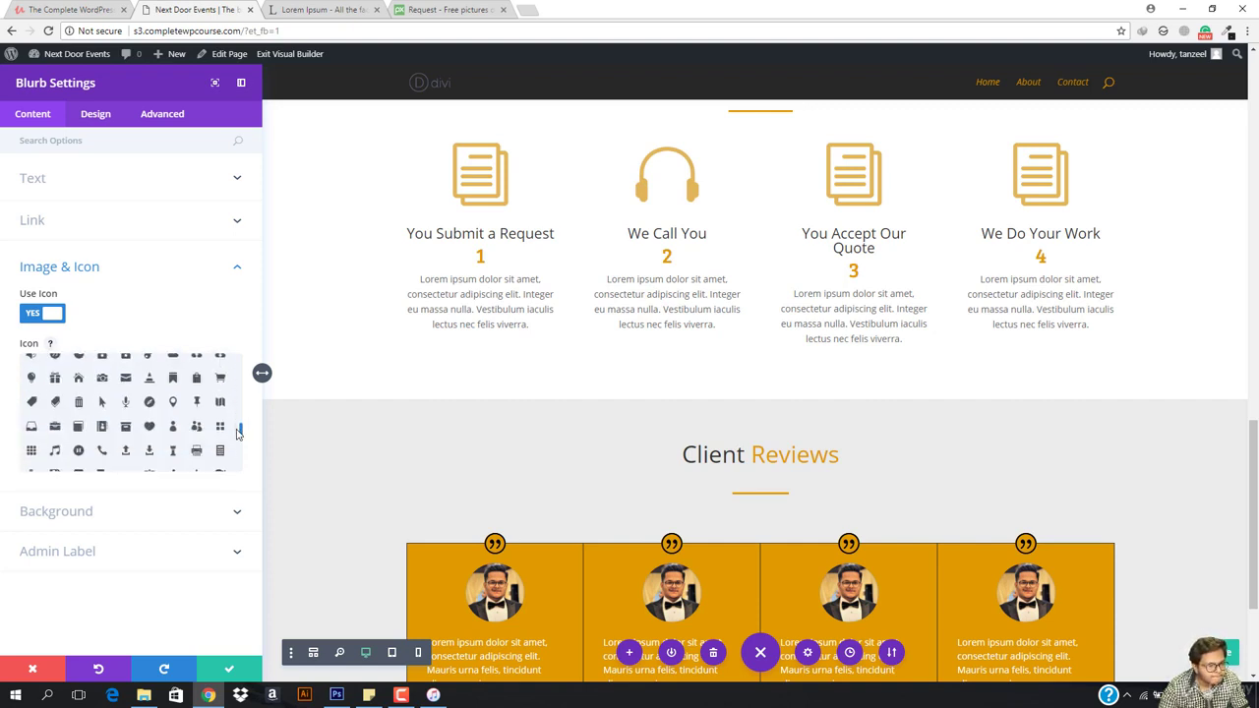
pyautogui.click(102, 450)
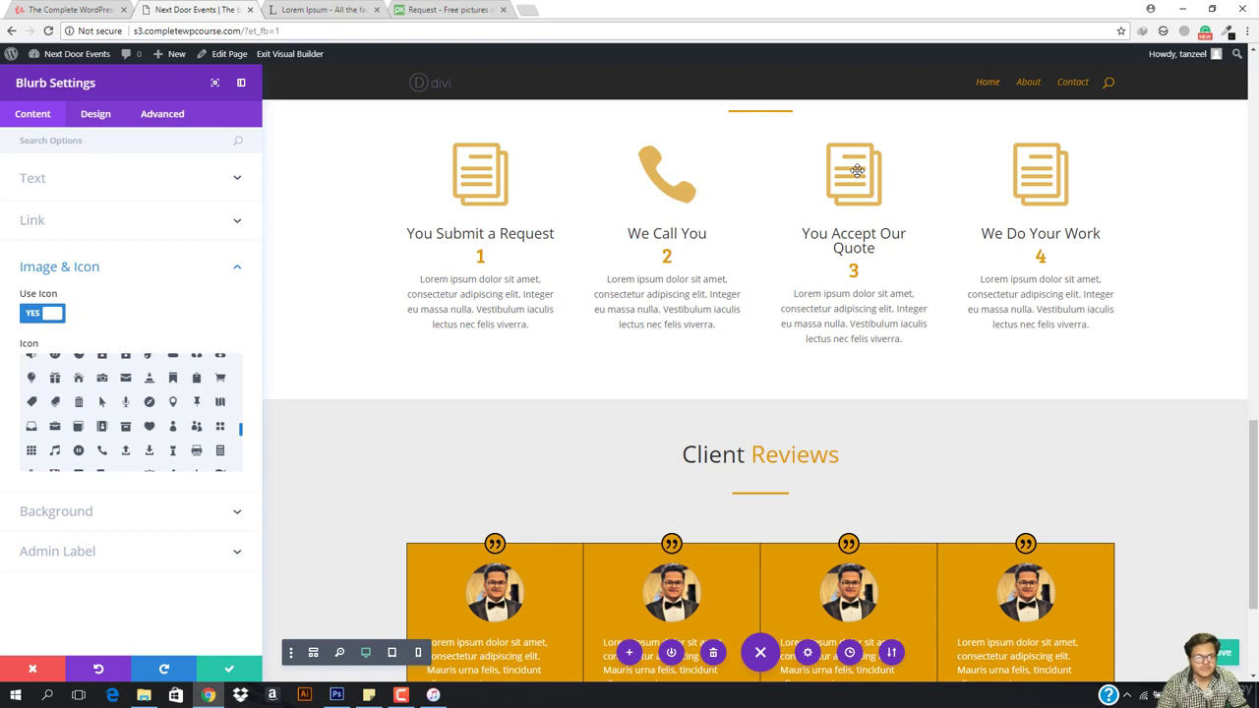
# Try the traffic cone icon on the "You Accept Our Quote" blurb, and set its icon to the outlined thumbs-up
pyautogui.click(149, 382)
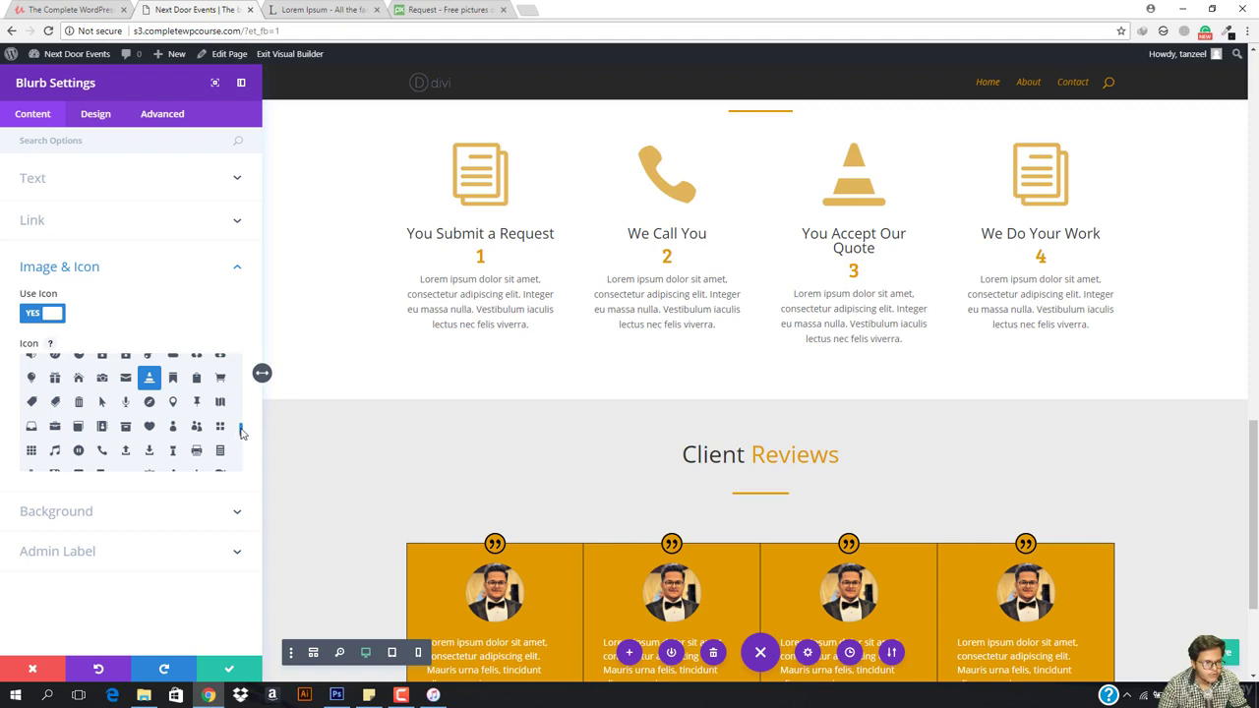
pyautogui.moveTo(242, 433); pyautogui.dragTo(251, 409)
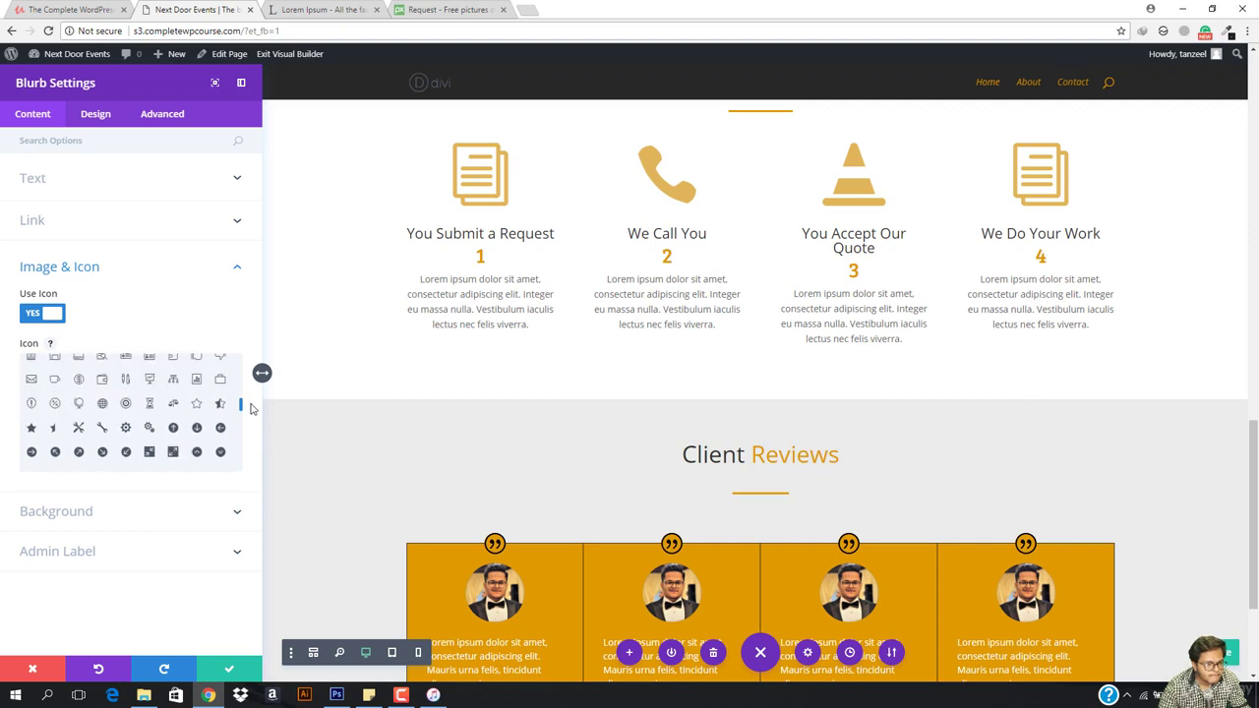
pyautogui.scroll(1, 251, 409)
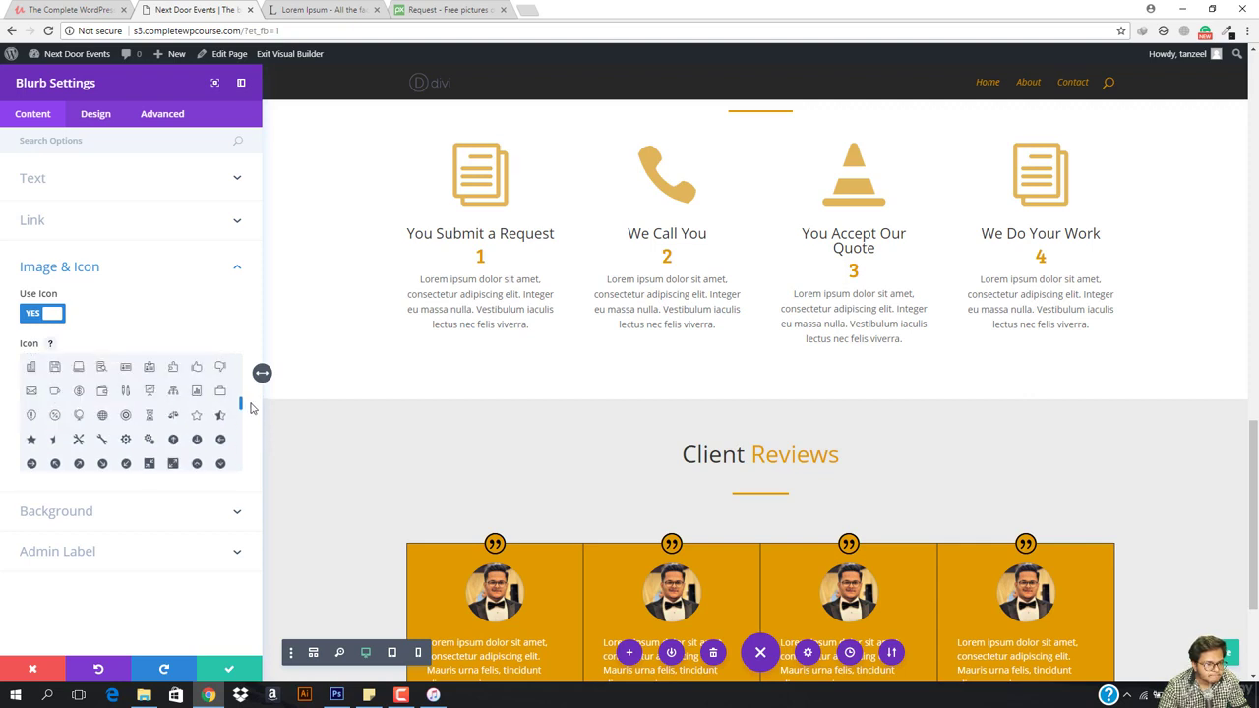
pyautogui.click(198, 366)
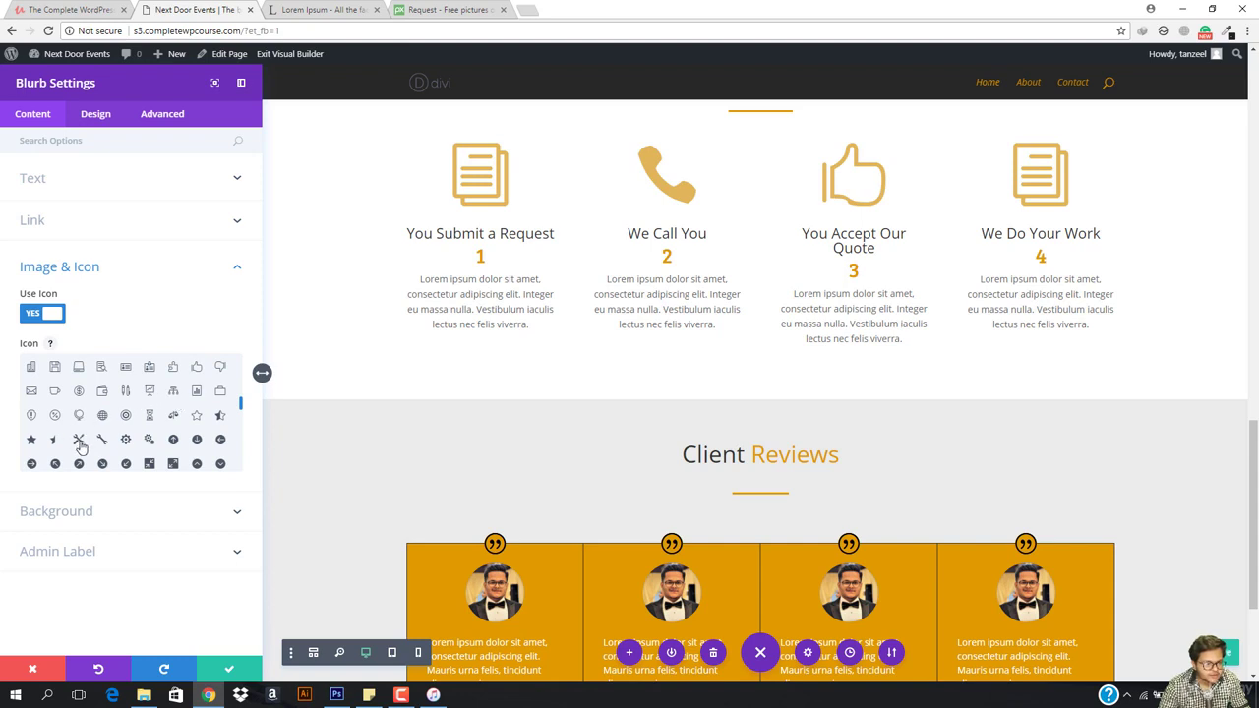
# Set the "We Do Your Work" blurb's icon to the solid gear and save the blurb settings
pyautogui.click(125, 440)
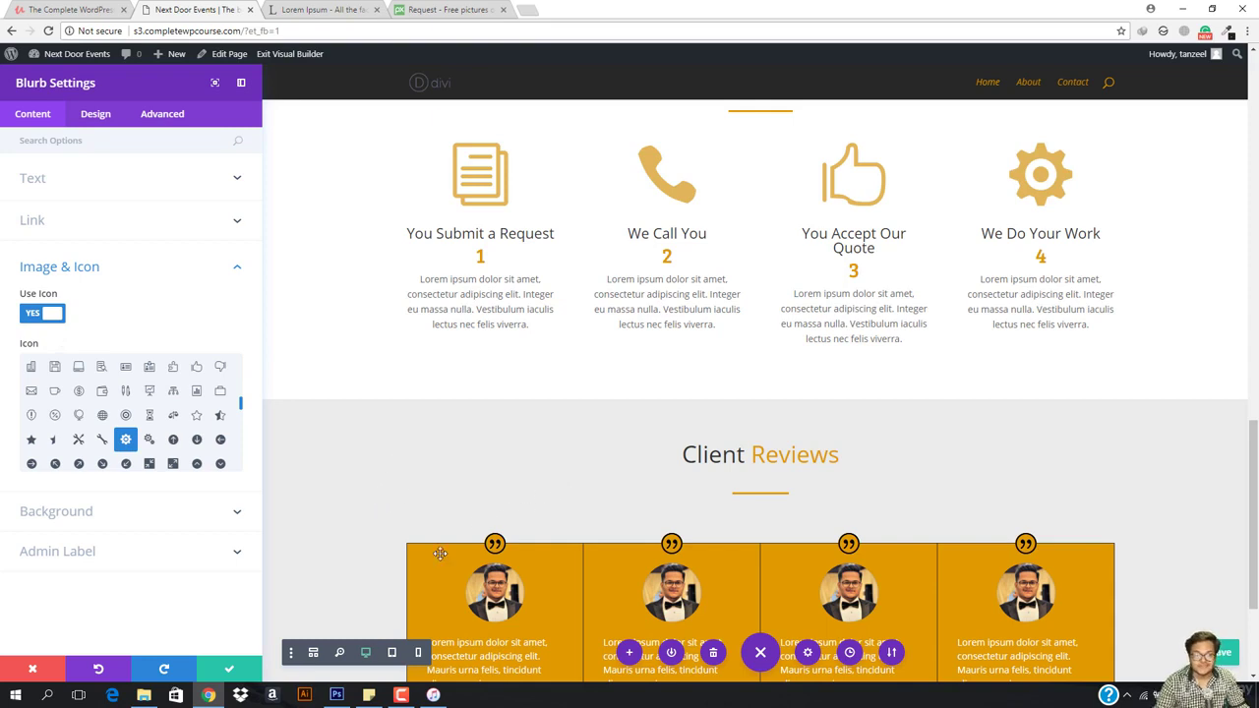
pyautogui.click(229, 669)
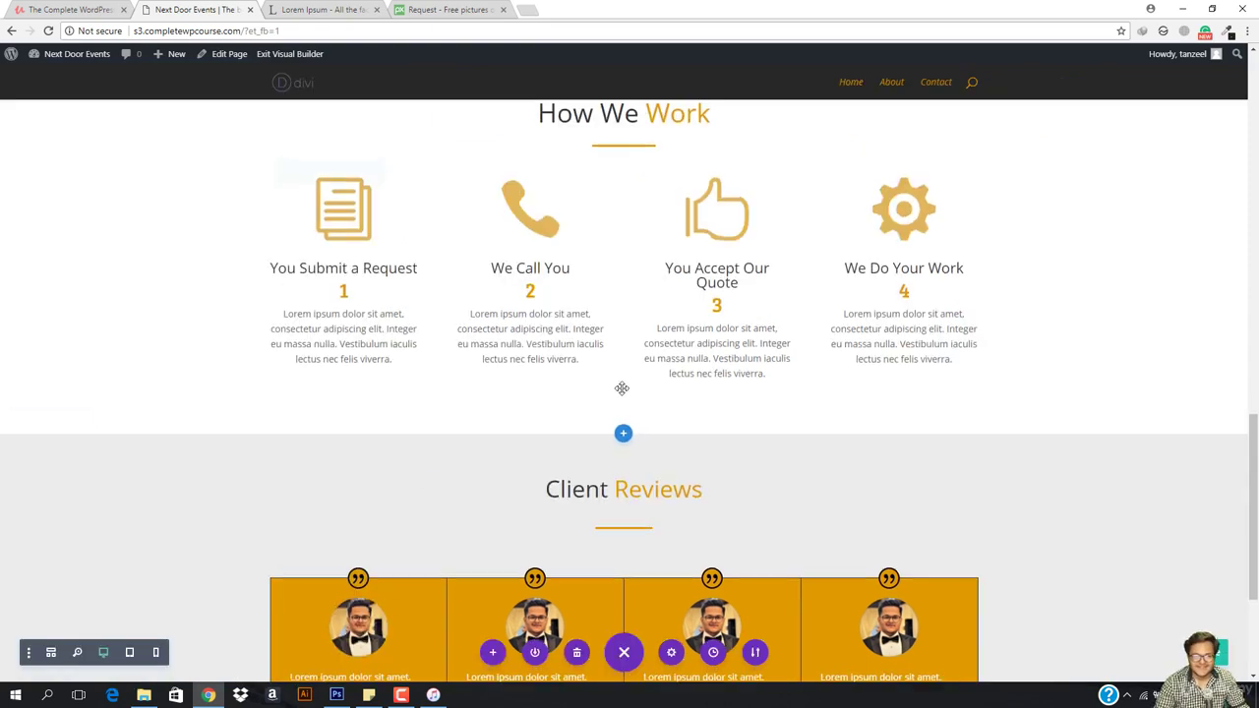
# Enable a custom gutter width of 2 for the row of four How We Work blurbs and save the row settings
pyautogui.scroll(2, 623, 385)
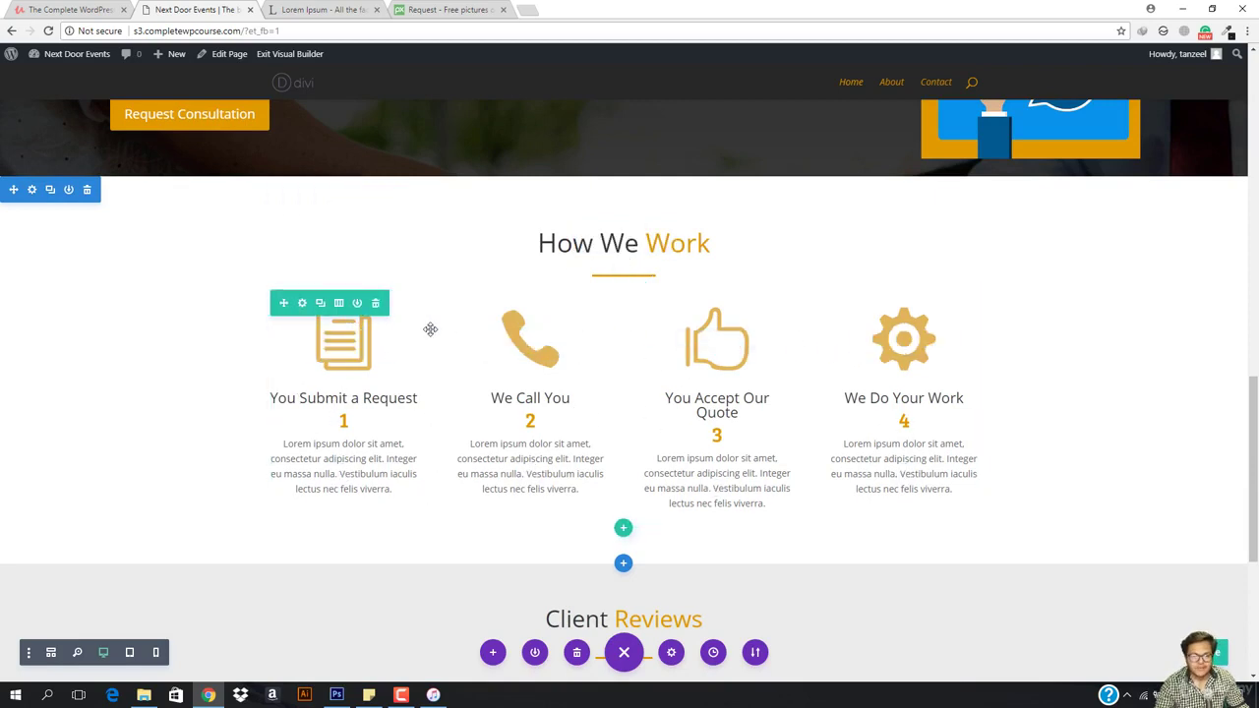
pyautogui.click(303, 304)
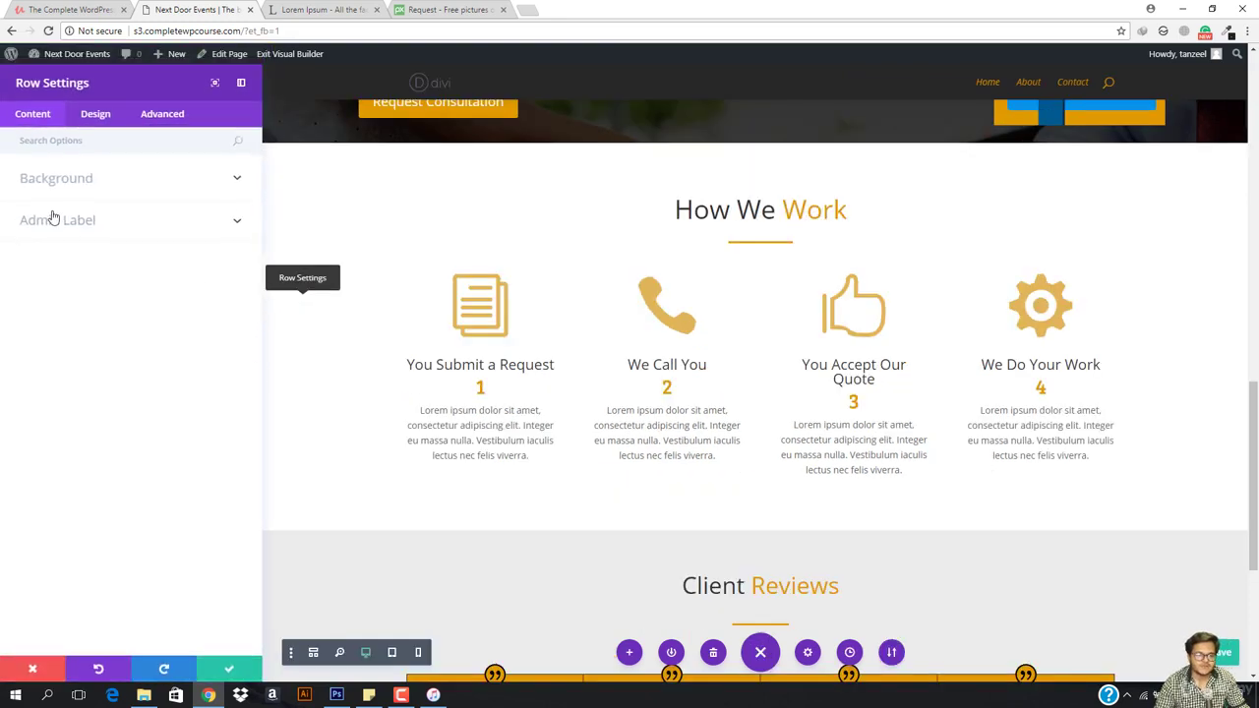
pyautogui.click(95, 116)
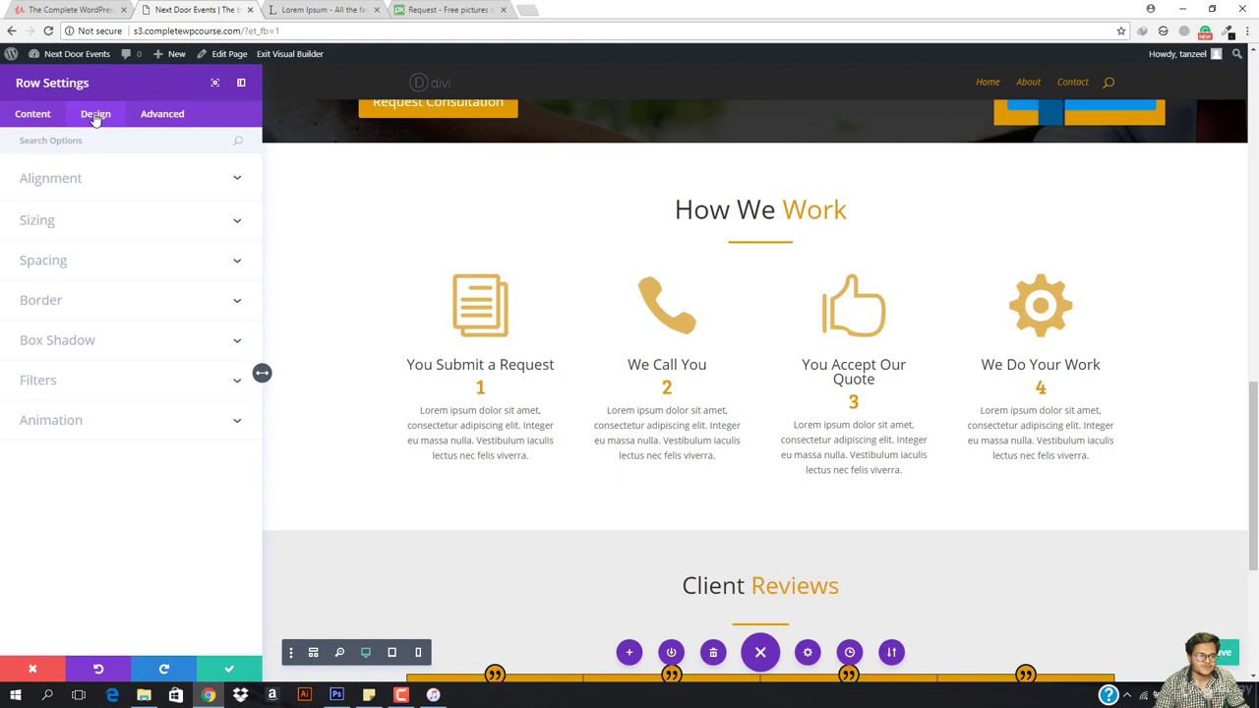
pyautogui.click(107, 187)
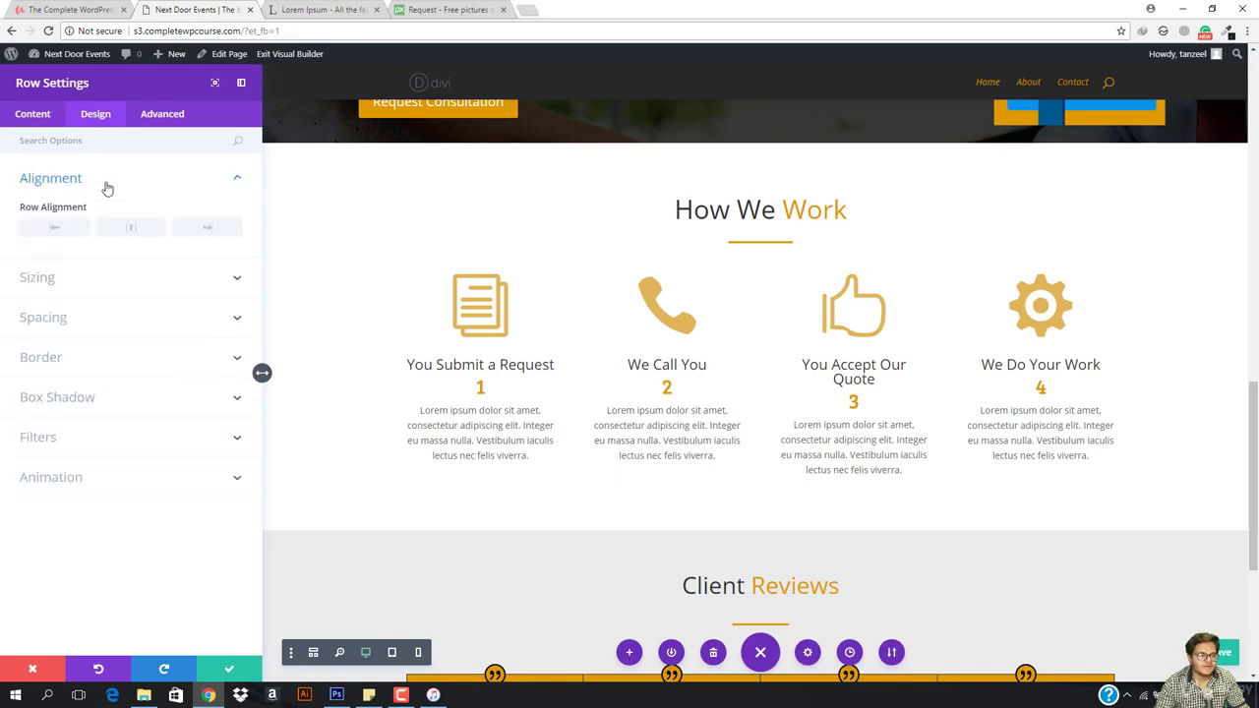
pyautogui.click(99, 282)
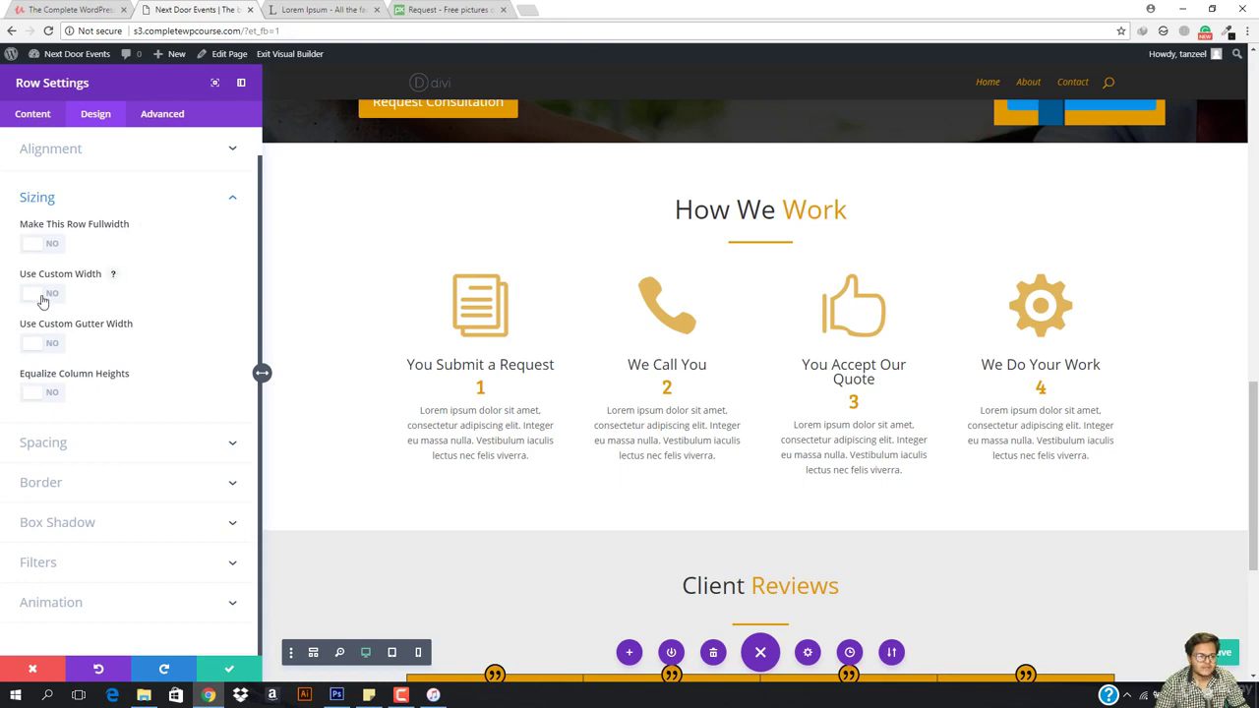
pyautogui.click(43, 343)
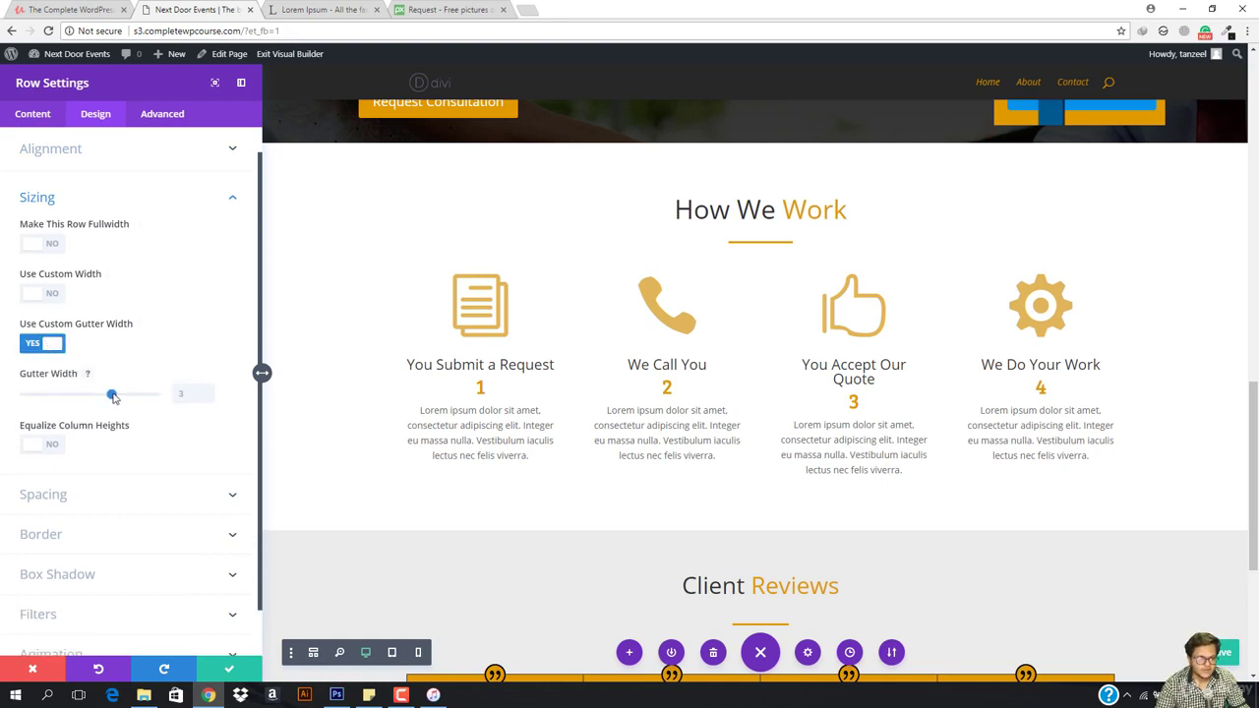
pyautogui.moveTo(95, 396); pyautogui.dragTo(86, 395)
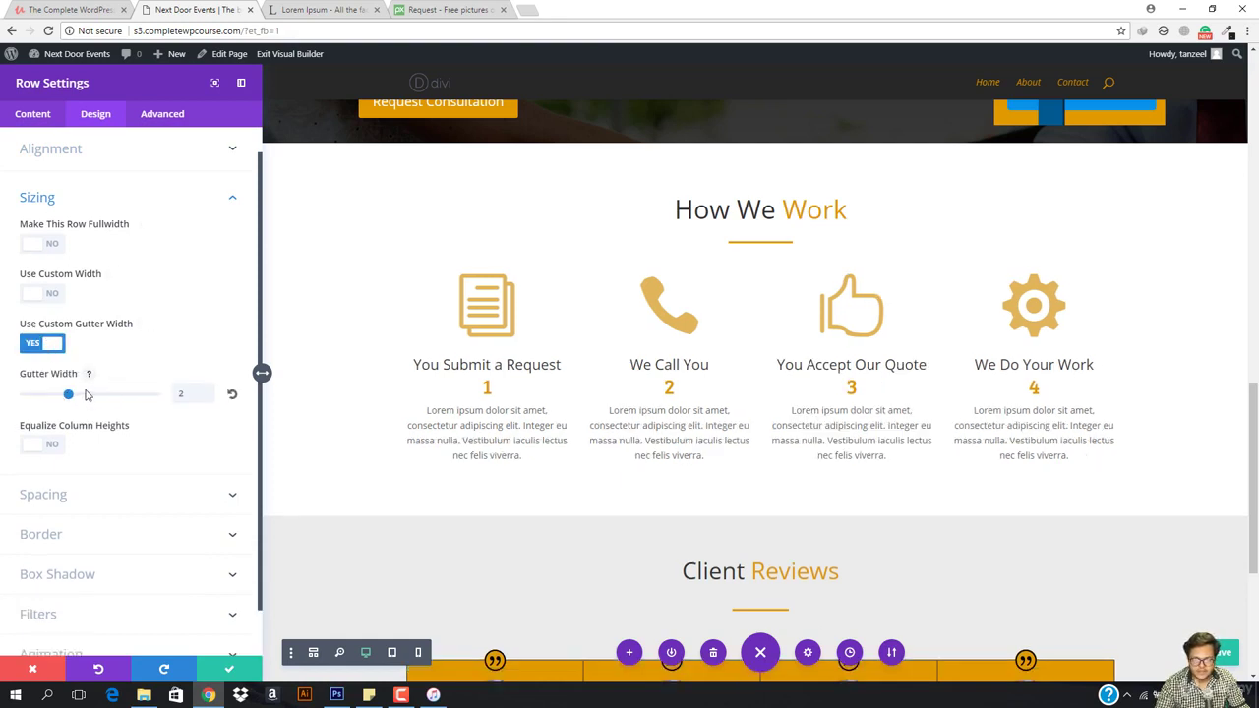
pyautogui.click(225, 675)
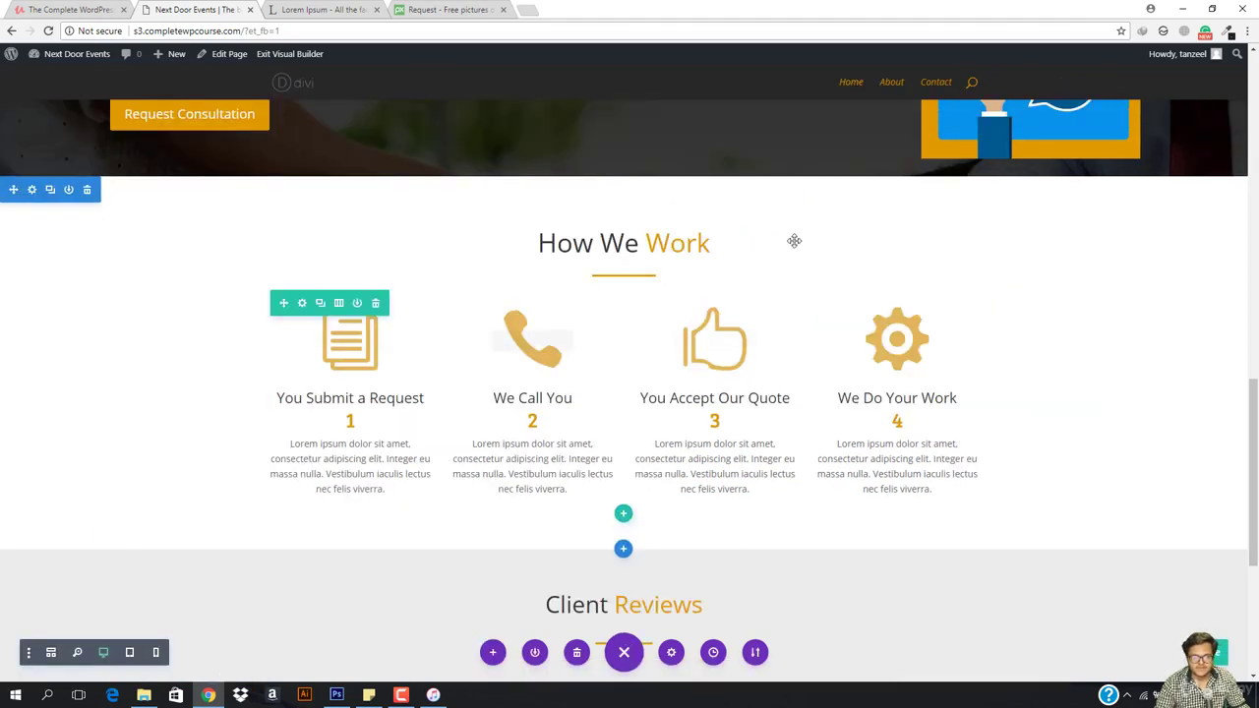
# Examine the spacing of the How We Work section against the services, consultation and Client Reviews sections
pyautogui.scroll(5, 748, 324)
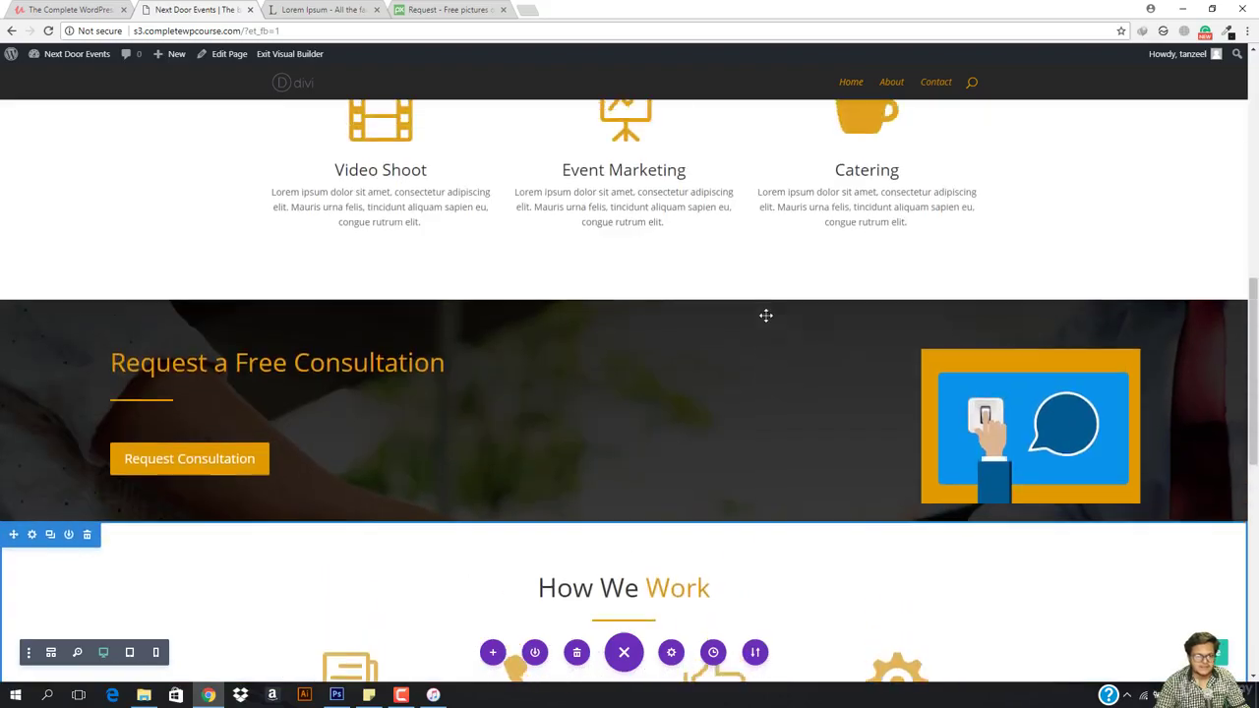
pyautogui.scroll(2, 765, 315)
pyautogui.scroll(-3, 765, 314)
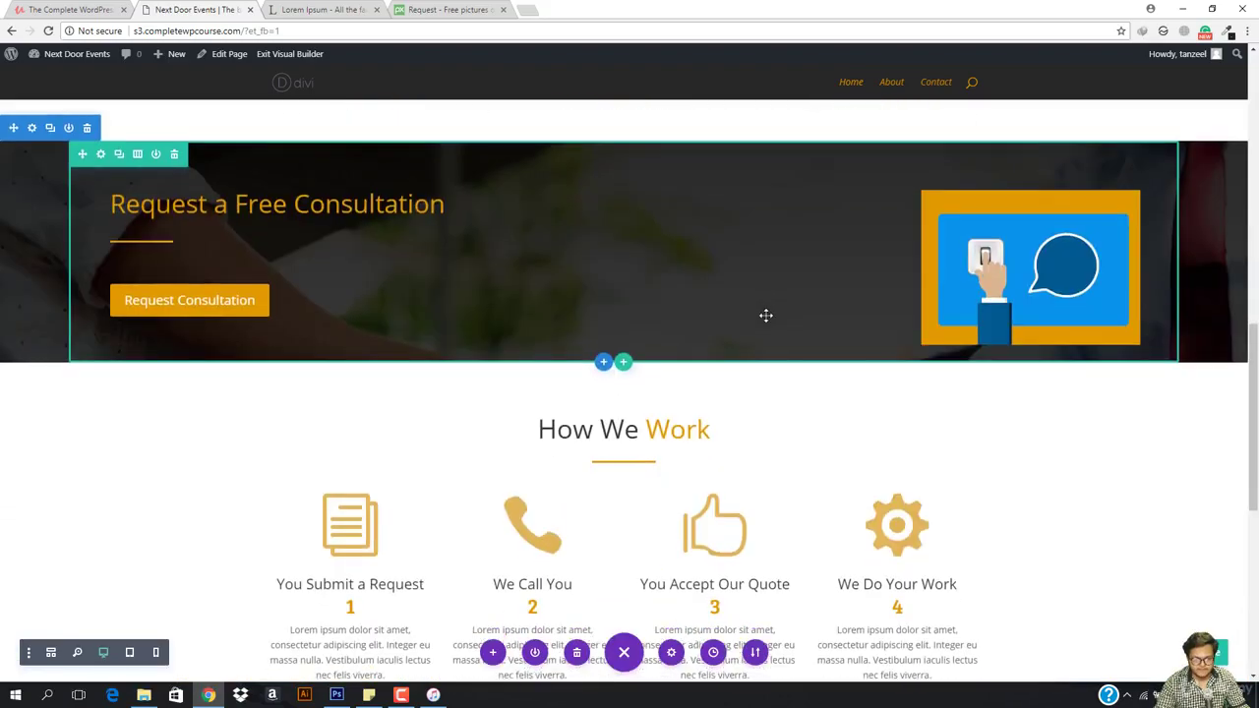
pyautogui.scroll(-6, 765, 315)
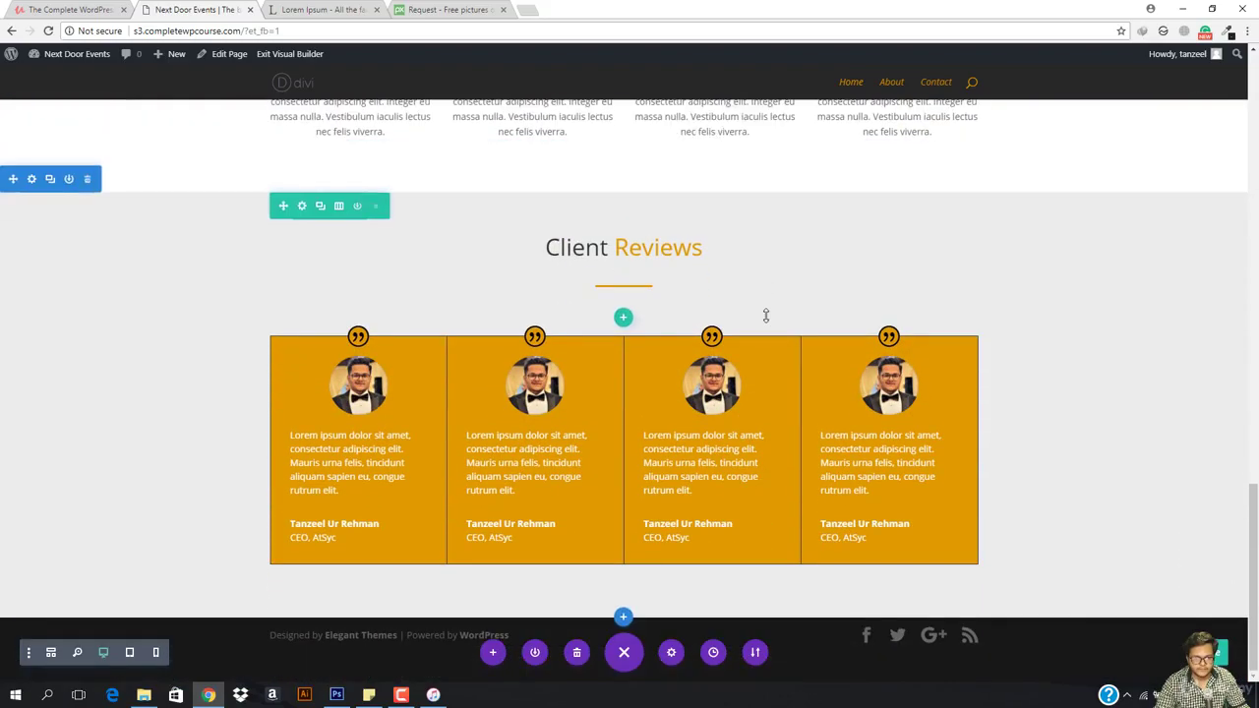
pyautogui.scroll(5, 504, 345)
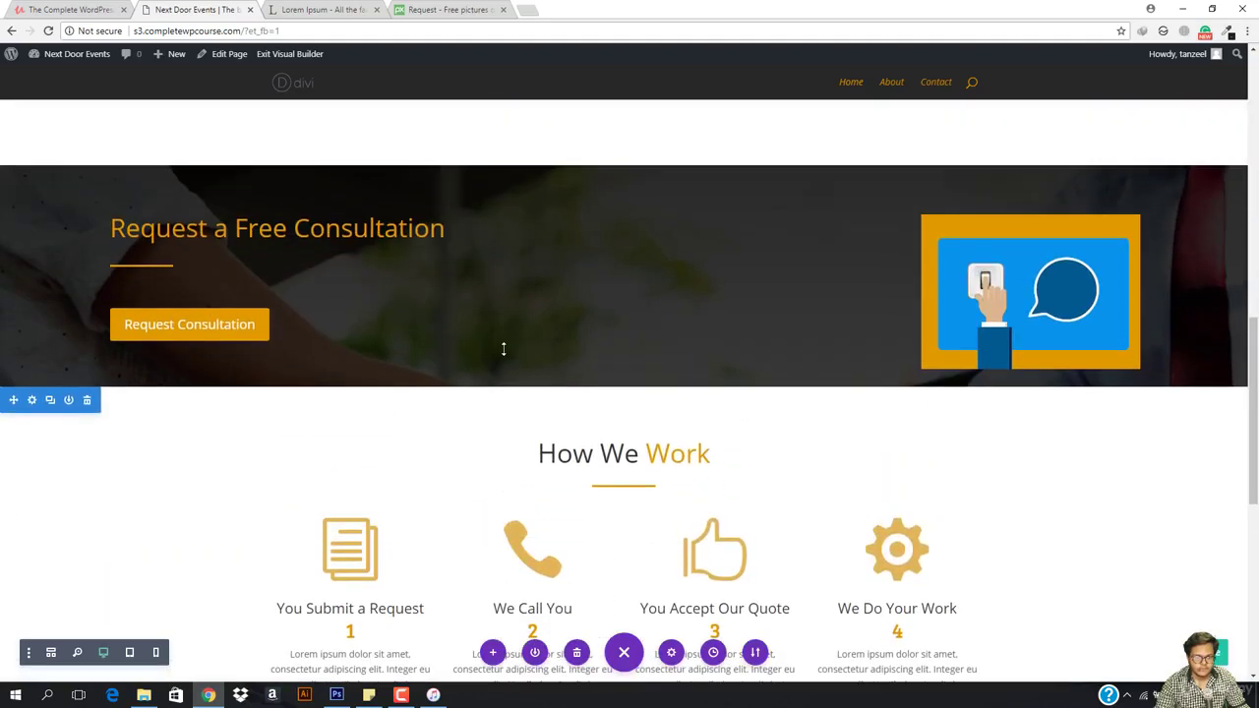
pyautogui.scroll(3, 504, 349)
pyautogui.scroll(-3, 503, 349)
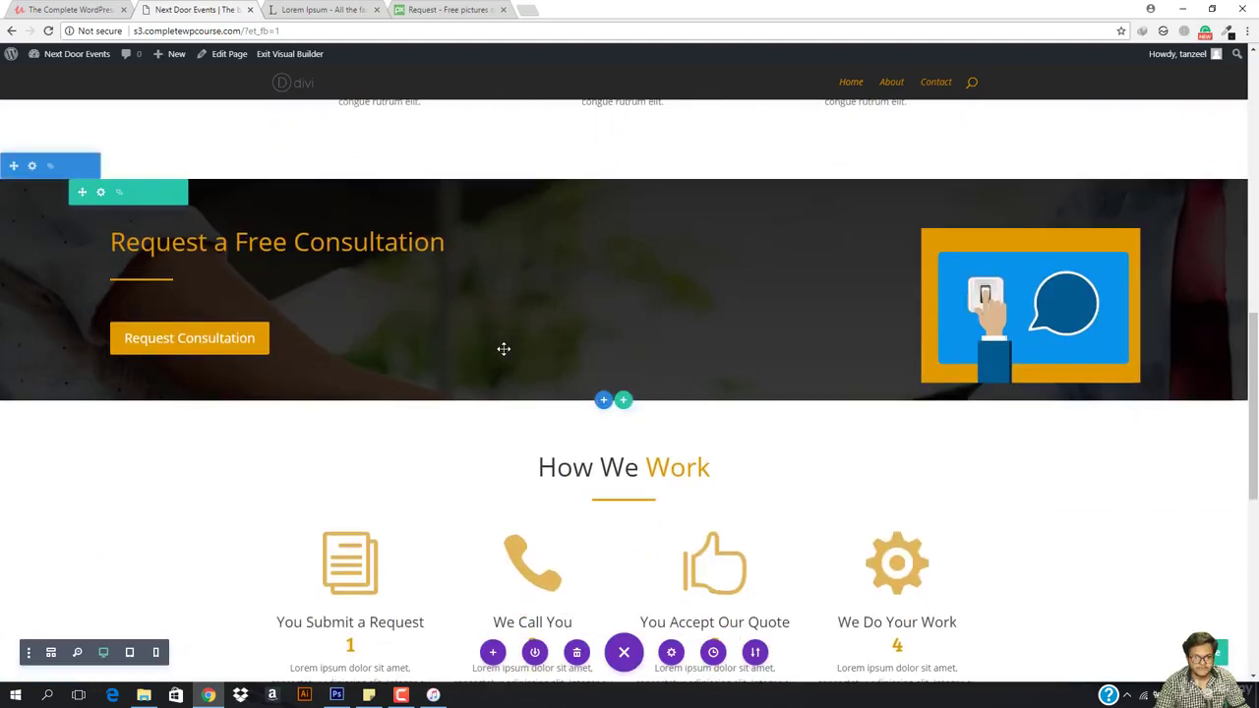
pyautogui.scroll(-3, 504, 349)
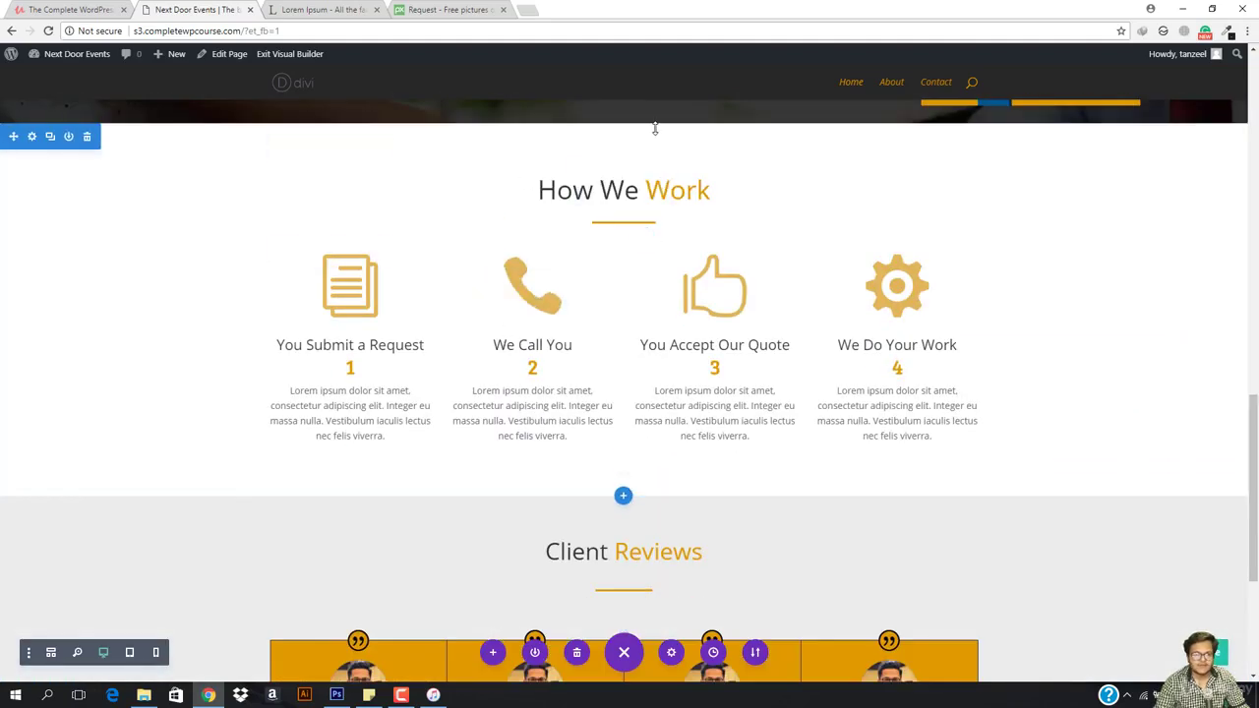
# Adjust the How We Work section's top padding and increase its bottom padding directly on the page
pyautogui.moveTo(653, 129); pyautogui.dragTo(660, 117)
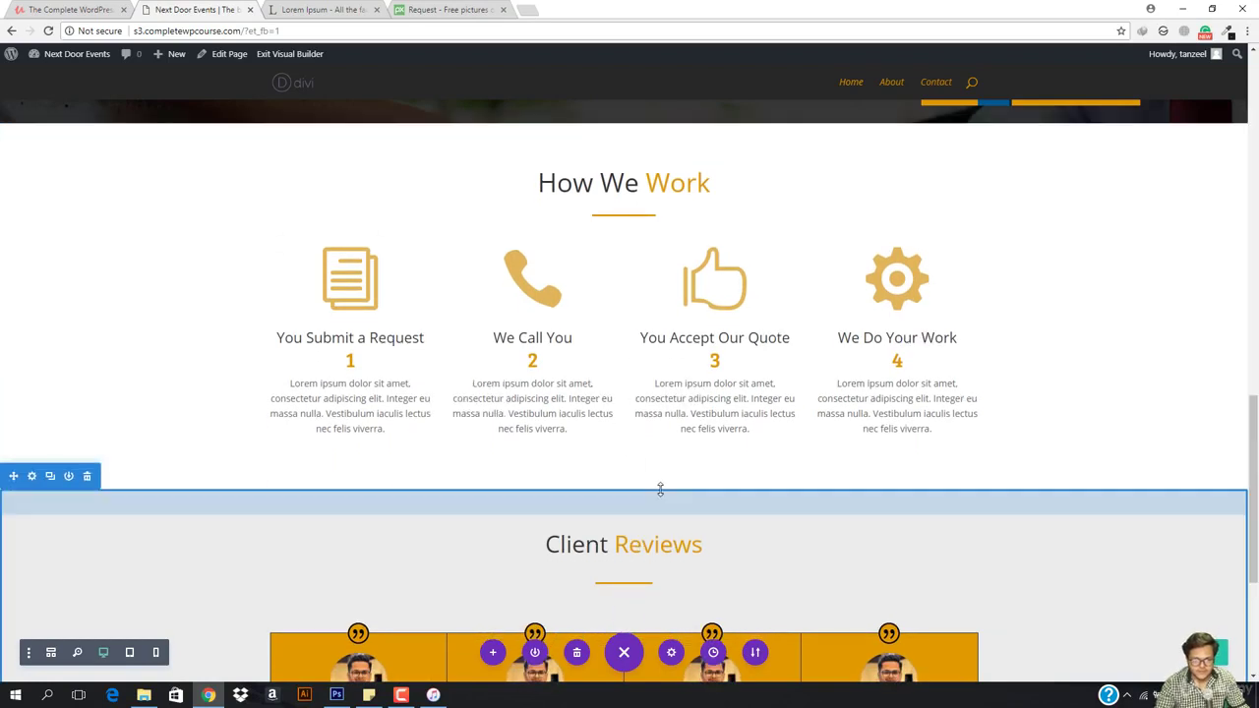
pyautogui.moveTo(661, 486); pyautogui.dragTo(662, 492)
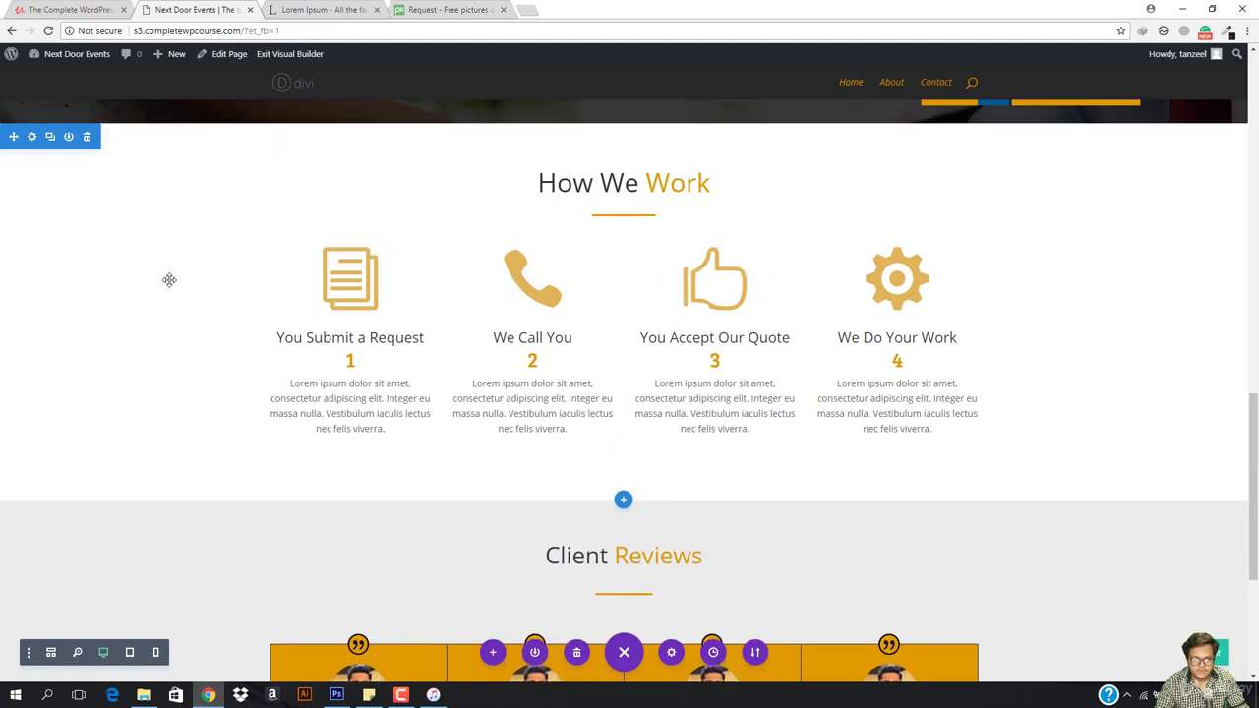
pyautogui.moveTo(699, 492); pyautogui.dragTo(694, 517)
pyautogui.moveTo(673, 135); pyautogui.dragTo(675, 136)
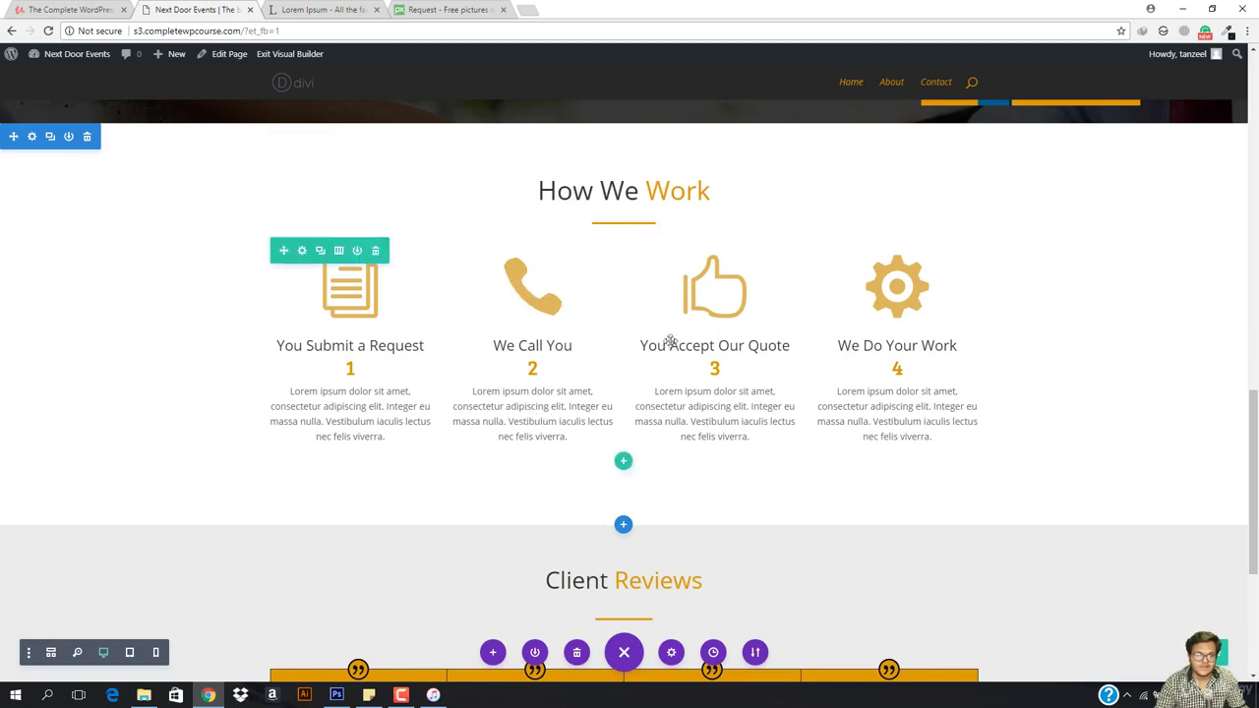
# Review the layout of the whole home page, from Client Reviews up to the Next Door Events header
pyautogui.scroll(-2, 704, 403)
pyautogui.scroll(-1, 702, 390)
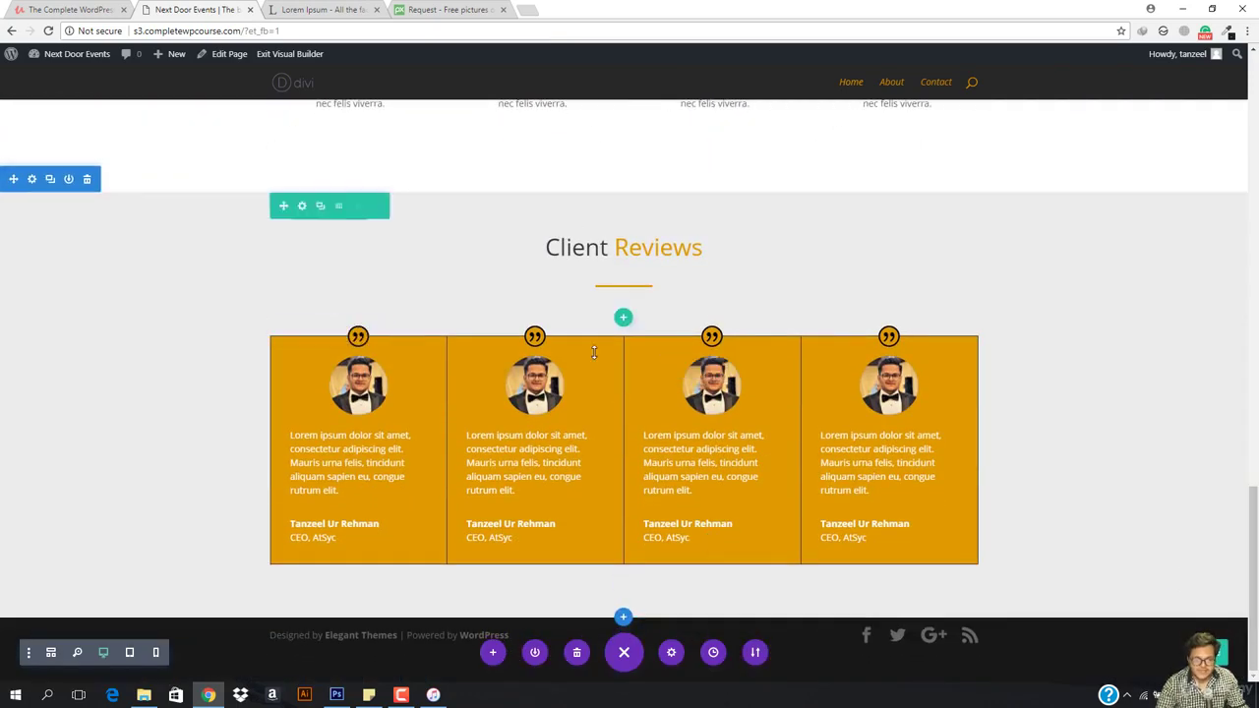
pyautogui.scroll(8, 620, 307)
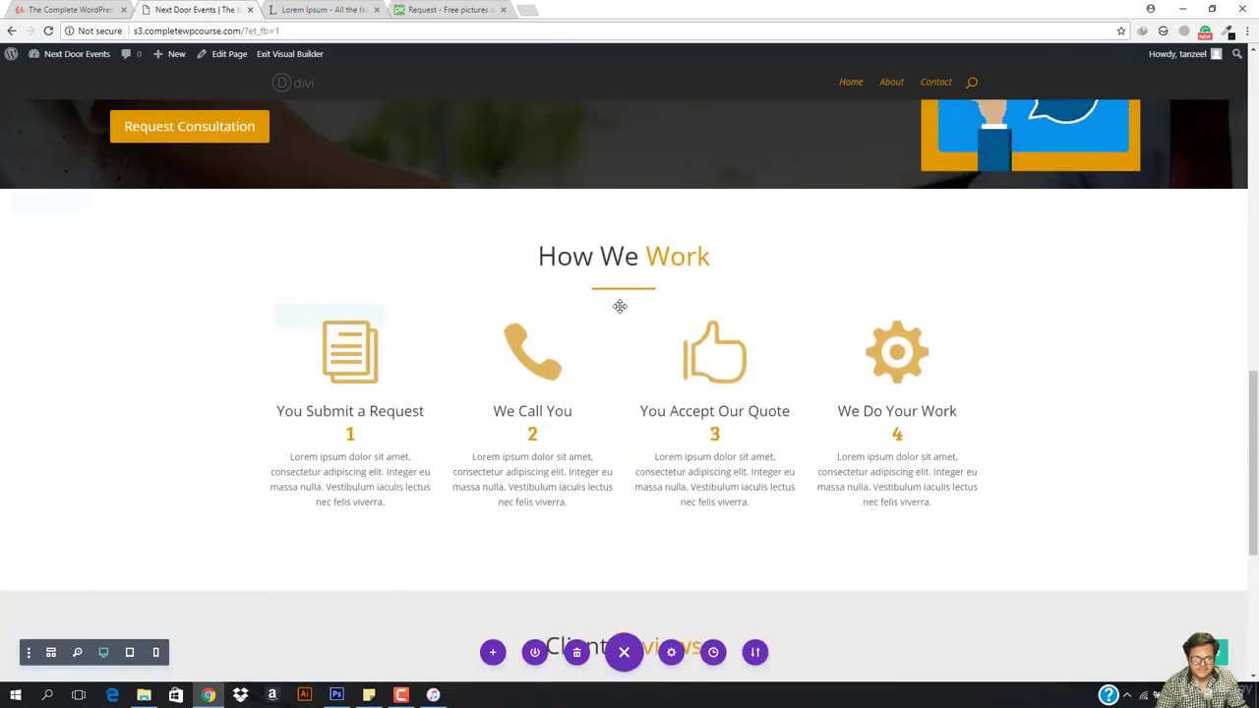
pyautogui.scroll(4, 620, 307)
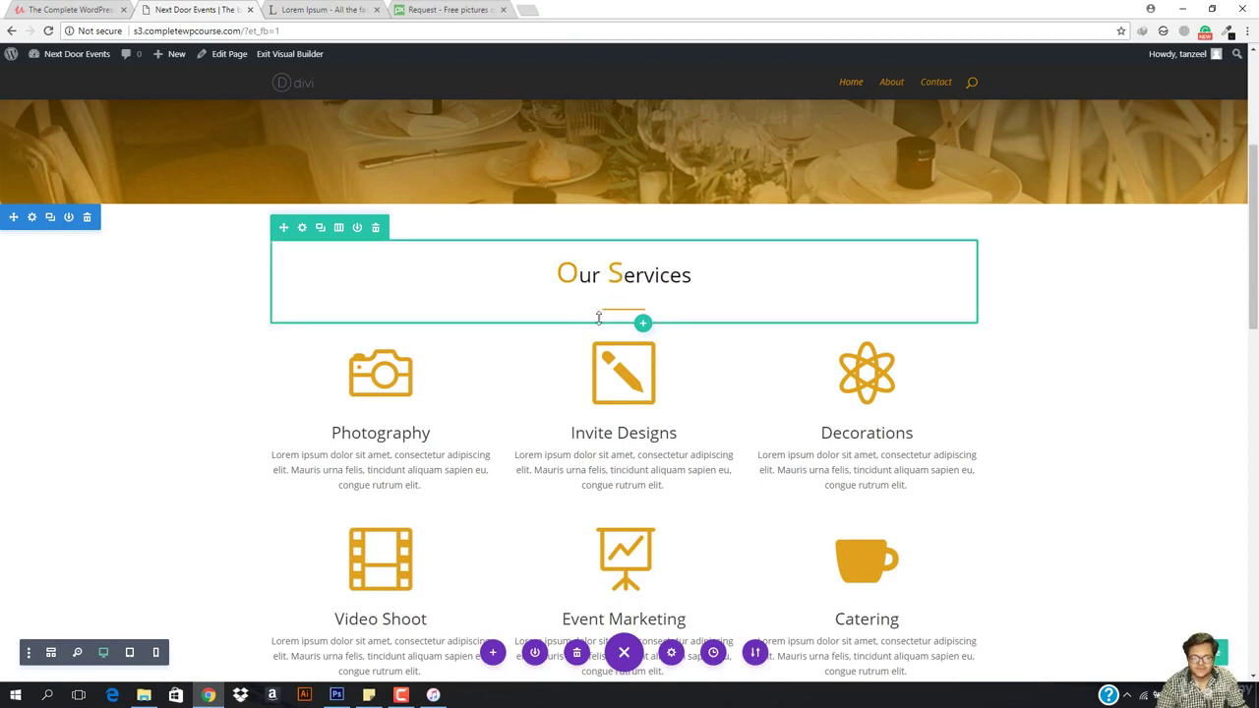
pyautogui.scroll(-8, 500, 288)
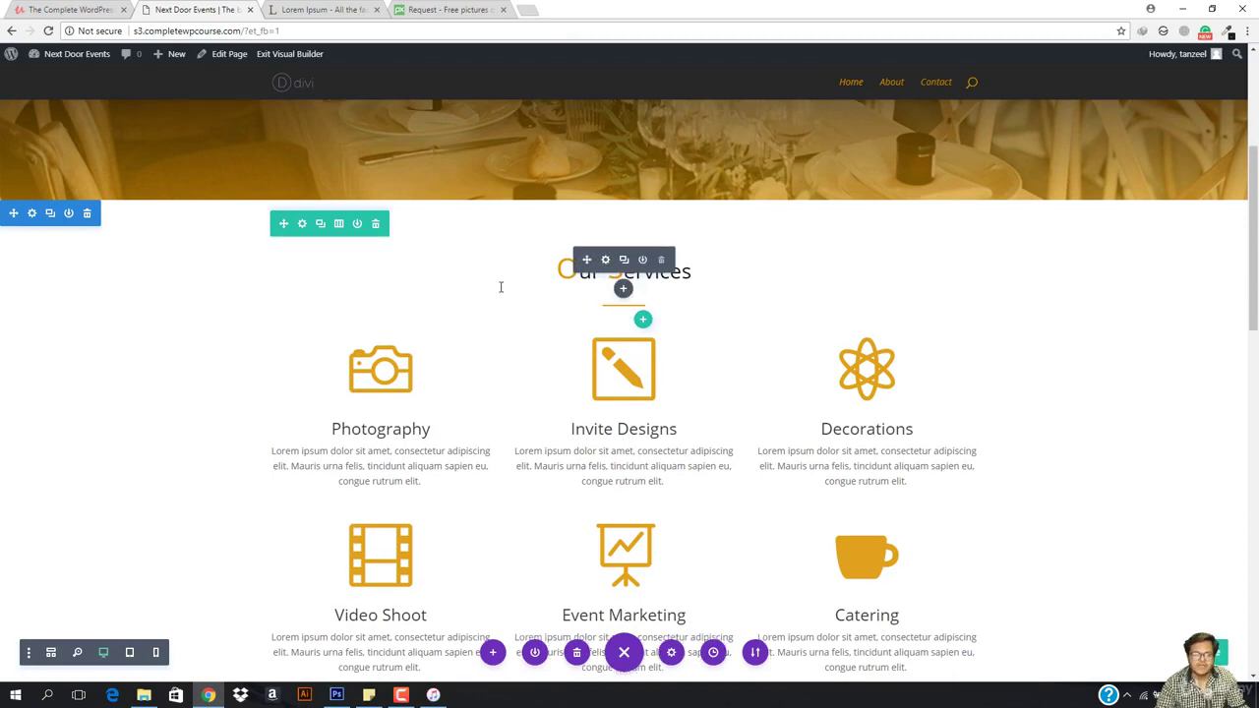
pyautogui.scroll(-2, 498, 289)
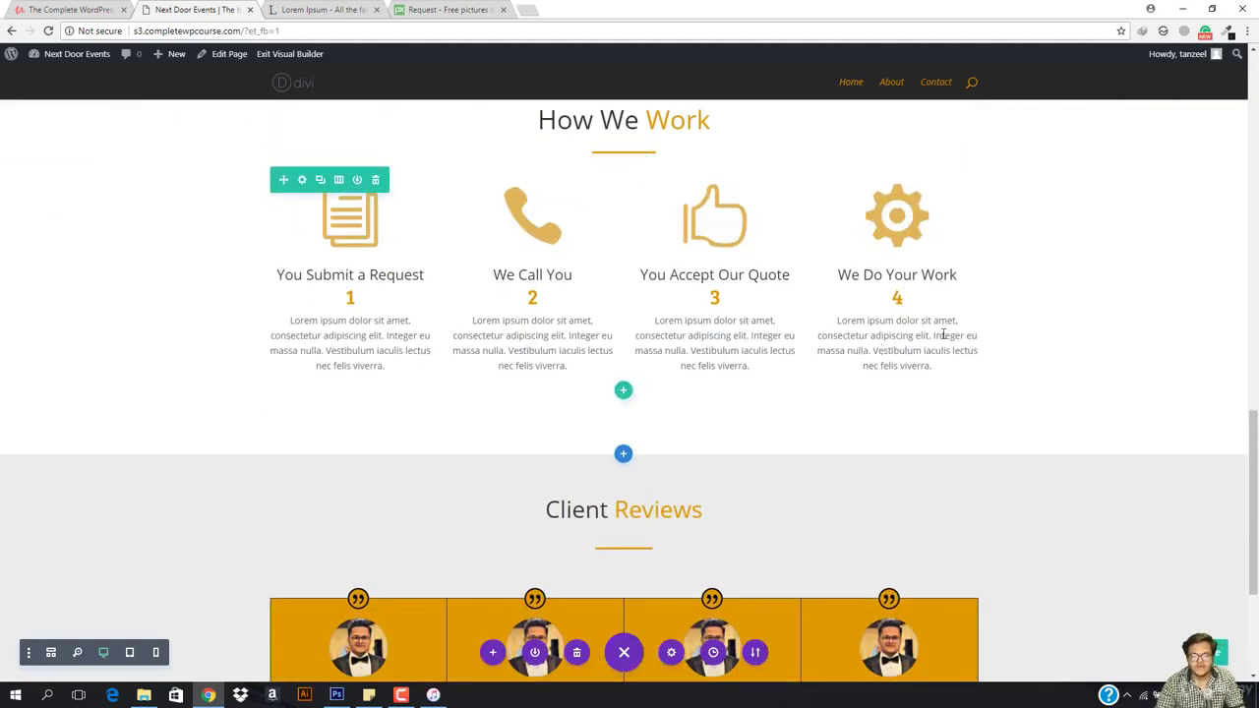
pyautogui.scroll(2, 394, 343)
pyautogui.scroll(-4, 305, 347)
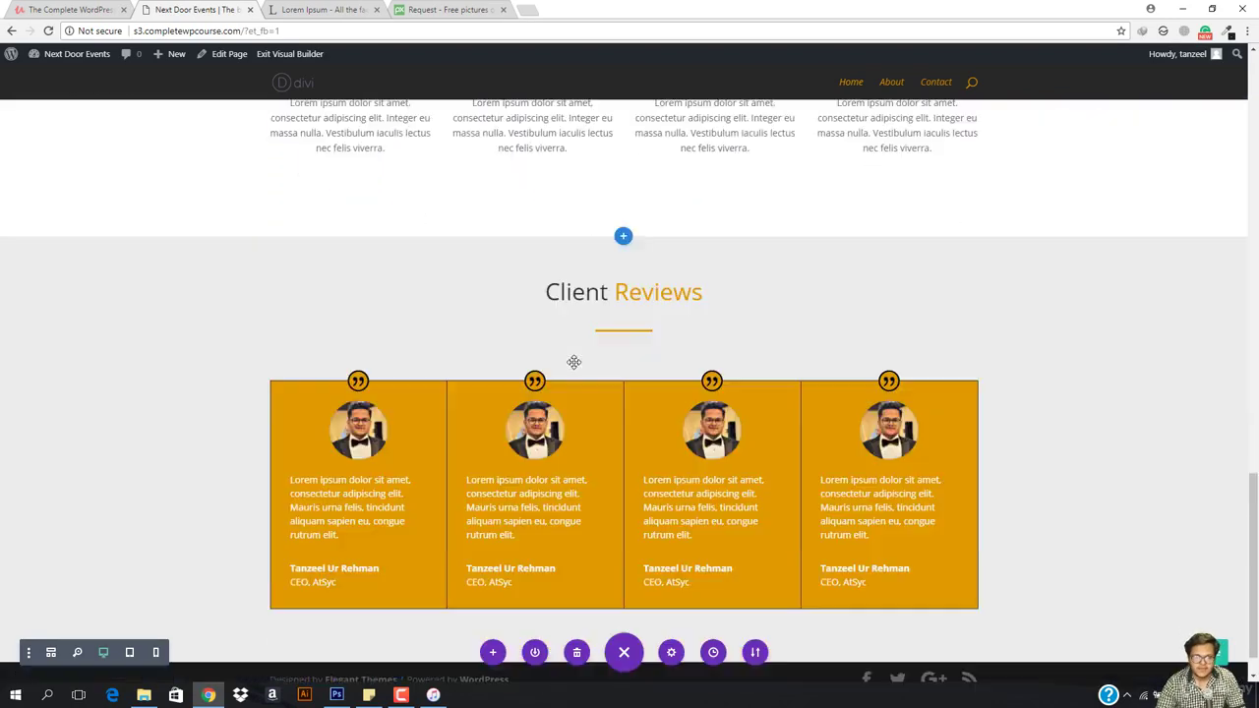
pyautogui.scroll(6, 699, 293)
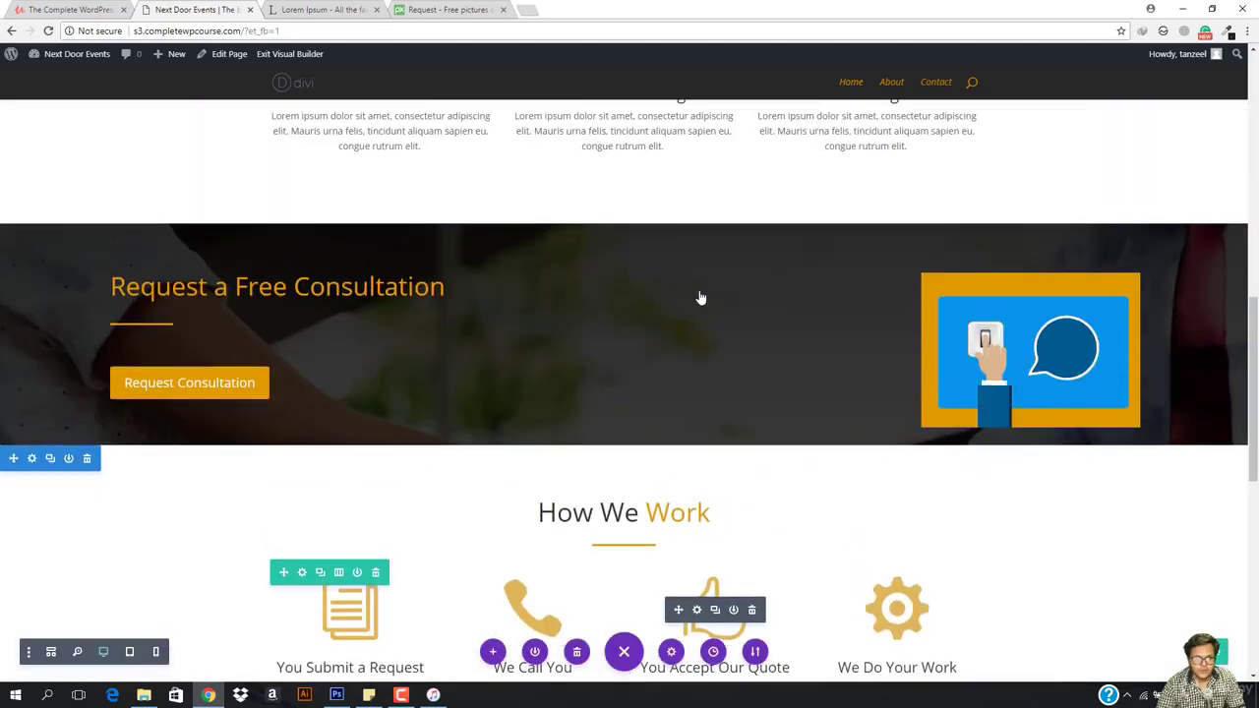
pyautogui.scroll(10, 700, 297)
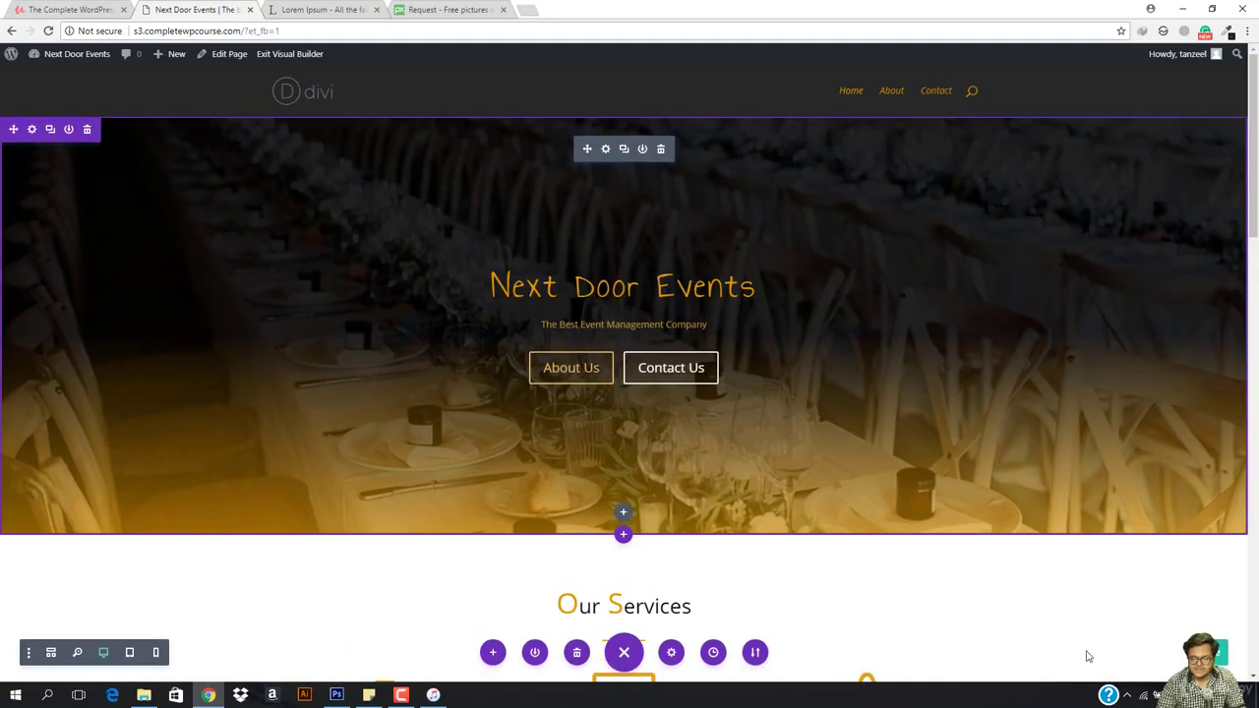
# Switch the builder to the zoomed-out view and examine the page sections from the header down to Client Reviews
pyautogui.click(78, 653)
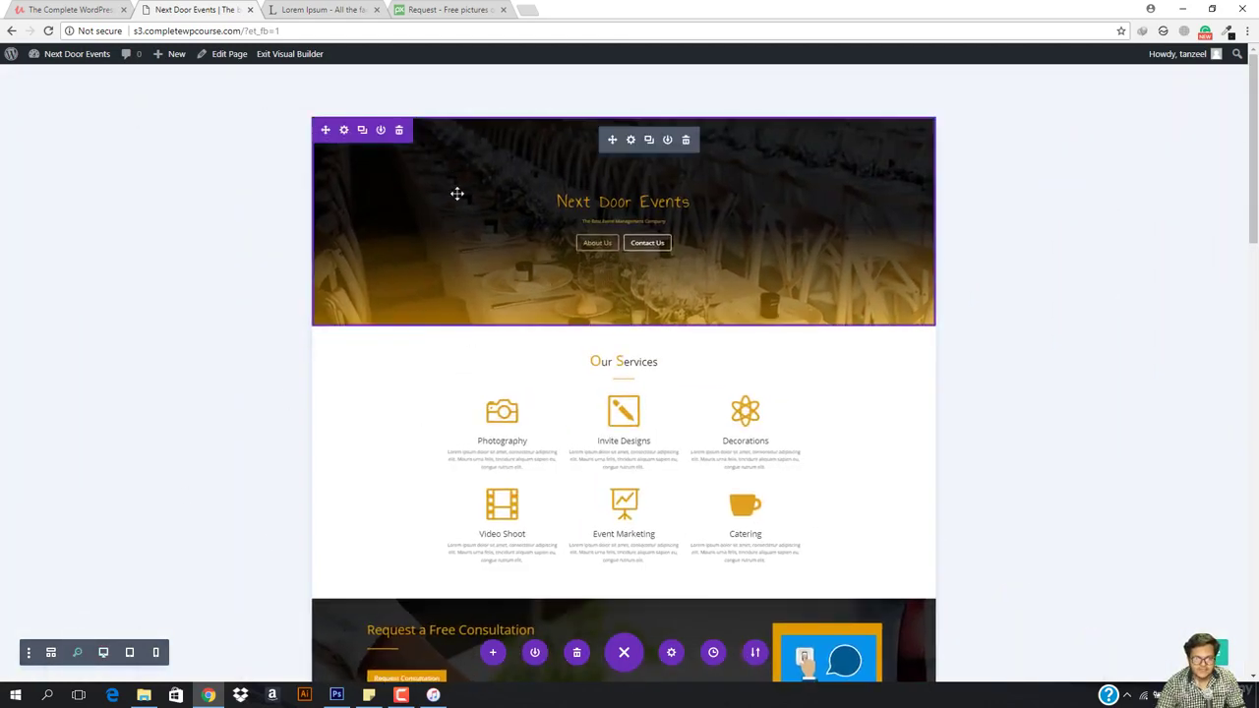
pyautogui.scroll(-1, 858, 194)
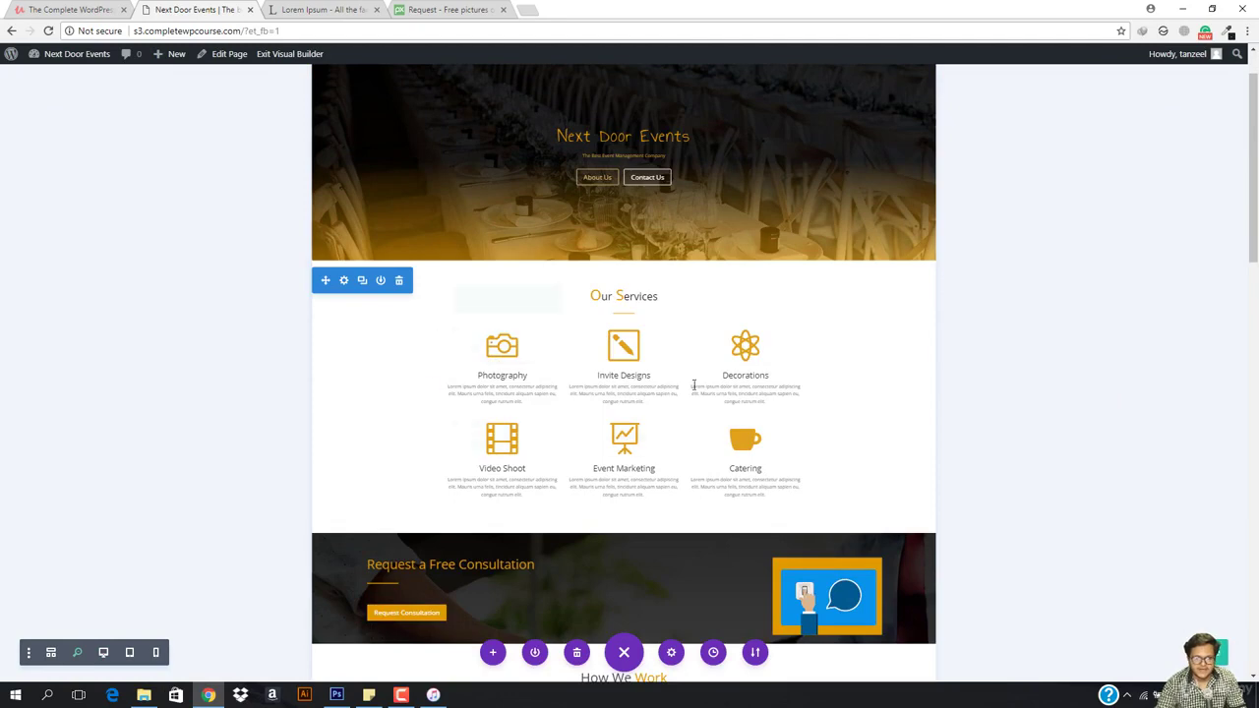
pyautogui.scroll(-2, 694, 388)
pyautogui.scroll(-2, 873, 457)
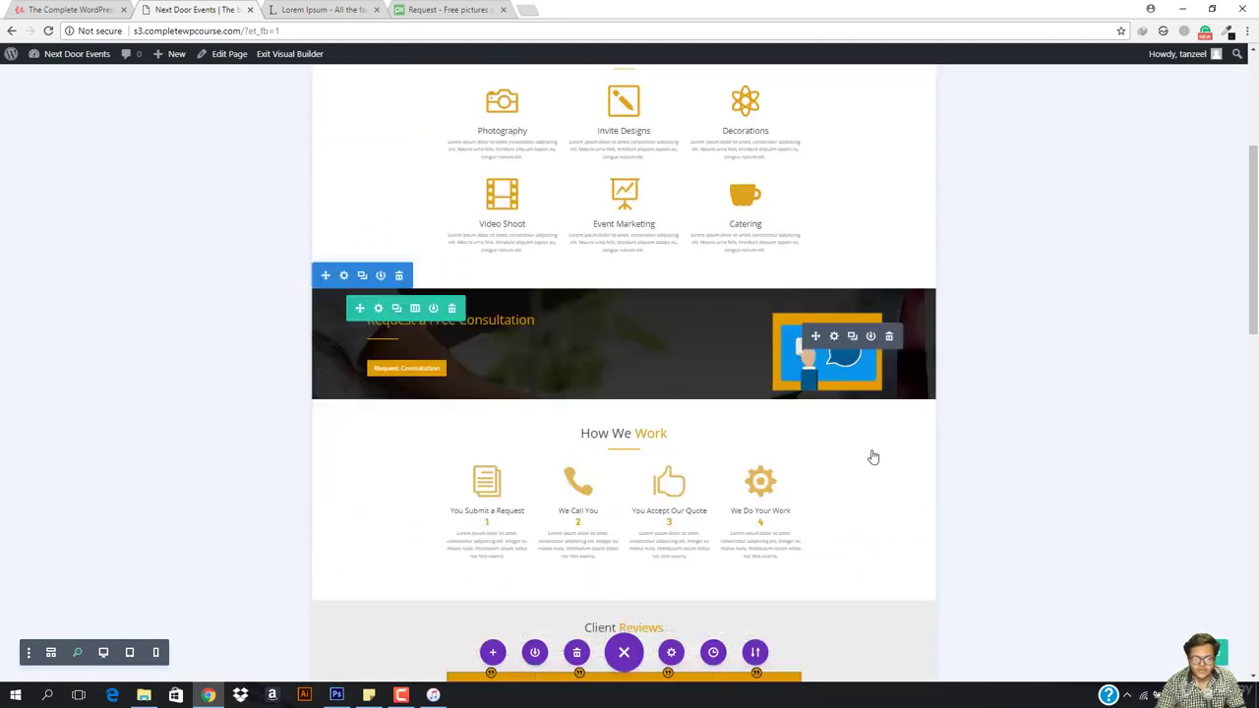
pyautogui.scroll(-2, 872, 456)
pyautogui.scroll(-2, 869, 309)
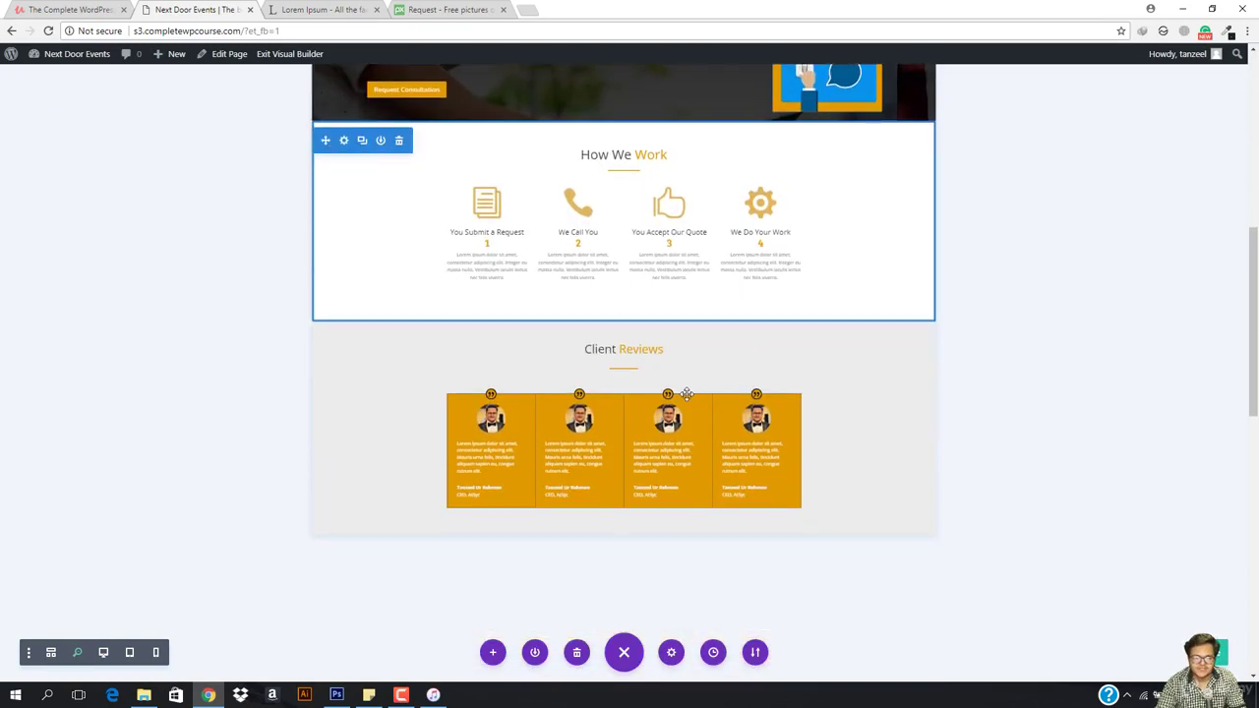
# Return the builder to the full-size desktop view and review the whole home page from the Next Door Events header down to the footer
pyautogui.click(79, 653)
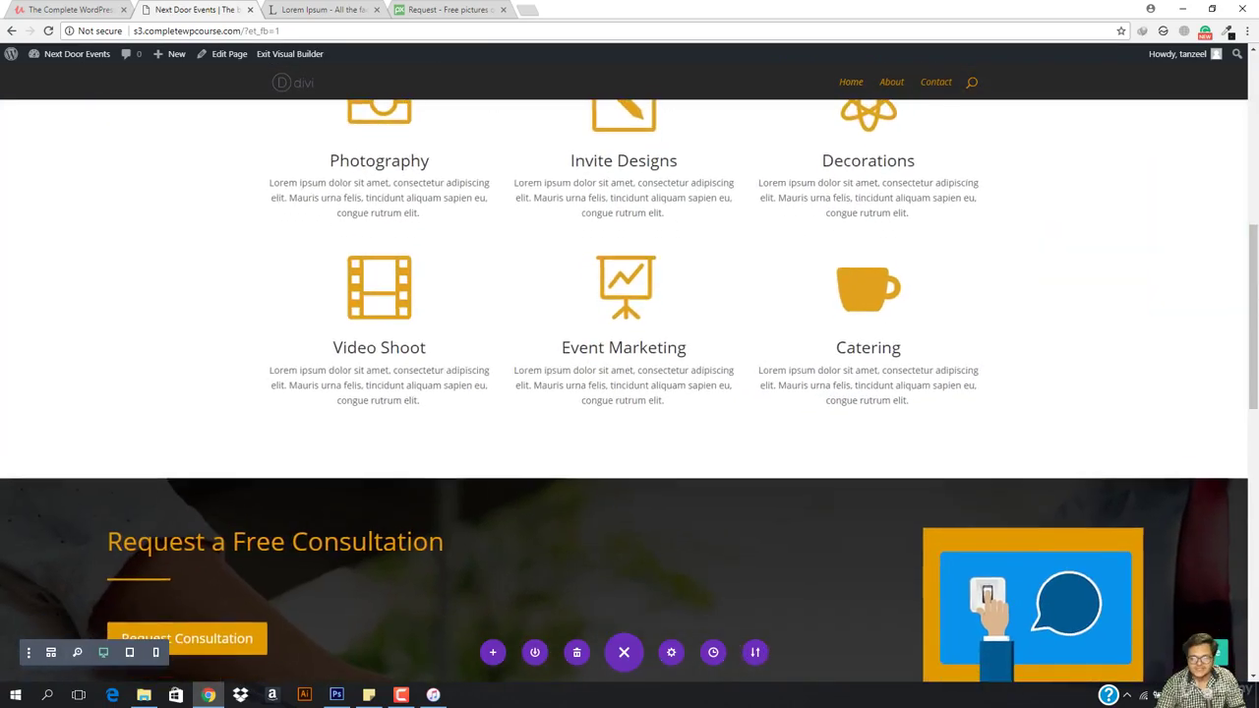
pyautogui.scroll(6, 581, 304)
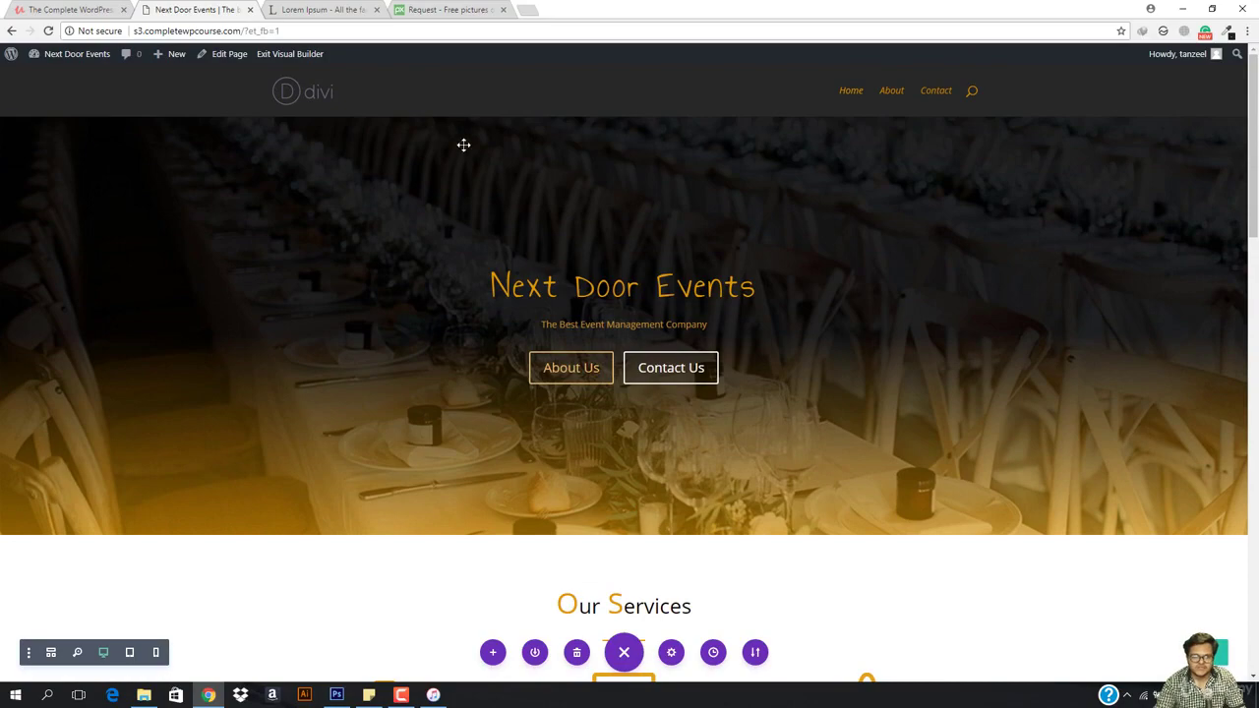
pyautogui.scroll(-5, 463, 143)
pyautogui.scroll(-4, 469, 219)
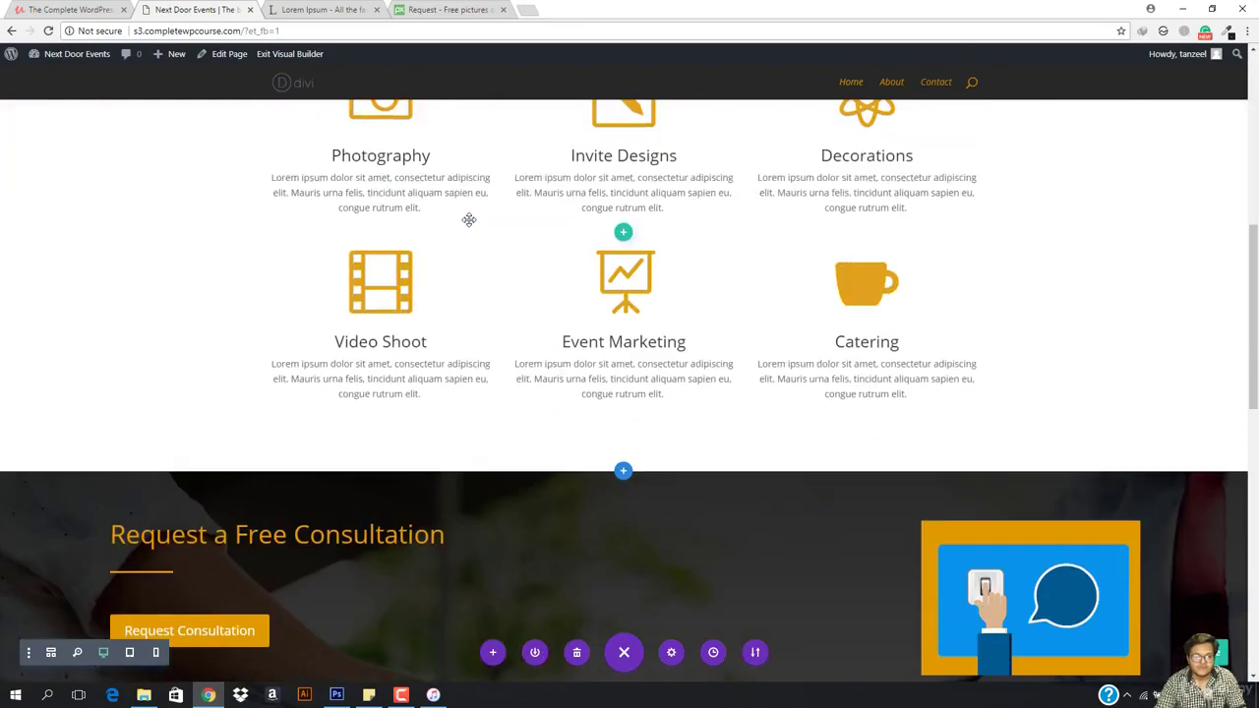
pyautogui.scroll(-3, 624, 391)
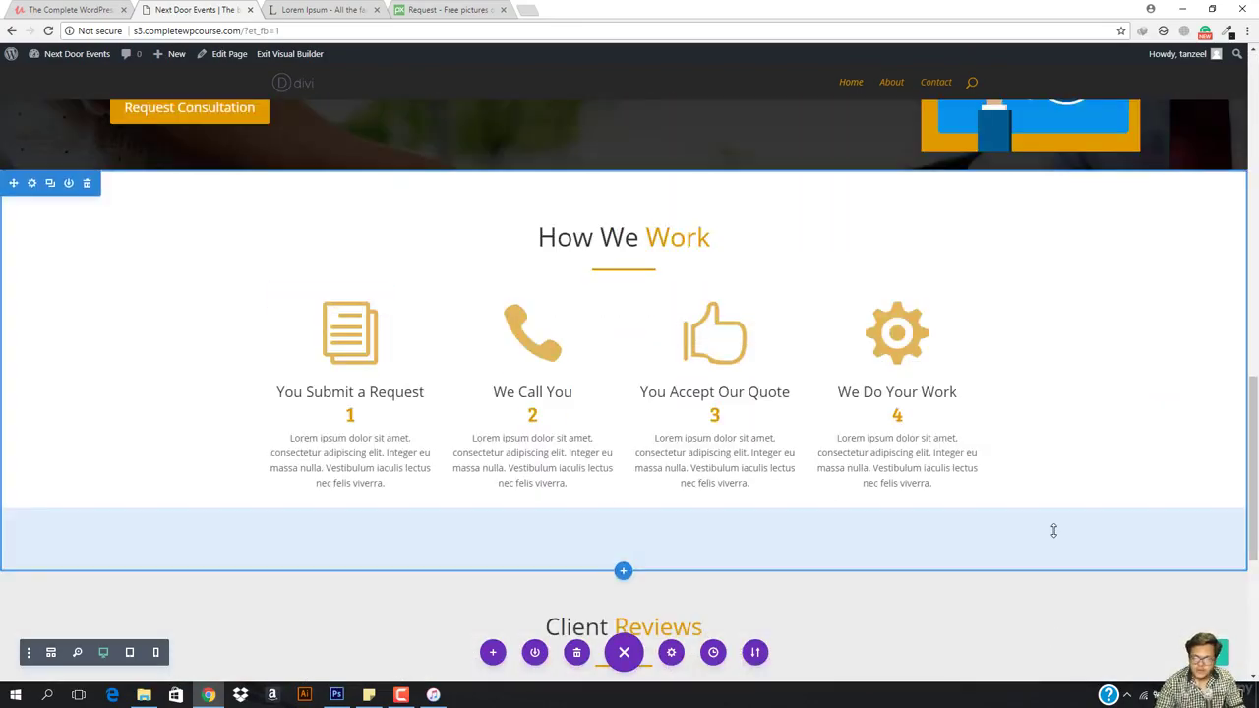
pyautogui.click(400, 696)
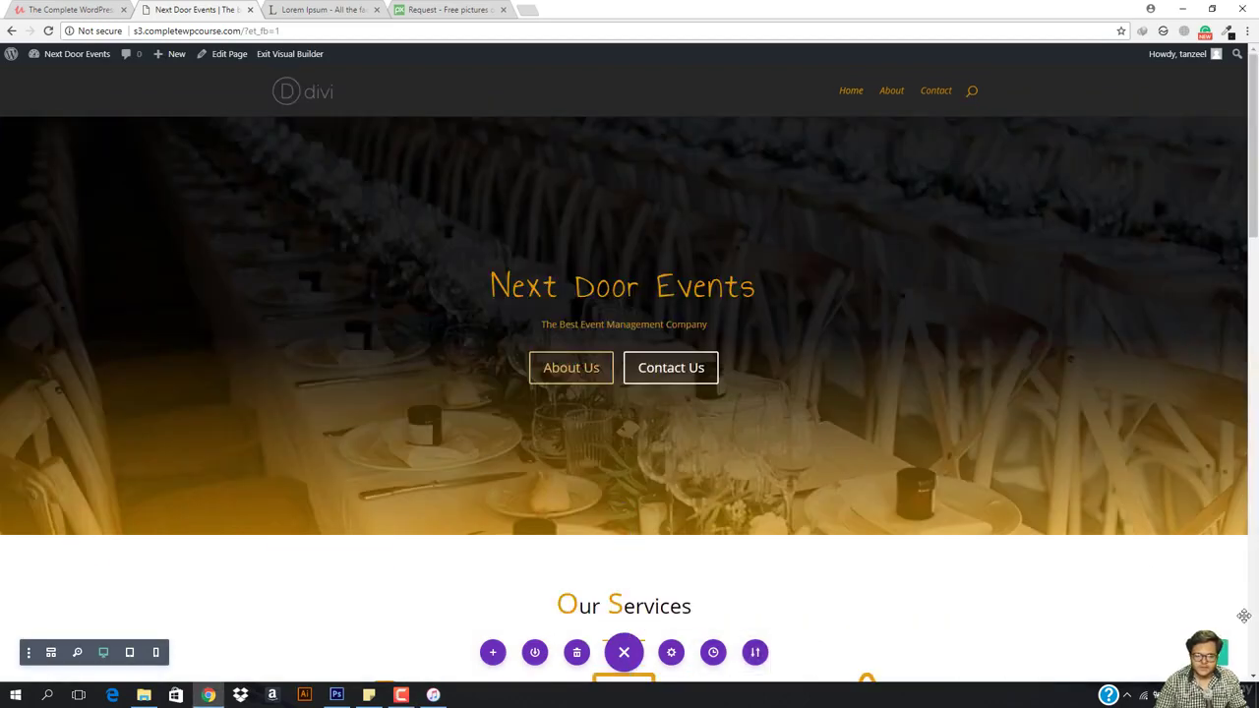
pyautogui.scroll(-15, 644, 354)
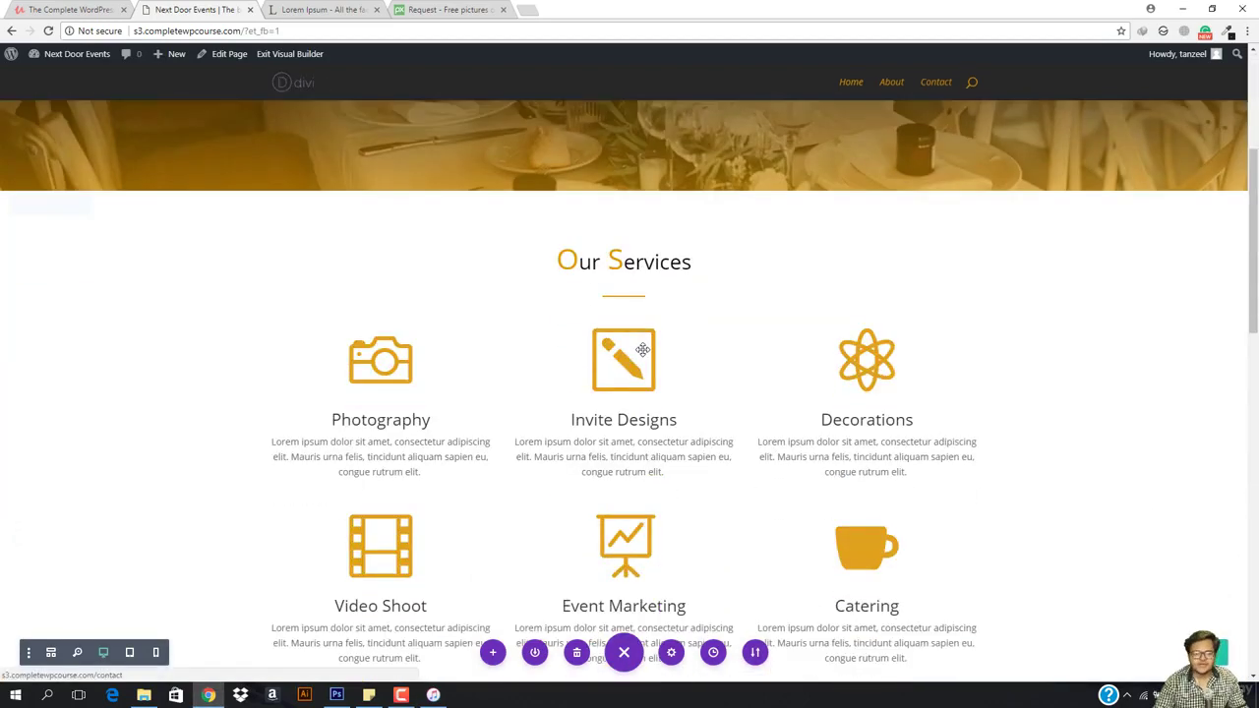
pyautogui.scroll(-5, 643, 350)
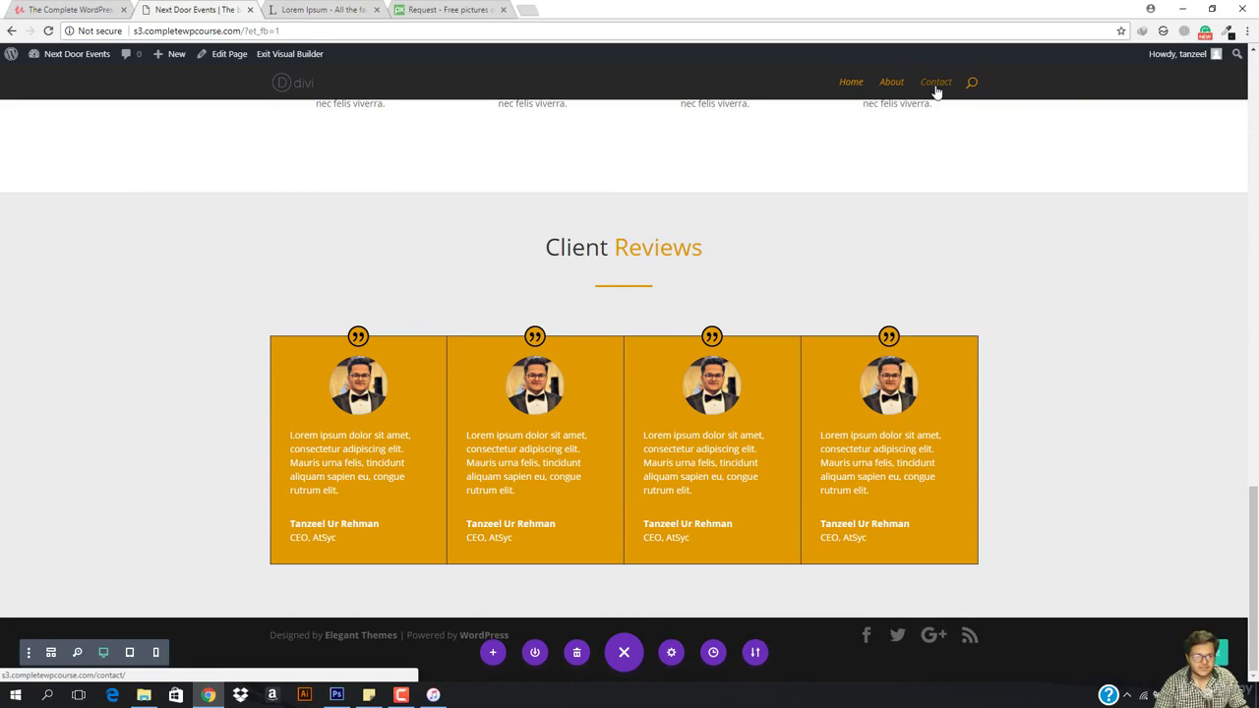
pyautogui.scroll(15, 630, 301)
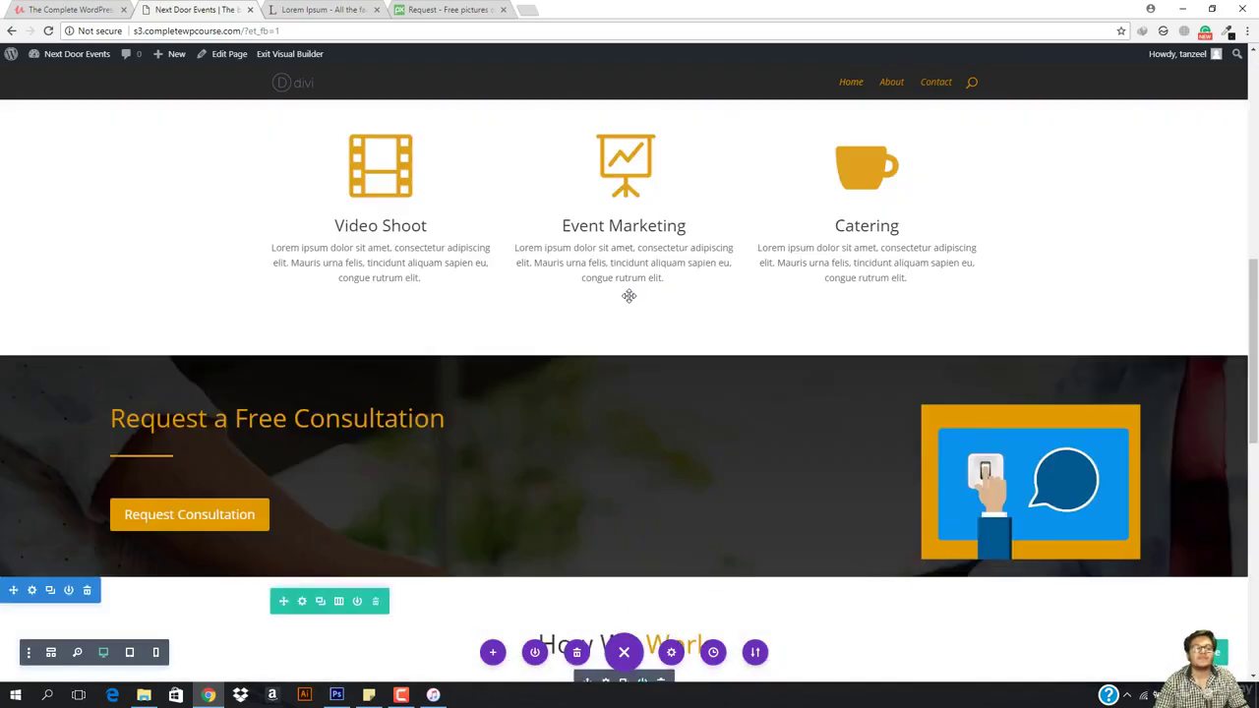
pyautogui.scroll(1, 630, 301)
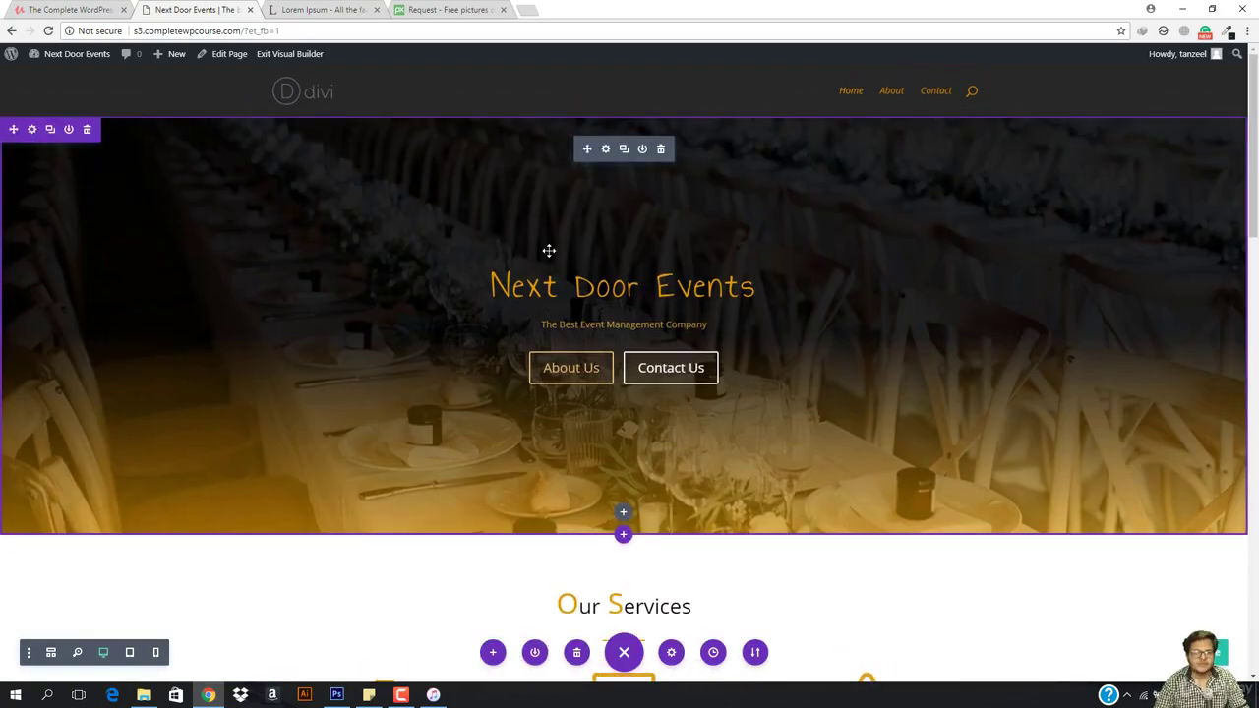